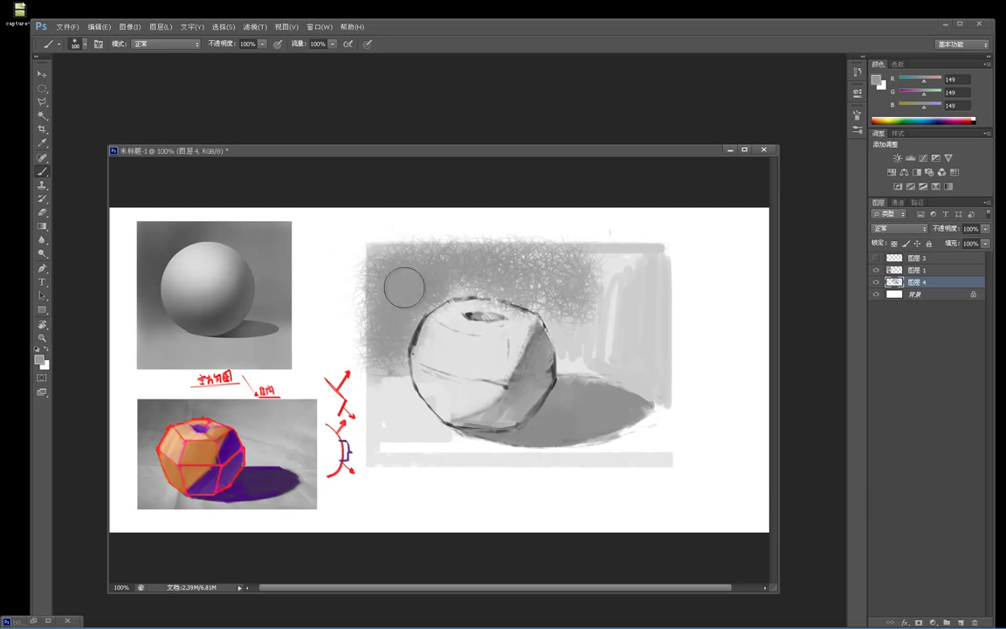
# Shade a dark gray patch (RGB 121) into the upper-left background beside the apple with a 40 px brush.
pyautogui.keyDown('alt'); pyautogui.click(355, 243); pyautogui.keyUp('alt')
pyautogui.press('[')
pyautogui.press('[')
pyautogui.press('[')
pyautogui.press('[')
pyautogui.press('[')
pyautogui.press('[')
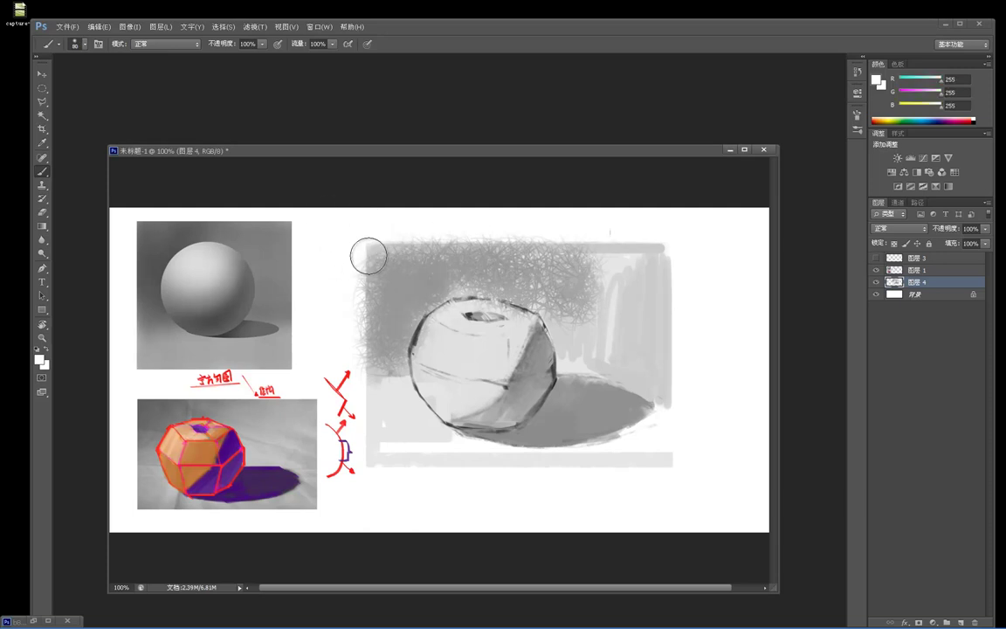
pyautogui.keyDown('alt'); pyautogui.click(422, 324); pyautogui.keyUp('alt')
pyautogui.keyDown('alt'); pyautogui.click(409, 282); pyautogui.keyUp('alt')
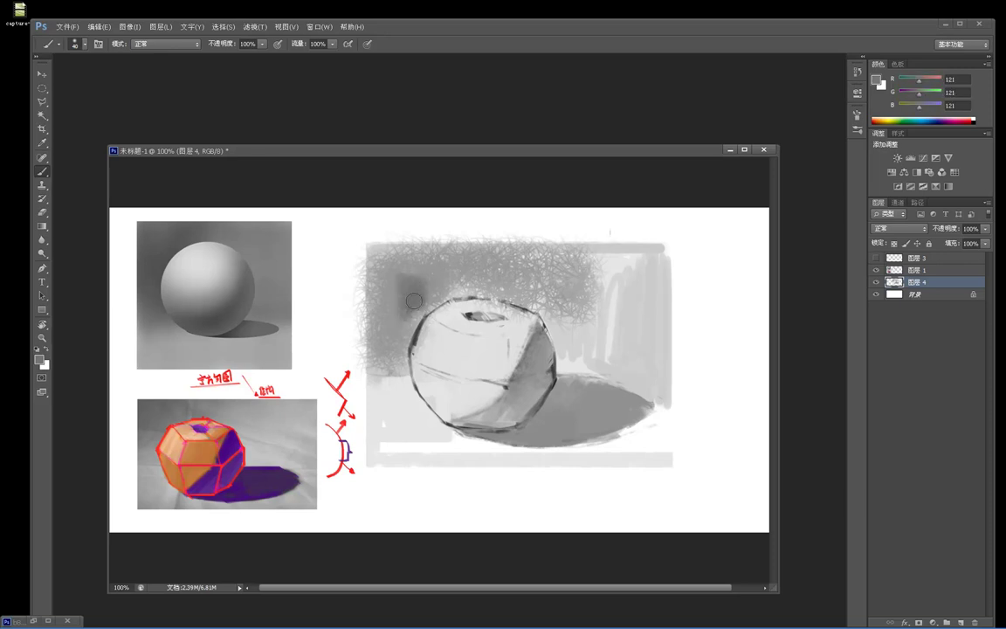
pyautogui.moveTo(441, 277)
pyautogui.mouseDown()
pyautogui.moveTo(403, 262)
pyautogui.moveTo(421, 297)
pyautogui.moveTo(404, 267)
pyautogui.moveTo(375, 249)
pyautogui.moveTo(444, 259)
pyautogui.moveTo(379, 250)
pyautogui.moveTo(603, 253)
pyautogui.mouseUp()
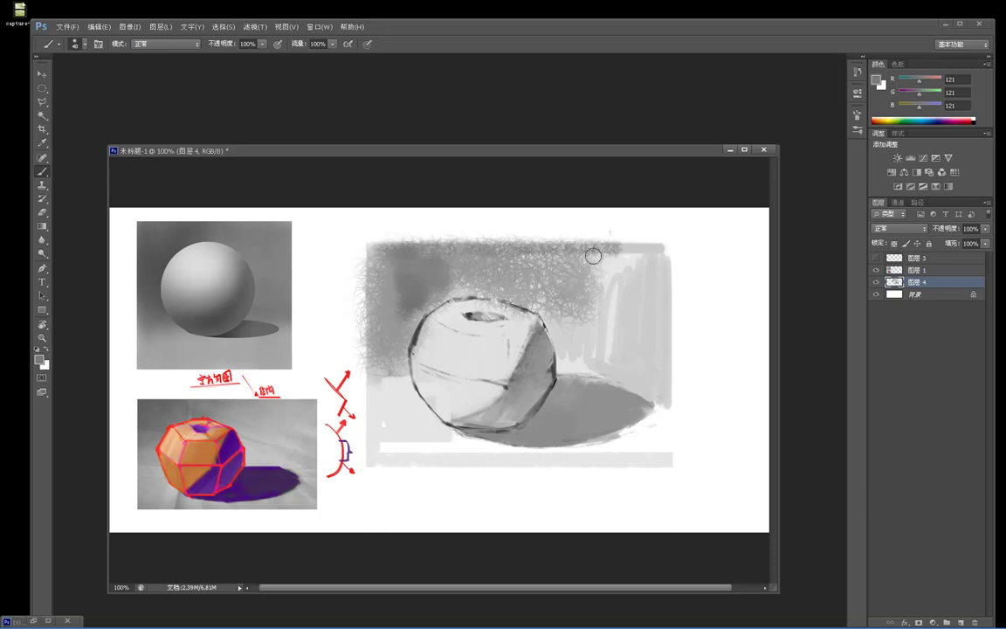
pyautogui.hotkey('ctrl', 'z')
# Extend the gray shading down the background left of the apple and along its upper right side.
pyautogui.moveTo(405, 303)
pyautogui.mouseDown()
pyautogui.moveTo(358, 297)
pyautogui.moveTo(339, 330)
pyautogui.moveTo(398, 369)
pyautogui.moveTo(382, 382)
pyautogui.moveTo(378, 411)
pyautogui.moveTo(403, 404)
pyautogui.moveTo(389, 434)
pyautogui.moveTo(375, 400)
pyautogui.moveTo(375, 463)
pyautogui.moveTo(464, 460)
pyautogui.moveTo(382, 443)
pyautogui.moveTo(422, 418)
pyautogui.moveTo(398, 391)
pyautogui.moveTo(396, 351)
pyautogui.moveTo(396, 388)
pyautogui.mouseUp()
pyautogui.keyDown('alt'); pyautogui.click(404, 394); pyautogui.keyUp('alt')
pyautogui.keyDown('alt'); pyautogui.click(401, 334); pyautogui.keyUp('alt')
pyautogui.moveTo(573, 306)
pyautogui.mouseDown()
pyautogui.moveTo(568, 343)
pyautogui.moveTo(565, 332)
pyautogui.mouseUp()
# Choose the hard round 19 px brush, turn off Shape Dynamics and set its spacing to 11%.
pyautogui.rightClick(541, 301)
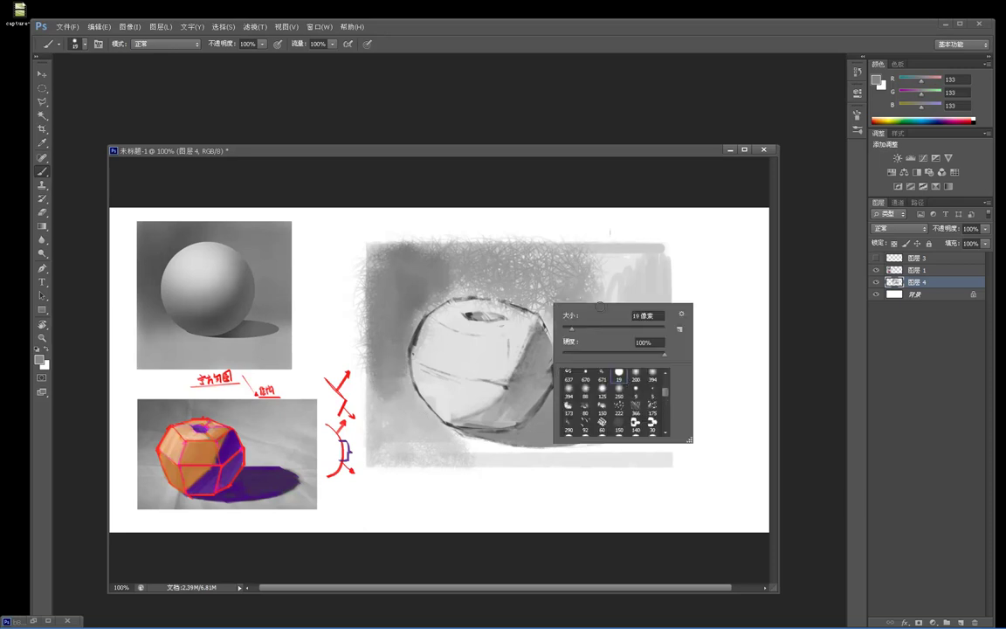
pyautogui.doubleClick(620, 372)
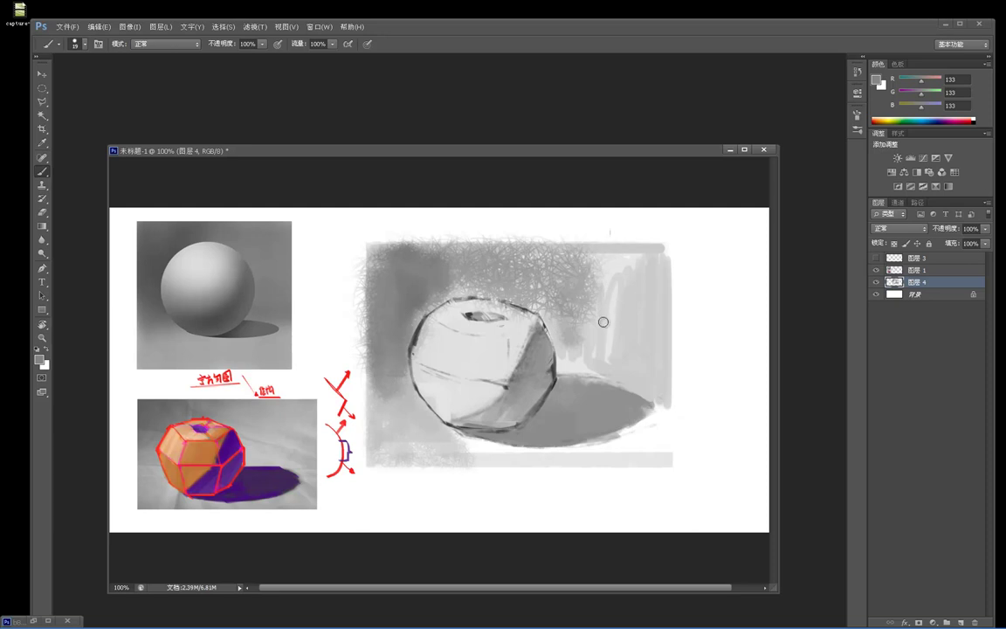
pyautogui.rightClick(605, 321)
pyautogui.moveTo(689, 256); pyautogui.dragTo(675, 292)
pyautogui.hotkey('ctrl', 'z')
pyautogui.press('F5')
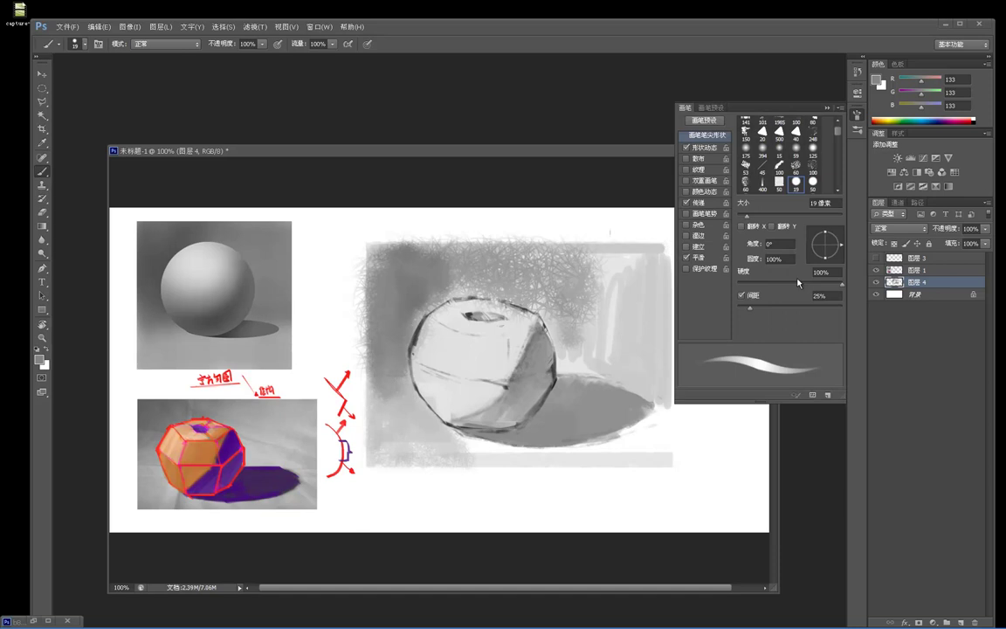
pyautogui.click(685, 148)
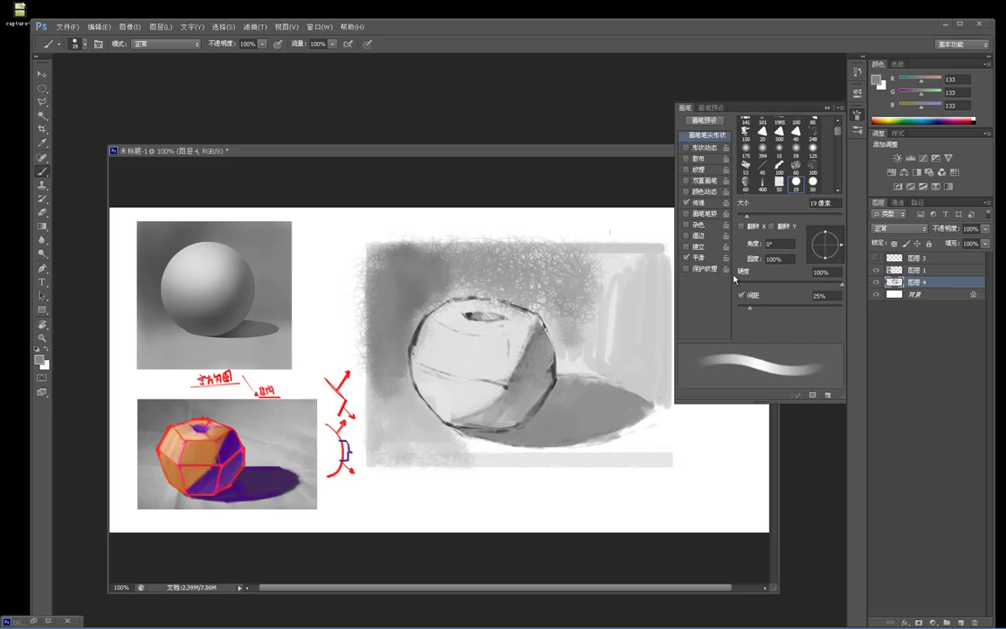
pyautogui.moveTo(751, 309); pyautogui.dragTo(741, 311)
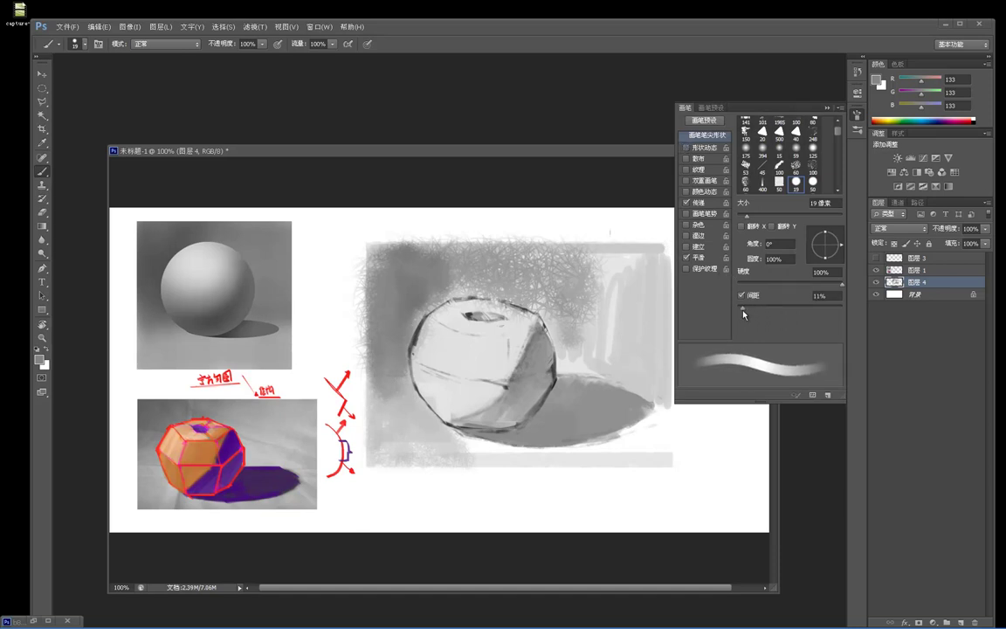
pyautogui.press('F5')
# Cover the background right of and above the apple with even gray (RGB 170), enlarging the brush to 35 px.
pyautogui.moveTo(601, 264)
pyautogui.mouseDown()
pyautogui.moveTo(600, 349)
pyautogui.moveTo(587, 355)
pyautogui.mouseUp()
pyautogui.keyDown('alt'); pyautogui.click(602, 267); pyautogui.keyUp('alt')
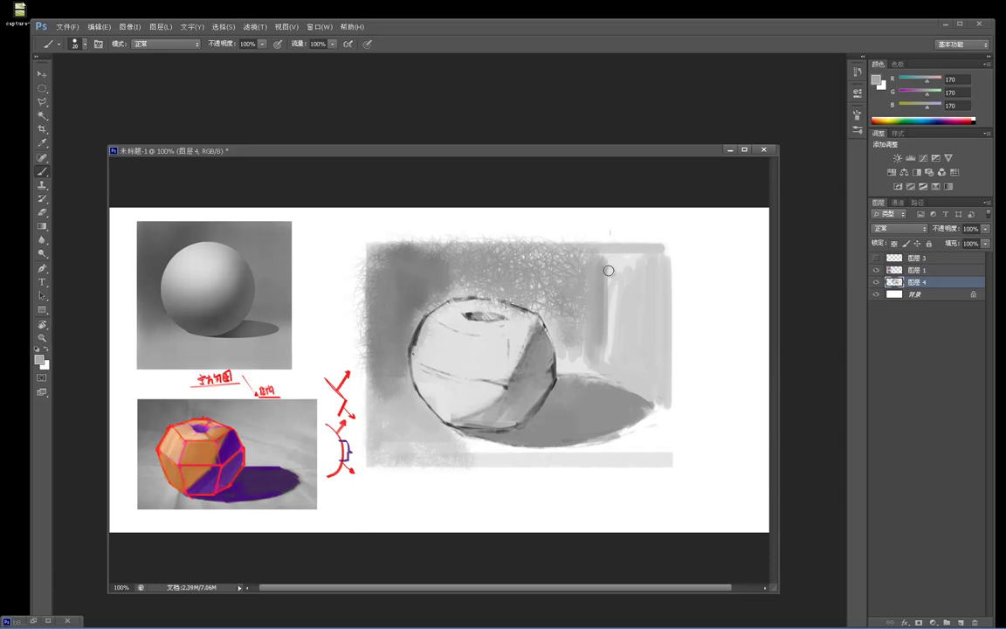
pyautogui.moveTo(610, 259)
pyautogui.mouseDown()
pyautogui.moveTo(630, 349)
pyautogui.moveTo(643, 263)
pyautogui.moveTo(657, 369)
pyautogui.moveTo(656, 260)
pyautogui.mouseUp()
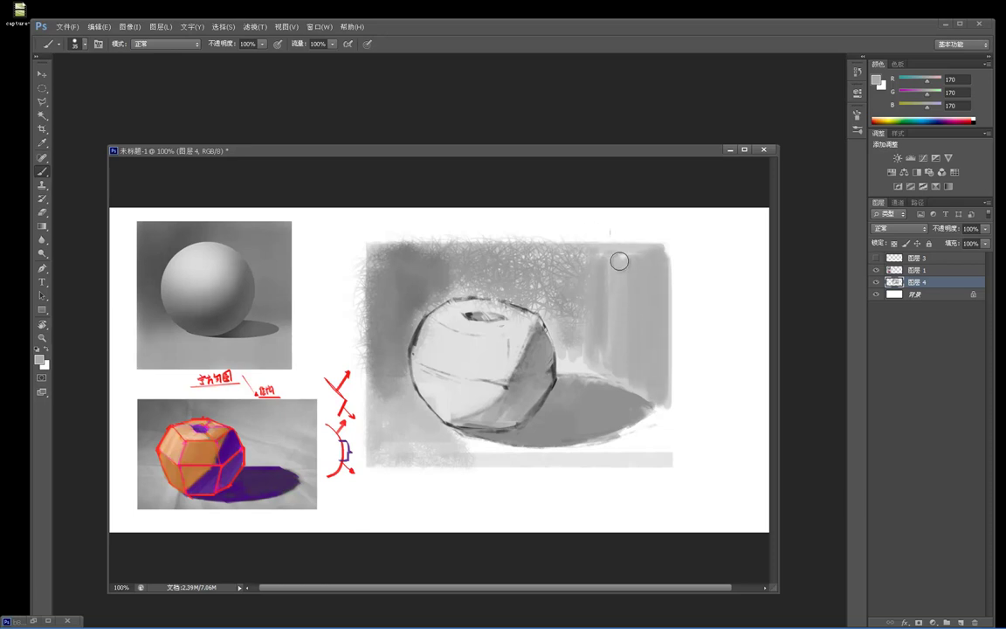
pyautogui.moveTo(578, 255)
pyautogui.mouseDown()
pyautogui.moveTo(651, 258)
pyautogui.moveTo(593, 280)
pyautogui.moveTo(580, 265)
pyautogui.moveTo(566, 305)
pyautogui.moveTo(558, 271)
pyautogui.moveTo(548, 275)
pyautogui.moveTo(538, 289)
pyautogui.moveTo(557, 293)
pyautogui.moveTo(549, 310)
pyautogui.moveTo(547, 263)
pyautogui.moveTo(514, 270)
pyautogui.mouseUp()
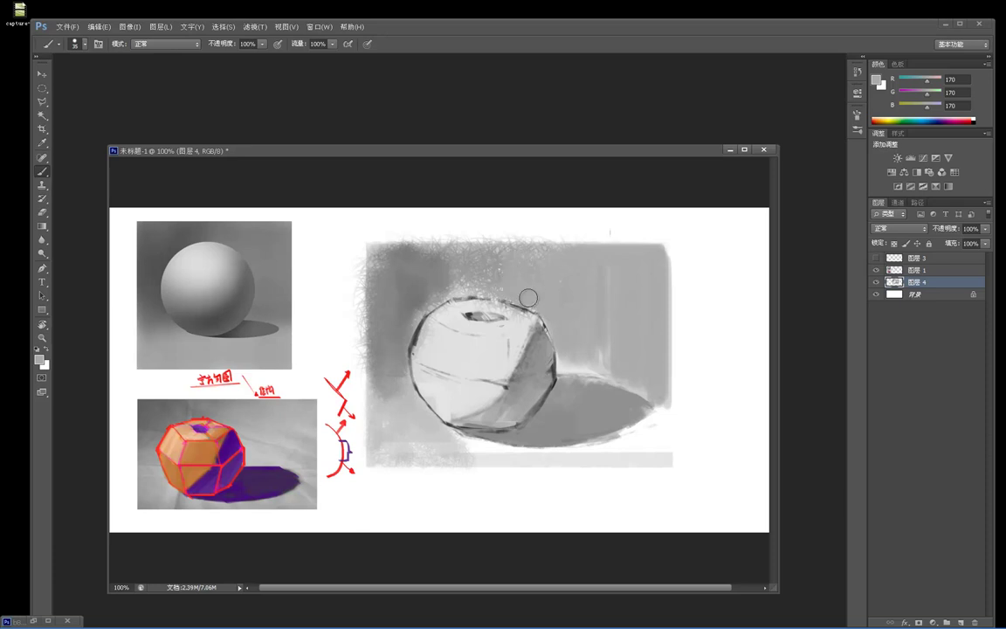
pyautogui.keyDown('alt'); pyautogui.click(501, 268); pyautogui.keyUp('alt')
pyautogui.moveTo(376, 251); pyautogui.dragTo(509, 255)
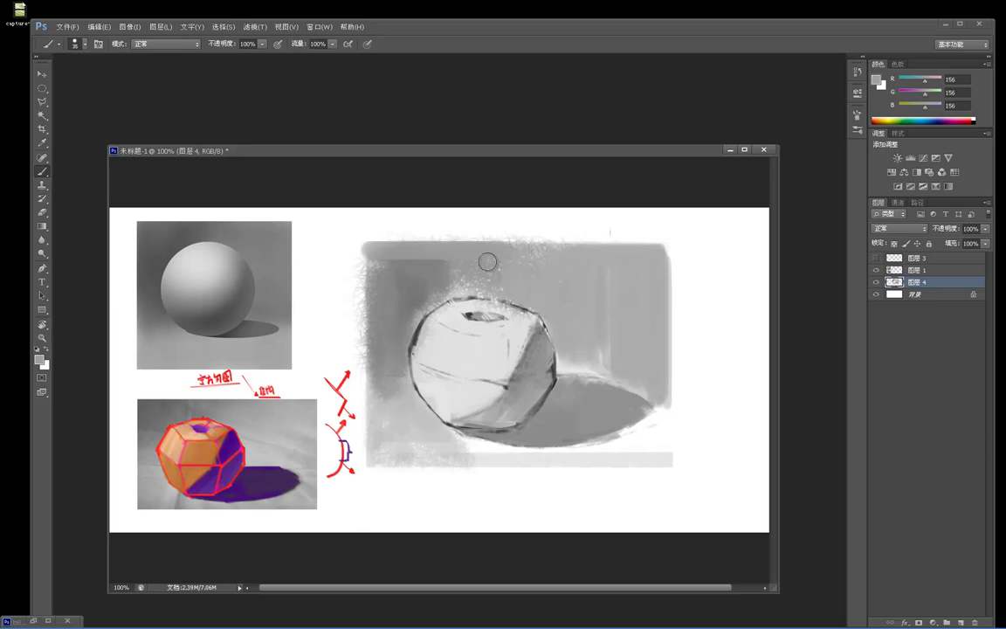
pyautogui.hotkey('ctrl', 'z')
# Paint over the scratchy texture in the upper-left background and above the apple with sampled dark gray.
pyautogui.keyDown('alt'); pyautogui.click(430, 279); pyautogui.keyUp('alt')
pyautogui.moveTo(429, 265); pyautogui.dragTo(428, 254)
pyautogui.moveTo(419, 311)
pyautogui.mouseDown()
pyautogui.moveTo(431, 287)
pyautogui.moveTo(436, 302)
pyautogui.moveTo(443, 263)
pyautogui.moveTo(455, 265)
pyautogui.moveTo(464, 292)
pyautogui.moveTo(470, 249)
pyautogui.moveTo(485, 298)
pyautogui.moveTo(492, 263)
pyautogui.moveTo(509, 293)
pyautogui.moveTo(516, 267)
pyautogui.mouseUp()
pyautogui.keyDown('alt'); pyautogui.click(518, 290); pyautogui.keyUp('alt')
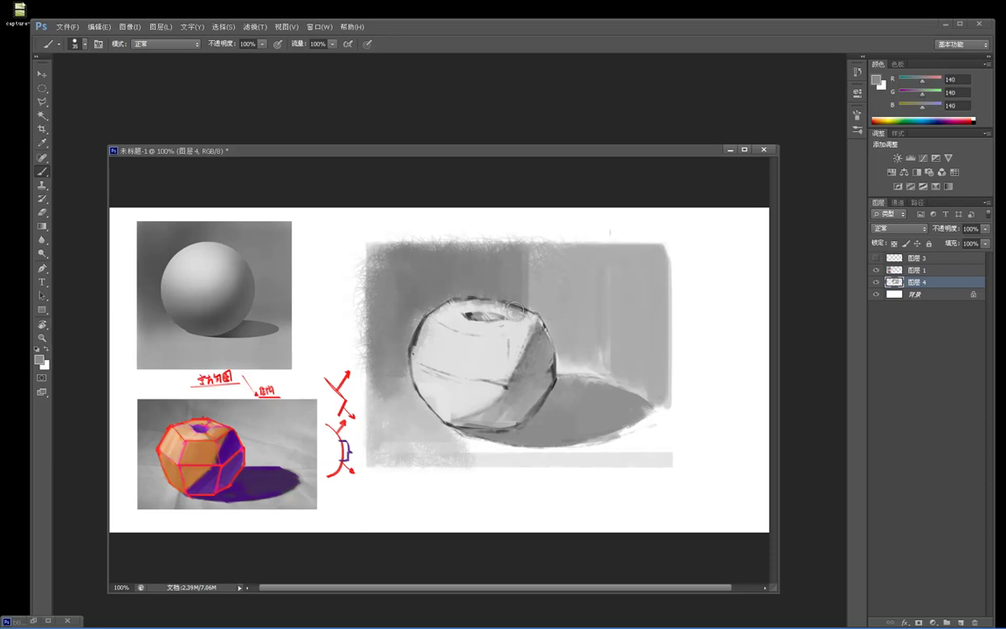
pyautogui.keyDown('alt'); pyautogui.click(438, 328); pyautogui.keyUp('alt')
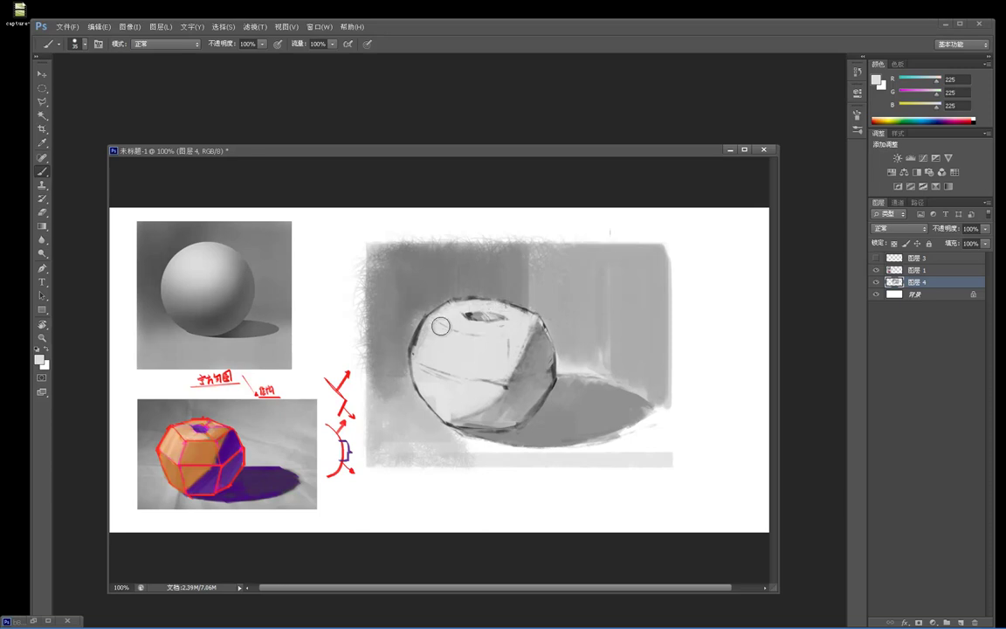
# Trim the ragged outer edges of the painted background into a clean rectangle with white.
pyautogui.keyDown('alt'); pyautogui.click(353, 253); pyautogui.keyUp('alt')
pyautogui.moveTo(360, 232); pyautogui.dragTo(359, 457)
pyautogui.hotkey('ctrl', 'z')
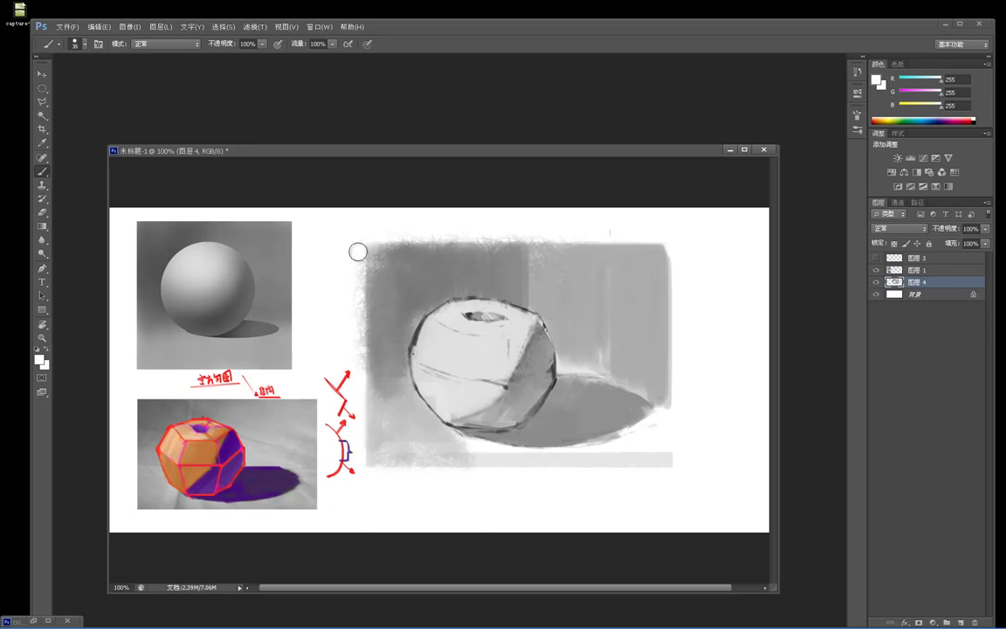
pyautogui.moveTo(358, 230); pyautogui.dragTo(358, 463)
pyautogui.moveTo(364, 233)
pyautogui.mouseDown()
pyautogui.moveTo(449, 220)
pyautogui.moveTo(678, 214)
pyautogui.moveTo(704, 259)
pyautogui.moveTo(673, 249)
pyautogui.moveTo(665, 485)
pyautogui.mouseUp()
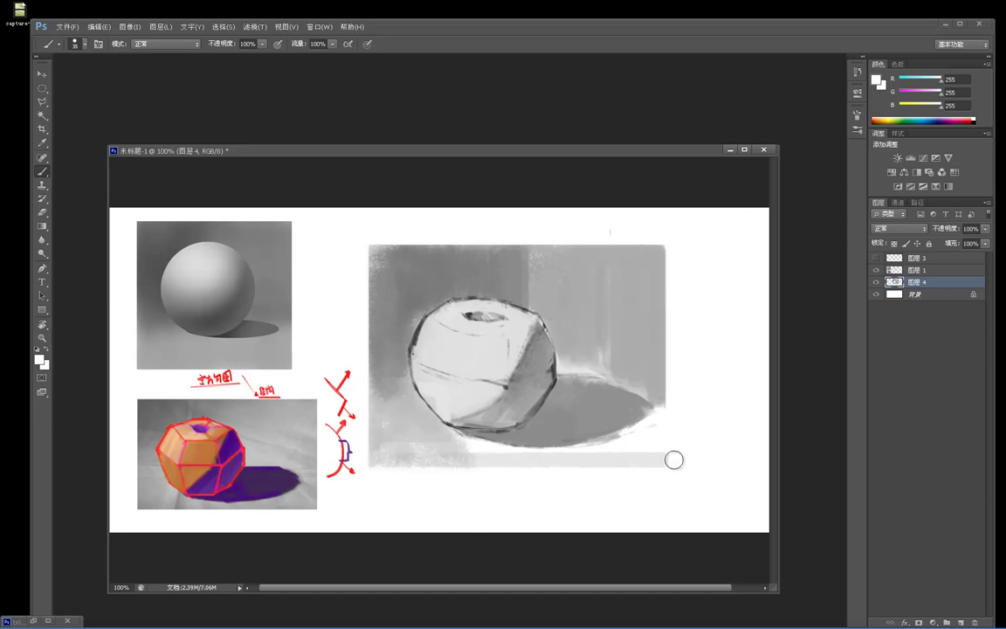
# Fill the light gap above the cast shadow and blend the dark-to-light background transition with sampled grays.
pyautogui.keyDown('alt'); pyautogui.click(572, 341); pyautogui.keyUp('alt')
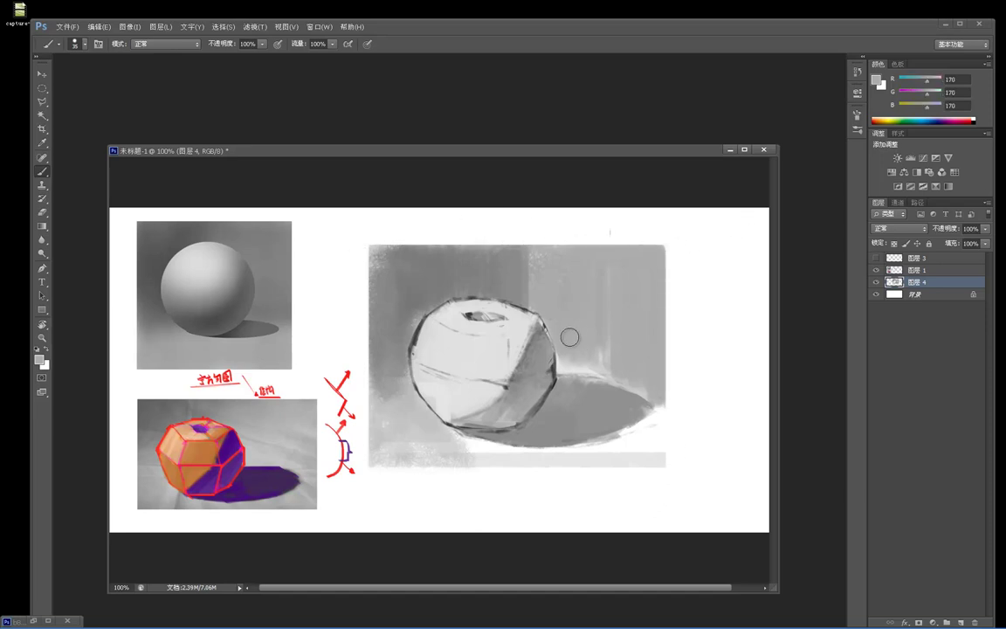
pyautogui.moveTo(567, 369); pyautogui.dragTo(563, 337)
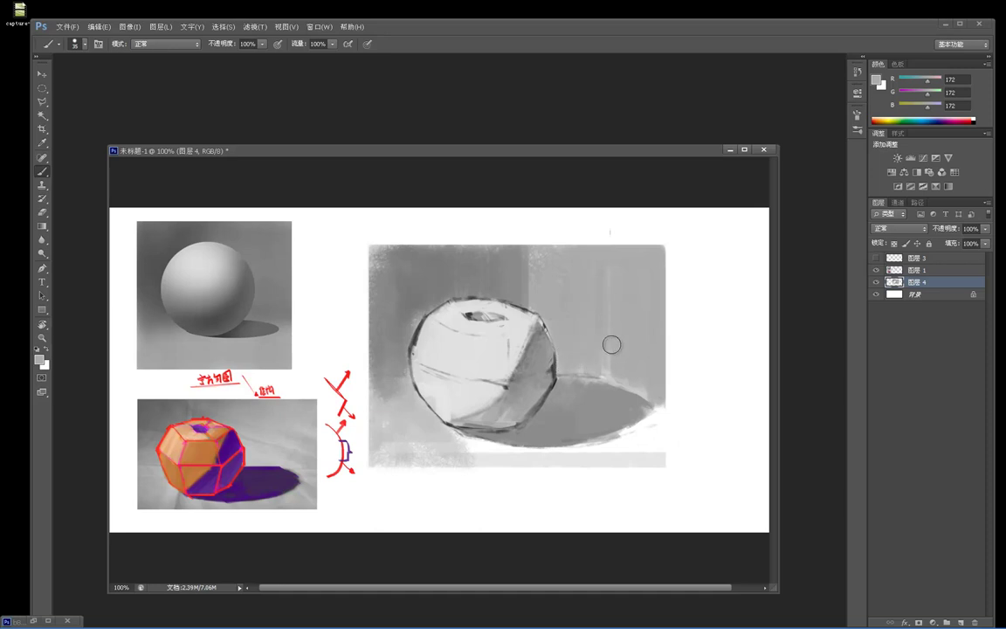
pyautogui.keyDown('alt'); pyautogui.click(525, 267); pyautogui.keyUp('alt')
pyautogui.moveTo(523, 256)
pyautogui.mouseDown()
pyautogui.moveTo(532, 243)
pyautogui.moveTo(550, 265)
pyautogui.moveTo(558, 322)
pyautogui.mouseUp()
pyautogui.hotkey('ctrl', 'alt', 'z')
pyautogui.hotkey('ctrl', 'alt', 'z')
pyautogui.keyDown('alt'); pyautogui.click(531, 270); pyautogui.keyUp('alt')
pyautogui.keyDown('alt'); pyautogui.click(423, 301); pyautogui.keyUp('alt')
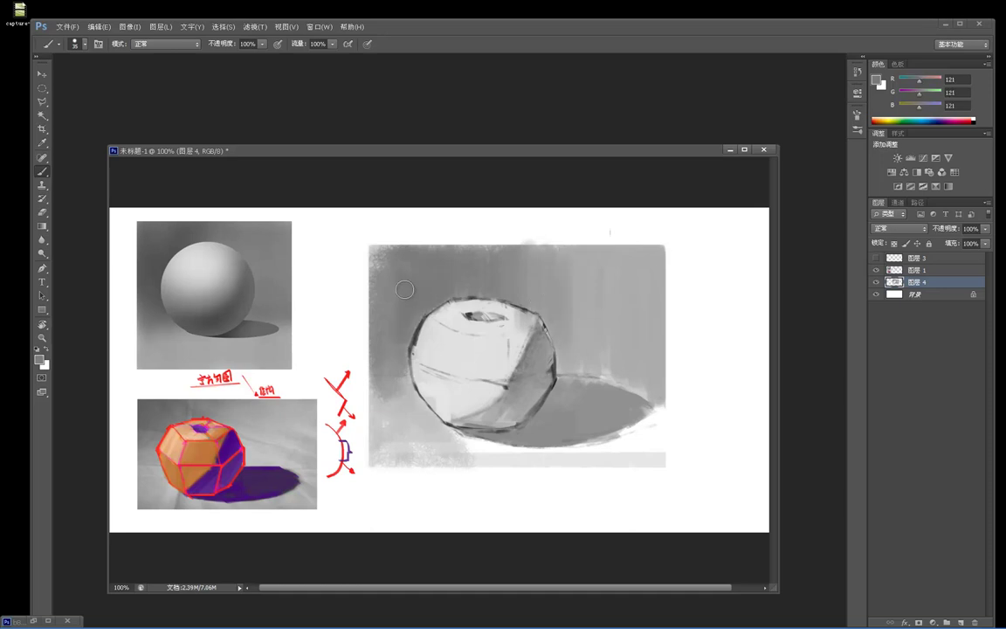
# Darken the background strip left of the apple up to the picture's left edge with sampled dark gray.
pyautogui.keyDown('alt'); pyautogui.click(413, 302); pyautogui.keyUp('alt')
pyautogui.moveTo(409, 292)
pyautogui.mouseDown()
pyautogui.moveTo(410, 351)
pyautogui.moveTo(397, 382)
pyautogui.mouseUp()
pyautogui.moveTo(382, 264); pyautogui.dragTo(379, 423)
pyautogui.keyDown('alt'); pyautogui.click(397, 264); pyautogui.keyUp('alt')
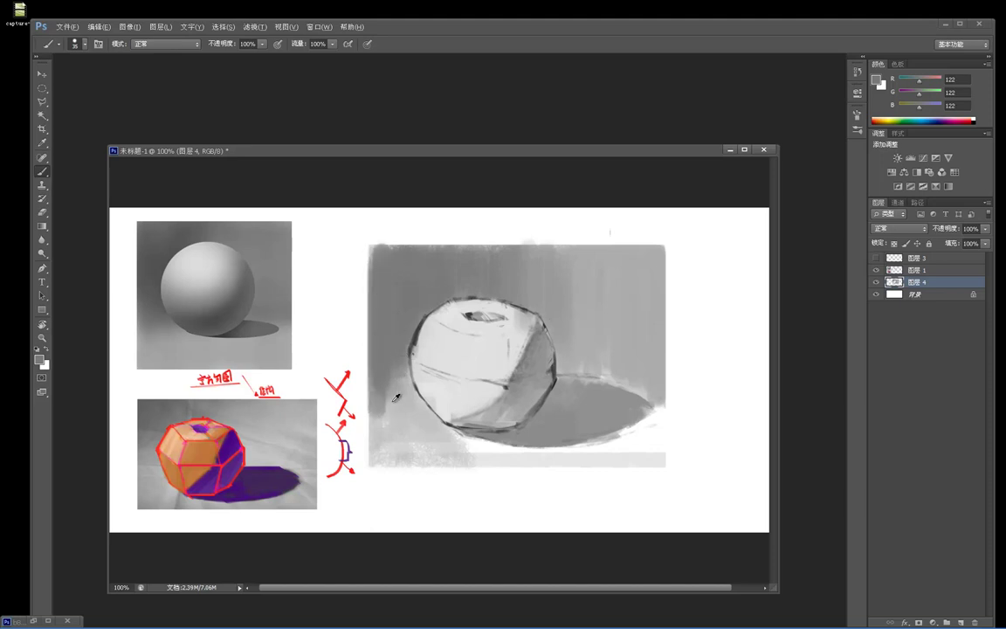
# Fill the ground below the apple and its cast shadow with gray (RGB 164), using a 20 px brush for the right end.
pyautogui.moveTo(378, 392); pyautogui.dragTo(390, 463)
pyautogui.keyDown('alt'); pyautogui.click(389, 427); pyautogui.keyUp('alt')
pyautogui.moveTo(391, 412)
pyautogui.mouseDown()
pyautogui.moveTo(403, 384)
pyautogui.moveTo(412, 453)
pyautogui.moveTo(420, 417)
pyautogui.moveTo(422, 451)
pyautogui.moveTo(426, 410)
pyautogui.moveTo(442, 446)
pyautogui.moveTo(454, 434)
pyautogui.moveTo(465, 455)
pyautogui.moveTo(483, 441)
pyautogui.moveTo(501, 464)
pyautogui.mouseUp()
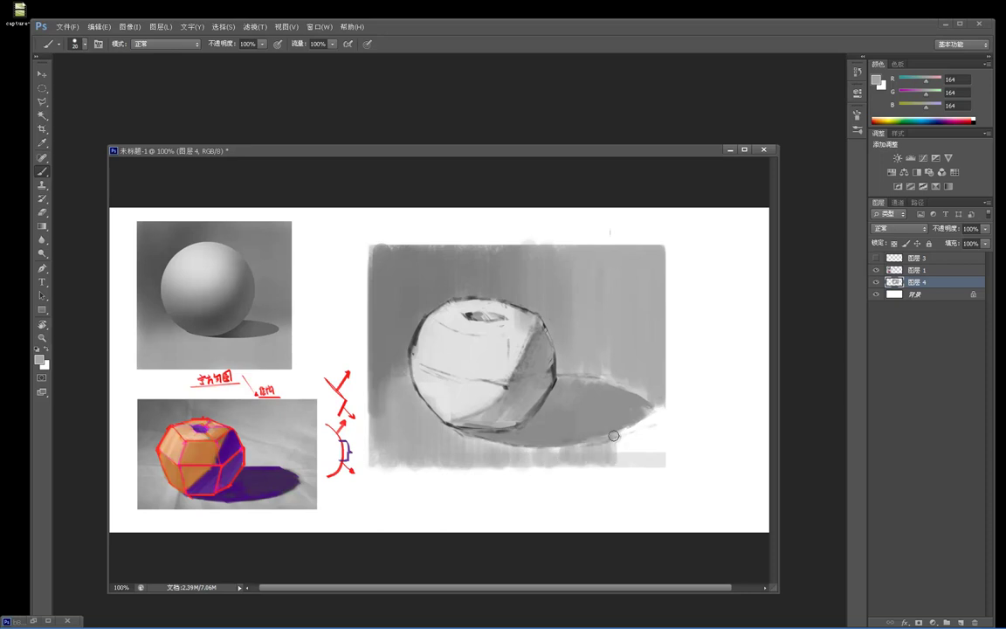
pyautogui.moveTo(626, 461)
pyautogui.mouseDown()
pyautogui.moveTo(638, 422)
pyautogui.moveTo(648, 452)
pyautogui.moveTo(655, 436)
pyautogui.moveTo(660, 448)
pyautogui.moveTo(656, 396)
pyautogui.moveTo(659, 448)
pyautogui.mouseUp()
pyautogui.moveTo(381, 460)
pyautogui.mouseDown()
pyautogui.moveTo(499, 452)
pyautogui.moveTo(645, 424)
pyautogui.mouseUp()
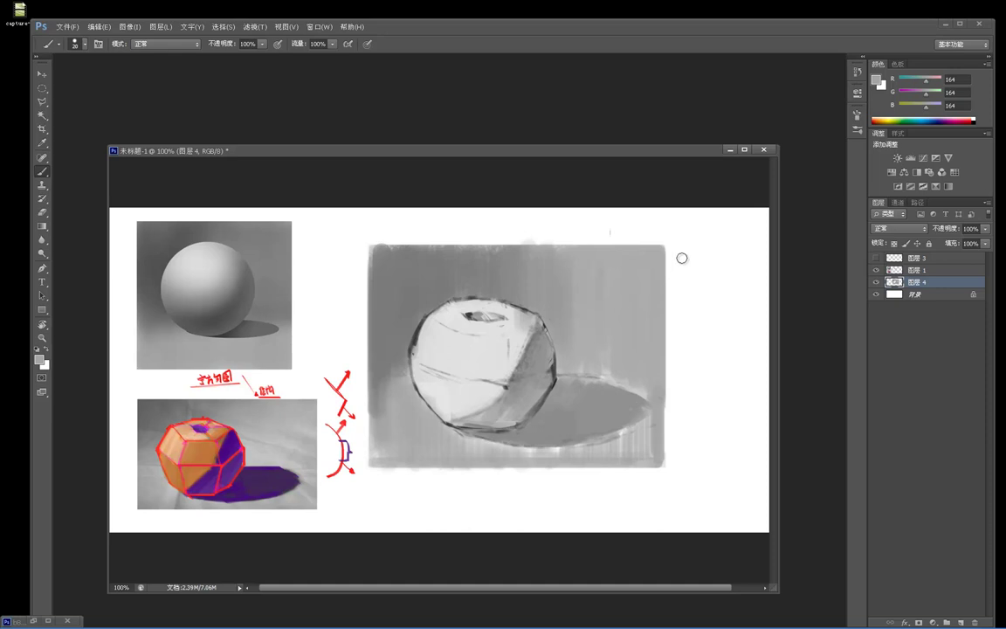
pyautogui.hotkey('ctrl', 'z')
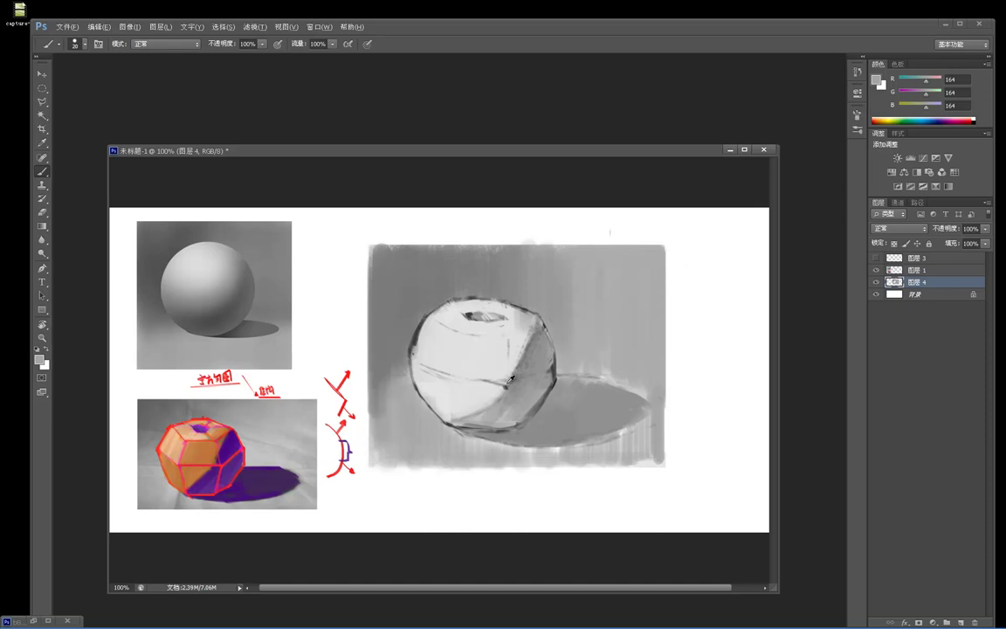
# On layer 图层 1, hatch the two left facets of the reference apple in sampled purple with a 7 px brush.
pyautogui.press('alt')
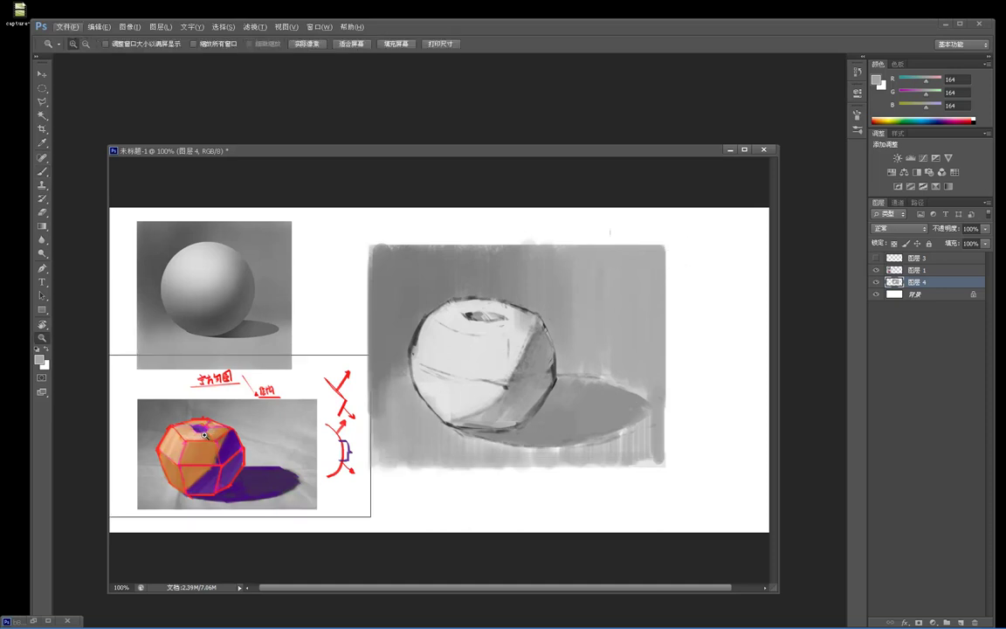
pyautogui.keyDown('ctrl'); pyautogui.click(206, 438); pyautogui.keyUp('ctrl')
pyautogui.keyDown('ctrl'); pyautogui.click(232, 404); pyautogui.keyUp('ctrl')
pyautogui.moveTo(232, 404); pyautogui.dragTo(388, 246)
pyautogui.keyDown('alt'); pyautogui.click(408, 319); pyautogui.keyUp('alt')
pyautogui.press('[')
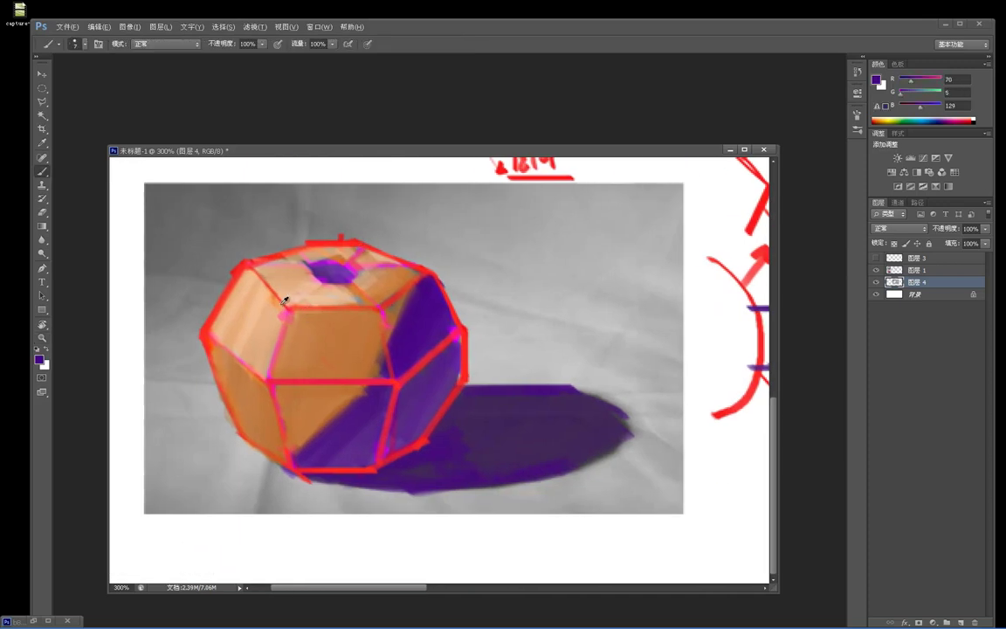
pyautogui.keyDown('alt'); pyautogui.click(335, 263); pyautogui.keyUp('alt')
pyautogui.click(900, 267)
pyautogui.moveTo(239, 290); pyautogui.dragTo(215, 334)
pyautogui.hotkey('ctrl', 'z')
pyautogui.moveTo(247, 274)
pyautogui.mouseDown()
pyautogui.moveTo(216, 333)
pyautogui.moveTo(230, 325)
pyautogui.moveTo(243, 336)
pyautogui.moveTo(266, 319)
pyautogui.moveTo(242, 395)
pyautogui.moveTo(219, 361)
pyautogui.moveTo(232, 404)
pyautogui.mouseUp()
pyautogui.moveTo(208, 323); pyautogui.dragTo(250, 412)
pyautogui.moveTo(236, 345); pyautogui.dragTo(274, 435)
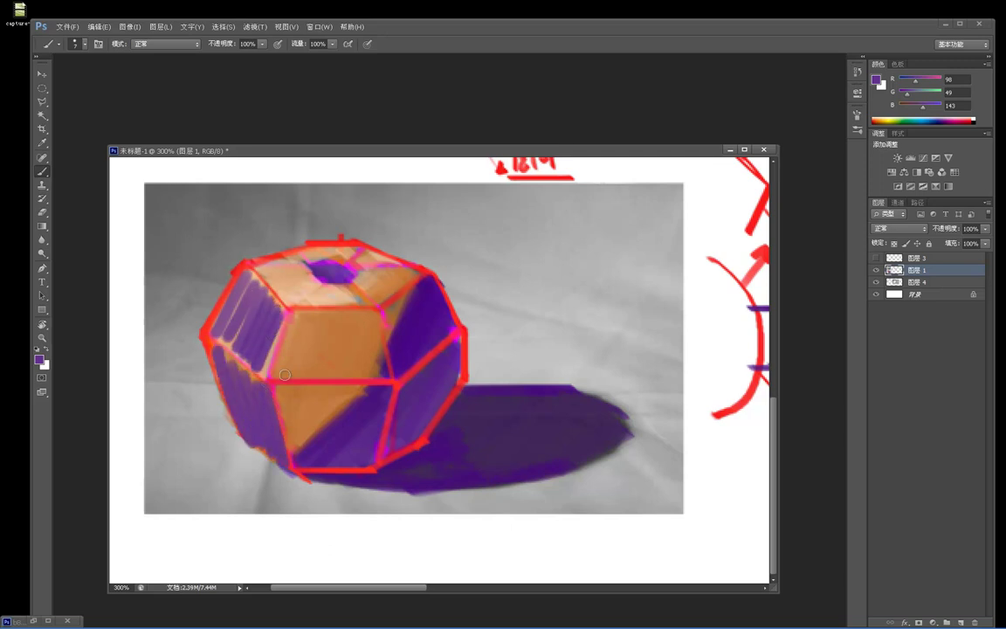
# Hatch the reference apple's upper front facet in purple, and sample the red of the facet outlines.
pyautogui.moveTo(278, 313); pyautogui.dragTo(281, 376)
pyautogui.moveTo(288, 311)
pyautogui.mouseDown()
pyautogui.moveTo(292, 376)
pyautogui.moveTo(302, 377)
pyautogui.mouseUp()
pyautogui.moveTo(309, 312)
pyautogui.mouseDown()
pyautogui.moveTo(312, 377)
pyautogui.moveTo(323, 377)
pyautogui.mouseUp()
pyautogui.moveTo(330, 312)
pyautogui.mouseDown()
pyautogui.moveTo(333, 377)
pyautogui.moveTo(346, 377)
pyautogui.mouseUp()
pyautogui.moveTo(358, 315)
pyautogui.mouseDown()
pyautogui.moveTo(363, 374)
pyautogui.moveTo(374, 375)
pyautogui.mouseUp()
pyautogui.moveTo(373, 315); pyautogui.dragTo(386, 374)
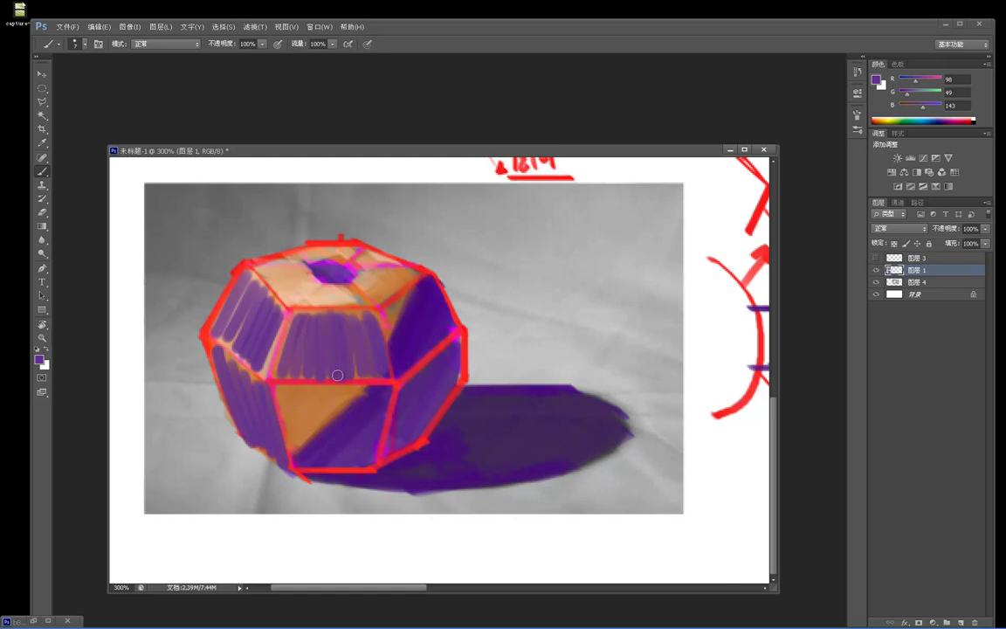
pyautogui.keyDown('alt'); pyautogui.click(403, 382); pyautogui.keyUp('alt')
pyautogui.moveTo(292, 389)
pyautogui.mouseDown()
pyautogui.moveTo(295, 461)
pyautogui.moveTo(316, 454)
pyautogui.mouseUp()
pyautogui.moveTo(325, 389); pyautogui.dragTo(337, 459)
pyautogui.moveTo(347, 388)
pyautogui.mouseDown()
pyautogui.moveTo(347, 459)
pyautogui.moveTo(359, 461)
pyautogui.mouseUp()
pyautogui.moveTo(369, 390); pyautogui.dragTo(369, 461)
pyautogui.moveTo(379, 391); pyautogui.dragTo(380, 454)
pyautogui.moveTo(426, 284)
pyautogui.mouseDown()
pyautogui.moveTo(402, 348)
pyautogui.moveTo(441, 318)
pyautogui.moveTo(402, 358)
pyautogui.mouseUp()
pyautogui.hotkey('ctrl', 'alt', 'z')
pyautogui.hotkey('ctrl', 'alt', 'z')
pyautogui.moveTo(404, 308); pyautogui.dragTo(411, 354)
pyautogui.moveTo(414, 298)
pyautogui.mouseDown()
pyautogui.moveTo(422, 348)
pyautogui.moveTo(436, 339)
pyautogui.mouseUp()
pyautogui.moveTo(430, 284); pyautogui.dragTo(449, 331)
pyautogui.moveTo(413, 384); pyautogui.dragTo(399, 439)
pyautogui.moveTo(425, 373)
pyautogui.mouseDown()
pyautogui.moveTo(409, 442)
pyautogui.moveTo(418, 438)
pyautogui.mouseUp()
pyautogui.moveTo(445, 364)
pyautogui.mouseDown()
pyautogui.moveTo(423, 429)
pyautogui.moveTo(433, 427)
pyautogui.mouseUp()
pyautogui.hotkey('ctrl', 'alt', 'z')
pyautogui.hotkey('ctrl', 'alt', 'z')
pyautogui.hotkey('ctrl', 'alt', 'z')
pyautogui.hotkey('ctrl', 'alt', 'z')
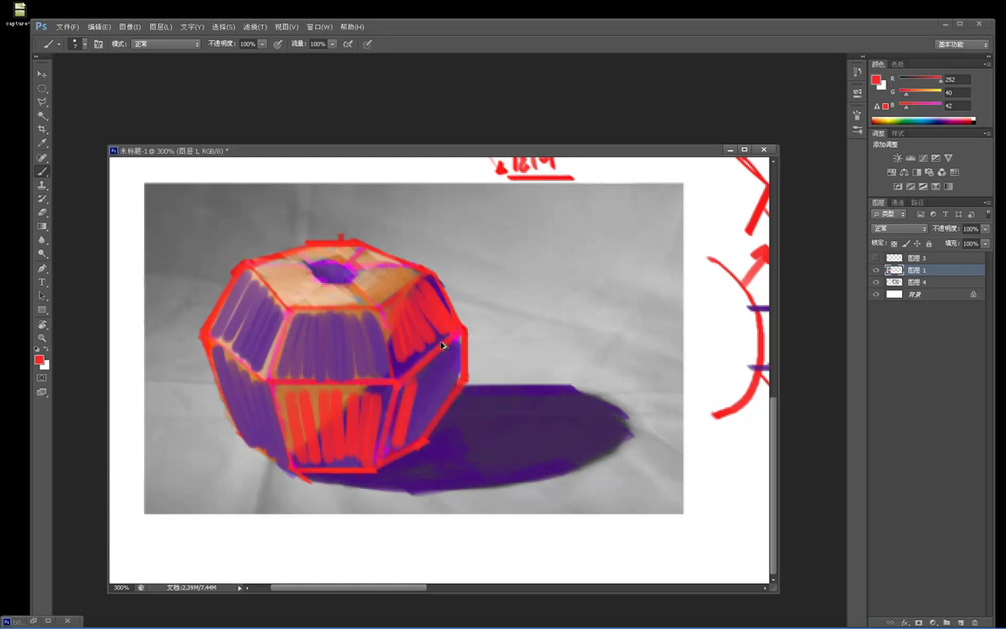
pyautogui.hotkey('ctrl', 'alt', 'z')
pyautogui.hotkey('ctrl', 'alt', 'z')
pyautogui.hotkey('ctrl', 'alt', 'z')
pyautogui.hotkey('ctrl', 'alt', 'z')
pyautogui.hotkey('ctrl', 'alt', 'z')
pyautogui.hotkey('ctrl', 'alt', 'z')
pyautogui.hotkey('ctrl', 'alt', 'z')
pyautogui.hotkey('ctrl', 'alt', 'z')
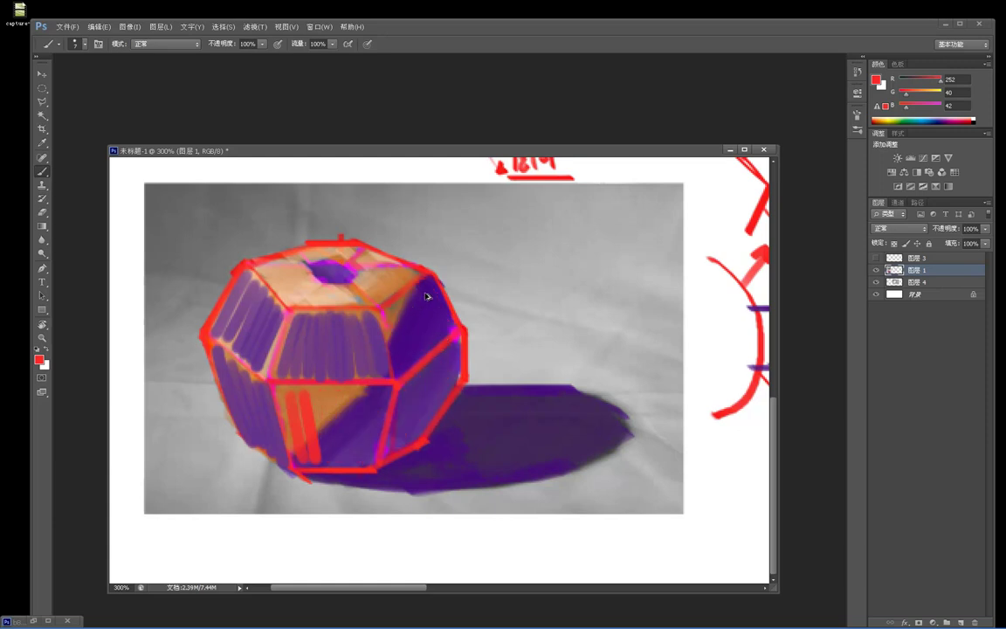
pyautogui.hotkey('ctrl', 'alt', 'z')
pyautogui.hotkey('ctrl', 'alt', 'z')
pyautogui.hotkey('ctrl', 'alt', 'z')
# Hatch the shadow area across the right facets and lower front facet of the reference apple in red.
pyautogui.moveTo(422, 284); pyautogui.dragTo(390, 351)
pyautogui.moveTo(433, 289)
pyautogui.mouseDown()
pyautogui.moveTo(390, 369)
pyautogui.moveTo(399, 370)
pyautogui.mouseUp()
pyautogui.moveTo(448, 314); pyautogui.dragTo(397, 415)
pyautogui.moveTo(443, 361); pyautogui.dragTo(398, 436)
pyautogui.moveTo(453, 373); pyautogui.dragTo(401, 446)
pyautogui.moveTo(446, 406); pyautogui.dragTo(426, 435)
pyautogui.moveTo(372, 395); pyautogui.dragTo(313, 456)
pyautogui.moveTo(381, 399)
pyautogui.mouseDown()
pyautogui.moveTo(330, 437)
pyautogui.moveTo(335, 460)
pyautogui.mouseUp()
pyautogui.moveTo(378, 425); pyautogui.dragTo(337, 462)
pyautogui.moveTo(377, 438); pyautogui.dragTo(357, 463)
# Compare the hatched light and shadow facets of the reference apple with the painted apple.
pyautogui.press('z')
pyautogui.keyDown('alt'); pyautogui.click(506, 310); pyautogui.keyUp('alt')
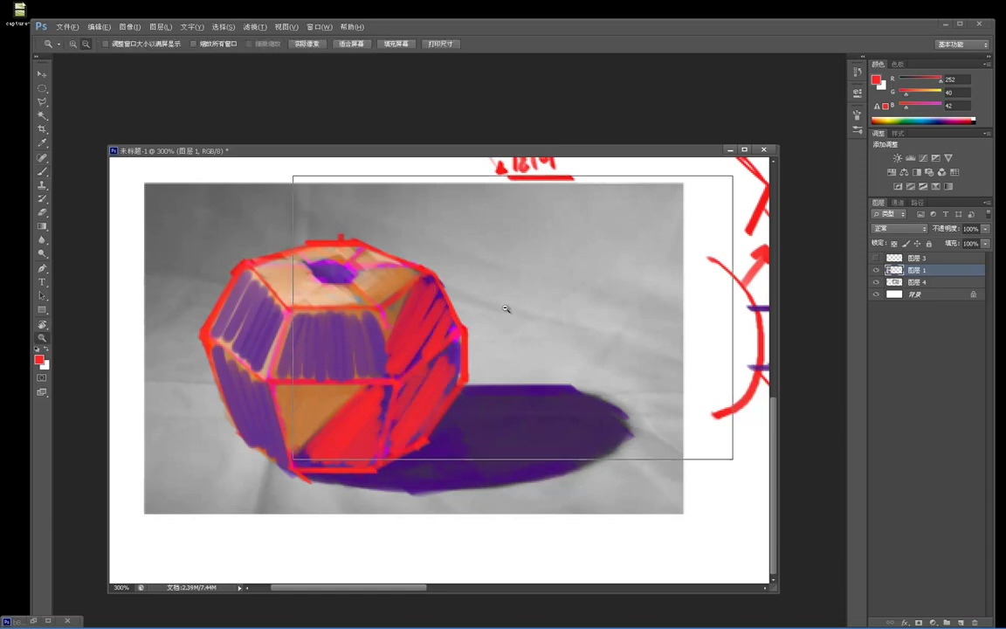
pyautogui.keyDown('alt'); pyautogui.click(566, 259); pyautogui.keyUp('alt')
pyautogui.keyDown('alt'); pyautogui.click(564, 258); pyautogui.keyUp('alt')
pyautogui.click(279, 402)
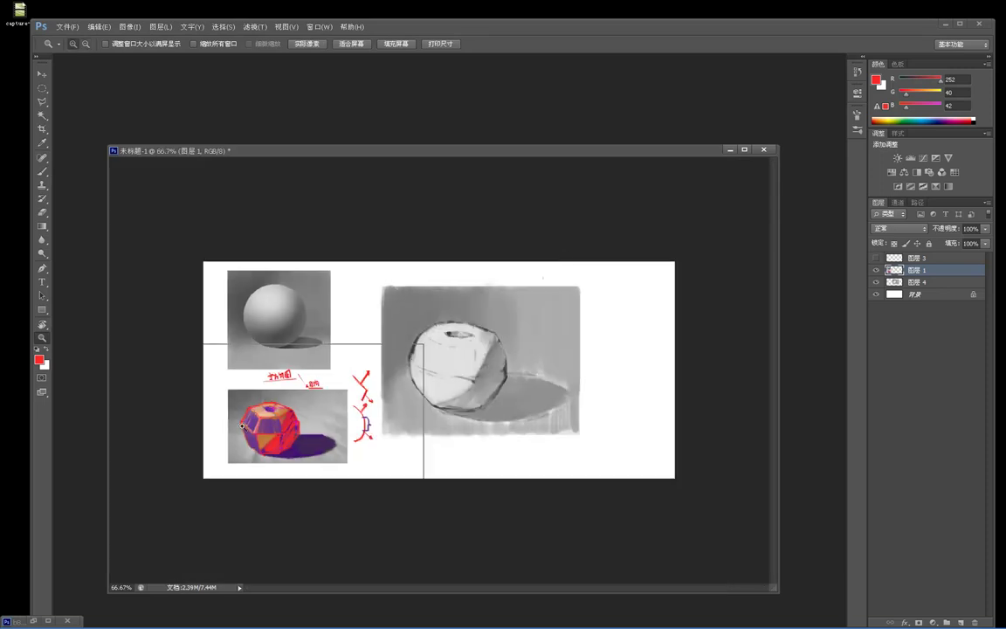
pyautogui.click(253, 422)
pyautogui.moveTo(480, 381); pyautogui.dragTo(379, 382)
pyautogui.keyDown('alt'); pyautogui.click(443, 364); pyautogui.keyUp('alt')
pyautogui.keyDown('alt'); pyautogui.click(446, 358); pyautogui.keyUp('alt')
pyautogui.click(443, 367)
# Darken the background at the left of the painting with vertical brush strokes in a sampled dark gray (94), using a 25 px brush.
pyautogui.press('b')
pyautogui.keyDown('alt'); pyautogui.click(428, 330); pyautogui.keyUp('alt')
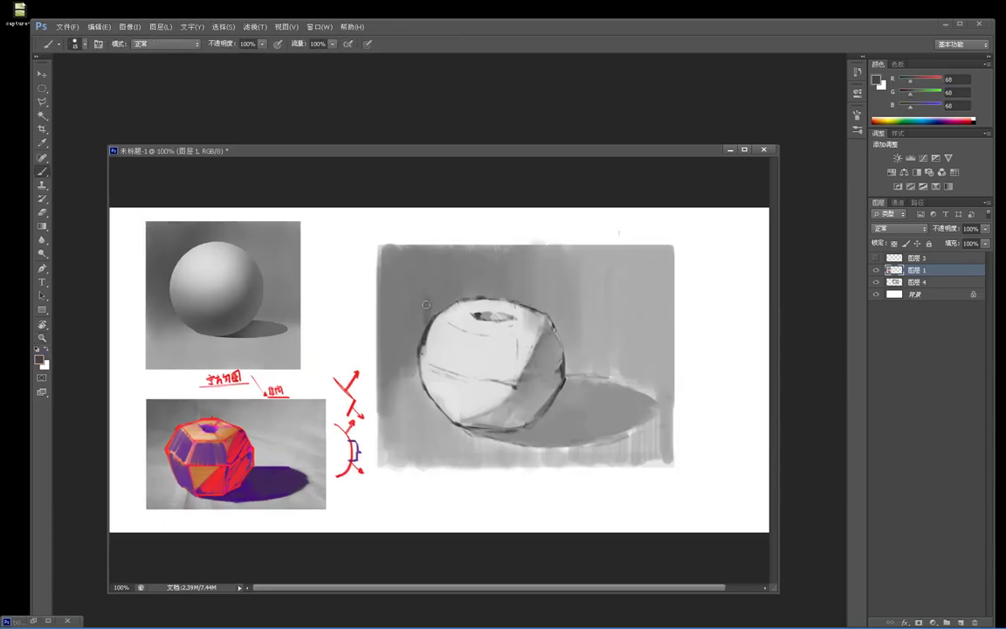
pyautogui.keyDown('alt'); pyautogui.click(425, 302); pyautogui.keyUp('alt')
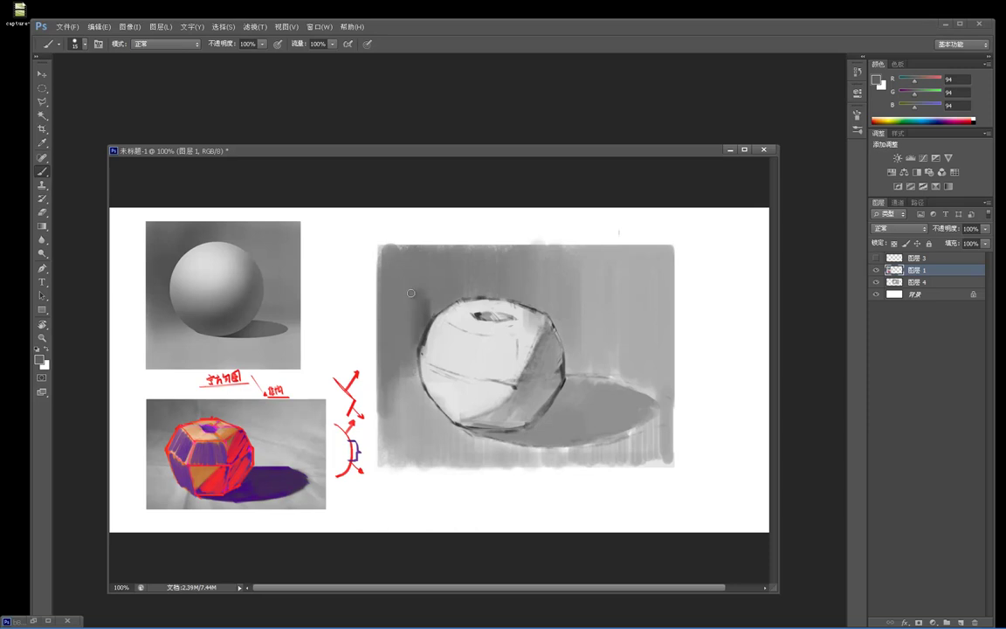
pyautogui.moveTo(397, 301)
pyautogui.mouseDown()
pyautogui.moveTo(386, 267)
pyautogui.moveTo(383, 306)
pyautogui.mouseUp()
pyautogui.moveTo(381, 252); pyautogui.dragTo(378, 384)
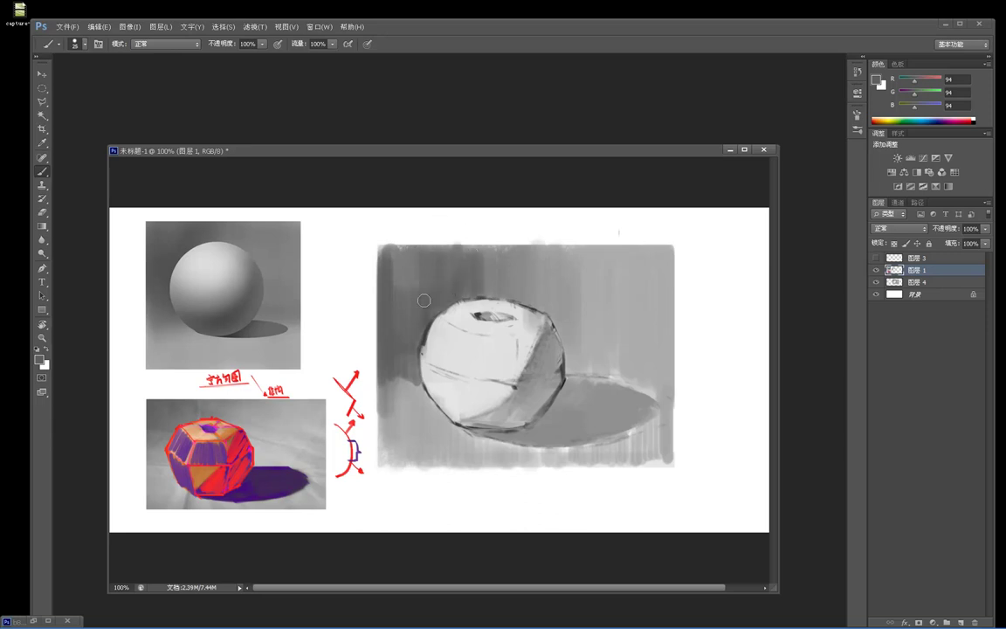
# Shade the painted apple's left facets and lower left edge in a sampled mid gray with a 15 px brush.
pyautogui.keyDown('alt'); pyautogui.click(480, 294); pyautogui.keyUp('alt')
pyautogui.keyDown('alt'); pyautogui.click(547, 334); pyautogui.keyUp('alt')
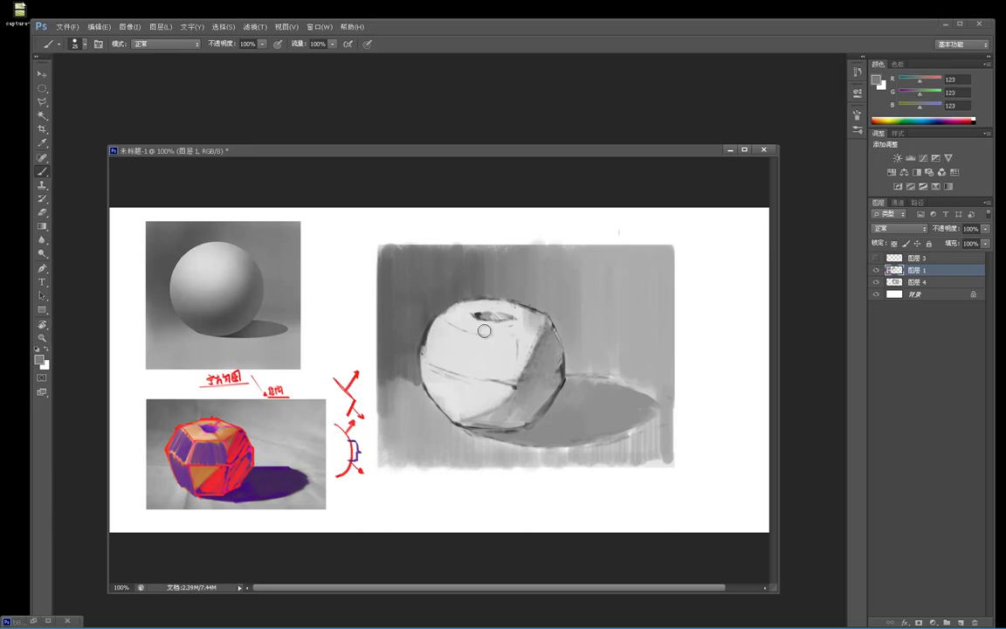
pyautogui.keyDown('alt'); pyautogui.click(427, 347); pyautogui.keyUp('alt')
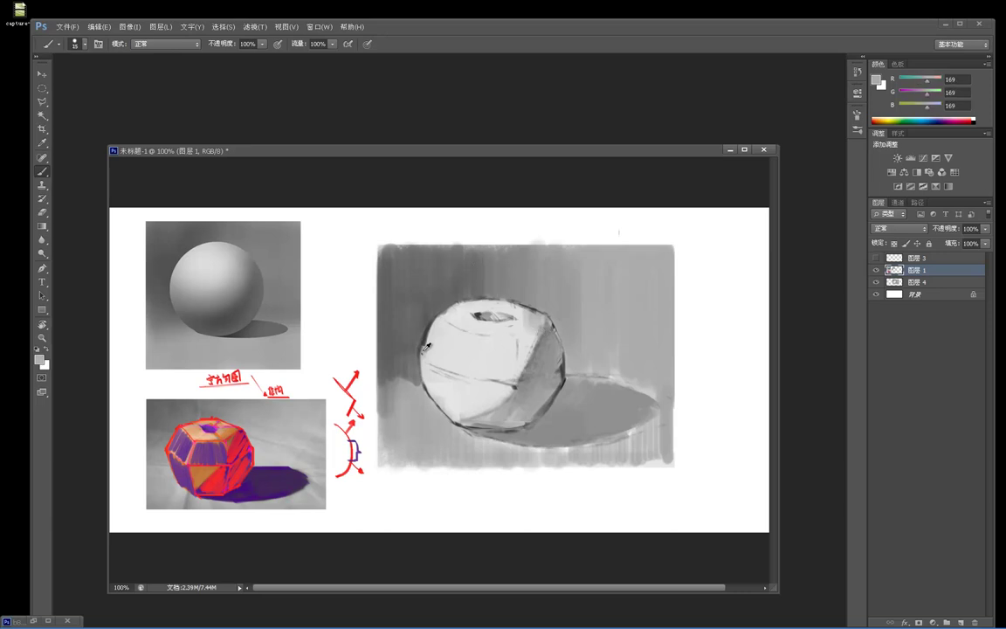
pyautogui.moveTo(438, 324)
pyautogui.mouseDown()
pyautogui.moveTo(431, 364)
pyautogui.moveTo(449, 337)
pyautogui.moveTo(441, 372)
pyautogui.mouseUp()
pyautogui.moveTo(447, 413)
pyautogui.mouseDown()
pyautogui.moveTo(449, 393)
pyautogui.moveTo(461, 390)
pyautogui.moveTo(466, 412)
pyautogui.mouseUp()
# Tone the apple's upper front facet in sampled light gray and define its edge against the top facet.
pyautogui.keyDown('alt'); pyautogui.click(463, 352); pyautogui.keyUp('alt')
pyautogui.moveTo(449, 340)
pyautogui.mouseDown()
pyautogui.moveTo(440, 326)
pyautogui.moveTo(485, 353)
pyautogui.moveTo(518, 343)
pyautogui.mouseUp()
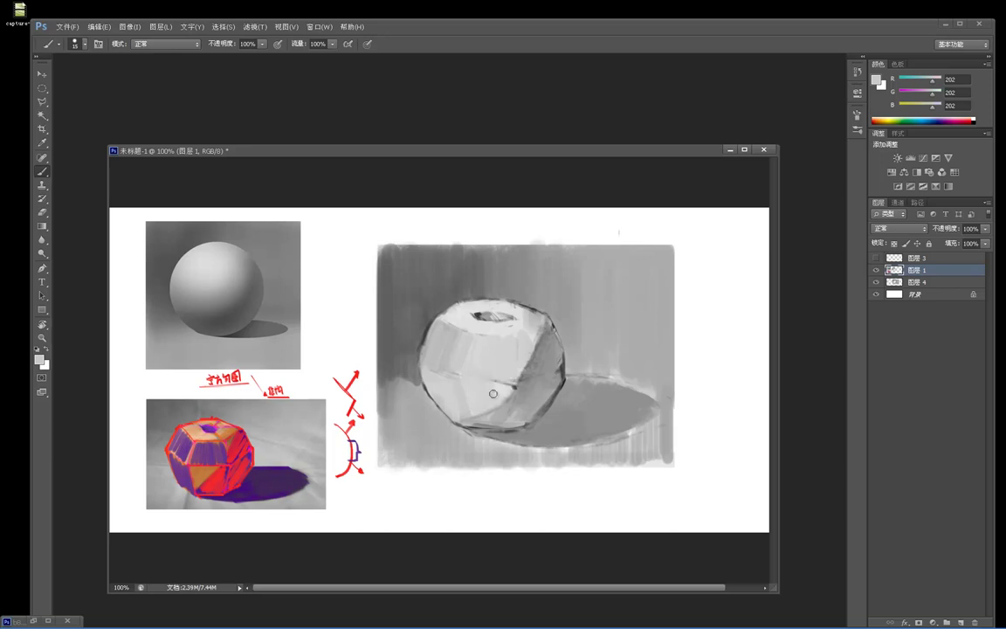
pyautogui.moveTo(510, 332)
pyautogui.mouseDown()
pyautogui.moveTo(466, 313)
pyautogui.moveTo(483, 303)
pyautogui.mouseUp()
pyautogui.keyDown('alt'); pyautogui.click(537, 321); pyautogui.keyUp('alt')
pyautogui.keyDown('alt'); pyautogui.click(445, 345); pyautogui.keyUp('alt')
pyautogui.moveTo(474, 352); pyautogui.dragTo(468, 373)
pyautogui.moveTo(421, 343)
pyautogui.mouseDown()
pyautogui.moveTo(440, 315)
pyautogui.moveTo(458, 325)
pyautogui.moveTo(493, 306)
pyautogui.mouseUp()
# Paint the apple's right facets and lower rim in sampled dark grays, covering the sketch lines inside the shadow area.
pyautogui.keyDown('alt'); pyautogui.click(541, 341); pyautogui.keyUp('alt')
pyautogui.moveTo(545, 331); pyautogui.dragTo(517, 380)
pyautogui.moveTo(540, 344)
pyautogui.mouseDown()
pyautogui.moveTo(545, 382)
pyautogui.moveTo(564, 366)
pyautogui.moveTo(546, 344)
pyautogui.moveTo(533, 376)
pyautogui.mouseUp()
pyautogui.keyDown('alt'); pyautogui.click(562, 368); pyautogui.keyUp('alt')
pyautogui.moveTo(556, 339); pyautogui.dragTo(537, 423)
pyautogui.keyDown('alt'); pyautogui.click(558, 348); pyautogui.keyUp('alt')
pyautogui.moveTo(545, 387)
pyautogui.mouseDown()
pyautogui.moveTo(520, 420)
pyautogui.moveTo(514, 399)
pyautogui.moveTo(505, 422)
pyautogui.moveTo(506, 402)
pyautogui.moveTo(487, 382)
pyautogui.moveTo(493, 425)
pyautogui.moveTo(481, 418)
pyautogui.moveTo(512, 412)
pyautogui.mouseUp()
pyautogui.moveTo(469, 423); pyautogui.dragTo(517, 418)
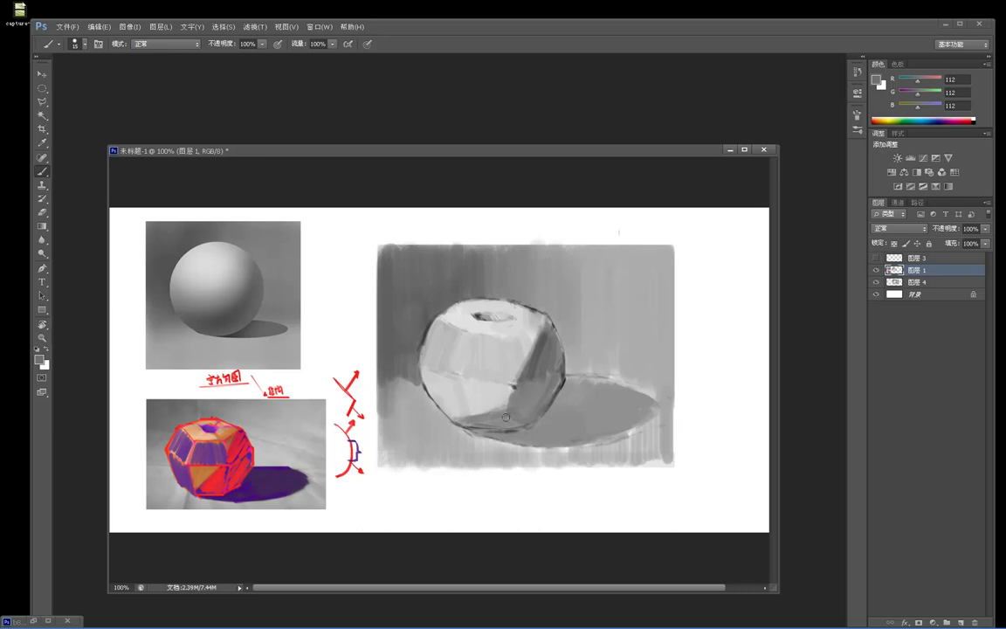
# Model the lower front and lower left facets of the apple with sampled light and mid grays, separating the planes.
pyautogui.keyDown('alt'); pyautogui.click(505, 375); pyautogui.keyUp('alt')
pyautogui.keyDown('alt'); pyautogui.click(518, 392); pyautogui.keyUp('alt')
pyautogui.moveTo(515, 386)
pyautogui.mouseDown()
pyautogui.moveTo(494, 411)
pyautogui.moveTo(492, 385)
pyautogui.moveTo(481, 411)
pyautogui.moveTo(468, 372)
pyautogui.moveTo(467, 410)
pyautogui.mouseUp()
pyautogui.moveTo(460, 375)
pyautogui.mouseDown()
pyautogui.moveTo(470, 408)
pyautogui.moveTo(501, 395)
pyautogui.moveTo(500, 410)
pyautogui.mouseUp()
pyautogui.keyDown('alt'); pyautogui.click(465, 387); pyautogui.keyUp('alt')
pyautogui.moveTo(508, 384); pyautogui.dragTo(510, 409)
pyautogui.keyDown('alt'); pyautogui.click(532, 368); pyautogui.keyUp('alt')
pyautogui.moveTo(457, 387)
pyautogui.mouseDown()
pyautogui.moveTo(463, 413)
pyautogui.moveTo(434, 381)
pyautogui.mouseUp()
pyautogui.keyDown('alt'); pyautogui.click(472, 386); pyautogui.keyUp('alt')
pyautogui.keyDown('alt'); pyautogui.click(471, 418); pyautogui.keyUp('alt')
pyautogui.moveTo(454, 418); pyautogui.dragTo(430, 387)
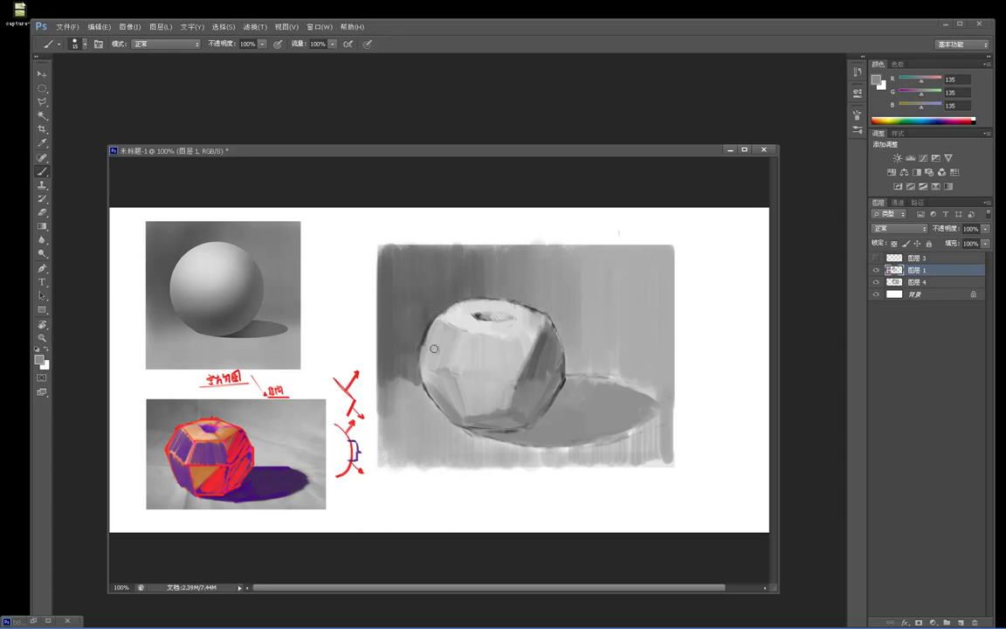
# Blend the boundary between the apple's upper and lower left facets in sampled light gray.
pyautogui.keyDown('alt'); pyautogui.click(452, 360); pyautogui.keyUp('alt')
pyautogui.keyDown('alt'); pyautogui.click(452, 362); pyautogui.keyUp('alt')
pyautogui.moveTo(435, 364); pyautogui.dragTo(464, 382)
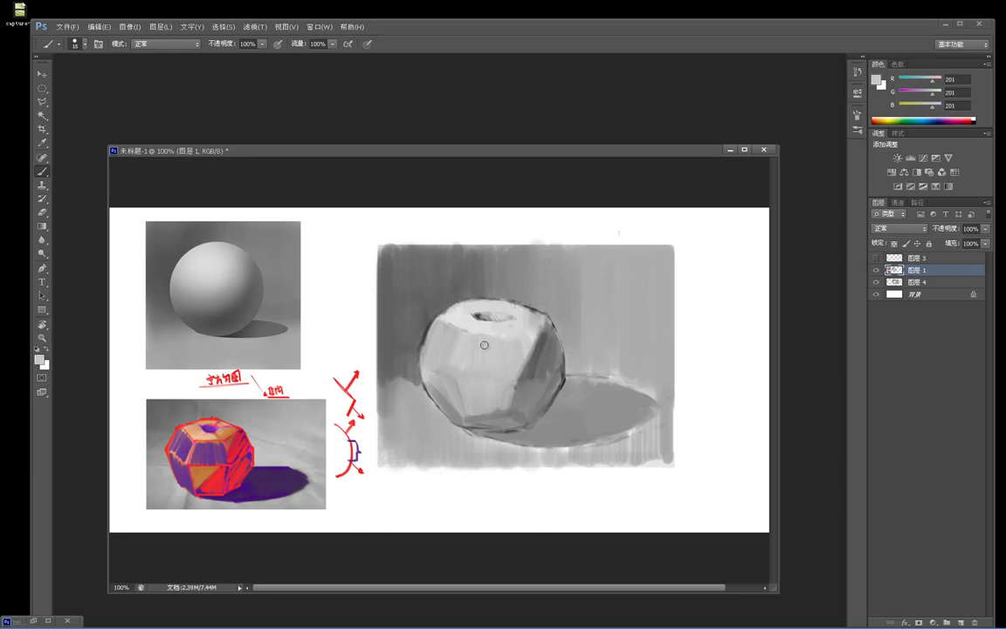
pyautogui.keyDown('alt'); pyautogui.click(512, 341); pyautogui.keyUp('alt')
pyautogui.keyDown('alt'); pyautogui.click(510, 344); pyautogui.keyUp('alt')
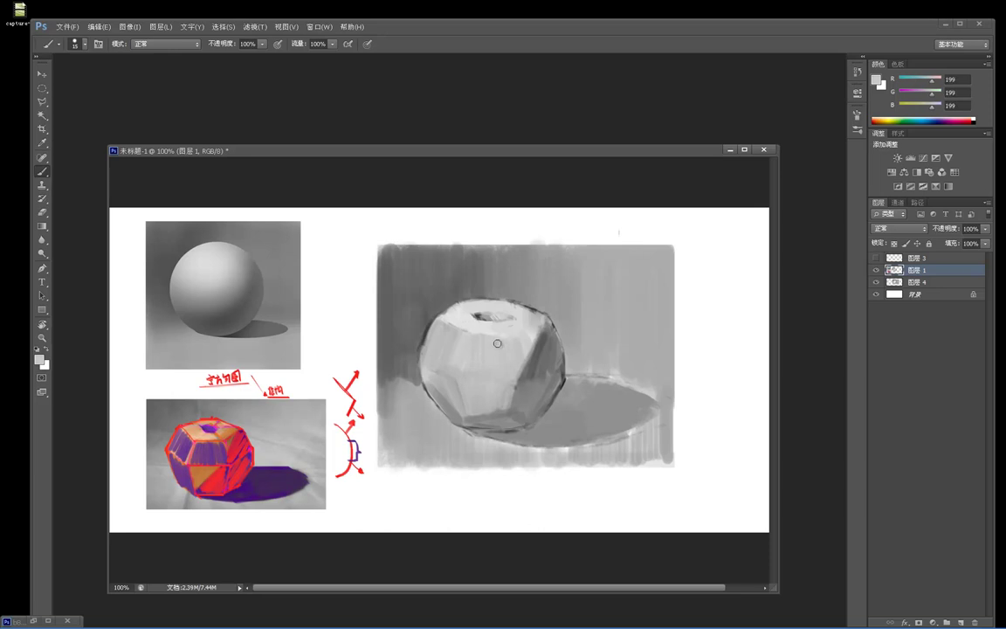
# Shade the rear left part of the apple's top facet, up to the dimple, in sampled gray.
pyautogui.keyDown('alt'); pyautogui.click(533, 312); pyautogui.keyUp('alt')
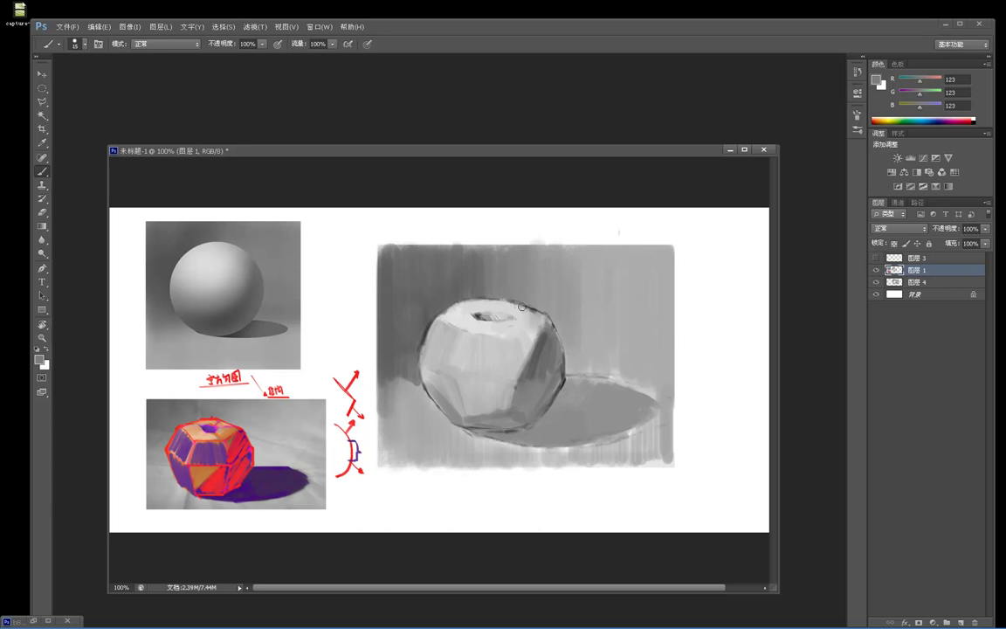
pyautogui.keyDown('alt'); pyautogui.click(473, 295); pyautogui.keyUp('alt')
pyautogui.moveTo(466, 304)
pyautogui.mouseDown()
pyautogui.moveTo(480, 312)
pyautogui.moveTo(450, 309)
pyautogui.moveTo(470, 326)
pyautogui.mouseUp()
pyautogui.keyDown('alt'); pyautogui.click(452, 322); pyautogui.keyUp('alt')
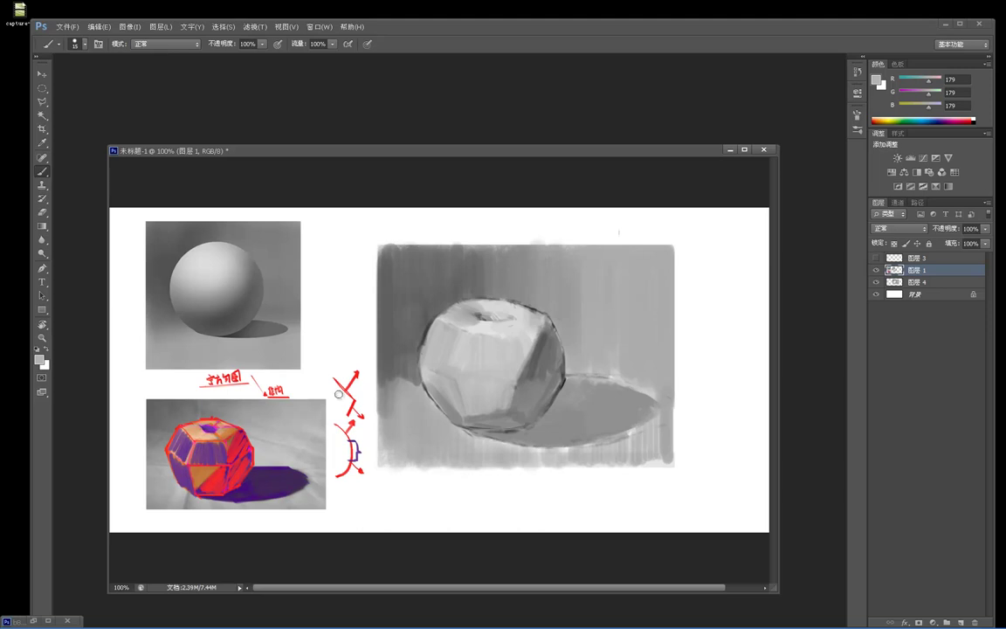
# Mark a small red dot beside the angular arrow diagram, using sampled red and a smaller brush.
pyautogui.keyDown('alt'); pyautogui.click(348, 385); pyautogui.keyUp('alt')
pyautogui.press('[')
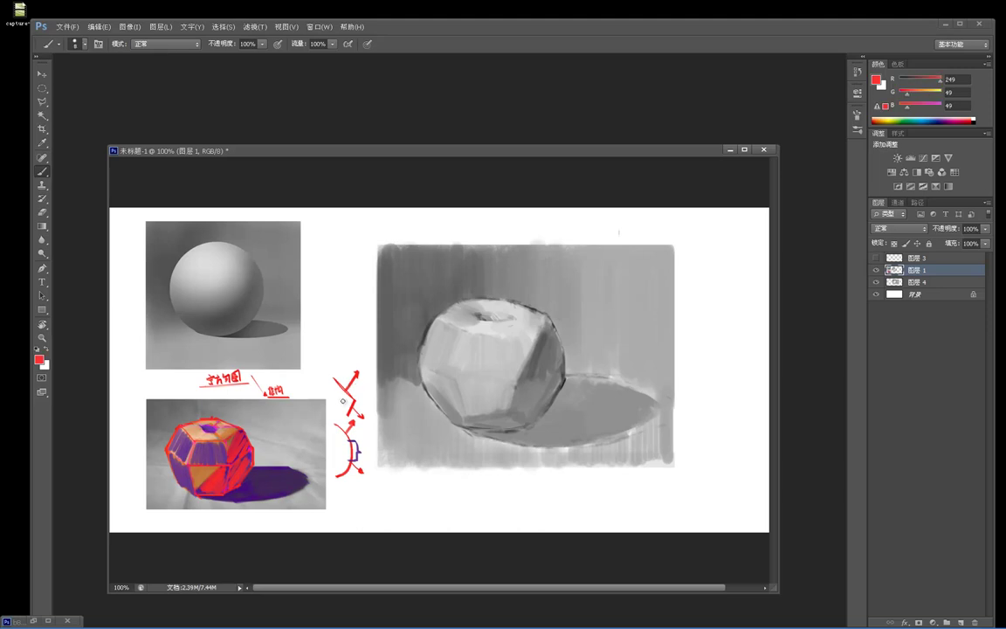
# Gray down the bright areas around the dimple on the apple's top facet with sampled tones.
pyautogui.keyDown('alt'); pyautogui.click(478, 303); pyautogui.keyUp('alt')
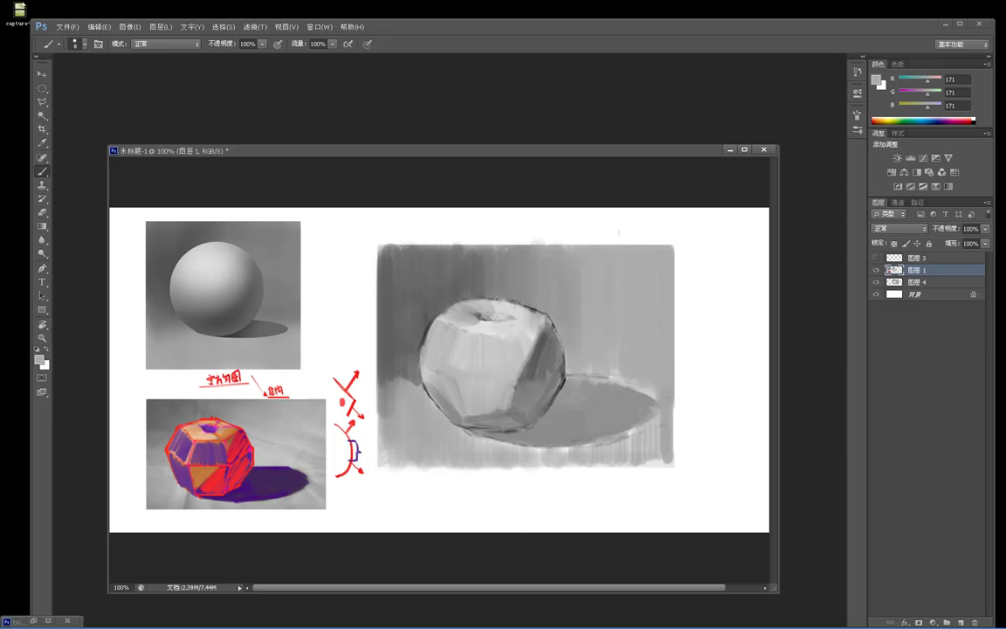
pyautogui.moveTo(507, 311); pyautogui.dragTo(486, 315)
pyautogui.keyDown('alt'); pyautogui.click(464, 281); pyautogui.keyUp('alt')
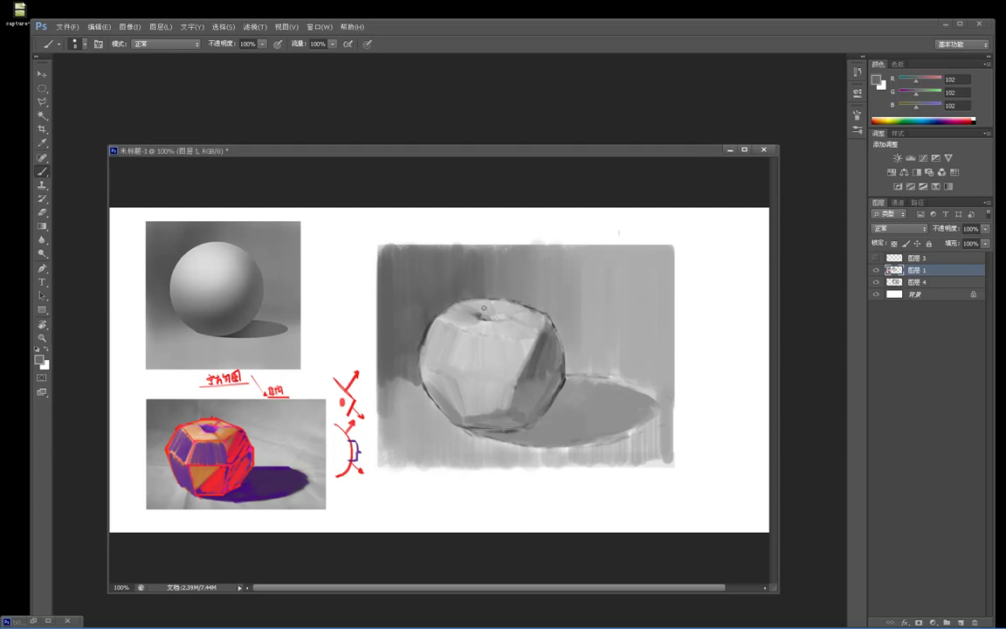
pyautogui.keyDown('alt'); pyautogui.click(481, 318); pyautogui.keyUp('alt')
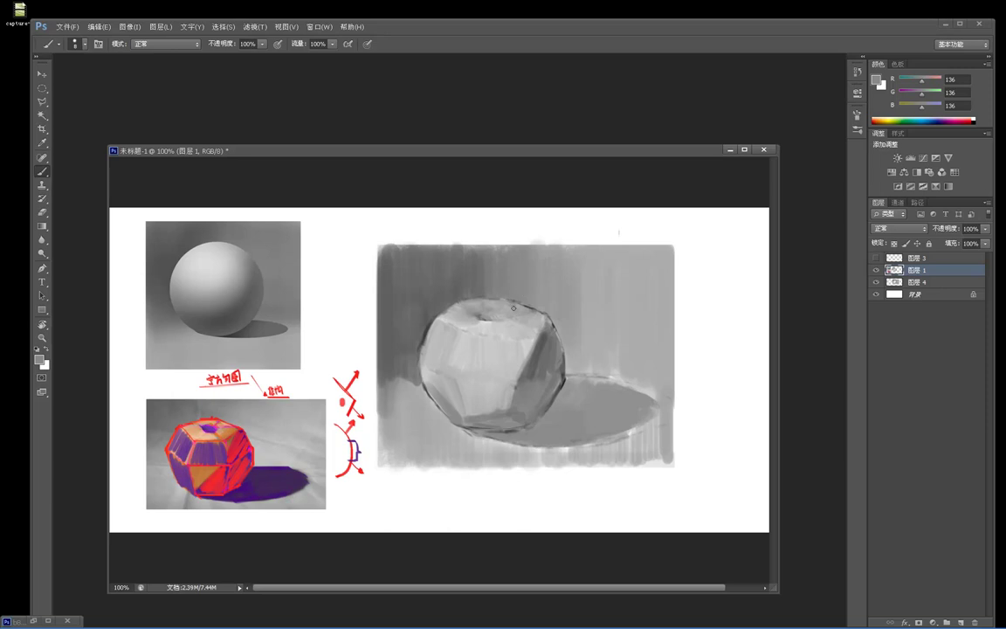
# Darken the background beside the apple's upper left edge in sampled dark gray, undoing one stroke.
pyautogui.keyDown('alt'); pyautogui.click(422, 334); pyautogui.keyUp('alt')
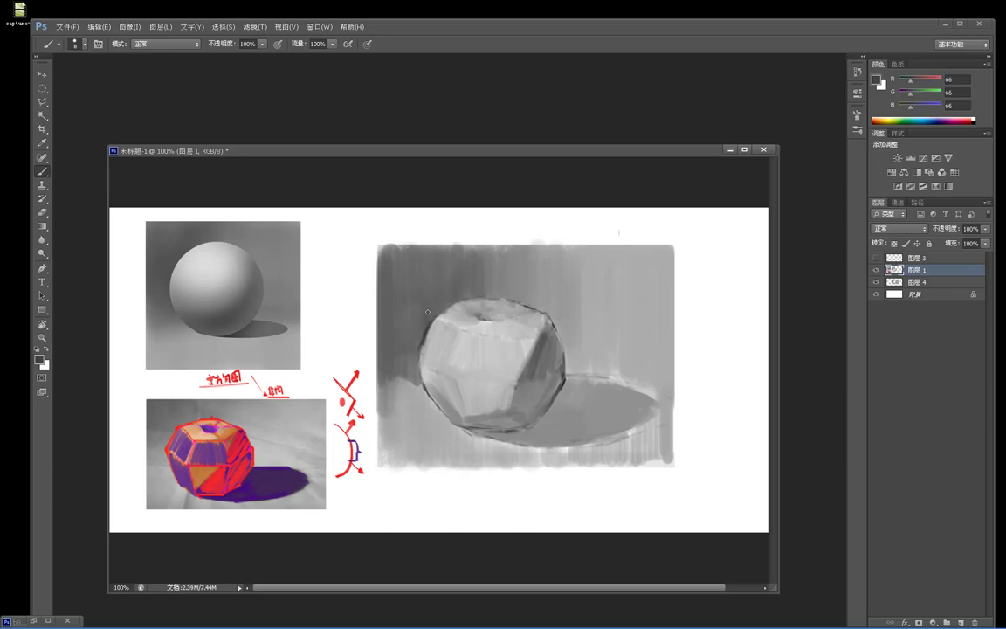
pyautogui.moveTo(417, 298)
pyautogui.mouseDown()
pyautogui.moveTo(414, 330)
pyautogui.moveTo(411, 299)
pyautogui.moveTo(464, 290)
pyautogui.moveTo(430, 302)
pyautogui.moveTo(417, 328)
pyautogui.moveTo(408, 300)
pyautogui.moveTo(401, 305)
pyautogui.moveTo(404, 341)
pyautogui.mouseUp()
pyautogui.hotkey('ctrl', 'z')
# Extend the dark shadow from the right facets into the lower front facet with a 10 px brush in sampled grays.
pyautogui.keyDown('alt'); pyautogui.click(536, 358); pyautogui.keyUp('alt')
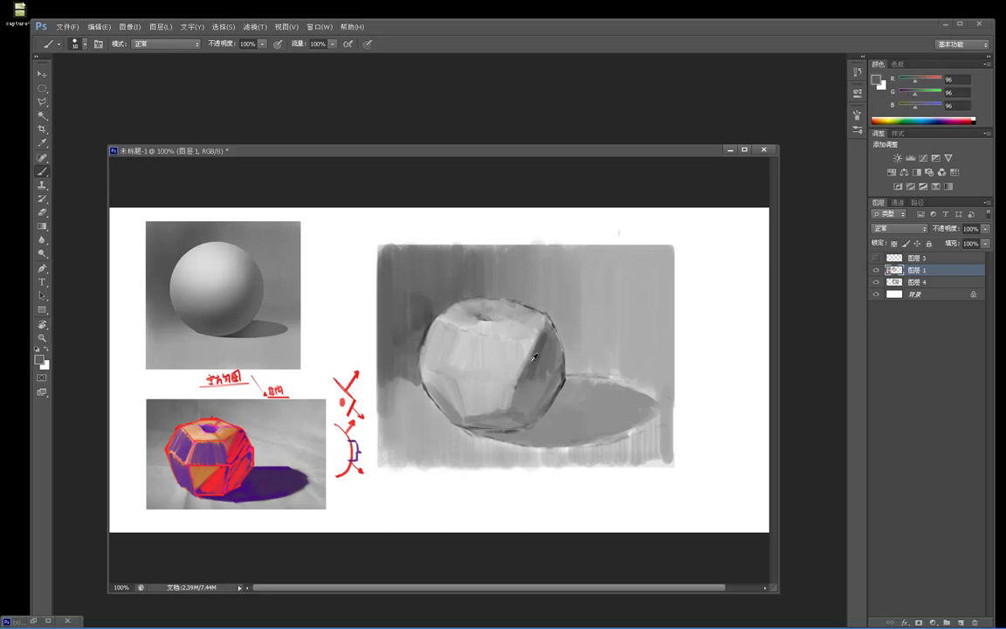
pyautogui.keyDown('alt'); pyautogui.click(540, 370); pyautogui.keyUp('alt')
pyautogui.moveTo(511, 396)
pyautogui.mouseDown()
pyautogui.moveTo(530, 375)
pyautogui.moveTo(496, 396)
pyautogui.mouseUp()
pyautogui.keyDown('alt'); pyautogui.click(524, 371); pyautogui.keyUp('alt')
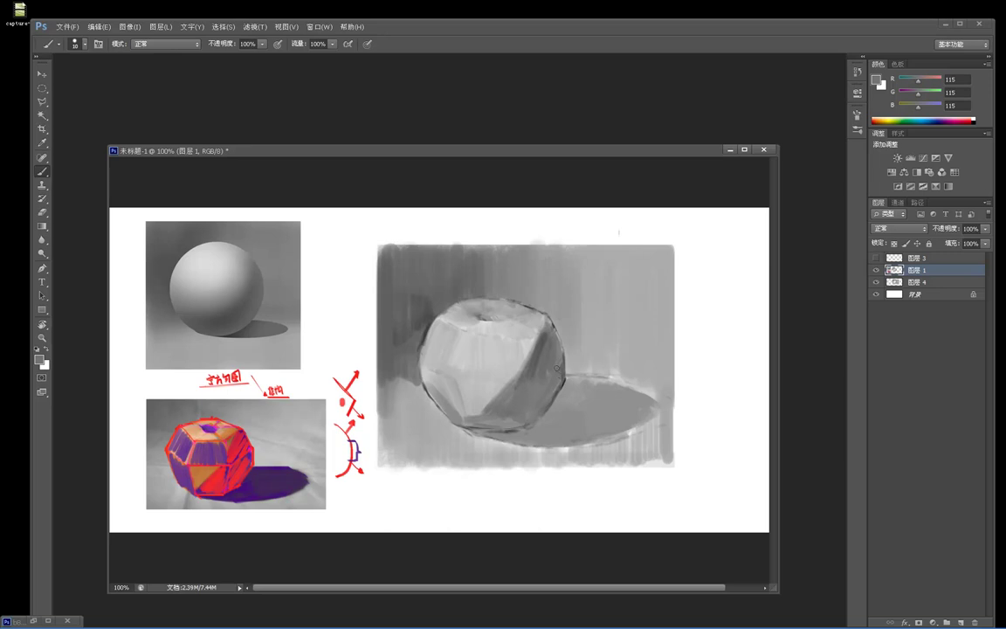
# Enlarge the brush to 25 px and paint a mid-gray (133) transition between the upper front facet and the right shadow facets.
pyautogui.keyDown('alt'); pyautogui.click(543, 344); pyautogui.keyUp('alt')
pyautogui.press(']')
pyautogui.press(']')
pyautogui.press(']')
pyautogui.keyDown('alt'); pyautogui.click(519, 364); pyautogui.keyUp('alt')
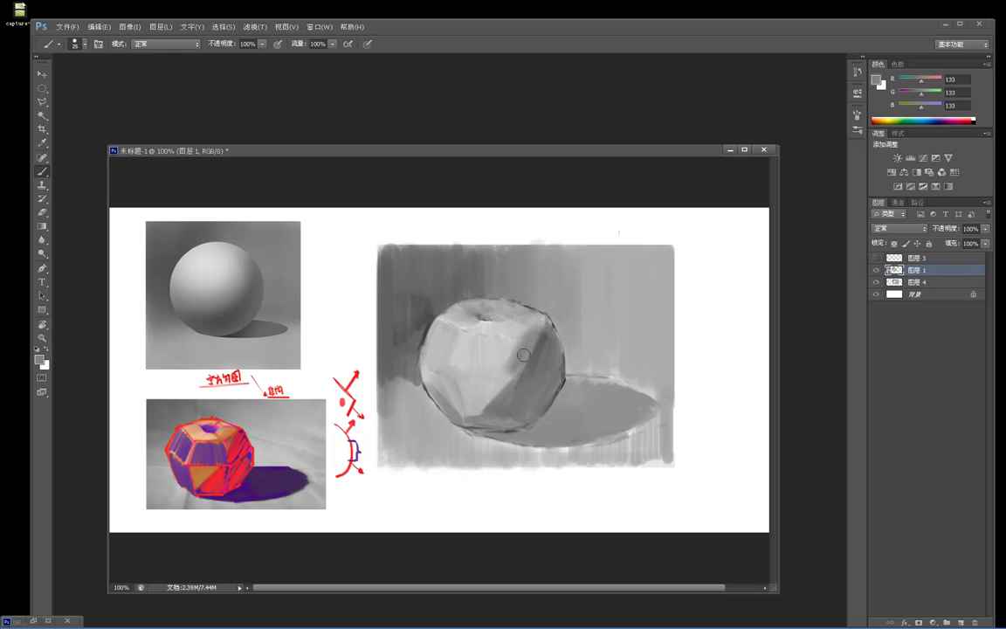
# Mark a large red dot beside the curved arrow diagram, using sampled red and the 25 px brush.
pyautogui.keyDown('alt'); pyautogui.click(349, 428); pyautogui.keyUp('alt')
pyautogui.click(339, 451)
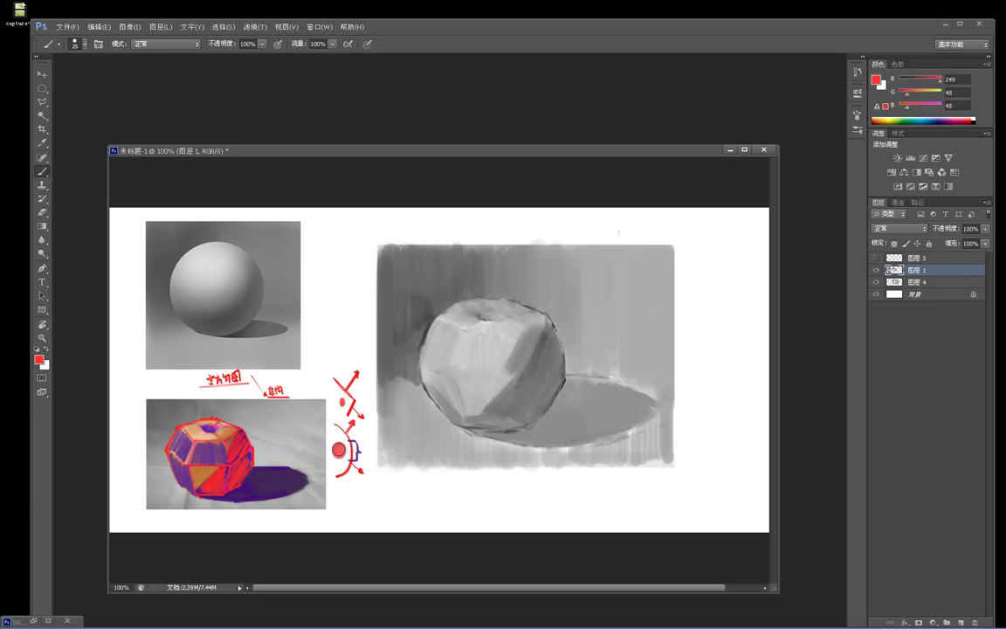
# Blend the light-to-shadow transition down to the lower front facet in mid gray (133) with a 30 px brush.
pyautogui.keyDown('alt'); pyautogui.click(543, 344); pyautogui.keyUp('alt')
pyautogui.keyDown('alt'); pyautogui.click(524, 344); pyautogui.keyUp('alt')
pyautogui.press('[')
pyautogui.press('[')
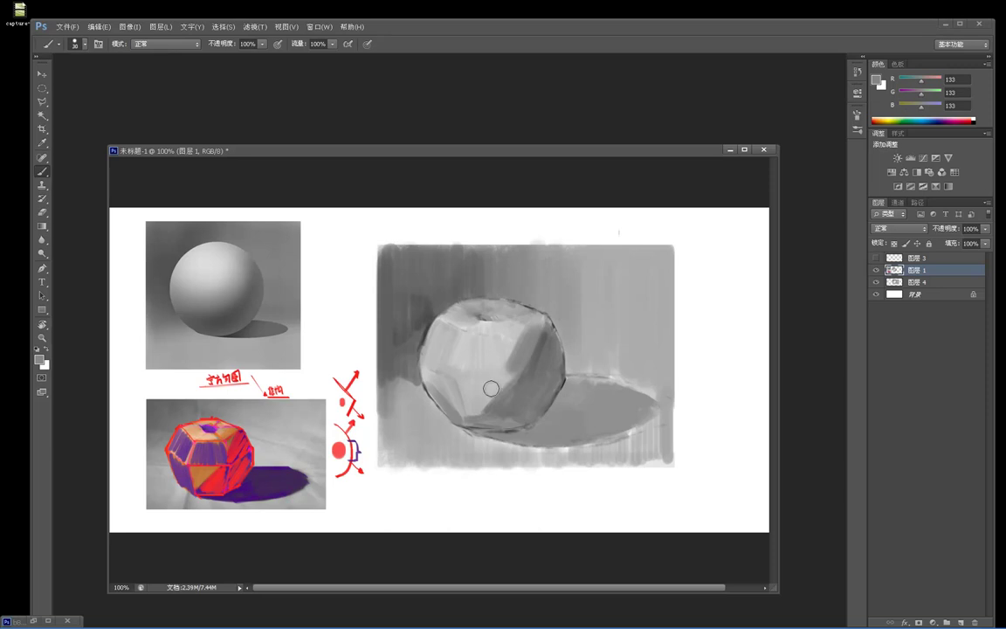
pyautogui.press(']')
pyautogui.moveTo(517, 370)
pyautogui.mouseDown()
pyautogui.moveTo(485, 394)
pyautogui.moveTo(502, 403)
pyautogui.mouseUp()
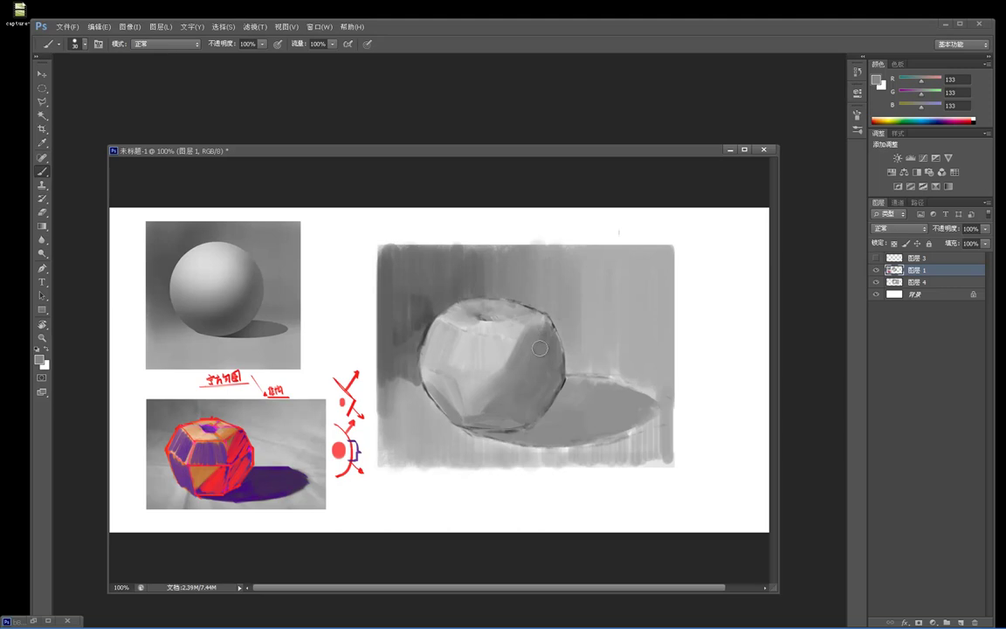
# Soften the front edge of the apple's top facet below the dimple with a sampled gray.
pyautogui.keyDown('alt'); pyautogui.click(460, 411); pyautogui.keyUp('alt')
pyautogui.press(']')
pyautogui.press(']')
pyautogui.press(']')
pyautogui.press(']')
pyautogui.keyDown('alt'); pyautogui.click(478, 320); pyautogui.keyUp('alt')
pyautogui.moveTo(476, 322)
pyautogui.mouseDown()
pyautogui.moveTo(518, 322)
pyautogui.moveTo(455, 319)
pyautogui.moveTo(528, 312)
pyautogui.moveTo(499, 327)
pyautogui.mouseUp()
# Blend the right side of the top facet and the apple's front facets in sampled light grays with a 25 px brush.
pyautogui.keyDown('alt'); pyautogui.click(526, 313); pyautogui.keyUp('alt')
pyautogui.keyDown('alt'); pyautogui.click(541, 322); pyautogui.keyUp('alt')
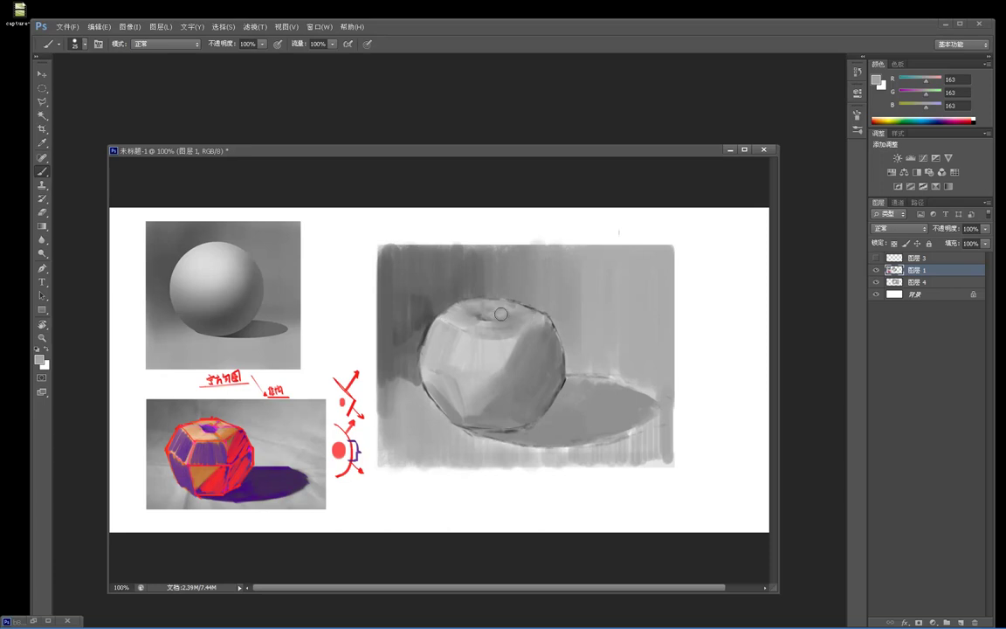
pyautogui.keyDown('alt'); pyautogui.click(508, 339); pyautogui.keyUp('alt')
pyautogui.moveTo(508, 339)
pyautogui.mouseDown()
pyautogui.moveTo(506, 359)
pyautogui.moveTo(497, 334)
pyautogui.moveTo(479, 360)
pyautogui.moveTo(429, 365)
pyautogui.moveTo(442, 401)
pyautogui.mouseUp()
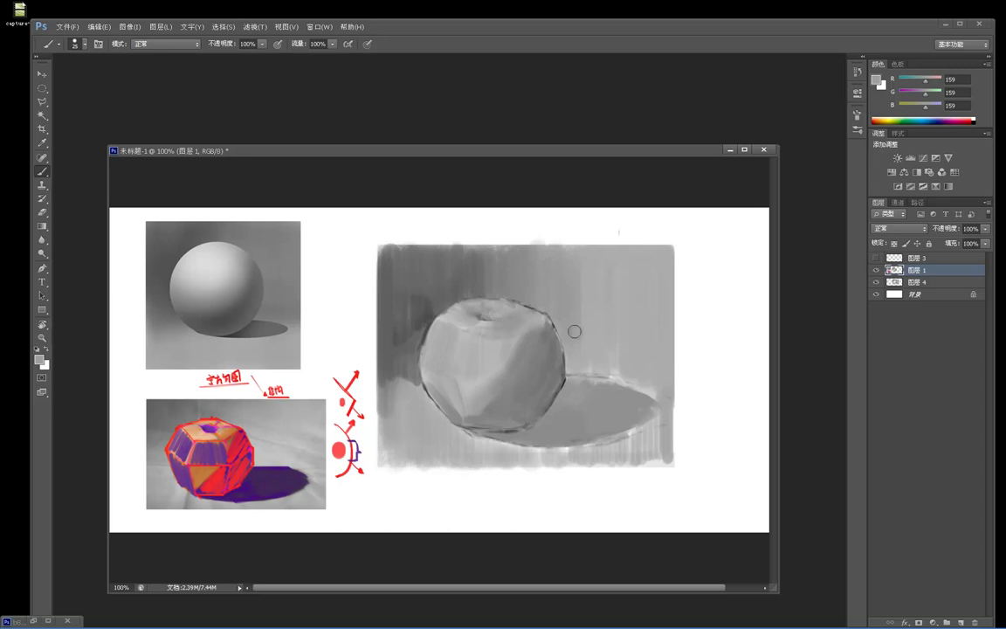
# Paint a dark core-shadow band down the apple's upper right facet in sampled dark gray, undoing the first stroke.
pyautogui.keyDown('alt'); pyautogui.click(531, 307); pyautogui.keyUp('alt')
pyautogui.moveTo(522, 311)
pyautogui.mouseDown()
pyautogui.moveTo(535, 321)
pyautogui.moveTo(527, 332)
pyautogui.mouseUp()
pyautogui.hotkey('ctrl', 'z')
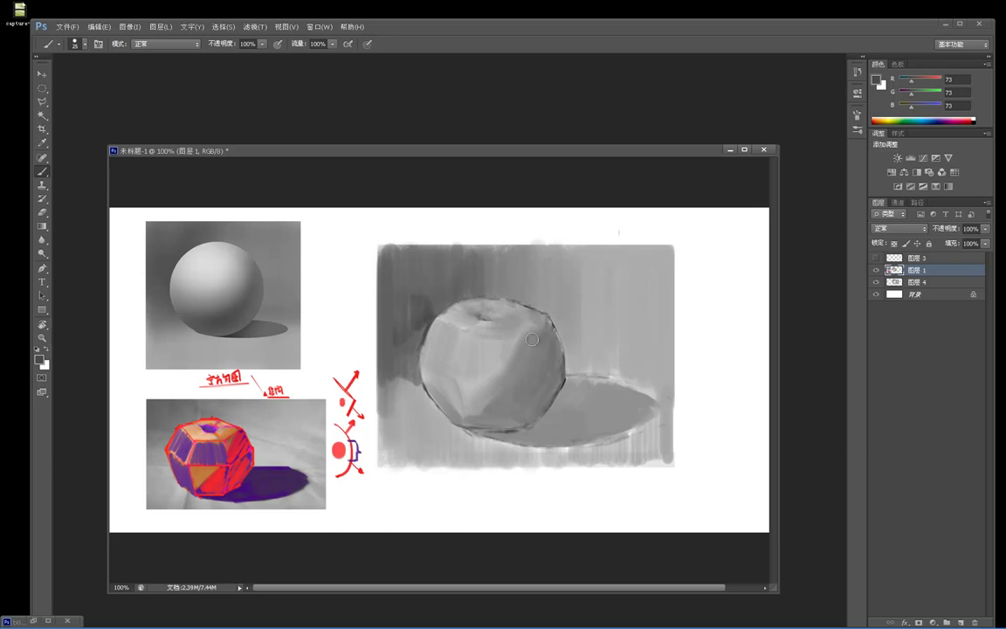
pyautogui.moveTo(537, 337); pyautogui.dragTo(524, 376)
pyautogui.keyDown('alt'); pyautogui.click(541, 325); pyautogui.keyUp('alt')
pyautogui.moveTo(540, 325); pyautogui.dragTo(531, 353)
# Paint the apple's dimple in sampled dark gray (92) with a smaller brush and soften its front rim in lighter gray.
pyautogui.keyDown('alt'); pyautogui.click(550, 330); pyautogui.keyUp('alt')
pyautogui.keyDown('alt'); pyautogui.click(547, 333); pyautogui.keyUp('alt')
pyautogui.press('[')
pyautogui.press('[')
pyautogui.press('[')
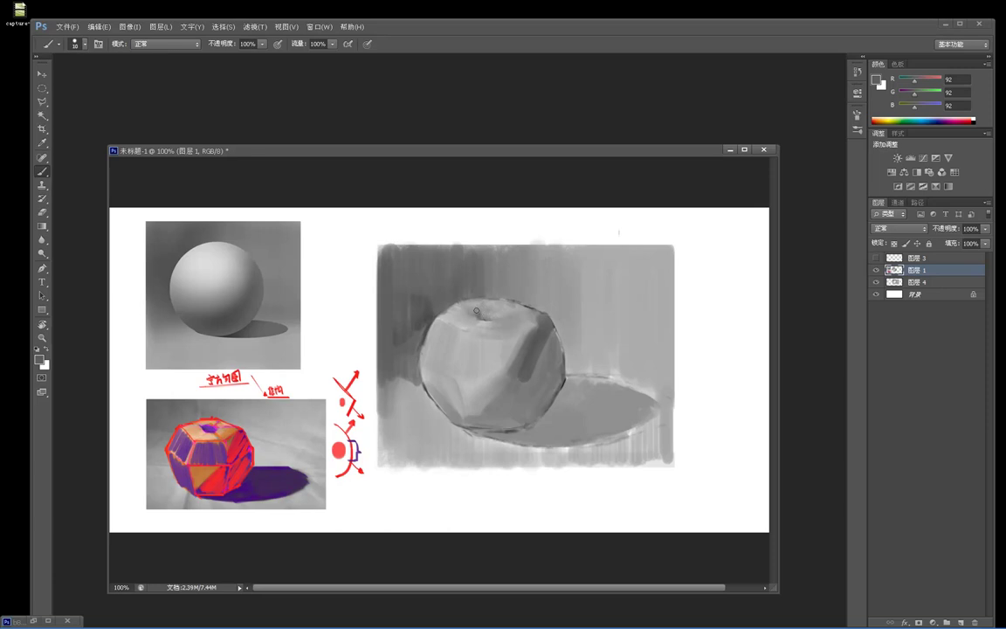
pyautogui.press(']')
pyautogui.press(']')
pyautogui.moveTo(489, 316); pyautogui.dragTo(498, 319)
pyautogui.keyDown('alt'); pyautogui.click(495, 321); pyautogui.keyUp('alt')
pyautogui.moveTo(491, 324); pyautogui.dragTo(490, 336)
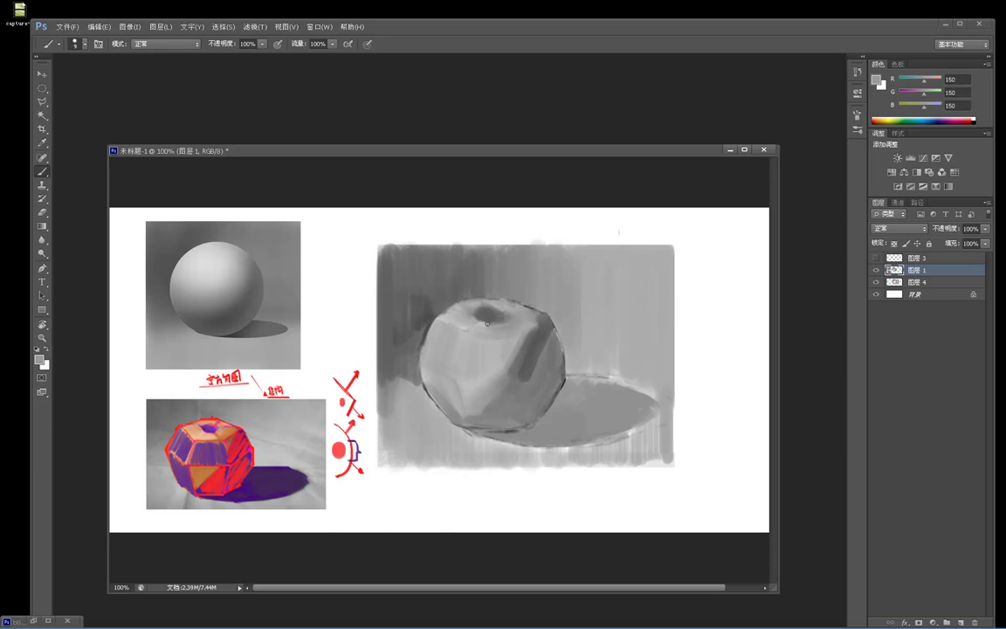
# Reshape the dimple's dark area and rim with sampled dark and mid grays.
pyautogui.keyDown('alt'); pyautogui.click(493, 312); pyautogui.keyUp('alt')
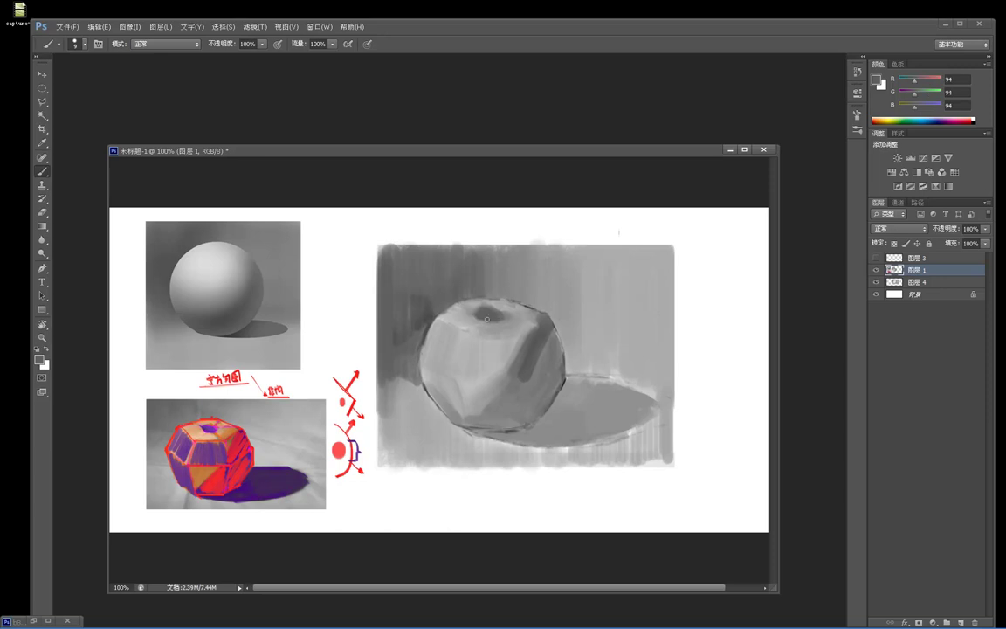
pyautogui.keyDown('alt'); pyautogui.click(503, 308); pyautogui.keyUp('alt')
pyautogui.keyDown('alt'); pyautogui.click(488, 308); pyautogui.keyUp('alt')
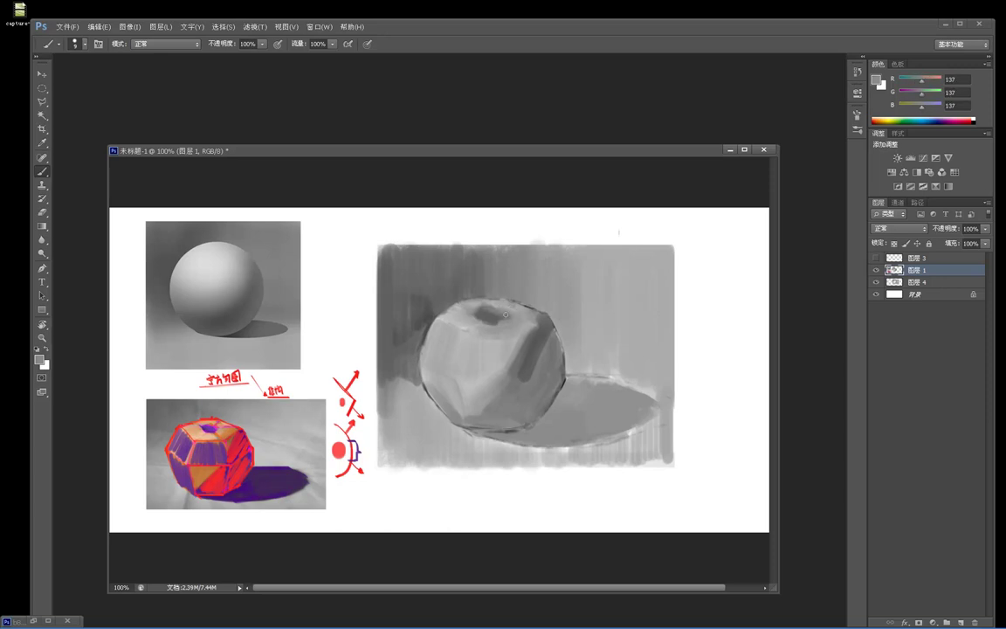
pyautogui.keyDown('alt'); pyautogui.click(492, 315); pyautogui.keyUp('alt')
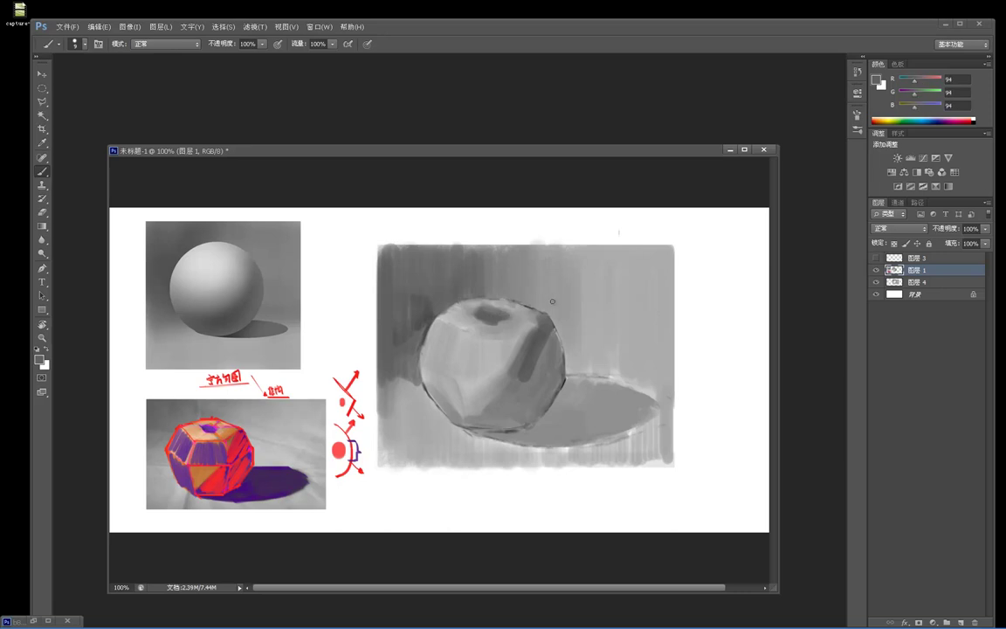
# Trim the dimple's right side with the top facet's gray and clean up the apple's upper right rim.
pyautogui.keyDown('alt'); pyautogui.click(510, 304); pyautogui.keyUp('alt')
pyautogui.keyDown('alt'); pyautogui.click(506, 306); pyautogui.keyUp('alt')
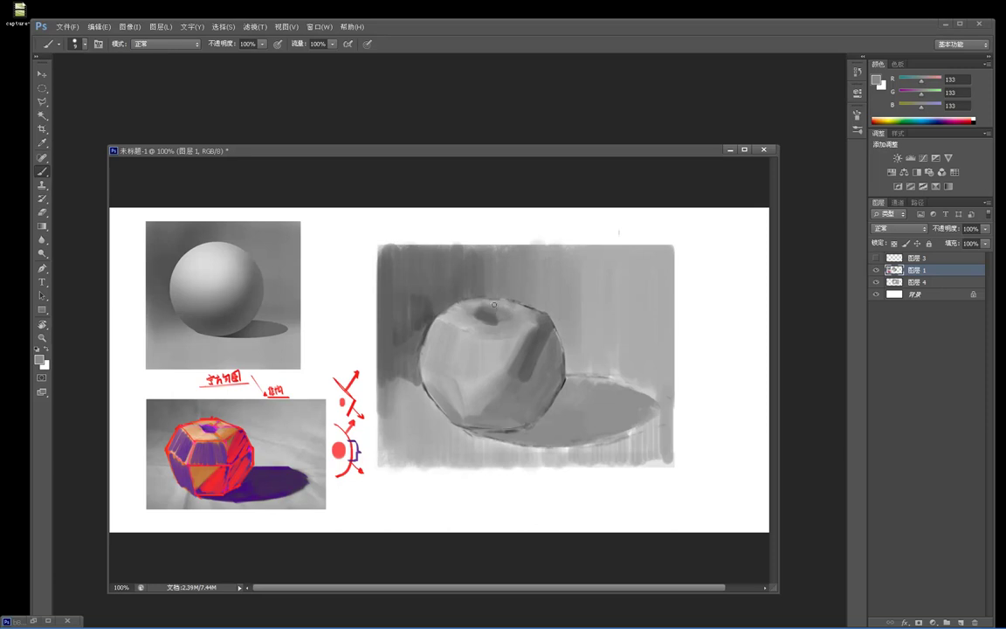
pyautogui.keyDown('alt'); pyautogui.click(483, 311); pyautogui.keyUp('alt')
pyautogui.keyDown('alt'); pyautogui.click(522, 320); pyautogui.keyUp('alt')
pyautogui.keyDown('alt'); pyautogui.click(542, 310); pyautogui.keyUp('alt')
# Darken the background left of and above the apple and fill in the cast shadow in sampled dark gray with a 20 px brush.
pyautogui.keyDown('alt'); pyautogui.click(408, 323); pyautogui.keyUp('alt')
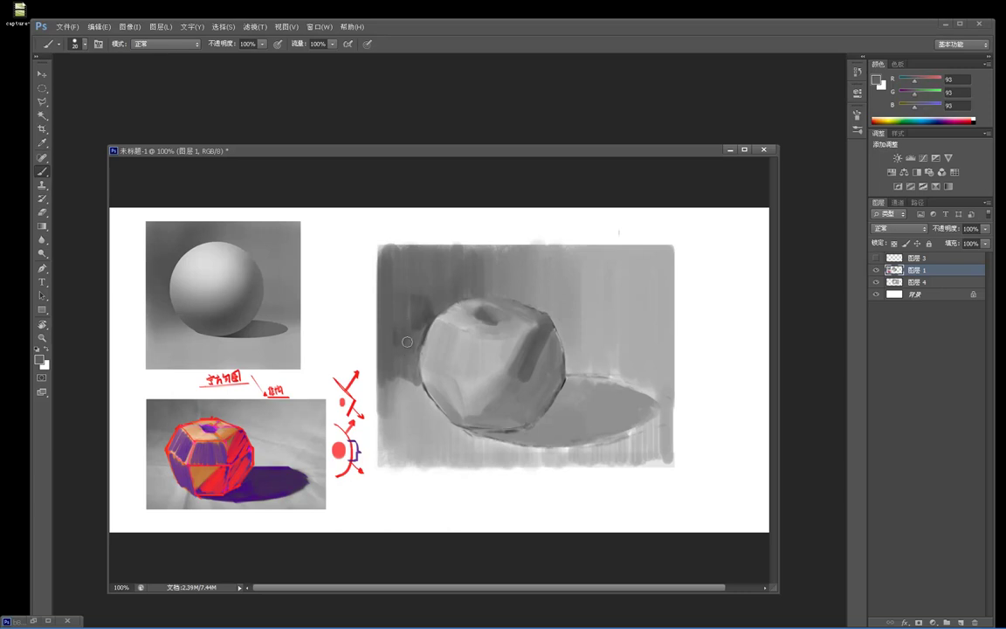
pyautogui.keyDown('alt'); pyautogui.click(419, 336); pyautogui.keyUp('alt')
pyautogui.moveTo(444, 276)
pyautogui.mouseDown()
pyautogui.moveTo(455, 297)
pyautogui.moveTo(446, 291)
pyautogui.mouseUp()
pyautogui.moveTo(559, 407)
pyautogui.mouseDown()
pyautogui.moveTo(541, 428)
pyautogui.moveTo(590, 395)
pyautogui.moveTo(501, 443)
pyautogui.moveTo(545, 421)
pyautogui.moveTo(533, 418)
pyautogui.moveTo(537, 430)
pyautogui.moveTo(490, 432)
pyautogui.moveTo(557, 442)
pyautogui.moveTo(515, 418)
pyautogui.moveTo(531, 444)
pyautogui.moveTo(495, 441)
pyautogui.moveTo(511, 437)
pyautogui.moveTo(468, 419)
pyautogui.moveTo(541, 425)
pyautogui.moveTo(511, 417)
pyautogui.moveTo(541, 414)
pyautogui.moveTo(501, 393)
pyautogui.moveTo(552, 395)
pyautogui.moveTo(540, 359)
pyautogui.moveTo(547, 346)
pyautogui.moveTo(559, 380)
pyautogui.moveTo(554, 408)
pyautogui.moveTo(587, 408)
pyautogui.moveTo(538, 410)
pyautogui.moveTo(581, 425)
pyautogui.moveTo(543, 429)
pyautogui.moveTo(560, 435)
pyautogui.moveTo(510, 430)
pyautogui.moveTo(553, 412)
pyautogui.moveTo(514, 433)
pyautogui.moveTo(487, 431)
pyautogui.moveTo(517, 439)
pyautogui.moveTo(503, 434)
pyautogui.moveTo(598, 418)
pyautogui.moveTo(544, 441)
pyautogui.moveTo(555, 427)
pyautogui.moveTo(643, 411)
pyautogui.moveTo(608, 396)
pyautogui.moveTo(610, 386)
pyautogui.moveTo(661, 409)
pyautogui.moveTo(641, 415)
pyautogui.moveTo(584, 384)
pyautogui.moveTo(609, 385)
pyautogui.moveTo(566, 381)
pyautogui.moveTo(586, 389)
pyautogui.moveTo(560, 393)
pyautogui.moveTo(590, 394)
pyautogui.moveTo(584, 383)
pyautogui.moveTo(620, 402)
pyautogui.moveTo(591, 413)
pyautogui.moveTo(599, 422)
pyautogui.moveTo(634, 394)
pyautogui.mouseUp()
# Darken the apple's lower front and lower left facets with grays sampled from its shadow side, using the 20 px brush.
pyautogui.keyDown('alt'); pyautogui.click(569, 351); pyautogui.keyUp('alt')
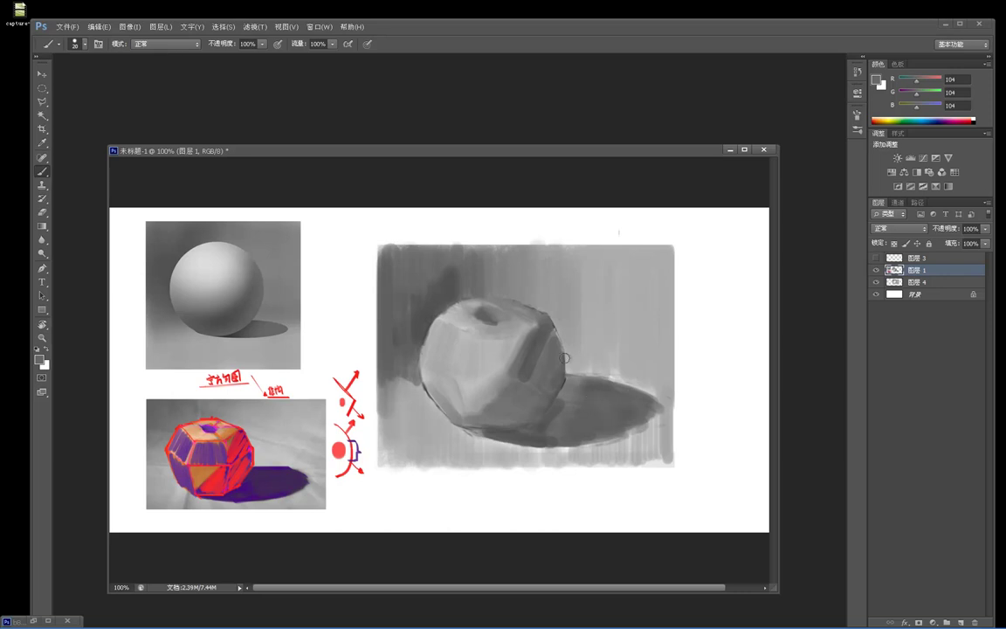
pyautogui.keyDown('alt'); pyautogui.click(529, 368); pyautogui.keyUp('alt')
pyautogui.moveTo(480, 421)
pyautogui.mouseDown()
pyautogui.moveTo(444, 402)
pyautogui.moveTo(435, 391)
pyautogui.moveTo(448, 385)
pyautogui.moveTo(428, 366)
pyautogui.moveTo(490, 387)
pyautogui.mouseUp()
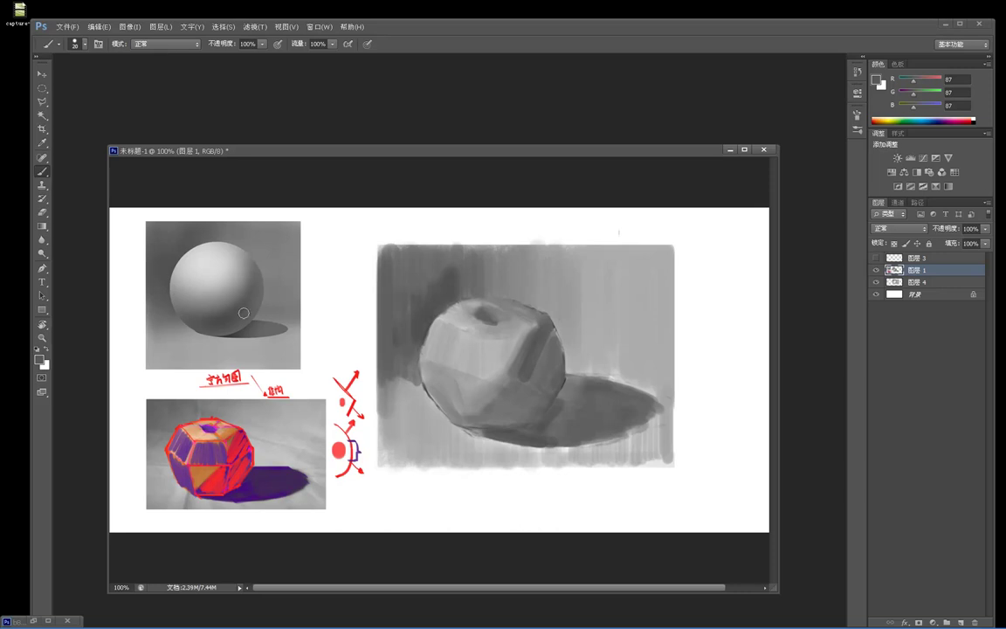
# Even out the ground left of the apple and clean up the cast shadow's lower left edge with sampled light grays.
pyautogui.keyDown('alt'); pyautogui.click(520, 363); pyautogui.keyUp('alt')
pyautogui.keyDown('alt'); pyautogui.click(405, 432); pyautogui.keyUp('alt')
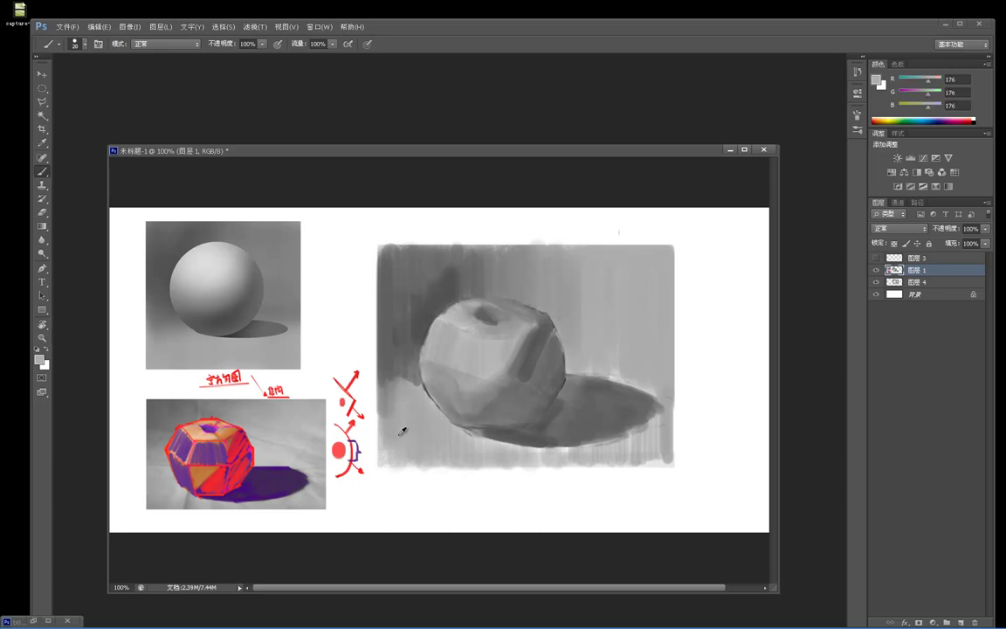
pyautogui.keyDown('alt'); pyautogui.click(382, 394); pyautogui.keyUp('alt')
pyautogui.moveTo(382, 402); pyautogui.dragTo(386, 459)
pyautogui.keyDown('alt'); pyautogui.click(409, 457); pyautogui.keyUp('alt')
pyautogui.keyDown('alt'); pyautogui.click(394, 409); pyautogui.keyUp('alt')
pyautogui.moveTo(394, 408)
pyautogui.mouseDown()
pyautogui.moveTo(409, 398)
pyautogui.moveTo(420, 448)
pyautogui.moveTo(429, 411)
pyautogui.moveTo(440, 425)
pyautogui.moveTo(424, 400)
pyautogui.mouseUp()
pyautogui.keyDown('alt'); pyautogui.click(420, 403); pyautogui.keyUp('alt')
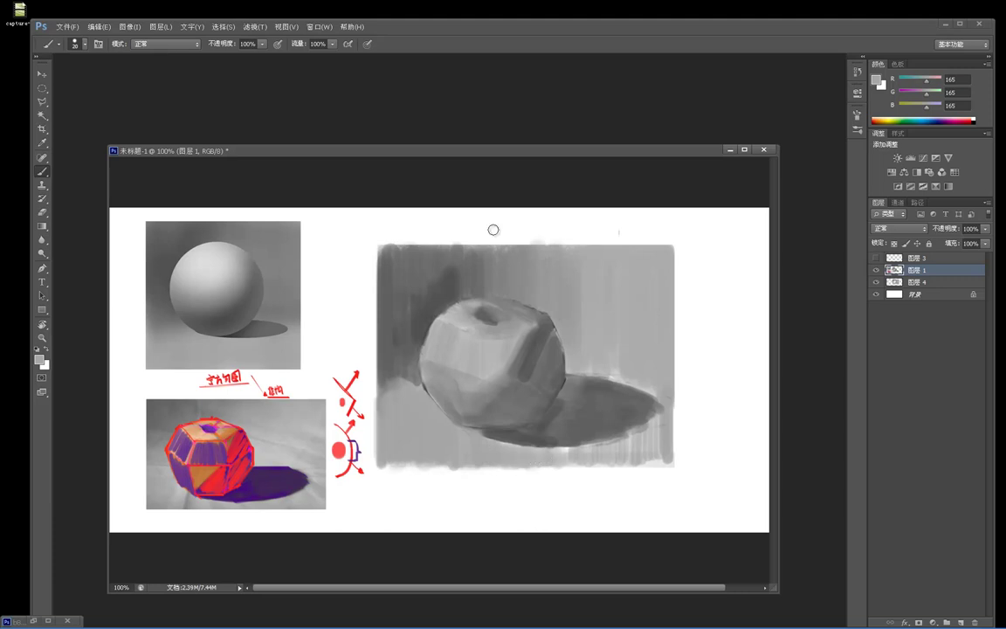
# Extend the dimple's dark area toward its upper left and refine its rim with sampled light and dark grays.
pyautogui.keyDown('alt'); pyautogui.click(463, 314); pyautogui.keyUp('alt')
pyautogui.keyDown('alt'); pyautogui.click(453, 316); pyautogui.keyUp('alt')
pyautogui.keyDown('alt'); pyautogui.click(454, 311); pyautogui.keyUp('alt')
pyautogui.keyDown('alt'); pyautogui.click(486, 307); pyautogui.keyUp('alt')
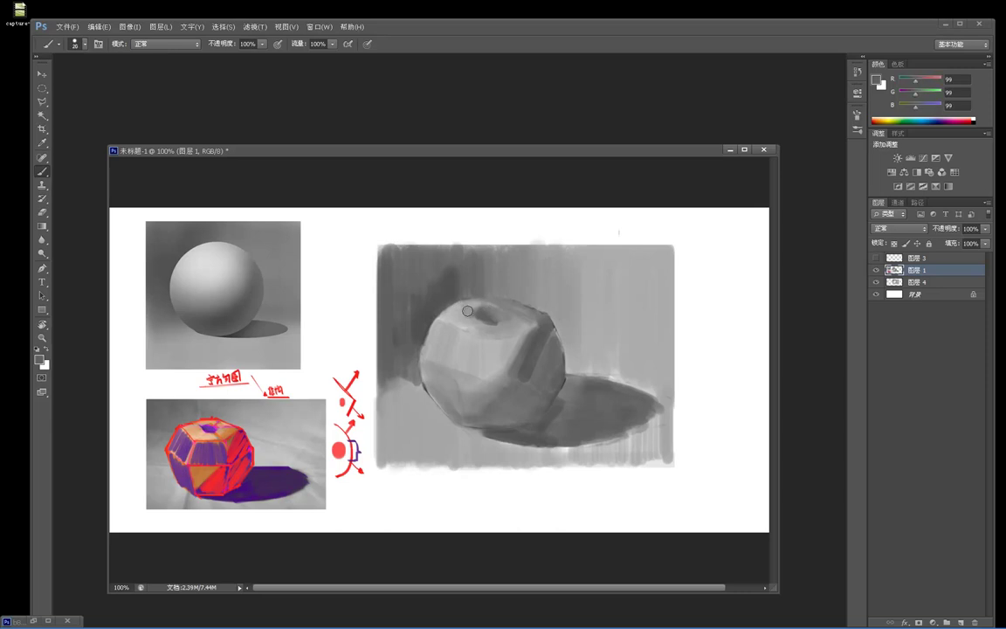
pyautogui.keyDown('alt'); pyautogui.click(476, 299); pyautogui.keyUp('alt')
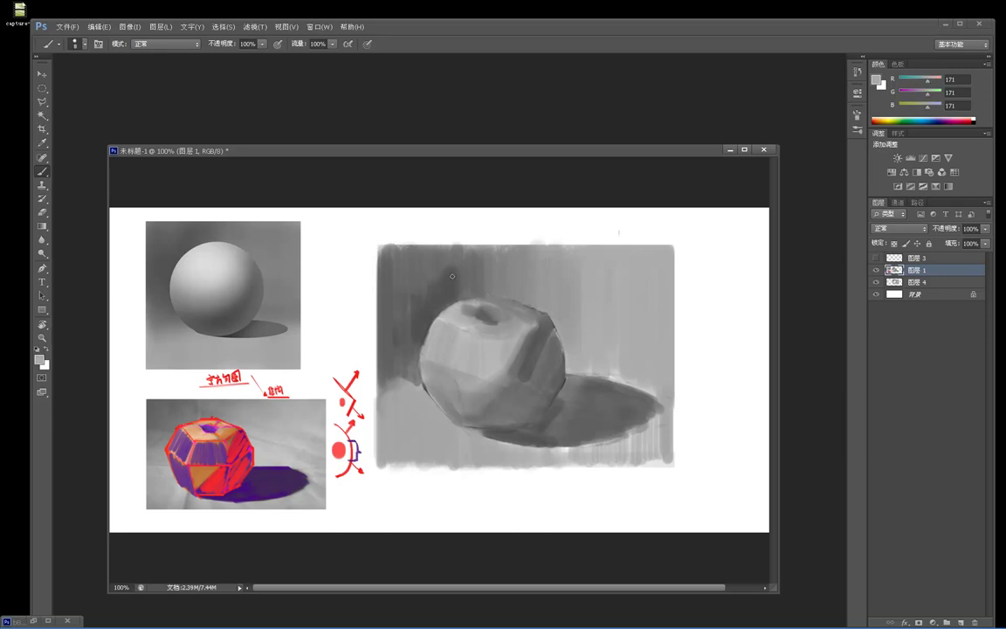
# Darken the background directly left of the apple with sampled dark grays, using a 25 px brush.
pyautogui.keyDown('alt'); pyautogui.click(431, 329); pyautogui.keyUp('alt')
pyautogui.keyDown('alt'); pyautogui.click(233, 543); pyautogui.keyUp('alt')
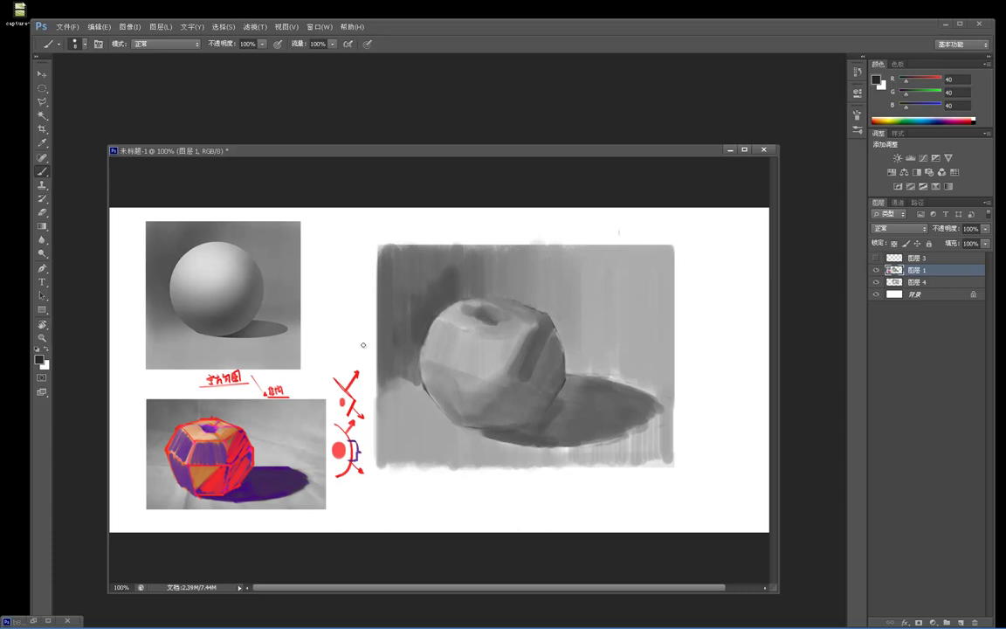
pyautogui.keyDown('alt'); pyautogui.click(434, 317); pyautogui.keyUp('alt')
pyautogui.moveTo(405, 333); pyautogui.dragTo(406, 361)
pyautogui.keyDown('alt'); pyautogui.click(410, 350); pyautogui.keyUp('alt')
pyautogui.keyDown('alt'); pyautogui.click(409, 344); pyautogui.keyUp('alt')
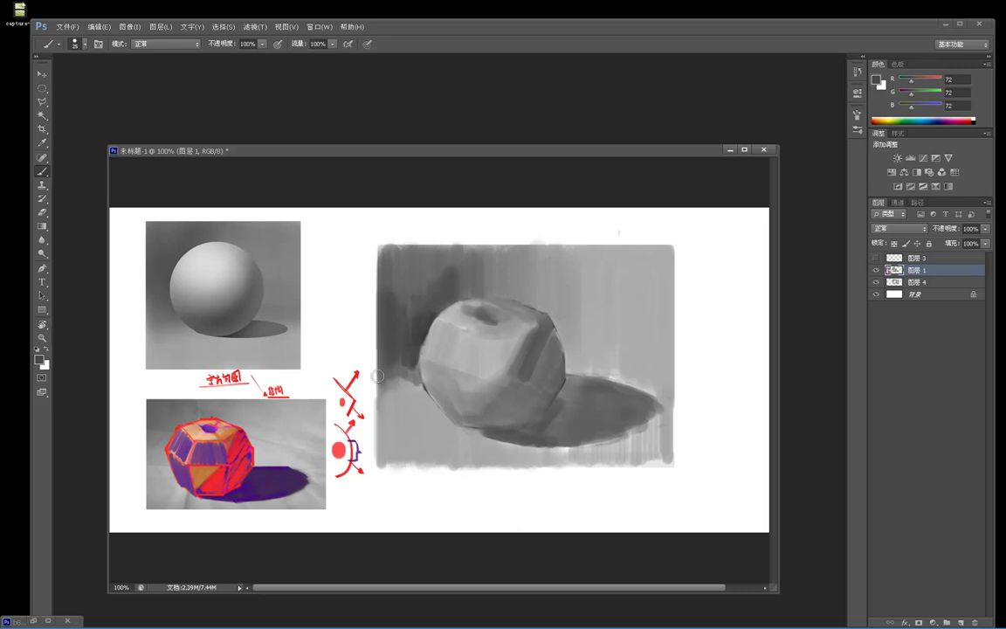
# Darken the ground left of and in front of the apple with sampled mid grays.
pyautogui.keyDown('alt'); pyautogui.click(411, 368); pyautogui.keyUp('alt')
pyautogui.keyDown('alt'); pyautogui.click(408, 371); pyautogui.keyUp('alt')
pyautogui.moveTo(396, 381)
pyautogui.mouseDown()
pyautogui.moveTo(433, 405)
pyautogui.moveTo(401, 388)
pyautogui.moveTo(446, 431)
pyautogui.mouseUp()
pyautogui.moveTo(385, 440); pyautogui.dragTo(474, 450)
pyautogui.keyDown('alt'); pyautogui.click(444, 421); pyautogui.keyUp('alt')
pyautogui.keyDown('alt'); pyautogui.click(410, 383); pyautogui.keyUp('alt')
pyautogui.moveTo(411, 390)
pyautogui.mouseDown()
pyautogui.moveTo(419, 417)
pyautogui.moveTo(481, 448)
pyautogui.mouseUp()
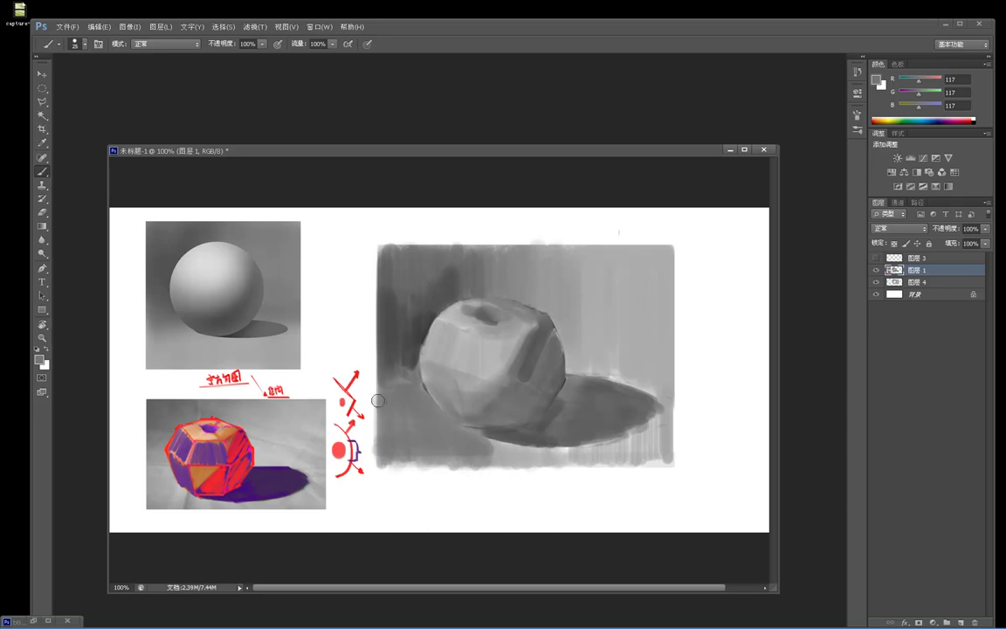
pyautogui.keyDown('alt'); pyautogui.click(375, 465); pyautogui.keyUp('alt')
pyautogui.moveTo(375, 465)
pyautogui.mouseDown()
pyautogui.moveTo(458, 487)
pyautogui.moveTo(759, 509)
pyautogui.mouseUp()
pyautogui.hotkey('ctrl', 'z')
# Blend the ground below the cast shadow from mid gray near the apple to light gray on its right side.
pyautogui.keyDown('alt'); pyautogui.click(479, 445); pyautogui.keyUp('alt')
pyautogui.keyDown('alt'); pyautogui.click(483, 445); pyautogui.keyUp('alt')
pyautogui.moveTo(495, 452)
pyautogui.mouseDown()
pyautogui.moveTo(502, 463)
pyautogui.moveTo(535, 460)
pyautogui.mouseUp()
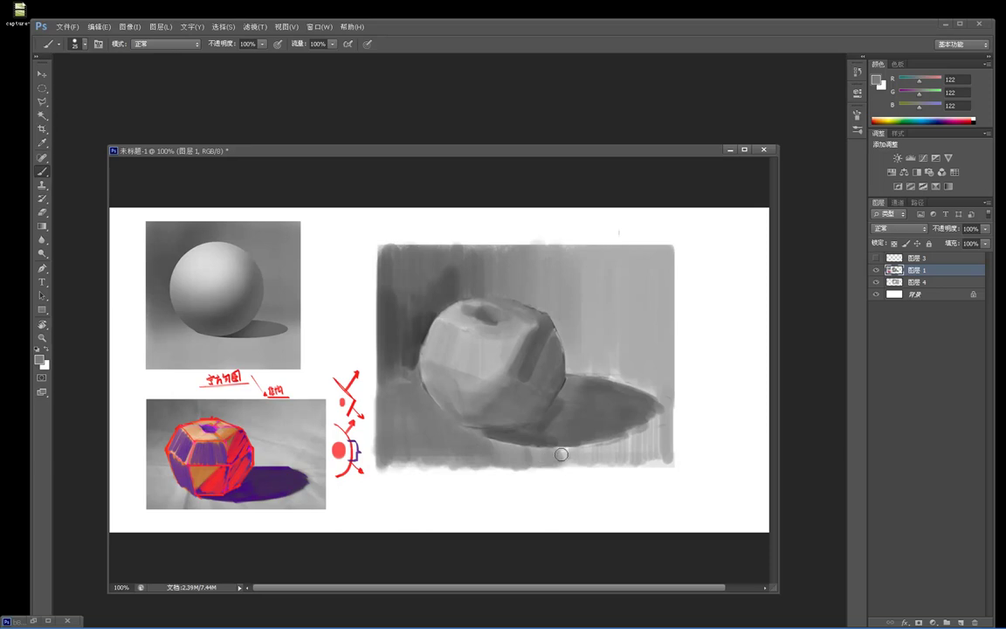
pyautogui.keyDown('alt'); pyautogui.click(596, 451); pyautogui.keyUp('alt')
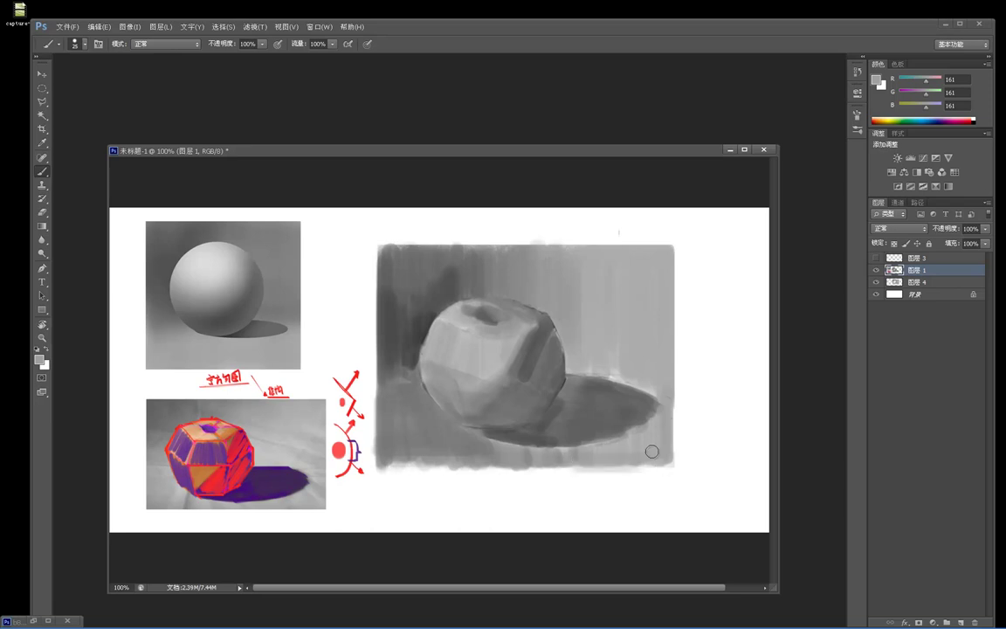
pyautogui.keyDown('alt'); pyautogui.click(506, 449); pyautogui.keyUp('alt')
pyautogui.press('[')
pyautogui.keyDown('alt'); pyautogui.click(443, 410); pyautogui.keyUp('alt')
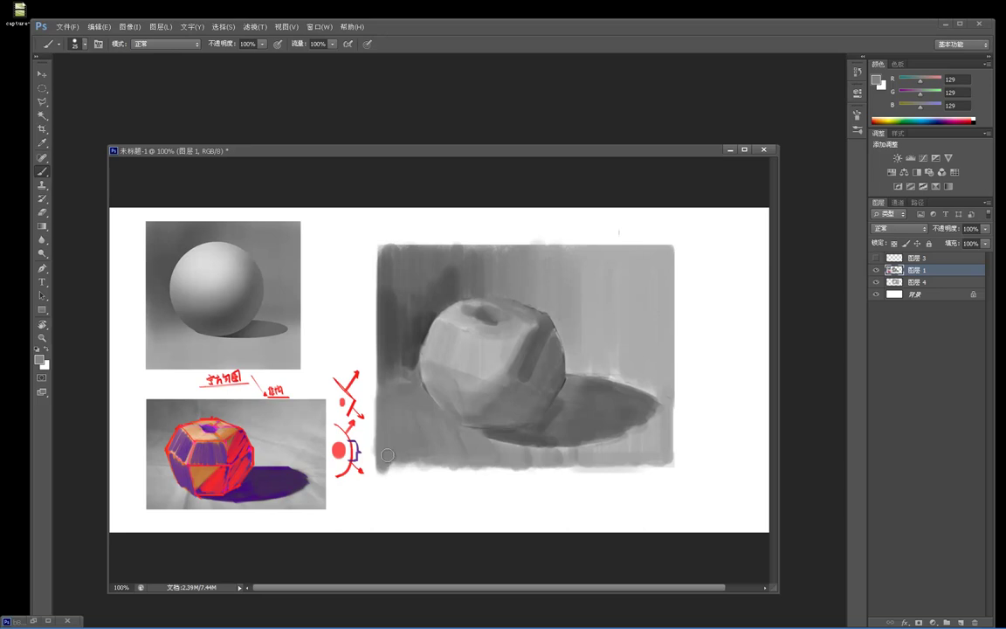
pyautogui.moveTo(384, 471)
pyautogui.mouseDown()
pyautogui.moveTo(542, 463)
pyautogui.moveTo(663, 416)
pyautogui.moveTo(655, 422)
pyautogui.mouseUp()
pyautogui.hotkey('ctrl', 'z')
# Deepen the background between the painting's left edge and the apple with sampled dark gray, down to the ground line.
pyautogui.keyDown('alt'); pyautogui.click(387, 299); pyautogui.keyUp('alt')
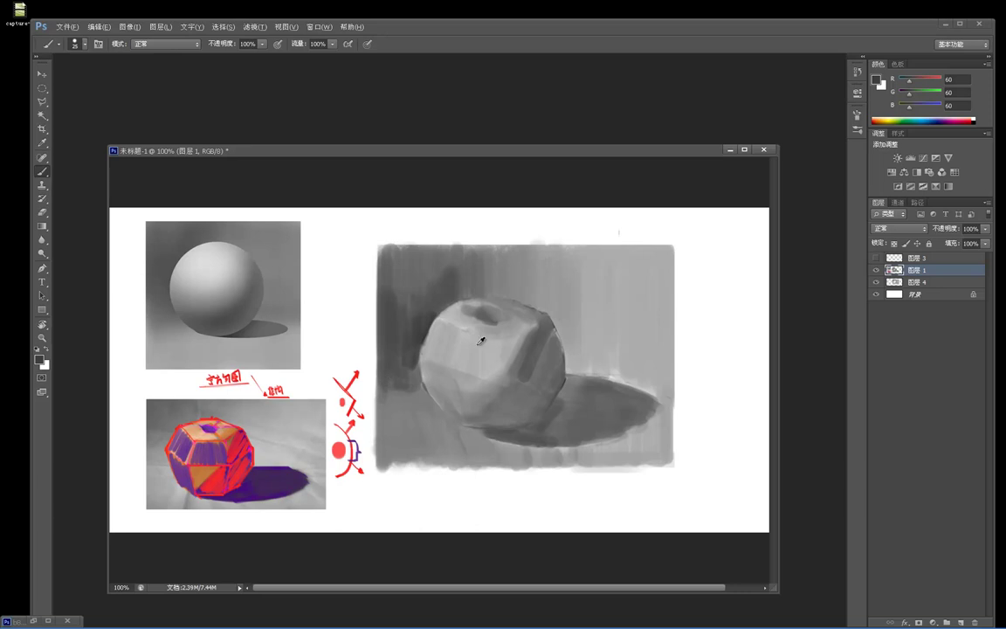
pyautogui.keyDown('alt'); pyautogui.click(575, 183); pyautogui.keyUp('alt')
pyautogui.moveTo(411, 381)
pyautogui.mouseDown()
pyautogui.moveTo(399, 330)
pyautogui.moveTo(397, 380)
pyautogui.mouseUp()
pyautogui.keyDown('alt'); pyautogui.click(400, 329); pyautogui.keyUp('alt')
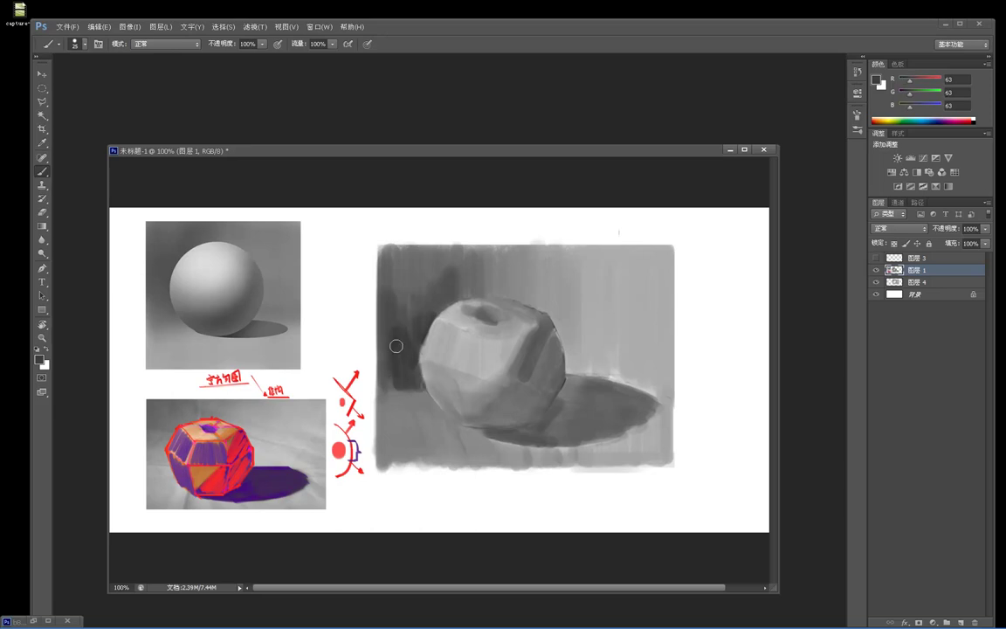
pyautogui.moveTo(379, 312); pyautogui.dragTo(378, 388)
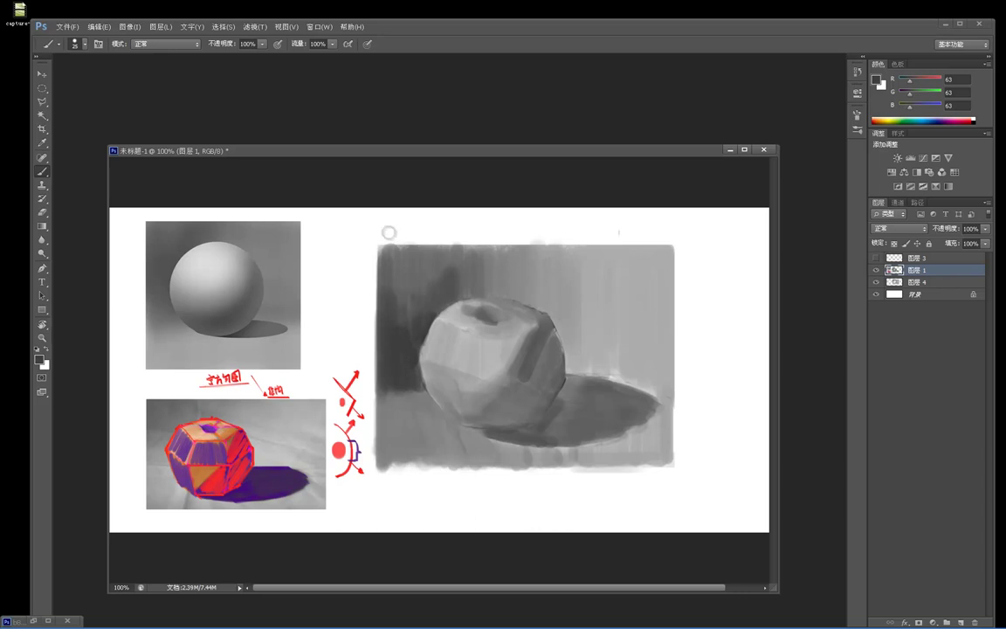
# Blend the painting's upper left background into the dark area with sampled mid grays.
pyautogui.keyDown('alt'); pyautogui.click(450, 279); pyautogui.keyUp('alt')
pyautogui.keyDown('alt'); pyautogui.click(391, 271); pyautogui.keyUp('alt')
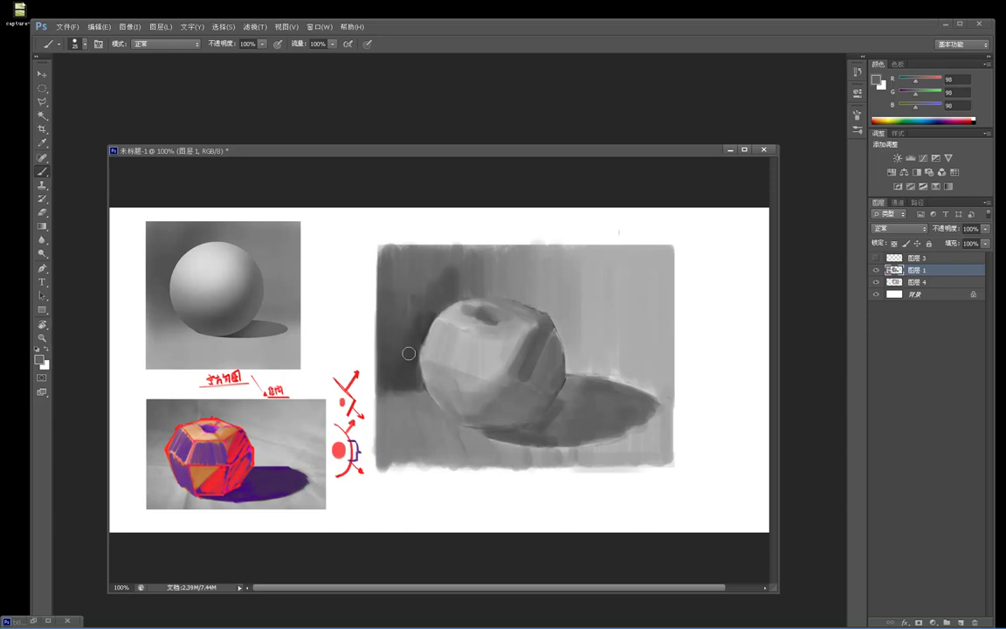
pyautogui.keyDown('alt'); pyautogui.click(412, 298); pyautogui.keyUp('alt')
pyautogui.moveTo(388, 249); pyautogui.dragTo(385, 265)
# Repaint the left end of the cast shadow under the apple in sampled dark gray with a smaller brush.
pyautogui.keyDown('alt'); pyautogui.click(509, 404); pyautogui.keyUp('alt')
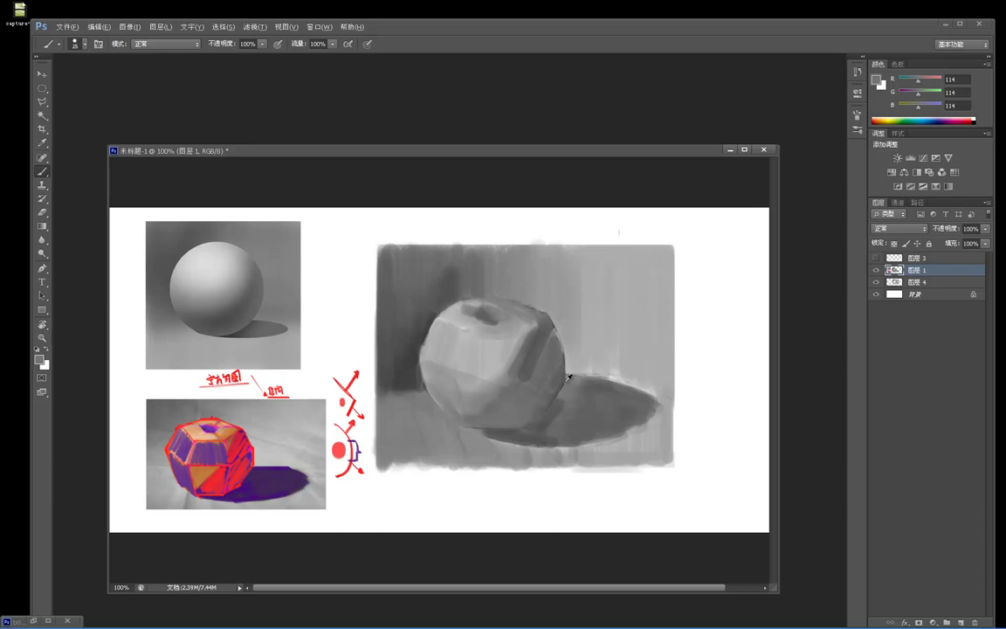
pyautogui.keyDown('alt'); pyautogui.click(415, 359); pyautogui.keyUp('alt')
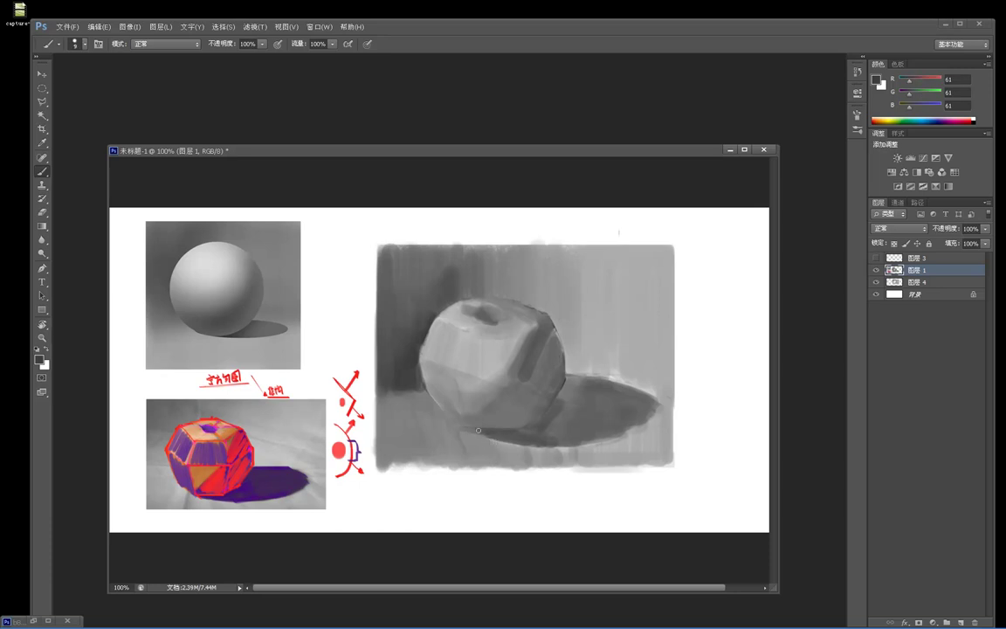
pyautogui.moveTo(463, 427); pyautogui.dragTo(492, 434)
pyautogui.keyDown('alt'); pyautogui.click(686, 242); pyautogui.keyUp('alt')
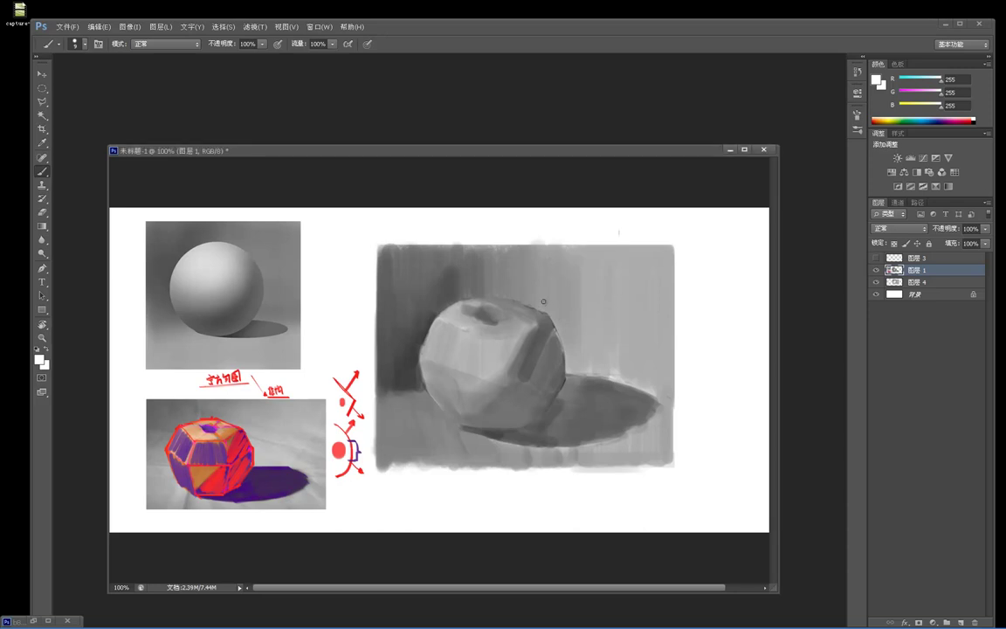
# Set the foreground color to dark red (164, 44, 44) and add a new layer above 图层 1.
pyautogui.click(40, 364)
pyautogui.moveTo(233, 204)
pyautogui.mouseDown()
pyautogui.moveTo(245, 253)
pyautogui.moveTo(218, 216)
pyautogui.mouseUp()
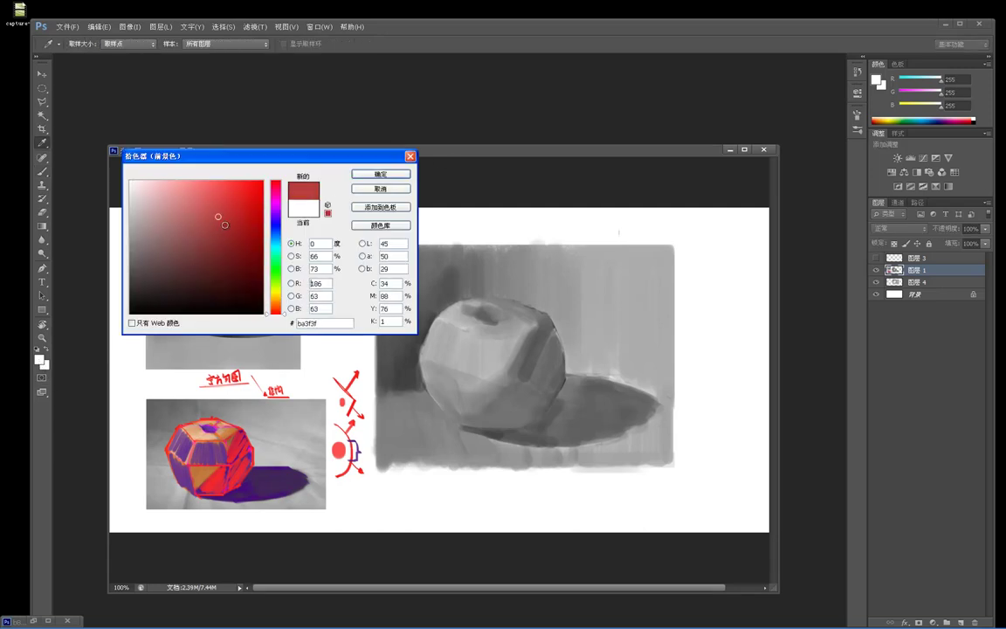
pyautogui.click(362, 175)
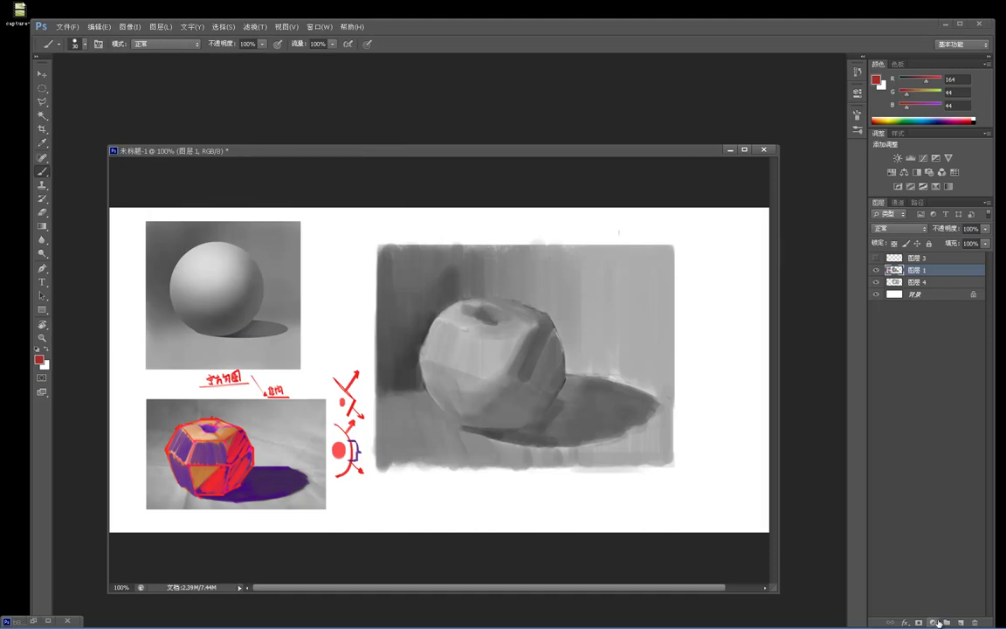
pyautogui.click(890, 269)
pyautogui.click(962, 623)
# Glaze the whole apple dark red on the new layer with a 30 px brush and Overlay blending.
pyautogui.click(900, 228)
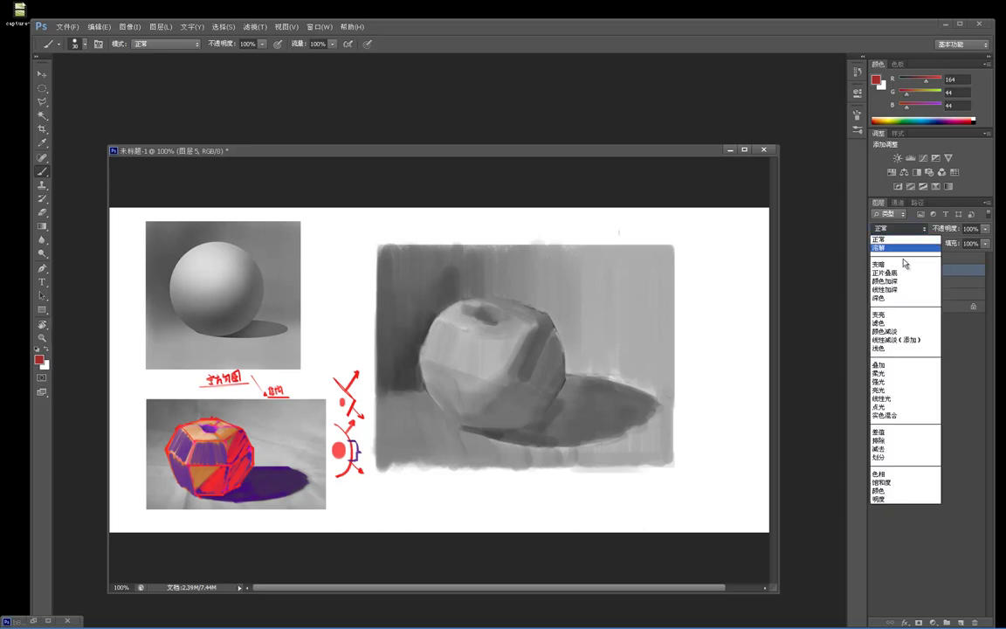
pyautogui.click(889, 364)
pyautogui.click(900, 228)
pyautogui.click(889, 375)
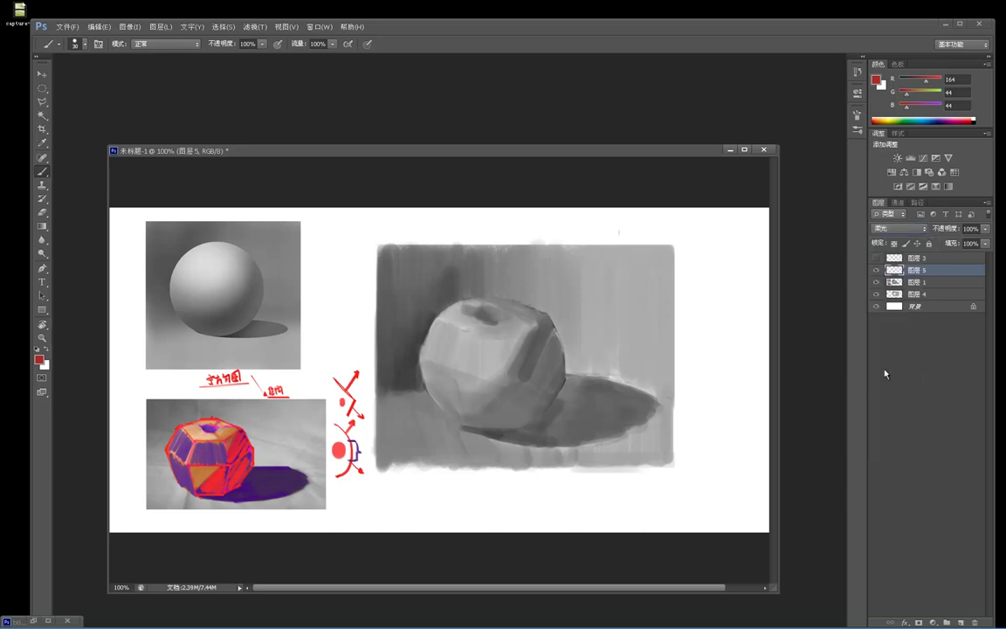
pyautogui.moveTo(542, 368)
pyautogui.mouseDown()
pyautogui.moveTo(519, 329)
pyautogui.moveTo(518, 369)
pyautogui.moveTo(504, 363)
pyautogui.moveTo(525, 343)
pyautogui.moveTo(538, 358)
pyautogui.moveTo(534, 329)
pyautogui.moveTo(559, 374)
pyautogui.moveTo(548, 358)
pyautogui.moveTo(534, 394)
pyautogui.moveTo(522, 354)
pyautogui.moveTo(492, 414)
pyautogui.moveTo(535, 366)
pyautogui.moveTo(543, 364)
pyautogui.moveTo(517, 421)
pyautogui.moveTo(558, 377)
pyautogui.moveTo(541, 408)
pyautogui.moveTo(498, 386)
pyautogui.moveTo(513, 407)
pyautogui.moveTo(470, 417)
pyautogui.moveTo(542, 404)
pyautogui.moveTo(495, 347)
pyautogui.moveTo(482, 407)
pyautogui.moveTo(463, 354)
pyautogui.moveTo(439, 366)
pyautogui.moveTo(446, 326)
pyautogui.moveTo(428, 352)
pyautogui.moveTo(439, 390)
pyautogui.moveTo(426, 353)
pyautogui.moveTo(462, 414)
pyautogui.moveTo(448, 404)
pyautogui.moveTo(466, 398)
pyautogui.moveTo(480, 411)
pyautogui.moveTo(474, 418)
pyautogui.moveTo(447, 315)
pyautogui.moveTo(456, 304)
pyautogui.moveTo(417, 275)
pyautogui.moveTo(481, 284)
pyautogui.moveTo(521, 333)
pyautogui.mouseUp()
pyautogui.hotkey('ctrl', 'z')
pyautogui.click(900, 228)
pyautogui.click(886, 364)
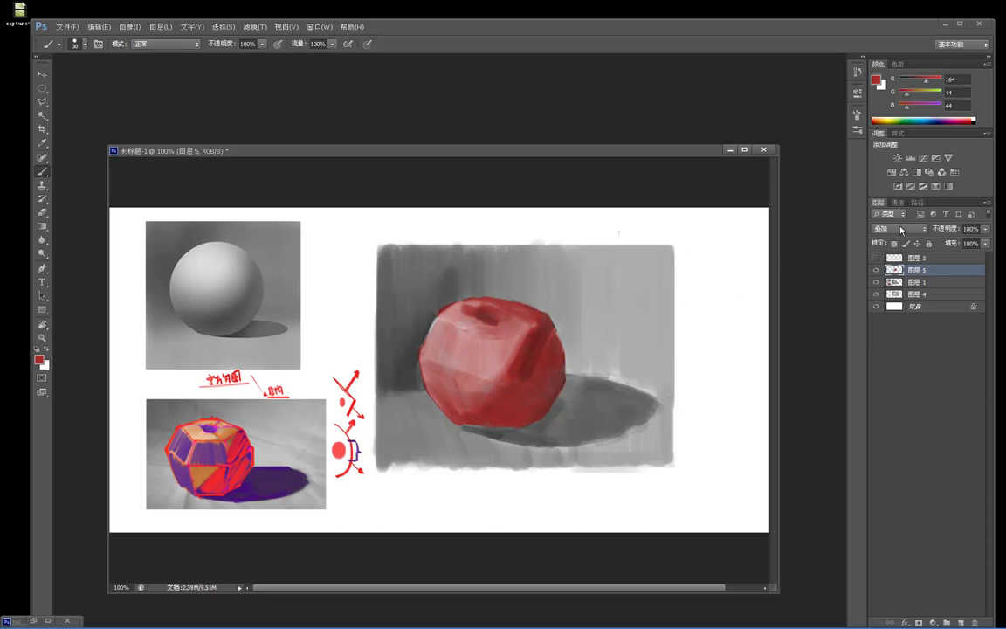
pyautogui.moveTo(453, 305); pyautogui.dragTo(433, 345)
# Add another layer with a red test dab right of the painting, and set the paint color to brown (164, 103, 44).
pyautogui.click(962, 621)
pyautogui.moveTo(724, 256)
pyautogui.mouseDown()
pyautogui.moveTo(722, 280)
pyautogui.moveTo(722, 262)
pyautogui.mouseUp()
pyautogui.click(38, 359)
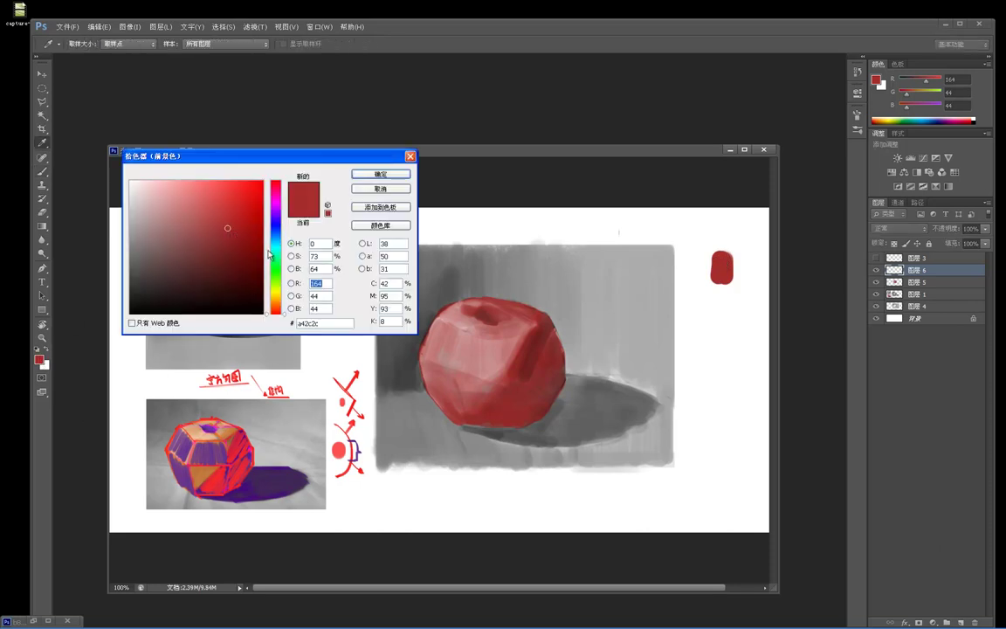
pyautogui.click(729, 261)
pyautogui.moveTo(286, 315); pyautogui.dragTo(284, 303)
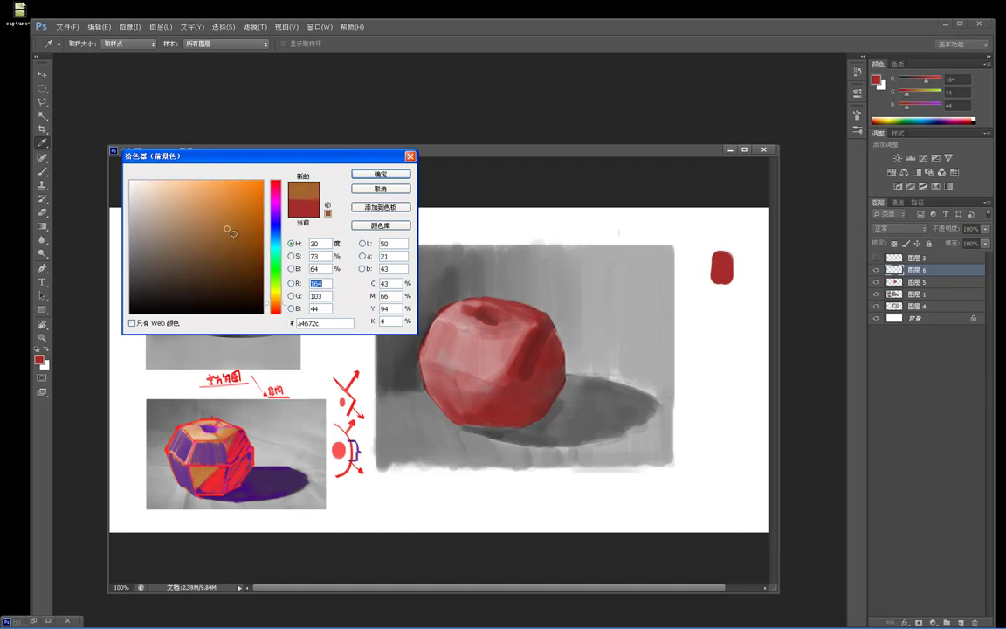
pyautogui.click(380, 174)
pyautogui.press('b')
# Glaze the background left of and above the apple brown on the new layer, with its blend mode set to Overlay.
pyautogui.moveTo(476, 252); pyautogui.dragTo(467, 291)
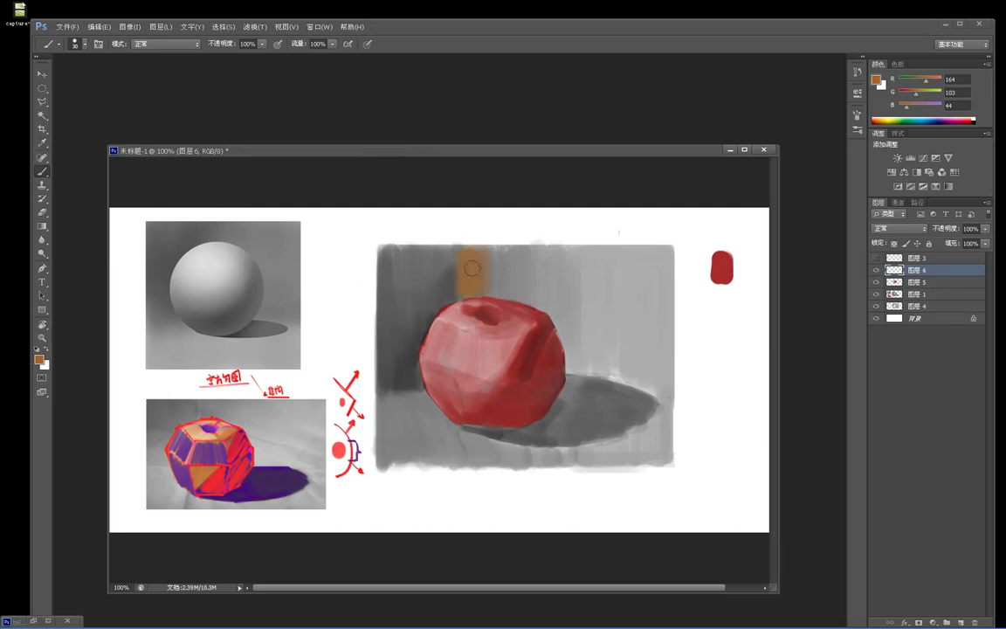
pyautogui.click(900, 228)
pyautogui.click(896, 363)
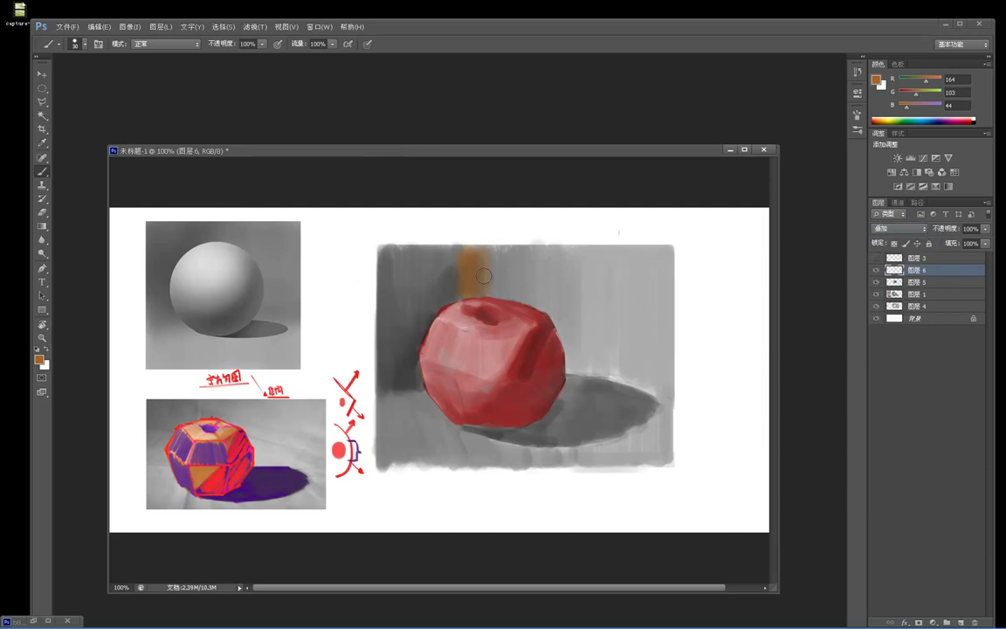
pyautogui.moveTo(441, 297)
pyautogui.mouseDown()
pyautogui.moveTo(441, 256)
pyautogui.moveTo(411, 297)
pyautogui.moveTo(400, 275)
pyautogui.moveTo(388, 350)
pyautogui.moveTo(385, 251)
pyautogui.mouseUp()
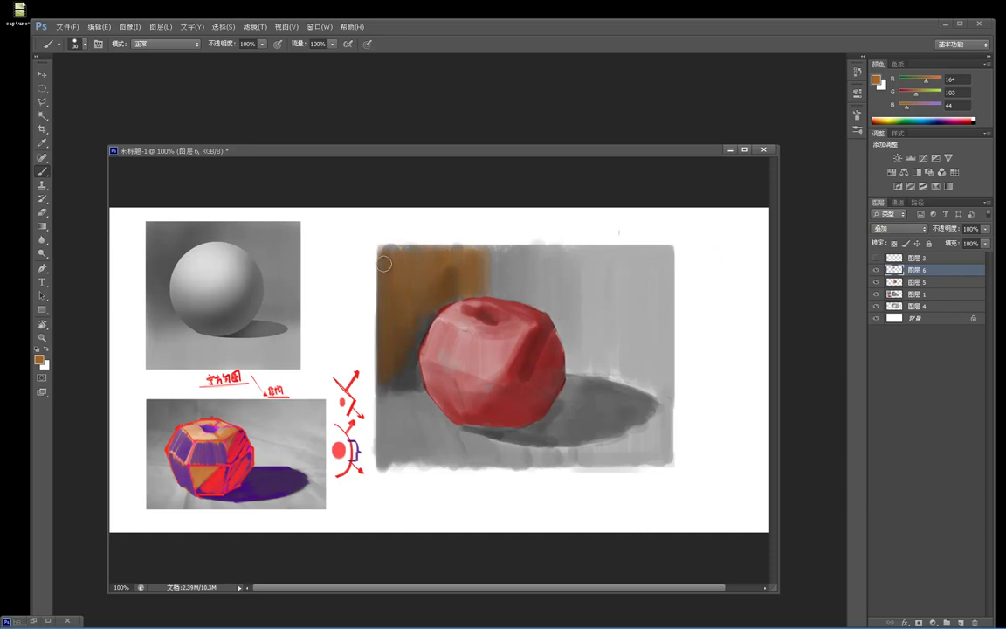
# Extend the brown glaze over the ground, the cast shadow and the rest of the background.
pyautogui.moveTo(414, 343)
pyautogui.mouseDown()
pyautogui.moveTo(412, 374)
pyautogui.moveTo(396, 386)
pyautogui.moveTo(402, 377)
pyautogui.moveTo(413, 385)
pyautogui.moveTo(401, 366)
pyautogui.moveTo(452, 435)
pyautogui.moveTo(422, 398)
pyautogui.moveTo(443, 455)
pyautogui.moveTo(394, 384)
pyautogui.moveTo(385, 459)
pyautogui.moveTo(670, 429)
pyautogui.moveTo(666, 411)
pyautogui.moveTo(662, 453)
pyautogui.moveTo(639, 407)
pyautogui.moveTo(587, 423)
pyautogui.mouseUp()
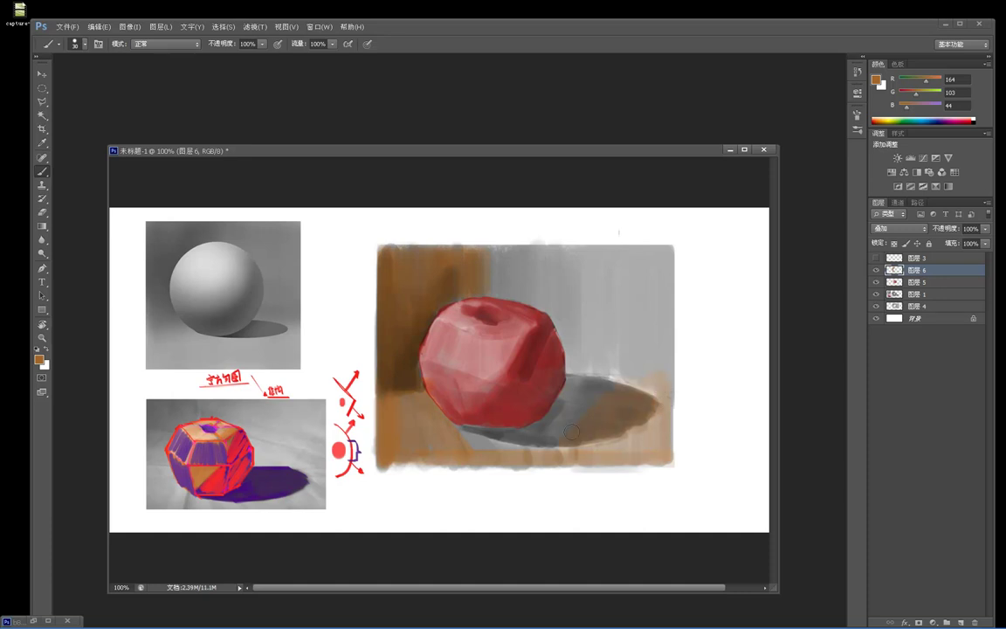
pyautogui.moveTo(584, 374); pyautogui.dragTo(538, 442)
pyautogui.moveTo(587, 378)
pyautogui.mouseDown()
pyautogui.moveTo(656, 388)
pyautogui.moveTo(602, 421)
pyautogui.mouseUp()
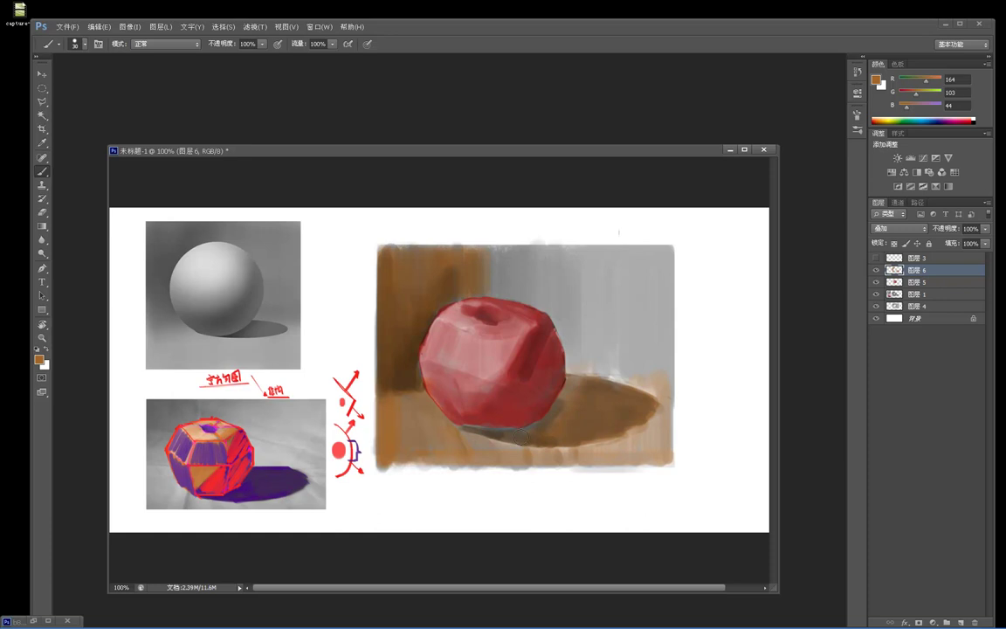
pyautogui.moveTo(559, 301)
pyautogui.mouseDown()
pyautogui.moveTo(607, 374)
pyautogui.moveTo(617, 314)
pyautogui.moveTo(646, 259)
pyautogui.moveTo(666, 404)
pyautogui.mouseUp()
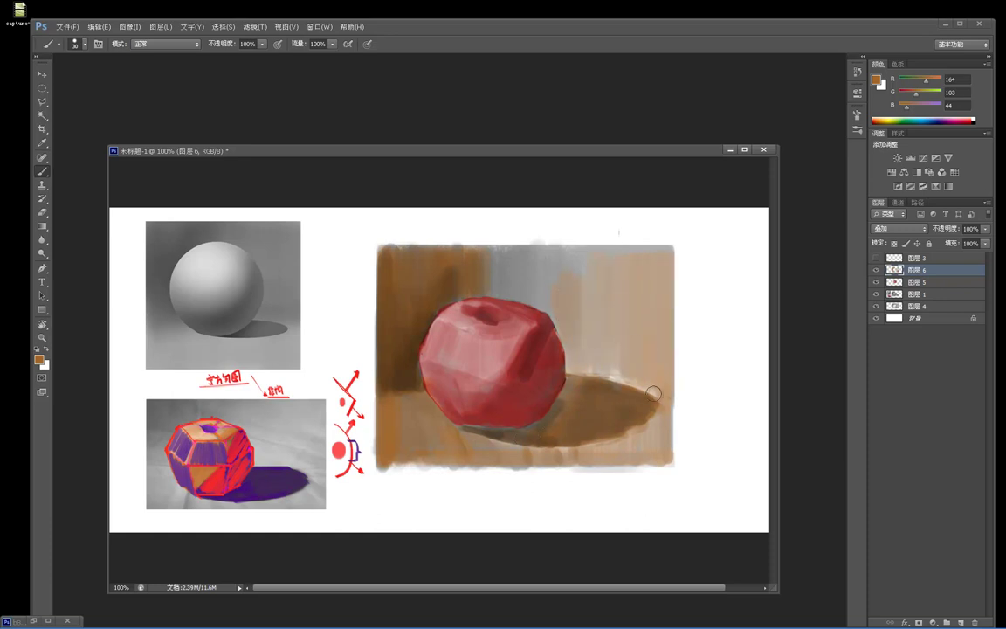
pyautogui.moveTo(376, 257); pyautogui.dragTo(661, 230)
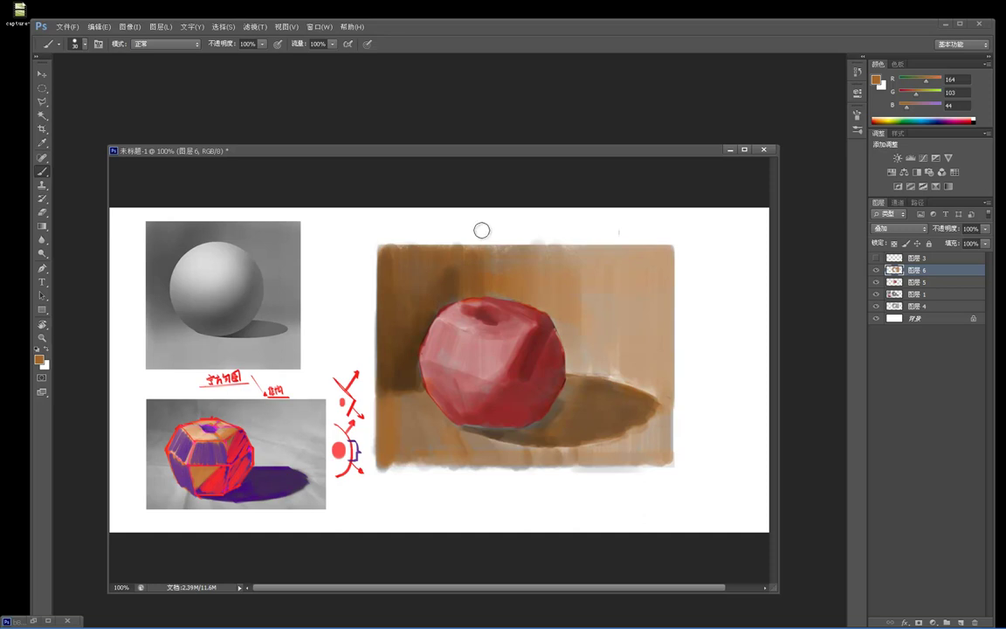
# Tint the apple's top facets around the dimple and its lower left facets with orange (218, 132, 47).
pyautogui.click(38, 358)
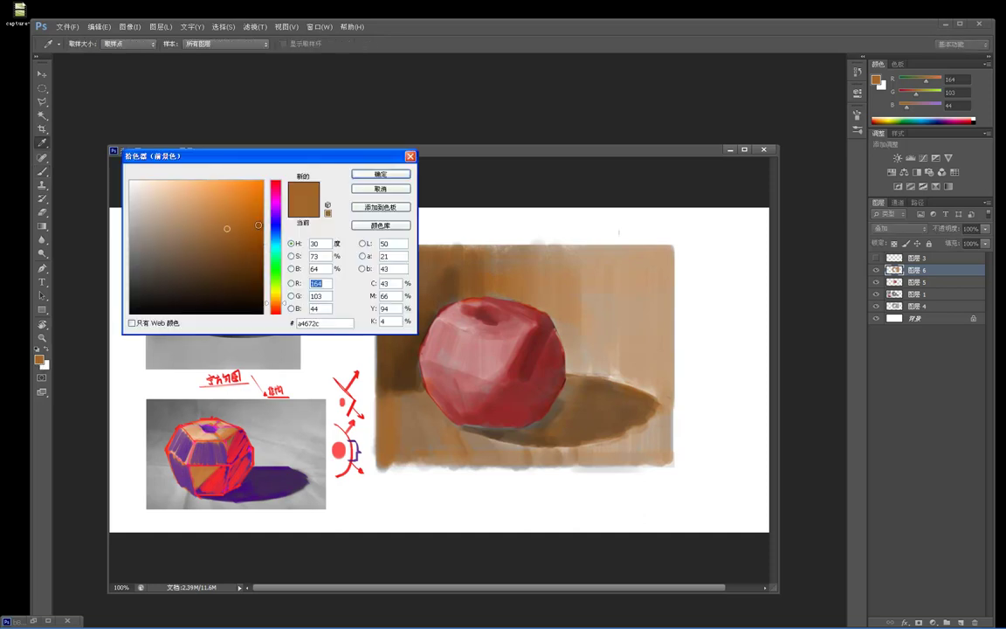
pyautogui.click(230, 199)
pyautogui.click(357, 174)
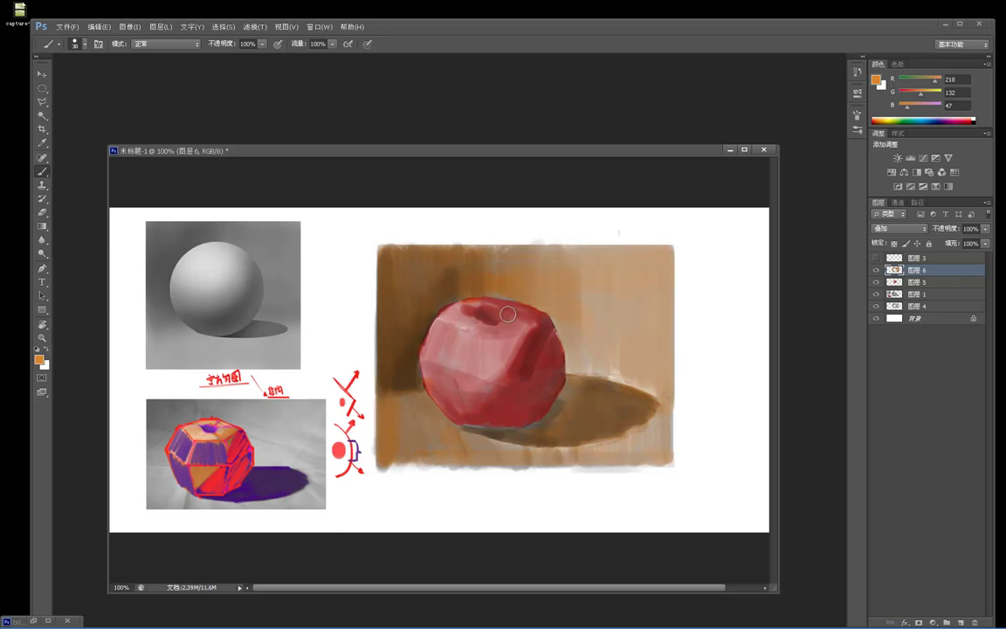
pyautogui.moveTo(510, 319)
pyautogui.mouseDown()
pyautogui.moveTo(510, 310)
pyautogui.moveTo(533, 320)
pyautogui.mouseUp()
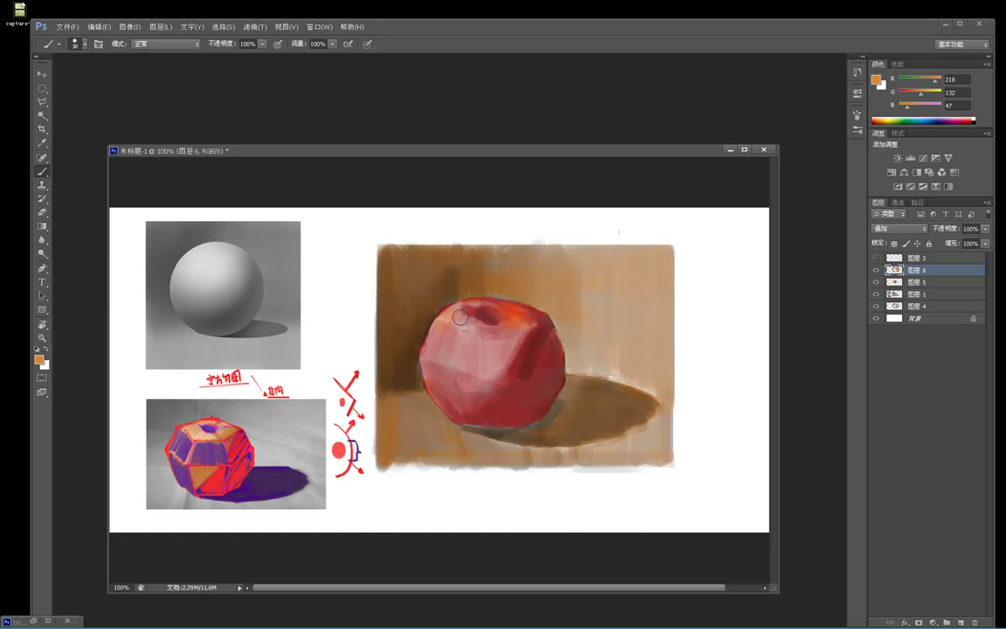
pyautogui.moveTo(472, 325)
pyautogui.mouseDown()
pyautogui.moveTo(433, 341)
pyautogui.moveTo(427, 364)
pyautogui.moveTo(441, 348)
pyautogui.mouseUp()
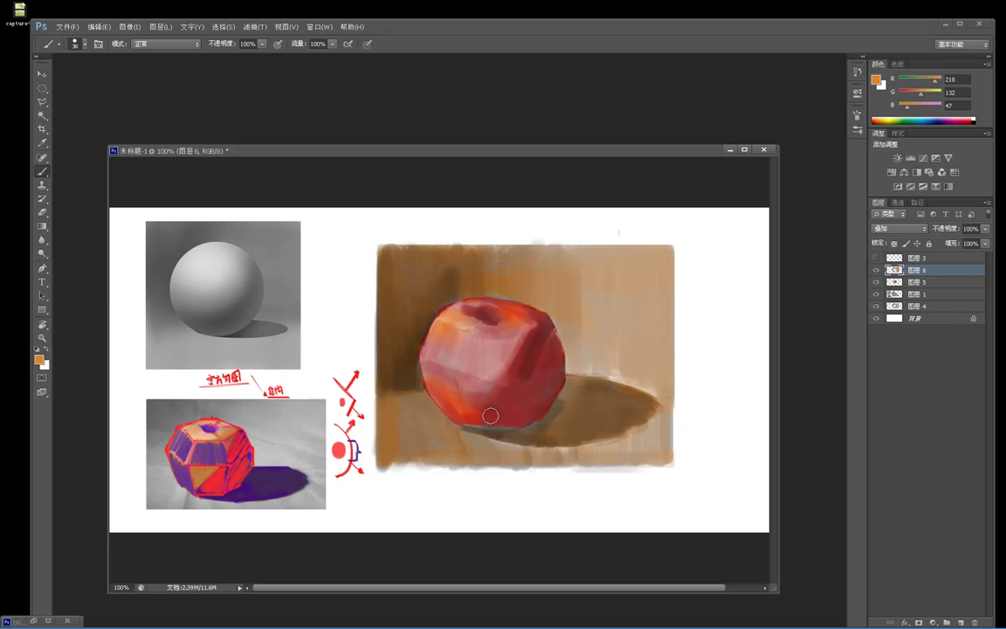
# Examine the whole colored apple painting at reduced size (33.3%), and return to 100% view.
pyautogui.press('z')
pyautogui.keyDown('alt'); pyautogui.click(597, 333); pyautogui.keyUp('alt')
pyautogui.keyDown('alt'); pyautogui.click(597, 333); pyautogui.keyUp('alt')
pyautogui.keyDown('alt'); pyautogui.click(504, 340); pyautogui.keyUp('alt')
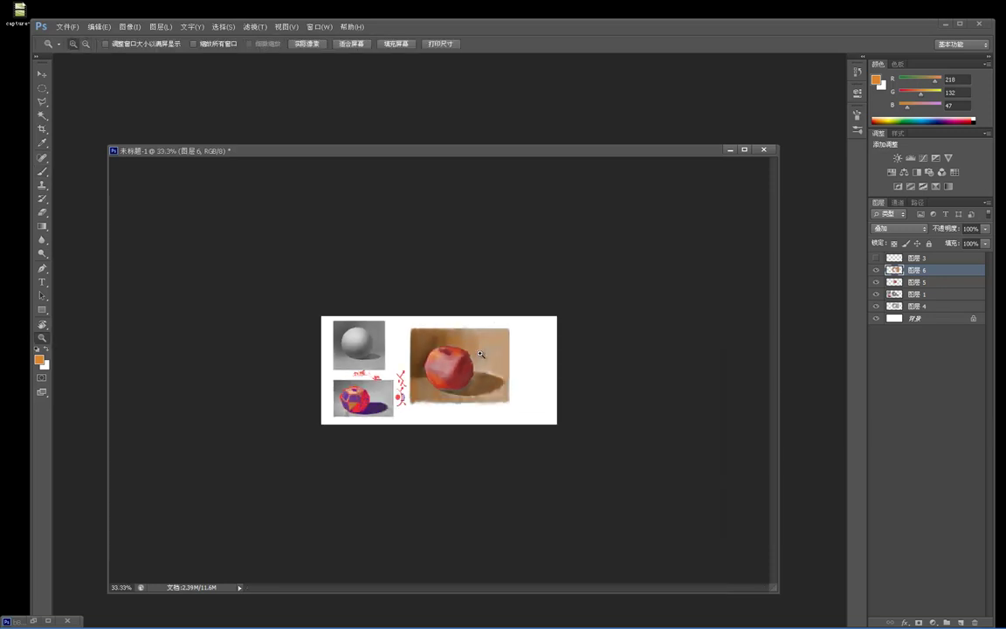
pyautogui.click(442, 360)
pyautogui.click(441, 360)
pyautogui.click(441, 360)
pyautogui.moveTo(528, 345); pyautogui.dragTo(537, 344)
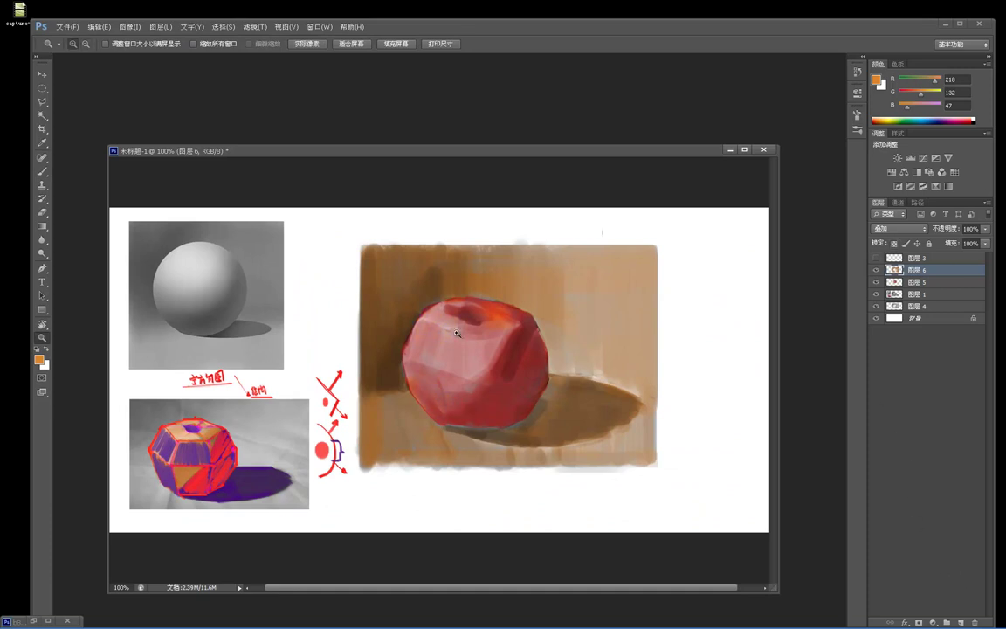
# Tint the apple's upper left front facet and the top facets around the dimple with orange (218, 132, 47).
pyautogui.press('b')
pyautogui.moveTo(441, 316)
pyautogui.mouseDown()
pyautogui.moveTo(416, 359)
pyautogui.moveTo(452, 324)
pyautogui.moveTo(450, 359)
pyautogui.moveTo(459, 356)
pyautogui.moveTo(484, 324)
pyautogui.moveTo(476, 368)
pyautogui.moveTo(509, 317)
pyautogui.moveTo(428, 345)
pyautogui.mouseUp()
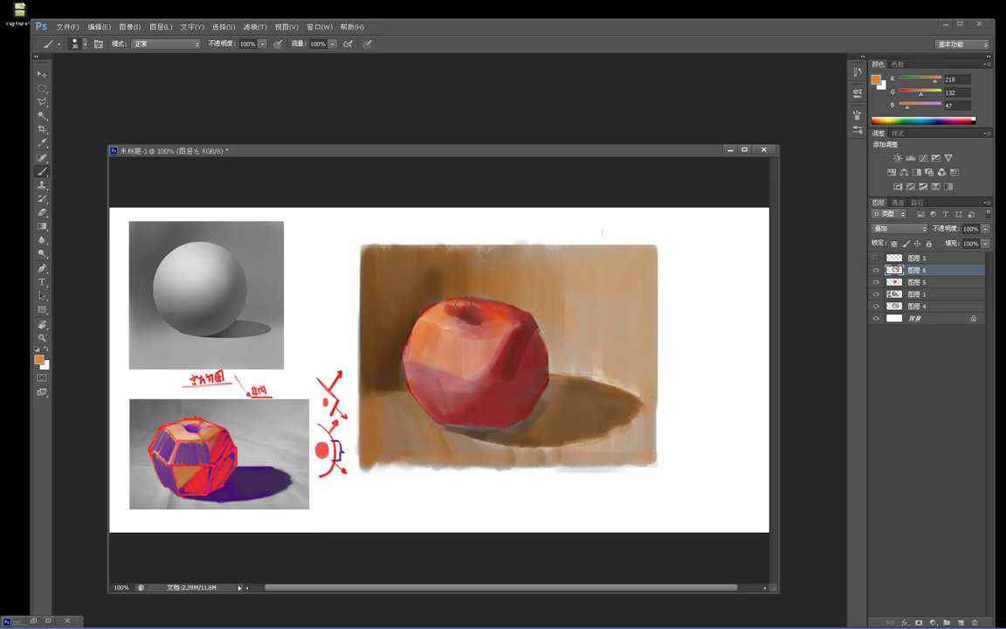
pyautogui.moveTo(493, 317); pyautogui.dragTo(575, 281)
# Add a new layer and paint sampled dark brown (105, 70, 36) over the shaded background above and left of the apple.
pyautogui.click(962, 623)
pyautogui.keyDown('alt'); pyautogui.click(419, 278); pyautogui.keyUp('alt')
pyautogui.press('[')
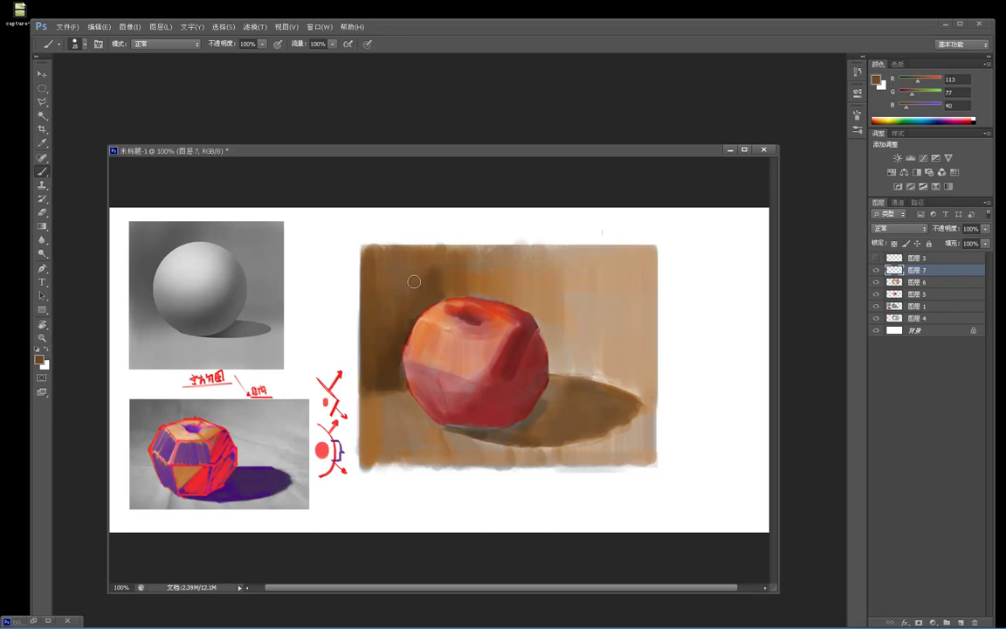
pyautogui.press(']')
pyautogui.keyDown('alt'); pyautogui.click(419, 299); pyautogui.keyUp('alt')
pyautogui.moveTo(410, 257); pyautogui.dragTo(411, 286)
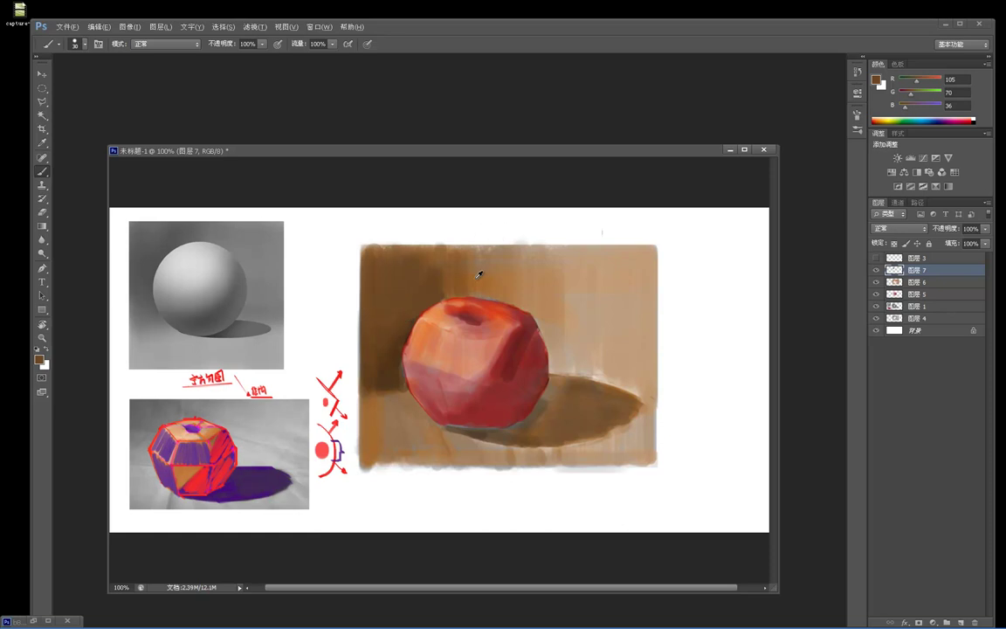
# Even out the lit background right of and above the apple with sampled light tan (186, 159, 132) and (188, 159, 131).
pyautogui.keyDown('alt'); pyautogui.click(585, 301); pyautogui.keyUp('alt')
pyautogui.keyDown('alt'); pyautogui.click(582, 301); pyautogui.keyUp('alt')
pyautogui.moveTo(561, 273); pyautogui.dragTo(566, 335)
pyautogui.moveTo(557, 256); pyautogui.dragTo(549, 307)
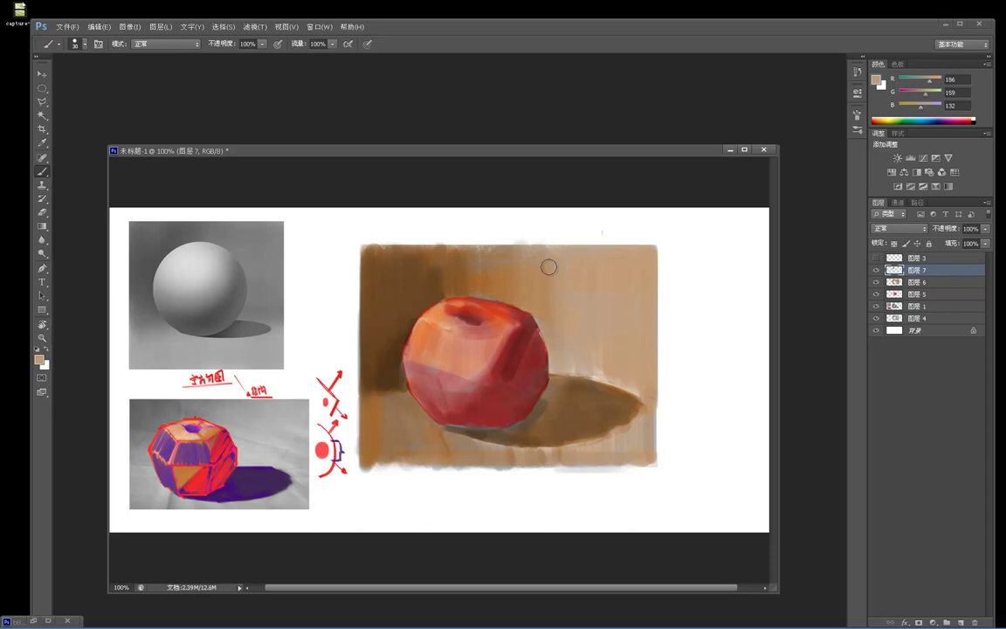
pyautogui.moveTo(577, 251)
pyautogui.mouseDown()
pyautogui.moveTo(598, 343)
pyautogui.moveTo(622, 264)
pyautogui.moveTo(651, 362)
pyautogui.moveTo(635, 295)
pyautogui.mouseUp()
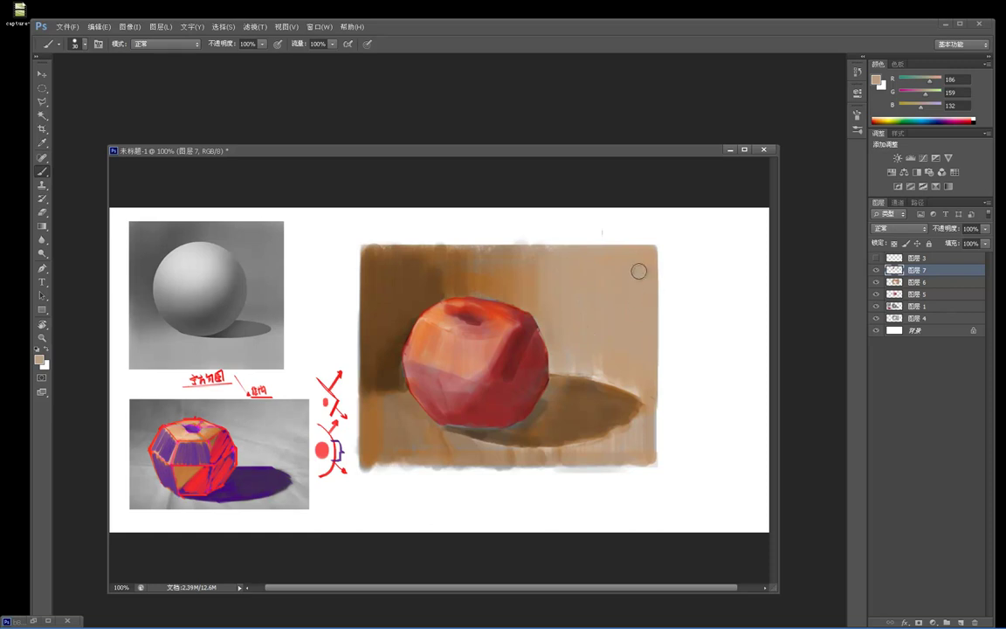
pyautogui.keyDown('alt'); pyautogui.click(608, 322); pyautogui.keyUp('alt')
pyautogui.moveTo(631, 346)
pyautogui.mouseDown()
pyautogui.moveTo(636, 365)
pyautogui.moveTo(574, 358)
pyautogui.mouseUp()
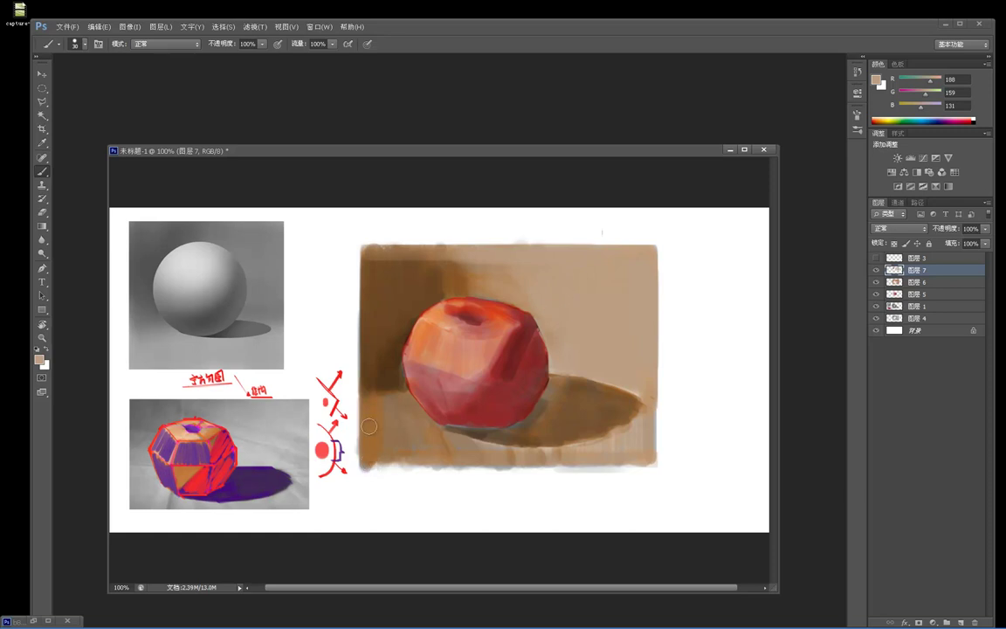
pyautogui.moveTo(370, 458); pyautogui.dragTo(384, 418)
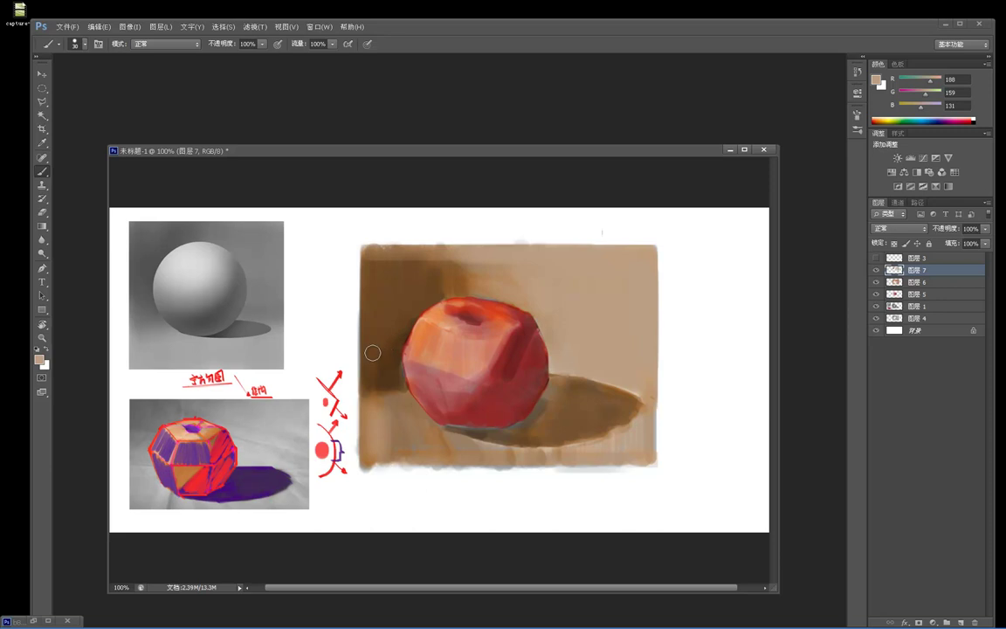
pyautogui.hotkey('ctrl', 'alt', 'z')
pyautogui.hotkey('ctrl', 'alt', 'z')
pyautogui.hotkey('ctrl', 'alt', 'z')
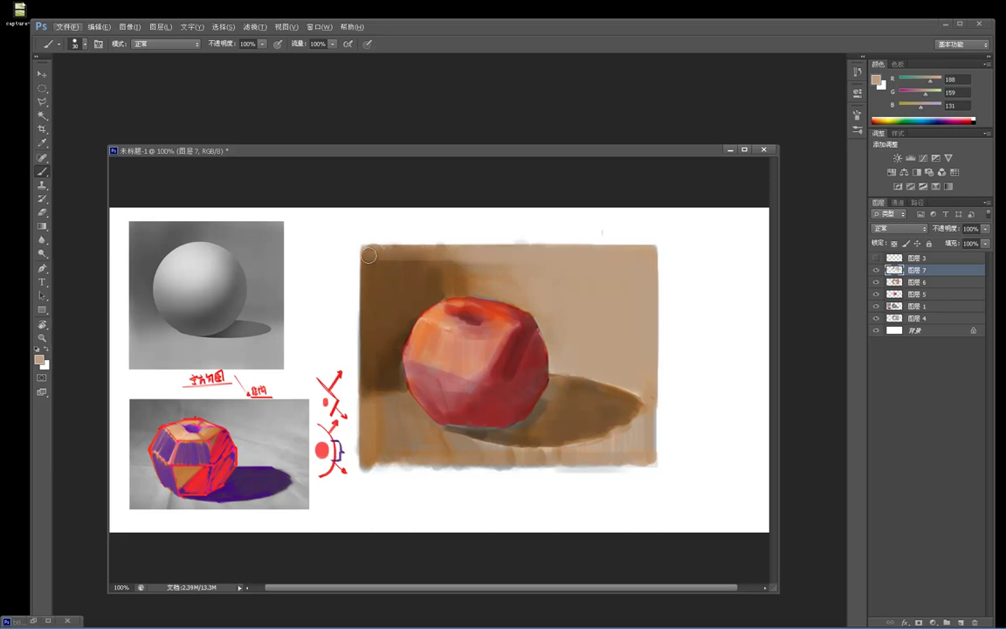
pyautogui.moveTo(370, 257); pyautogui.dragTo(372, 450)
pyautogui.hotkey('ctrl', 'z')
pyautogui.moveTo(371, 261); pyautogui.dragTo(374, 441)
pyautogui.hotkey('ctrl', 'z')
# Paint vertical strokes of a tan sampled above the apple down the left edge of the background.
pyautogui.keyDown('alt'); pyautogui.click(551, 275); pyautogui.keyUp('alt')
pyautogui.moveTo(369, 260); pyautogui.dragTo(369, 427)
pyautogui.moveTo(375, 286); pyautogui.dragTo(374, 342)
pyautogui.moveTo(373, 260); pyautogui.dragTo(373, 430)
pyautogui.moveTo(367, 288); pyautogui.dragTo(368, 415)
pyautogui.moveTo(366, 293); pyautogui.dragTo(373, 389)
# Paint vertical strokes of sampled brown (141, 109, 78) between the background's left edge and the apple, and sample orange-brown (138, 86, 37).
pyautogui.keyDown('alt'); pyautogui.click(399, 397); pyautogui.keyUp('alt')
pyautogui.moveTo(378, 346); pyautogui.dragTo(377, 415)
pyautogui.moveTo(376, 284); pyautogui.dragTo(380, 391)
pyautogui.moveTo(387, 288); pyautogui.dragTo(388, 449)
pyautogui.moveTo(394, 269); pyautogui.dragTo(391, 350)
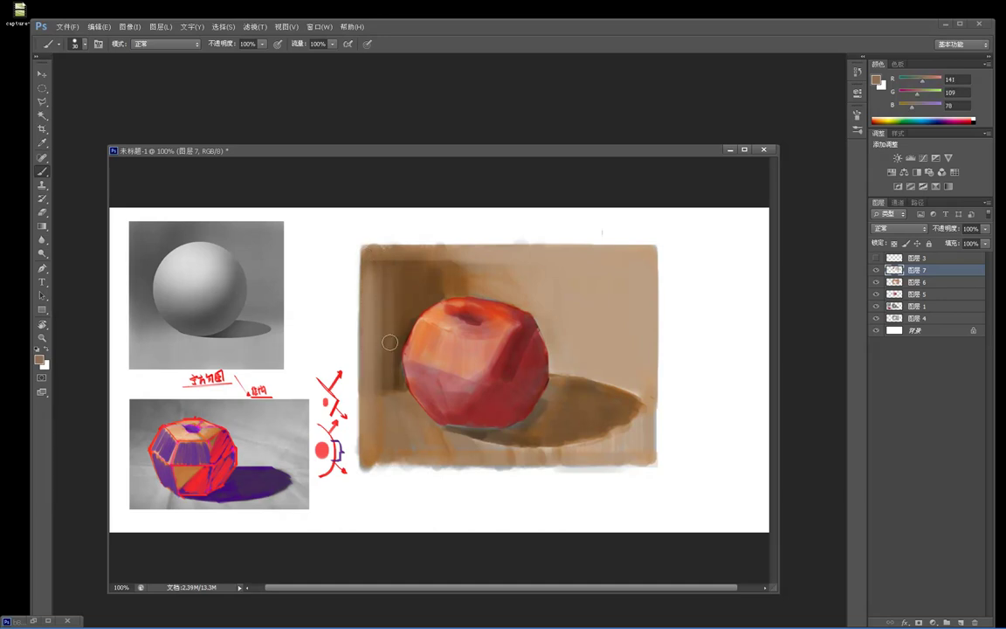
pyautogui.keyDown('alt'); pyautogui.click(414, 289); pyautogui.keyUp('alt')
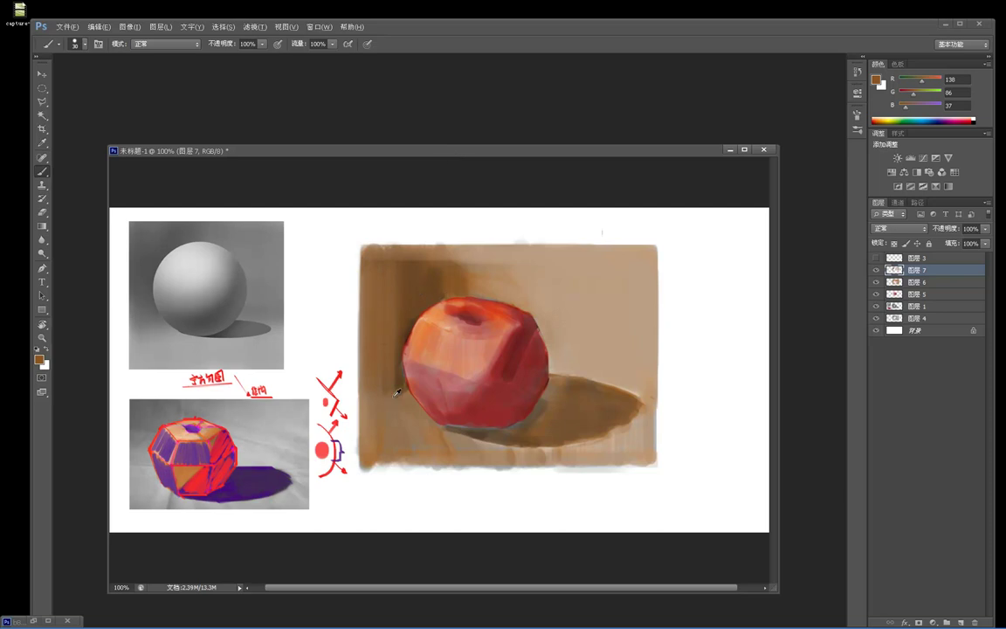
pyautogui.keyDown('alt'); pyautogui.click(358, 470); pyautogui.keyUp('alt')
pyautogui.moveTo(500, 463)
pyautogui.mouseDown()
pyautogui.moveTo(624, 467)
pyautogui.moveTo(362, 467)
pyautogui.mouseUp()
pyautogui.hotkey('ctrl', 'alt', 'z')
pyautogui.hotkey('ctrl', 'alt', 'z')
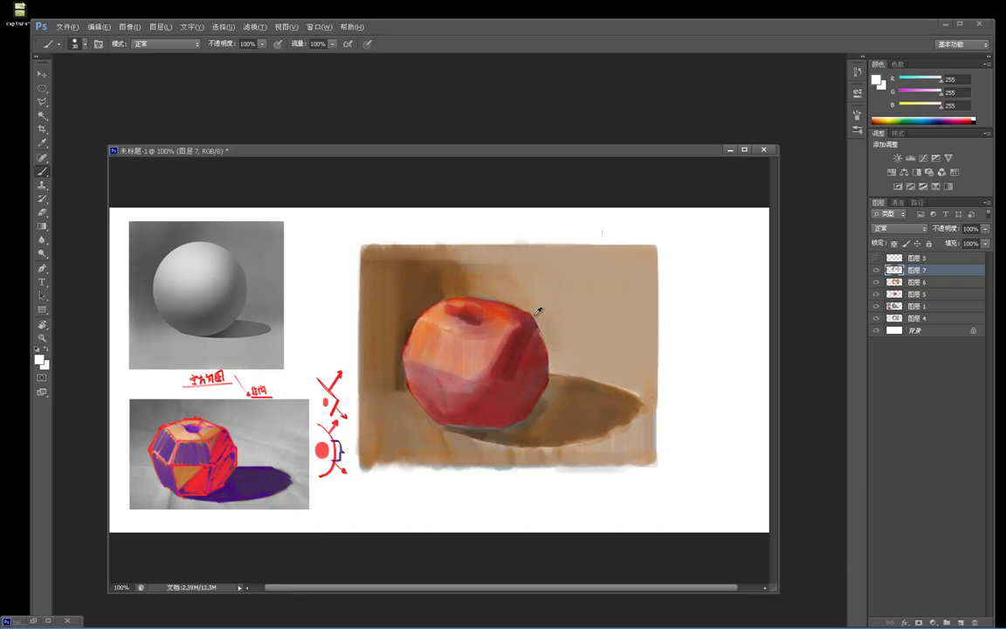
# Blend sampled orange-red (197, 66, 47) from the apple's top facet into its upper right facets.
pyautogui.keyDown('alt'); pyautogui.click(491, 306); pyautogui.keyUp('alt')
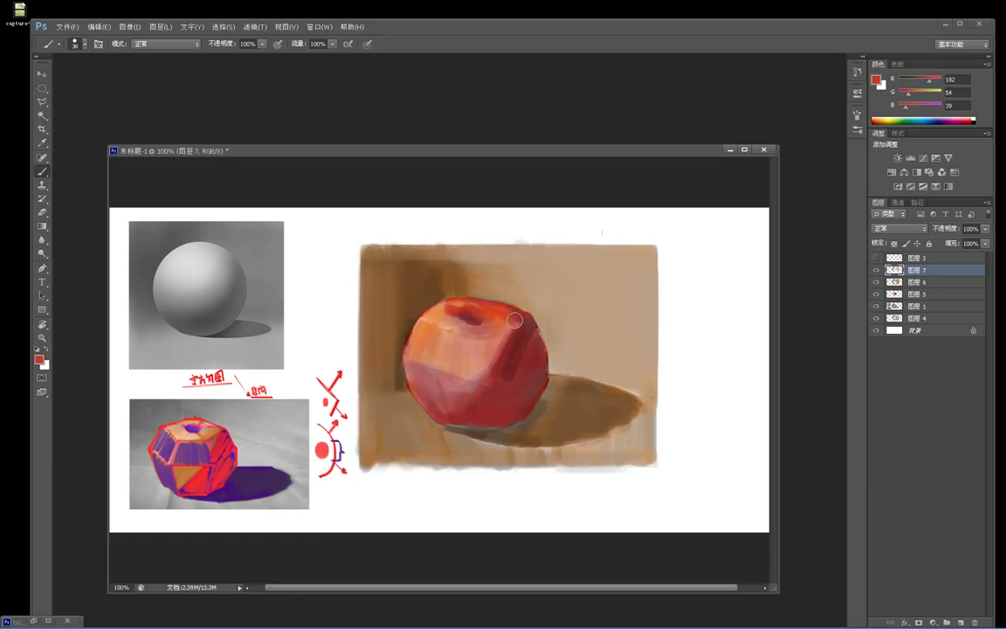
pyautogui.keyDown('alt'); pyautogui.click(491, 312); pyautogui.keyUp('alt')
pyautogui.moveTo(507, 323)
pyautogui.mouseDown()
pyautogui.moveTo(522, 338)
pyautogui.moveTo(505, 317)
pyautogui.mouseUp()
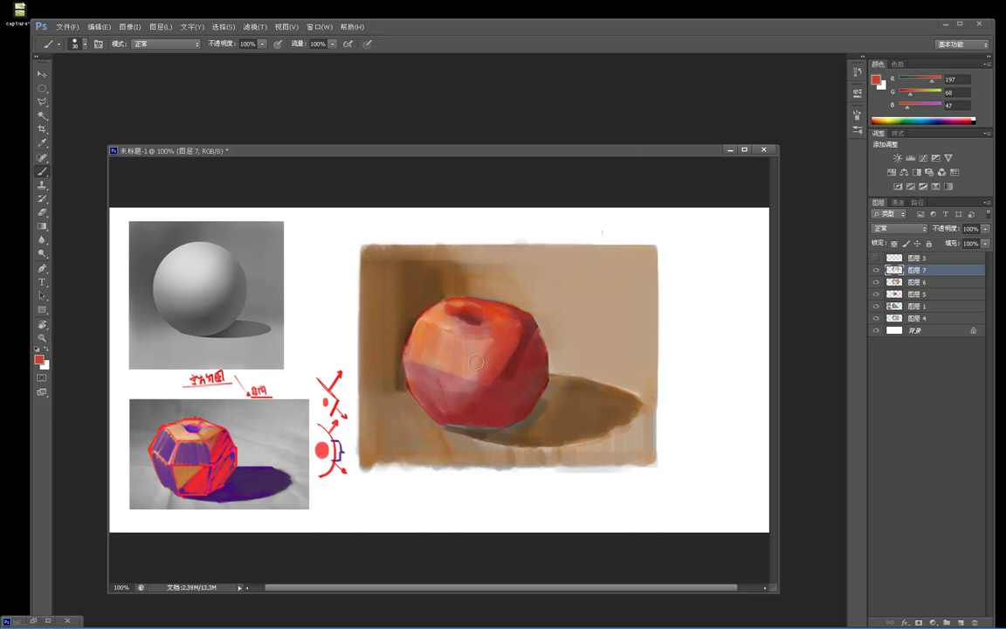
# Brush sampled brown (147, 107, 67) over the shaded background above and left of the apple.
pyautogui.keyDown('alt'); pyautogui.click(427, 275); pyautogui.keyUp('alt')
pyautogui.keyDown('alt'); pyautogui.click(436, 253); pyautogui.keyUp('alt')
pyautogui.moveTo(435, 256)
pyautogui.mouseDown()
pyautogui.moveTo(437, 285)
pyautogui.moveTo(445, 254)
pyautogui.moveTo(425, 265)
pyautogui.moveTo(415, 256)
pyautogui.moveTo(395, 339)
pyautogui.mouseUp()
# Switch to the 141 px flat brush tip, reduce it to 45 px and repaint the background's left edge in brown (136, 86, 37).
pyautogui.rightClick(418, 274)
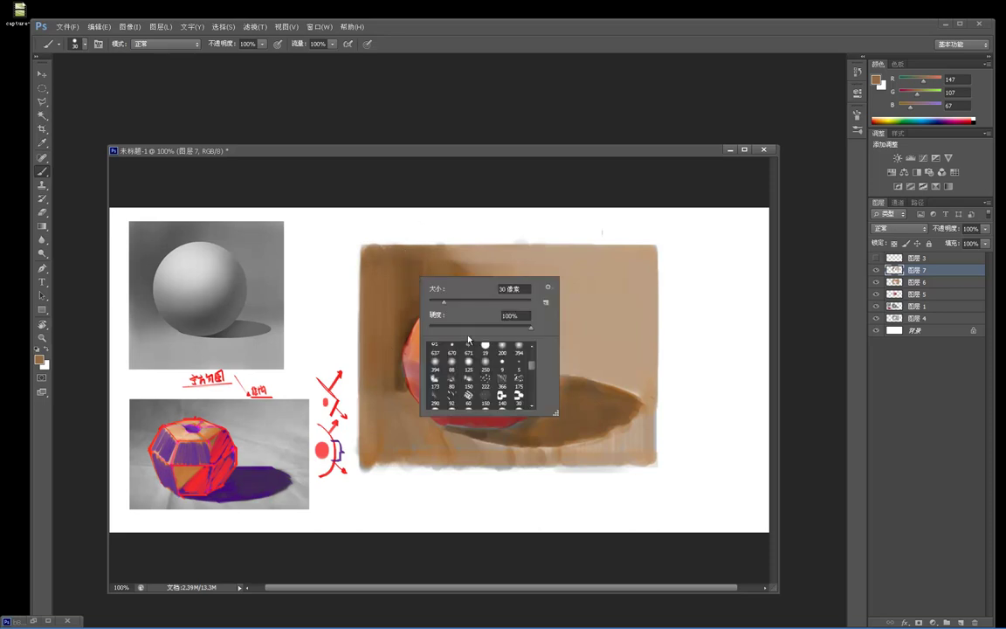
pyautogui.scroll(5, 531, 371)
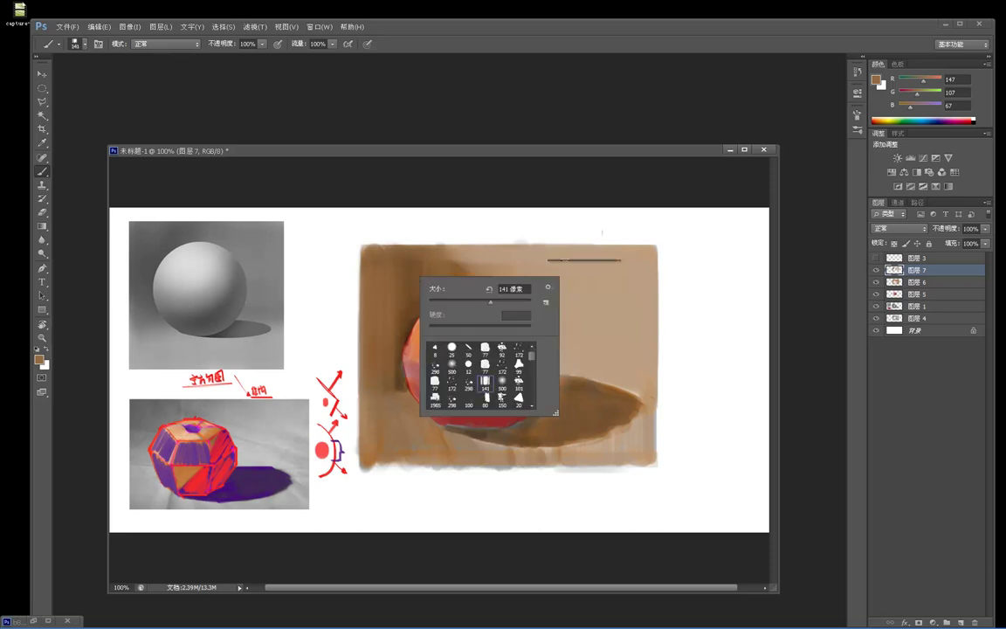
pyautogui.doubleClick(486, 383)
pyautogui.press('[')
pyautogui.press('[')
pyautogui.press('[')
pyautogui.press('[')
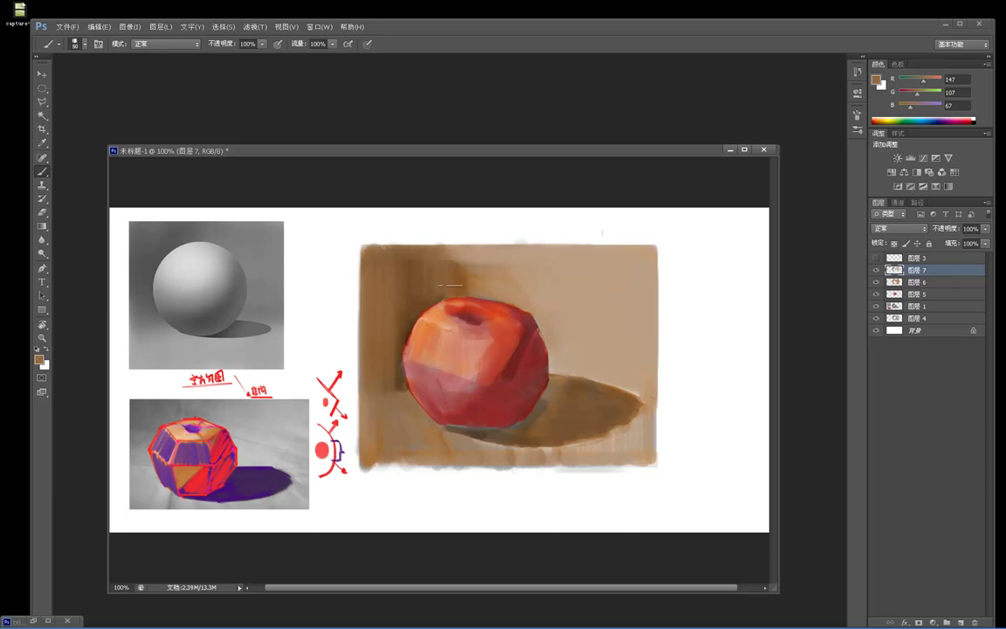
pyautogui.keyDown('alt'); pyautogui.click(459, 272); pyautogui.keyUp('alt')
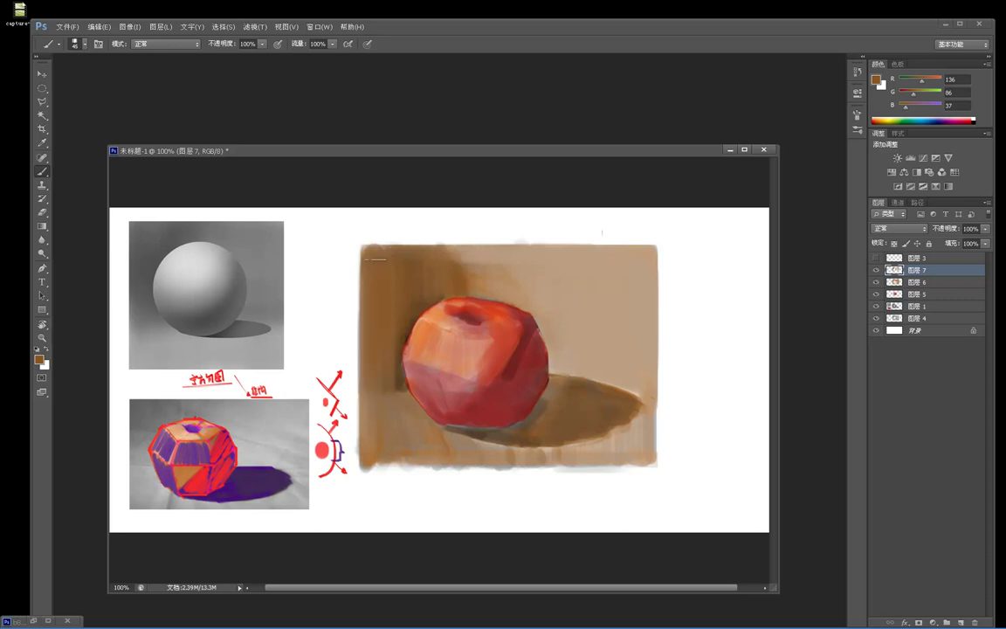
pyautogui.moveTo(372, 254); pyautogui.dragTo(368, 364)
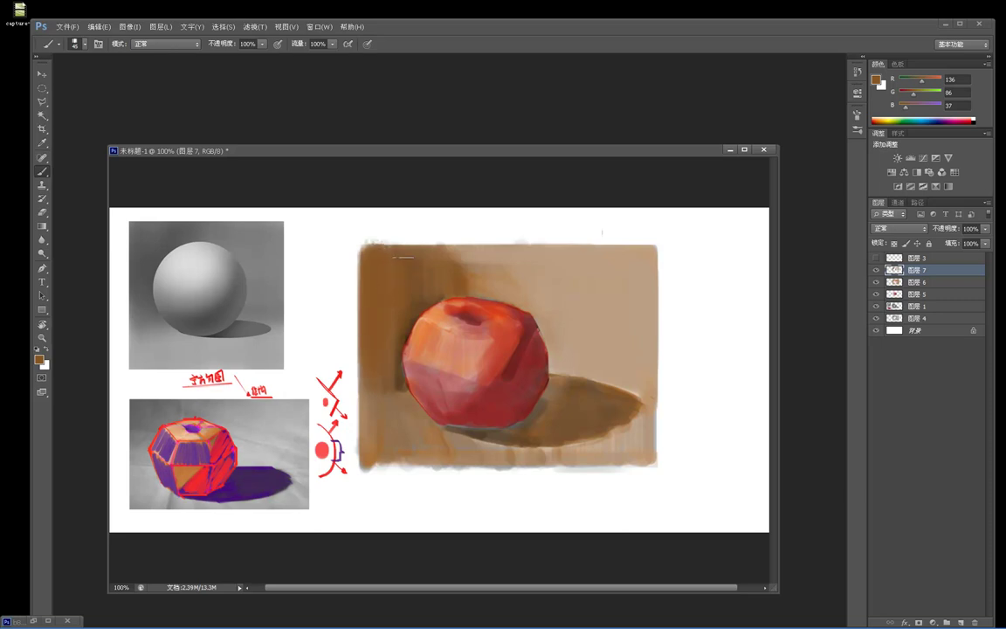
# Rework the shaded background left of the apple with sampled dark browns (78, 56, 36) and (111, 73, 36).
pyautogui.keyDown('alt'); pyautogui.click(394, 315); pyautogui.keyUp('alt')
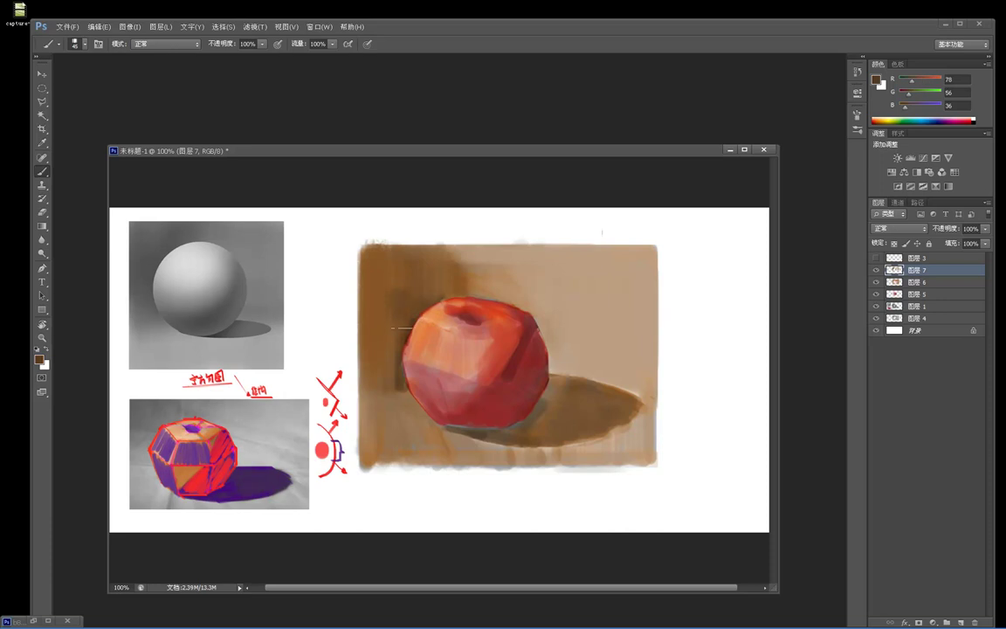
pyautogui.keyDown('alt'); pyautogui.click(386, 276); pyautogui.keyUp('alt')
pyautogui.keyDown('alt'); pyautogui.click(387, 322); pyautogui.keyUp('alt')
pyautogui.keyDown('alt'); pyautogui.click(380, 285); pyautogui.keyUp('alt')
pyautogui.keyDown('alt'); pyautogui.click(382, 326); pyautogui.keyUp('alt')
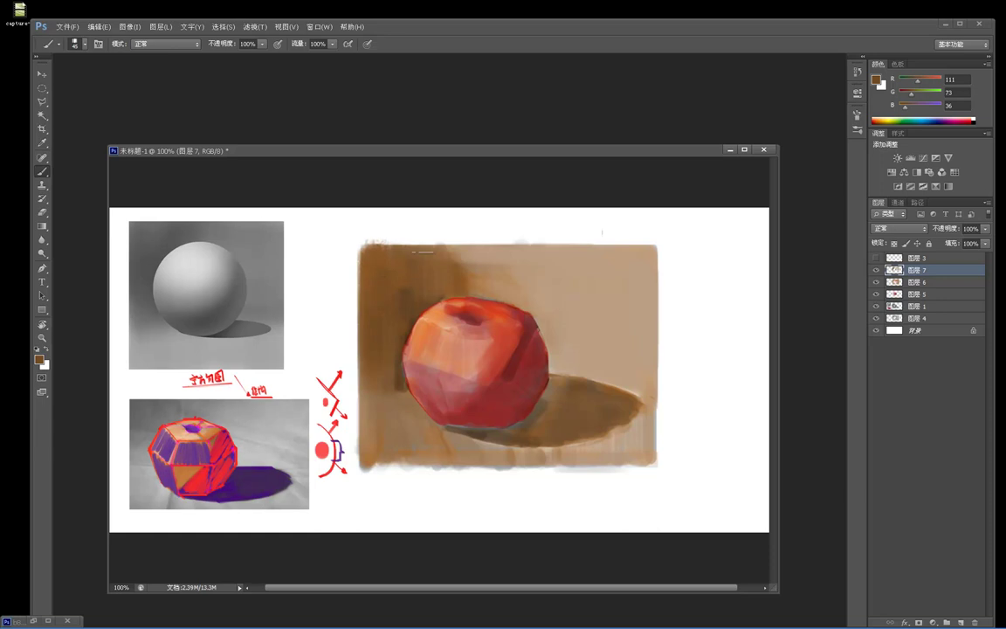
# Smooth the apple's right facets with sampled red, and brush sampled brown (170, 118, 68) and tan (181, 146, 112) into the background above and right.
pyautogui.keyDown('alt'); pyautogui.click(522, 351); pyautogui.keyUp('alt')
pyautogui.keyDown('alt'); pyautogui.click(485, 284); pyautogui.keyUp('alt')
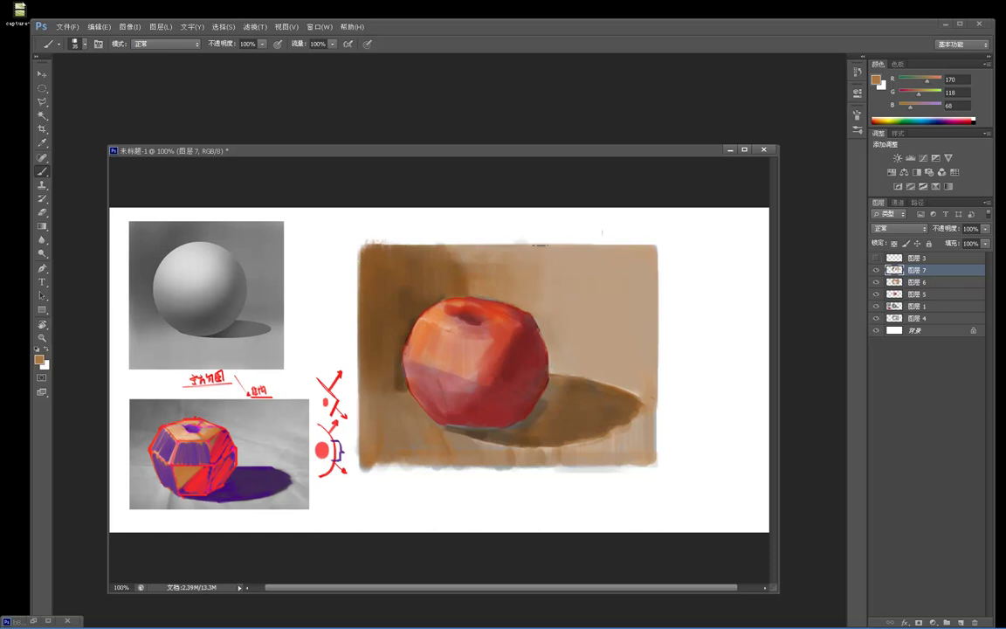
pyautogui.keyDown('alt'); pyautogui.click(558, 258); pyautogui.keyUp('alt')
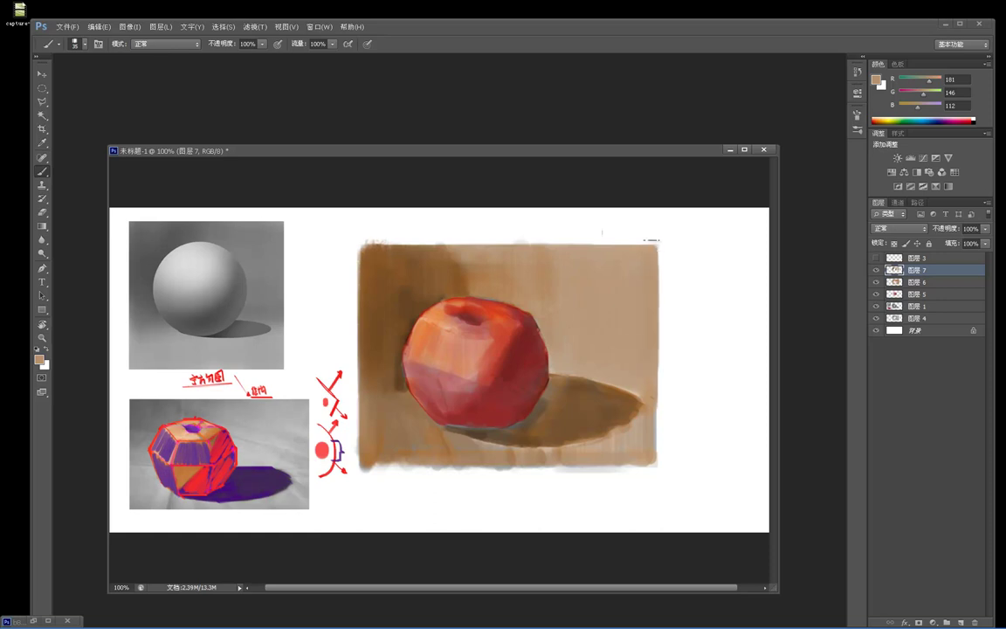
# Square off the painting's right edge with vertical strokes of tan (181, 146, 112).
pyautogui.moveTo(650, 242)
pyautogui.mouseDown()
pyautogui.moveTo(650, 275)
pyautogui.moveTo(658, 263)
pyautogui.moveTo(653, 370)
pyautogui.mouseUp()
pyautogui.hotkey('ctrl', 'alt', 'z')
pyautogui.hotkey('ctrl', 'alt', 'z')
pyautogui.hotkey('ctrl', 'alt', 'z')
pyautogui.moveTo(660, 332); pyautogui.dragTo(659, 385)
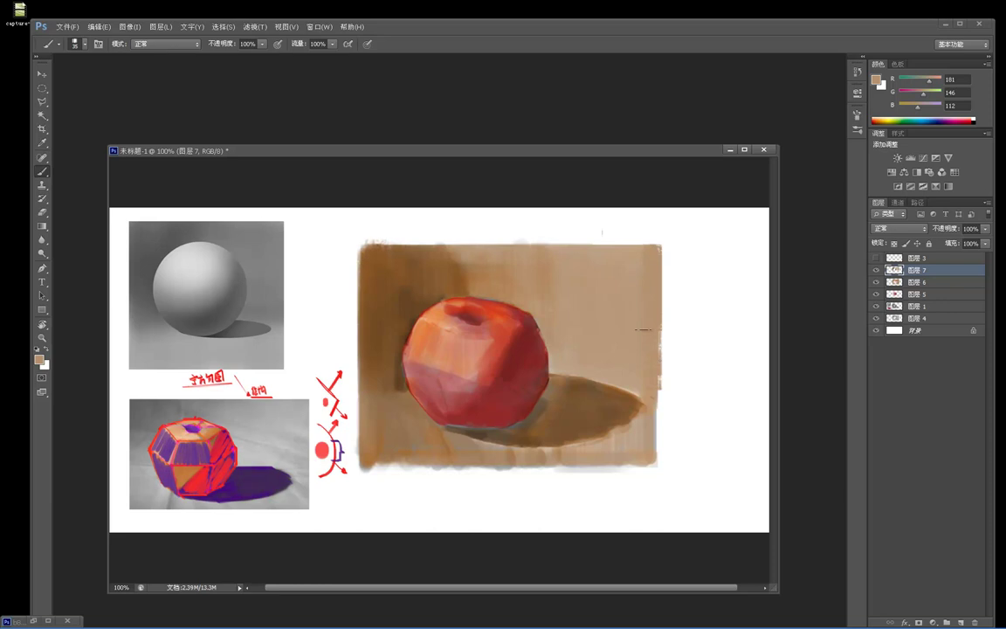
# Square off the painting's left edge in brown (136, 88, 40), and repaint the lower left ground in tans (160, 124, 88) and (145, 112, 80).
pyautogui.keyDown('alt'); pyautogui.click(381, 259); pyautogui.keyUp('alt')
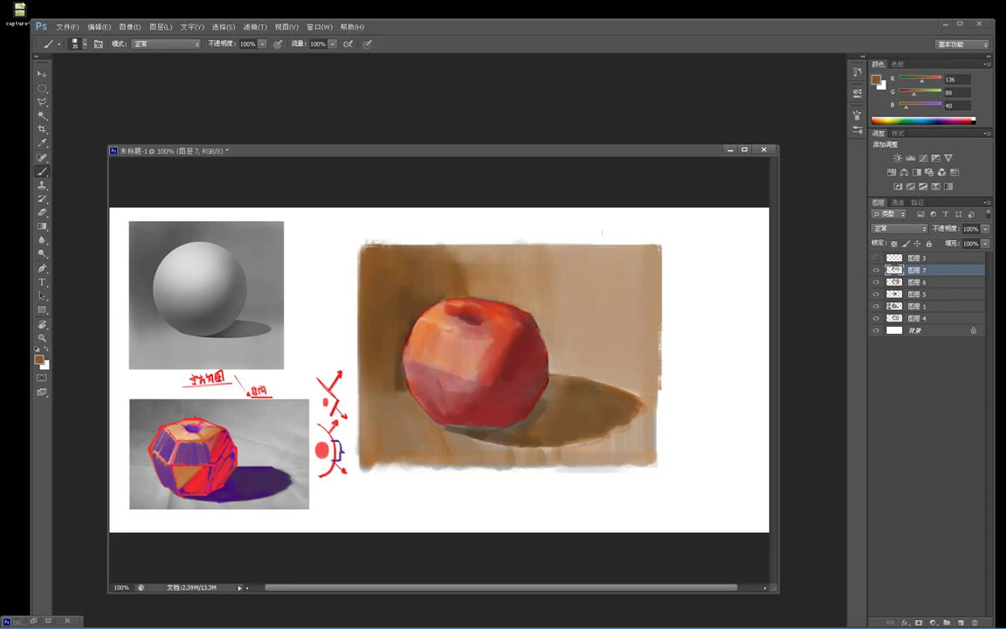
pyautogui.moveTo(362, 247); pyautogui.dragTo(360, 347)
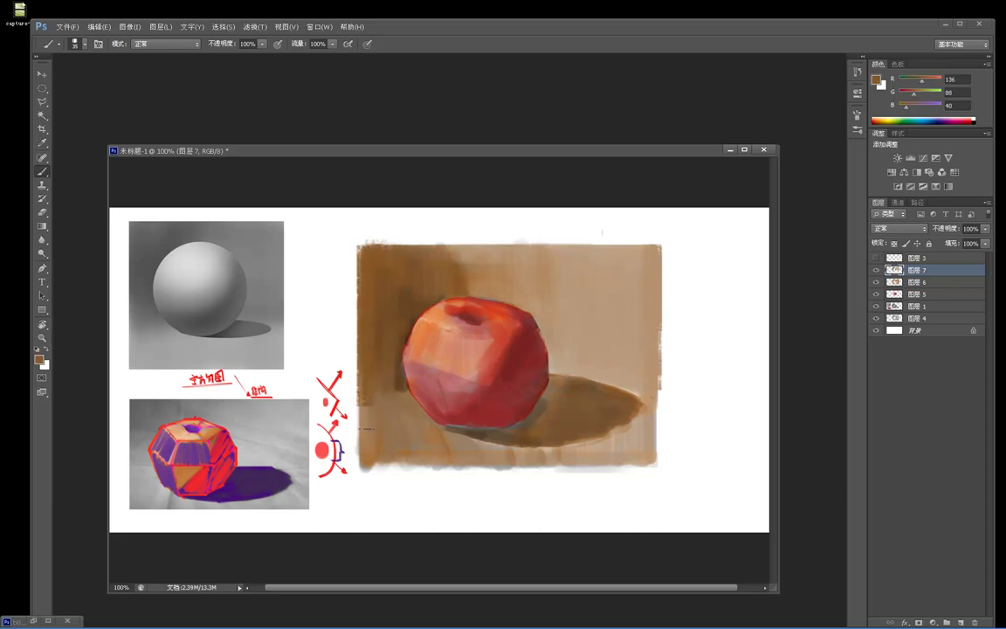
pyautogui.keyDown('alt'); pyautogui.click(370, 411); pyautogui.keyUp('alt')
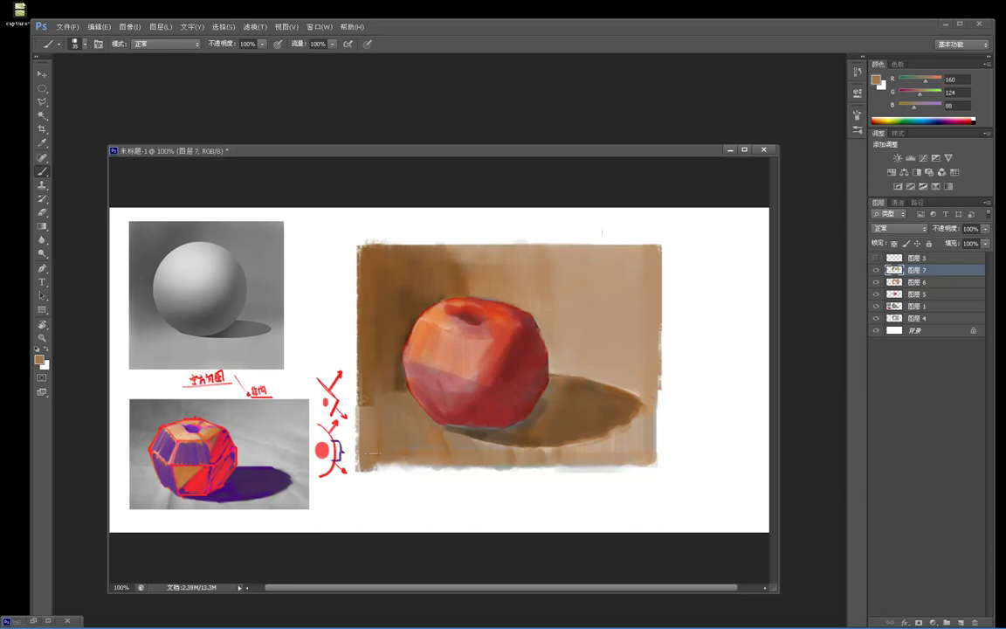
pyautogui.moveTo(371, 469); pyautogui.dragTo(621, 469)
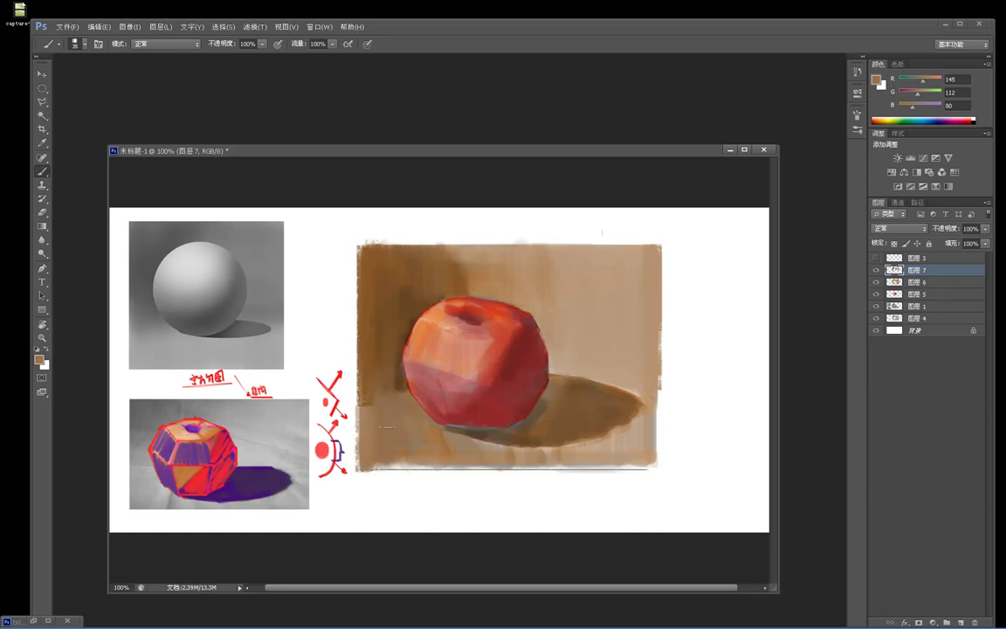
pyautogui.moveTo(374, 421); pyautogui.dragTo(450, 447)
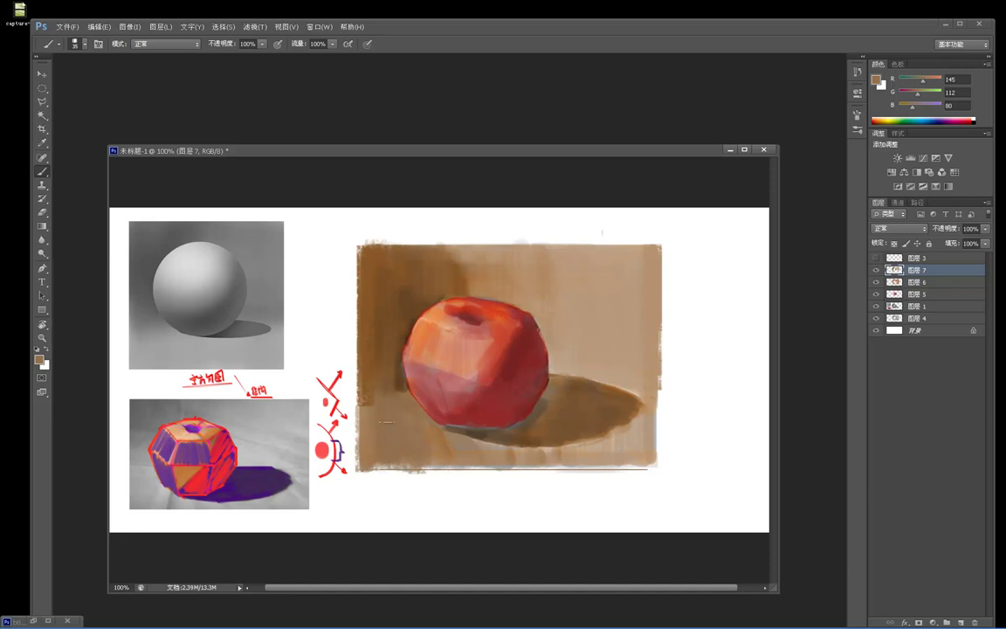
# Repaint the ground below the apple and cast shadow in light tan (190, 158, 127), filling out the bottom and lower right edges.
pyautogui.keyDown('alt'); pyautogui.click(598, 267); pyautogui.keyUp('alt')
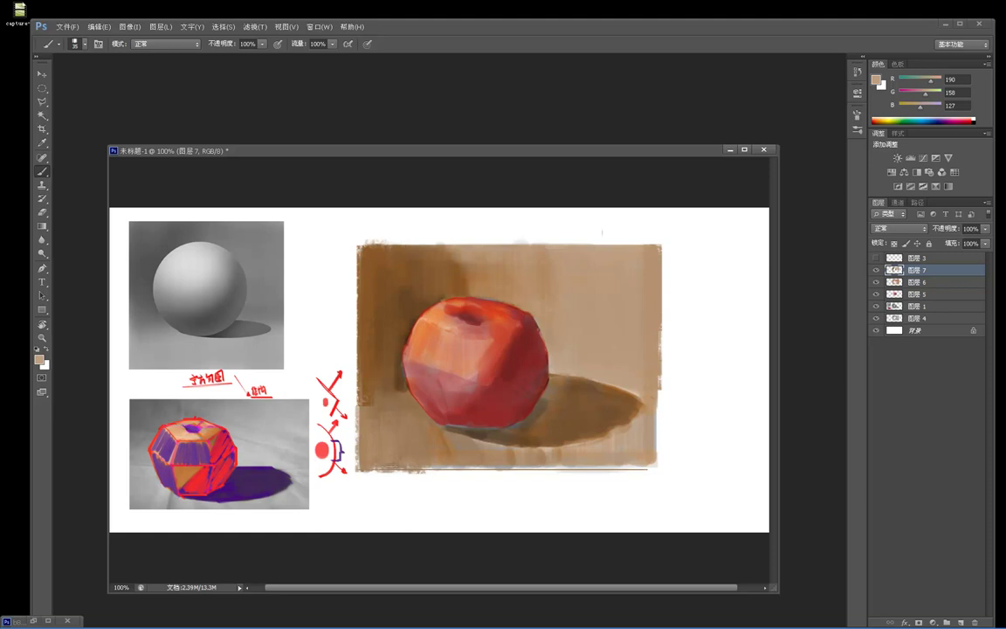
pyautogui.moveTo(438, 448)
pyautogui.mouseDown()
pyautogui.moveTo(414, 464)
pyautogui.moveTo(407, 440)
pyautogui.moveTo(398, 477)
pyautogui.moveTo(388, 451)
pyautogui.moveTo(455, 437)
pyautogui.moveTo(442, 438)
pyautogui.moveTo(453, 449)
pyautogui.moveTo(462, 441)
pyautogui.moveTo(449, 445)
pyautogui.moveTo(493, 470)
pyautogui.moveTo(486, 451)
pyautogui.moveTo(525, 468)
pyautogui.moveTo(531, 453)
pyautogui.moveTo(543, 469)
pyautogui.moveTo(566, 462)
pyautogui.moveTo(577, 474)
pyautogui.moveTo(668, 438)
pyautogui.moveTo(646, 428)
pyautogui.moveTo(634, 474)
pyautogui.moveTo(628, 437)
pyautogui.moveTo(617, 475)
pyautogui.moveTo(606, 451)
pyautogui.moveTo(601, 475)
pyautogui.moveTo(572, 473)
pyautogui.mouseUp()
pyautogui.moveTo(630, 457)
pyautogui.mouseDown()
pyautogui.moveTo(646, 449)
pyautogui.moveTo(653, 409)
pyautogui.mouseUp()
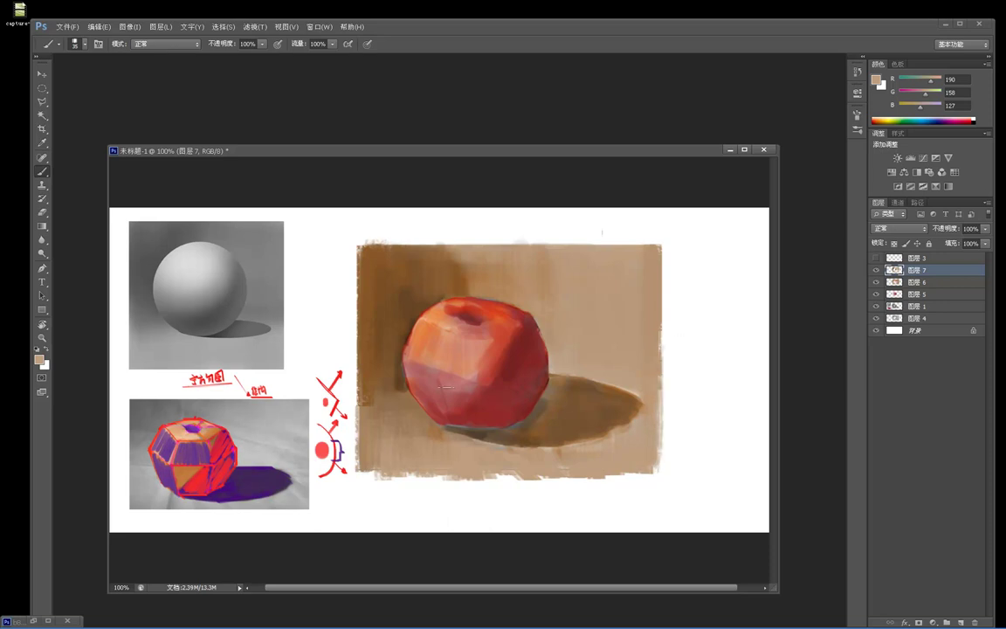
# Brush sampled browns (81, 55, 28), (144, 109, 74) and (99, 69, 40) into the dark background beside the apple's left edge.
pyautogui.keyDown('alt'); pyautogui.click(416, 316); pyautogui.keyUp('alt')
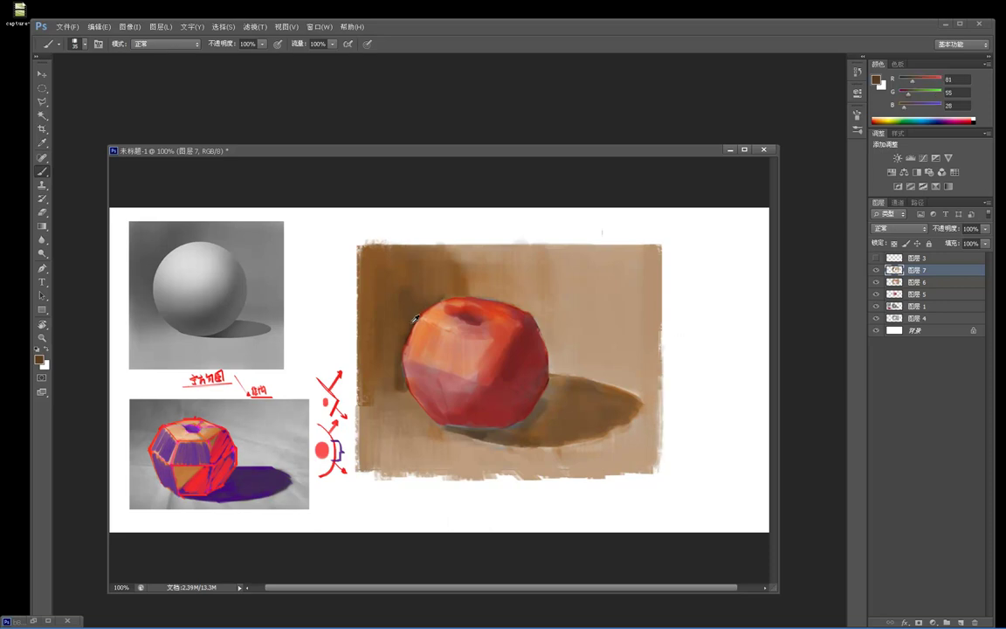
pyautogui.keyDown('alt'); pyautogui.click(402, 396); pyautogui.keyUp('alt')
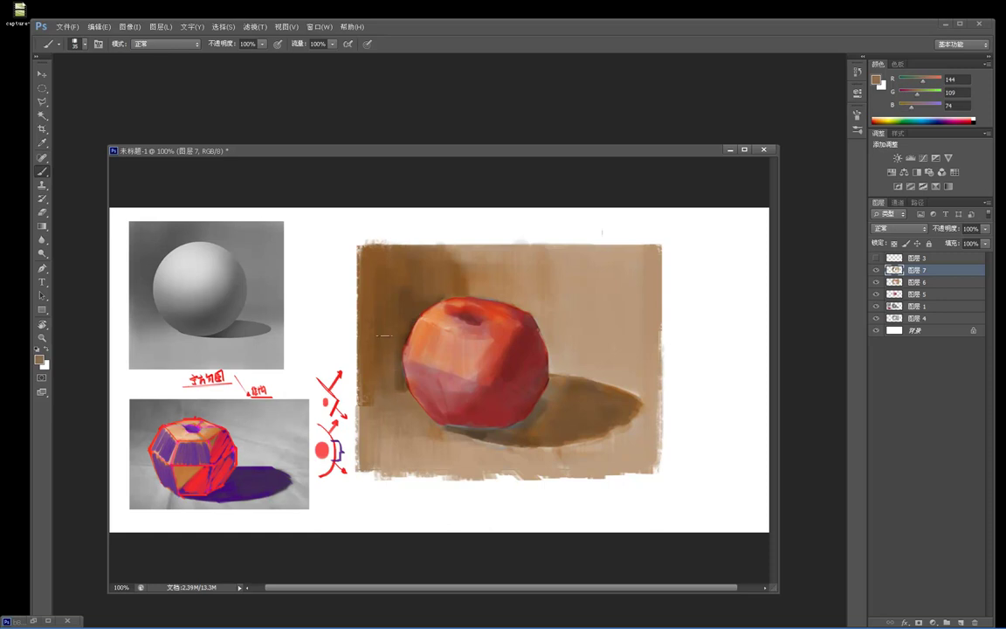
pyautogui.keyDown('alt'); pyautogui.click(391, 339); pyautogui.keyUp('alt')
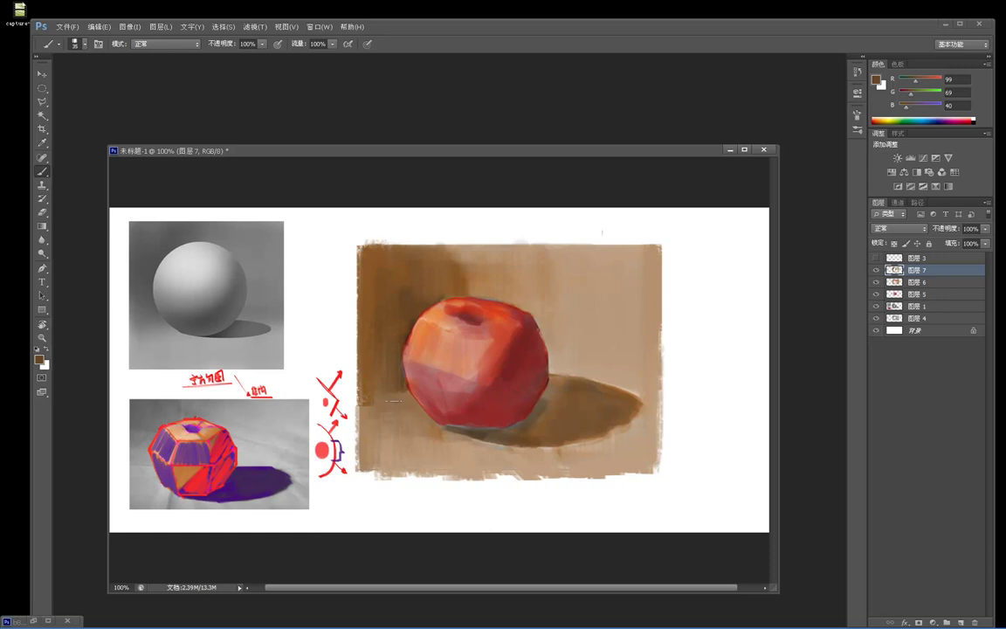
pyautogui.keyDown('alt'); pyautogui.click(415, 318); pyautogui.keyUp('alt')
# Blend the apple's upper and front facets with sampled red and orange (228, 137, 79).
pyautogui.keyDown('alt'); pyautogui.click(524, 340); pyautogui.keyUp('alt')
pyautogui.keyDown('alt'); pyautogui.click(444, 315); pyautogui.keyUp('alt')
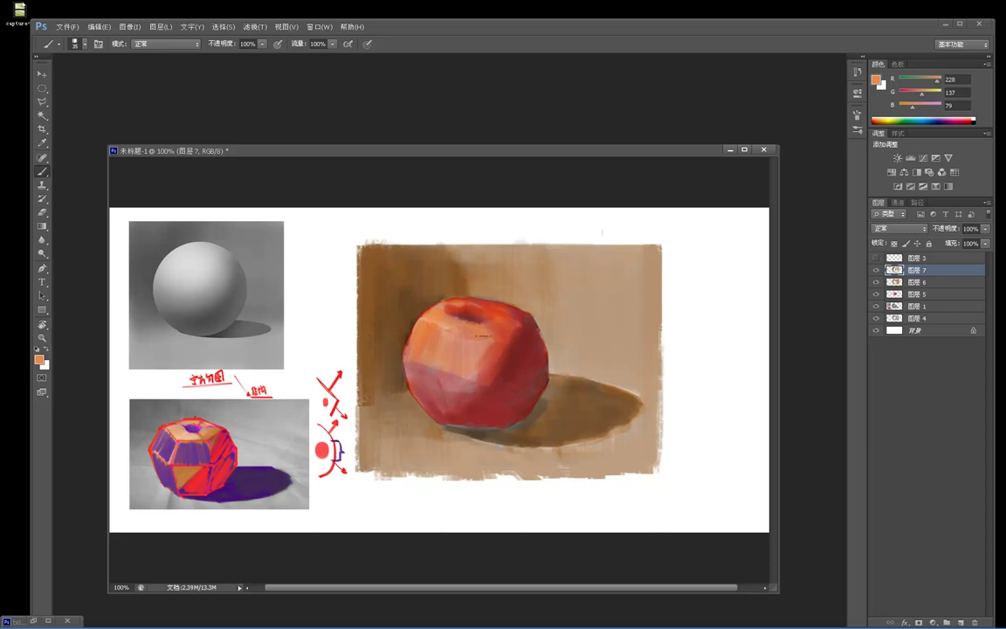
pyautogui.keyDown('alt'); pyautogui.click(454, 299); pyautogui.keyUp('alt')
pyautogui.keyDown('alt'); pyautogui.click(479, 332); pyautogui.keyUp('alt')
pyautogui.keyDown('alt'); pyautogui.click(424, 352); pyautogui.keyUp('alt')
# Mix a dark brown (60, 38, 17) and paint dark accents beside the apple's left edge and directly beneath the apple.
pyautogui.keyDown('alt'); pyautogui.click(409, 322); pyautogui.keyUp('alt')
pyautogui.click(38, 359)
pyautogui.click(227, 283)
pyautogui.click(381, 174)
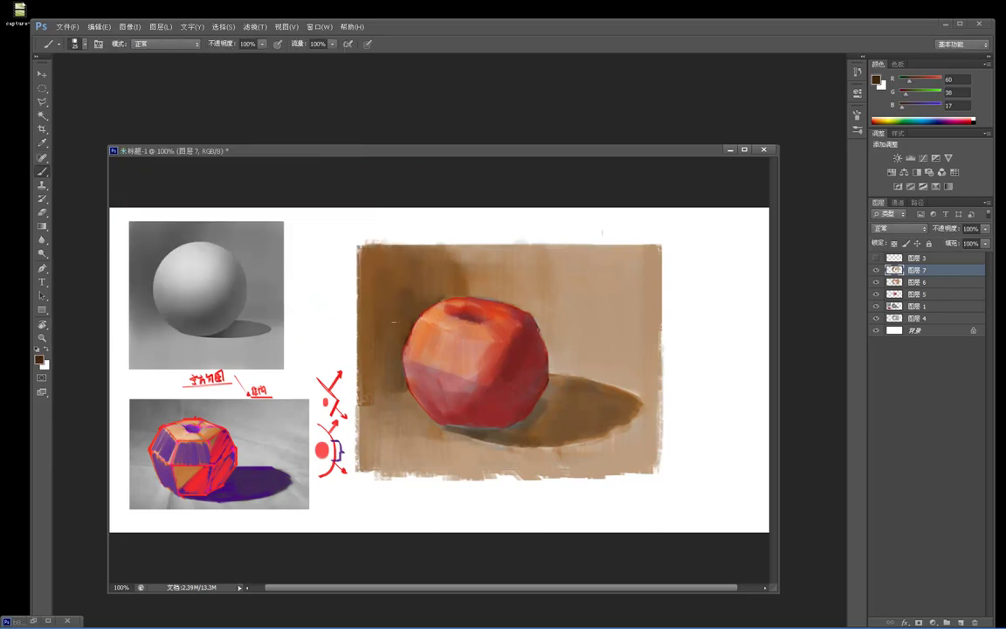
pyautogui.moveTo(402, 338)
pyautogui.mouseDown()
pyautogui.moveTo(396, 346)
pyautogui.moveTo(416, 315)
pyautogui.moveTo(395, 330)
pyautogui.mouseUp()
pyautogui.hotkey('ctrl', 'z')
pyautogui.keyDown('alt'); pyautogui.click(407, 318); pyautogui.keyUp('alt')
pyautogui.keyDown('alt'); pyautogui.click(401, 335); pyautogui.keyUp('alt')
pyautogui.keyDown('alt'); pyautogui.click(393, 321); pyautogui.keyUp('alt')
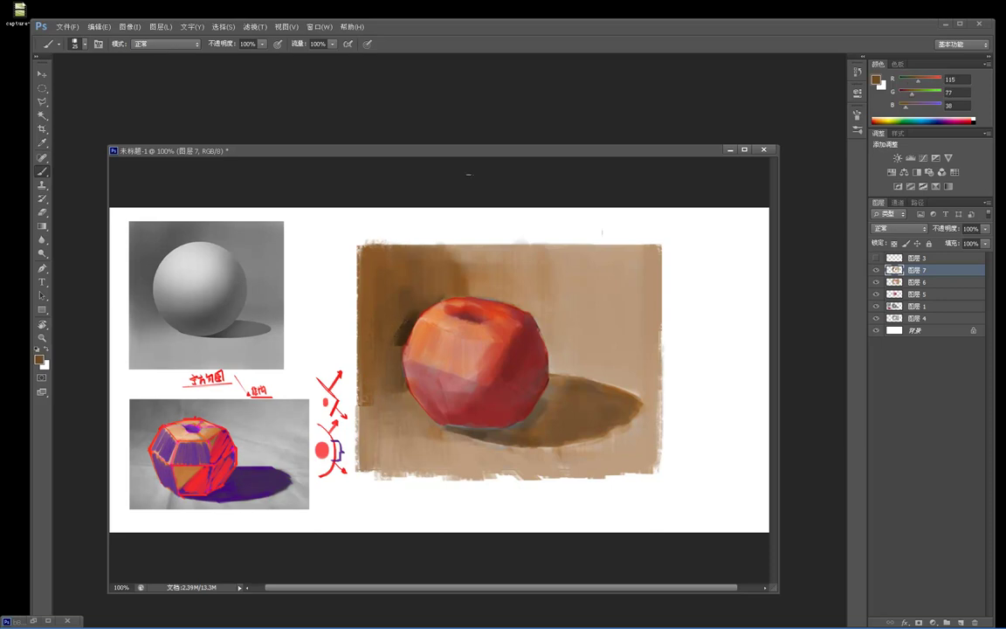
pyautogui.keyDown('alt'); pyautogui.click(402, 325); pyautogui.keyUp('alt')
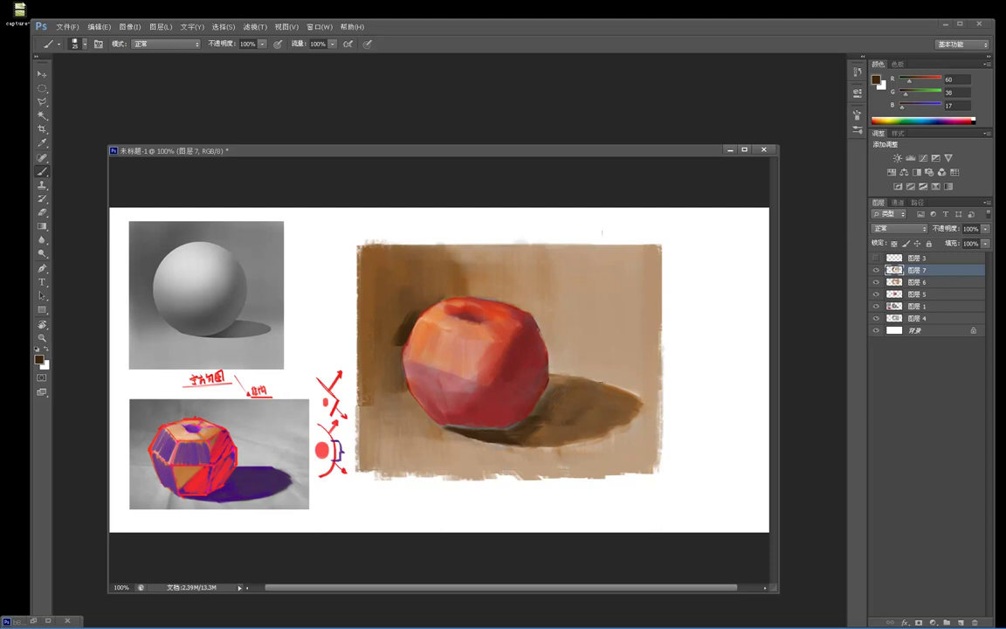
# Enlarge the brush to 45 and darken the far part of the apple's cast shadow.
pyautogui.press(']')
pyautogui.press(']')
pyautogui.press(']')
pyautogui.moveTo(603, 406)
pyautogui.mouseDown()
pyautogui.moveTo(585, 423)
pyautogui.moveTo(613, 424)
pyautogui.moveTo(638, 407)
pyautogui.moveTo(624, 444)
pyautogui.mouseUp()
pyautogui.keyDown('alt'); pyautogui.click(622, 407); pyautogui.keyUp('alt')
# Repaint the ground around and below the cast shadow in light tan (190, 158, 127), extending it along the painting's lower edge.
pyautogui.keyDown('alt'); pyautogui.click(657, 408); pyautogui.keyUp('alt')
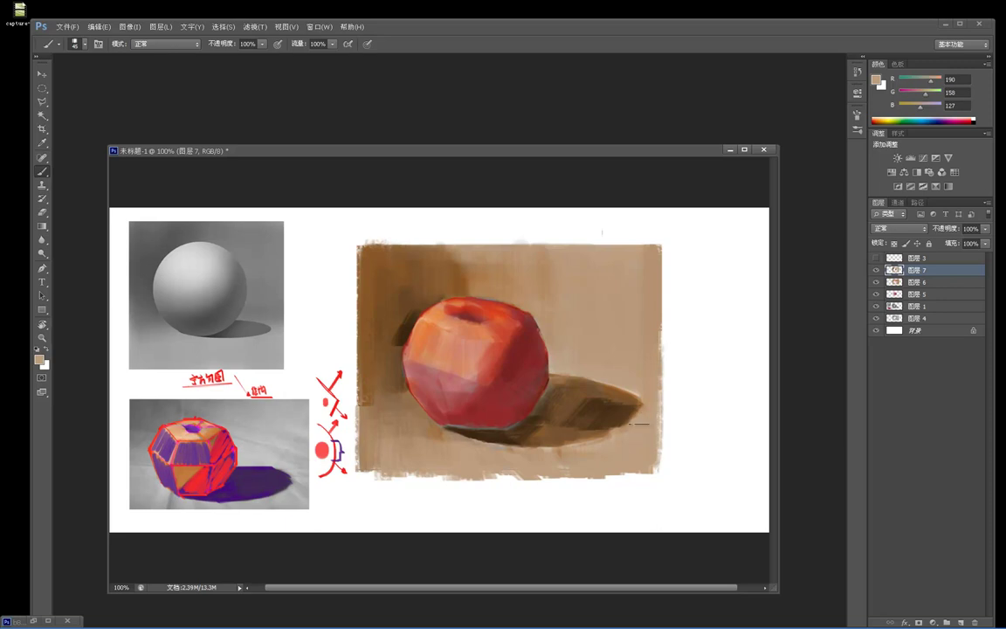
pyautogui.keyDown('alt'); pyautogui.click(636, 431); pyautogui.keyUp('alt')
pyautogui.keyDown('alt'); pyautogui.click(609, 446); pyautogui.keyUp('alt')
pyautogui.moveTo(559, 453)
pyautogui.mouseDown()
pyautogui.moveTo(413, 463)
pyautogui.moveTo(376, 477)
pyautogui.mouseUp()
# Deepen and smooth the cast shadow with sampled dark browns (80, 53, 28) and (71, 47, 24), from its far end back to the apple's base.
pyautogui.keyDown('alt'); pyautogui.click(604, 399); pyautogui.keyUp('alt')
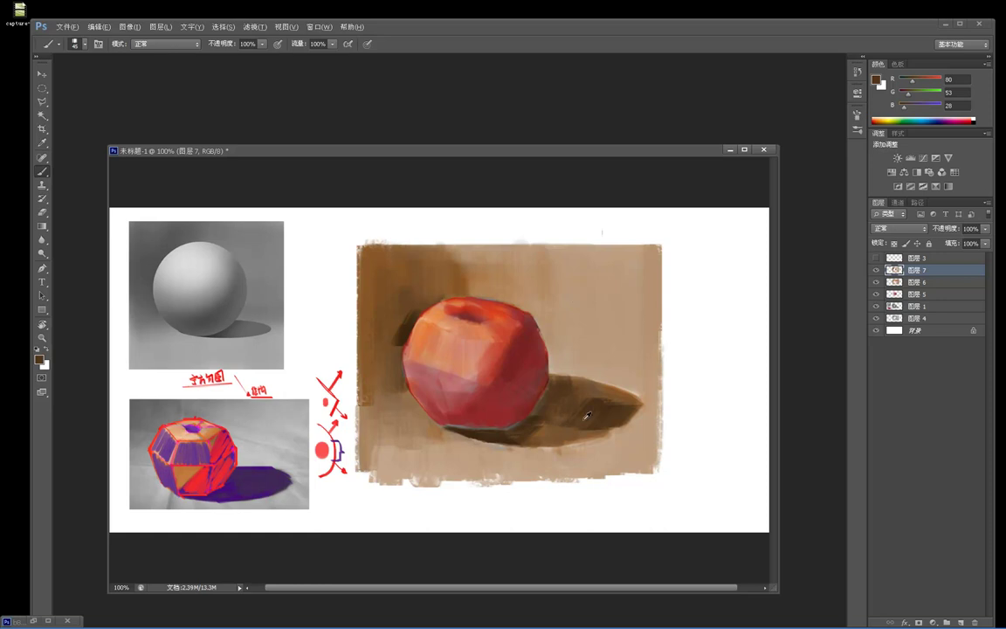
pyautogui.keyDown('alt'); pyautogui.click(600, 397); pyautogui.keyUp('alt')
pyautogui.keyDown('alt'); pyautogui.click(600, 396); pyautogui.keyUp('alt')
pyautogui.moveTo(583, 386)
pyautogui.mouseDown()
pyautogui.moveTo(601, 400)
pyautogui.moveTo(616, 389)
pyautogui.mouseUp()
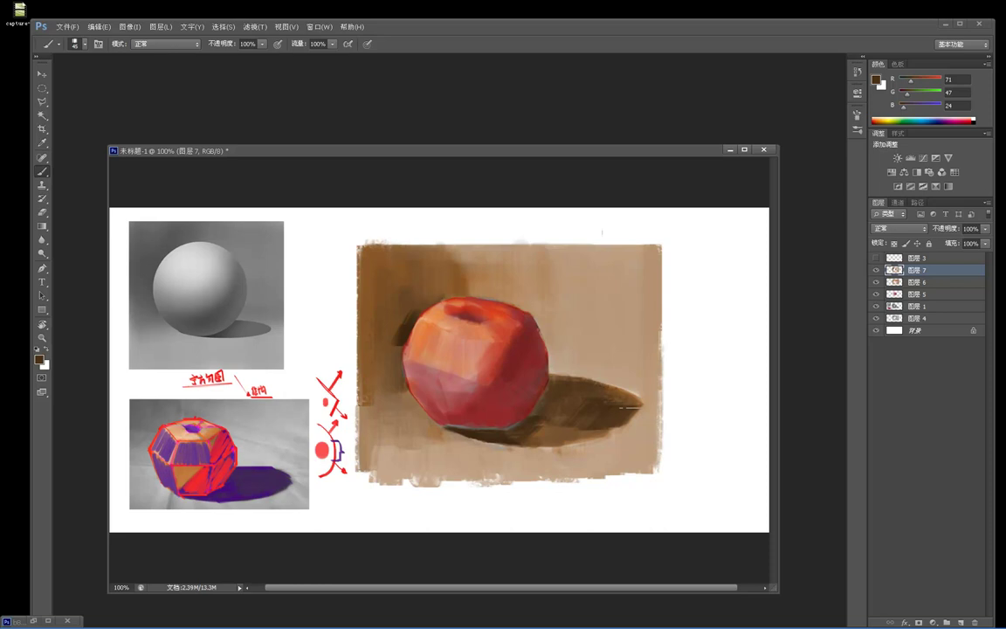
pyautogui.keyDown('alt'); pyautogui.click(481, 433); pyautogui.keyUp('alt')
pyautogui.keyDown('alt'); pyautogui.click(481, 433); pyautogui.keyUp('alt')
pyautogui.press(']')
# Darken the apple's right and lower right facets with sampled deep reds (136, 45, 45) and (123, 35, 35).
pyautogui.keyDown('alt'); pyautogui.click(513, 362); pyautogui.keyUp('alt')
pyautogui.keyDown('alt'); pyautogui.click(505, 378); pyautogui.keyUp('alt')
pyautogui.keyDown('alt'); pyautogui.click(526, 374); pyautogui.keyUp('alt')
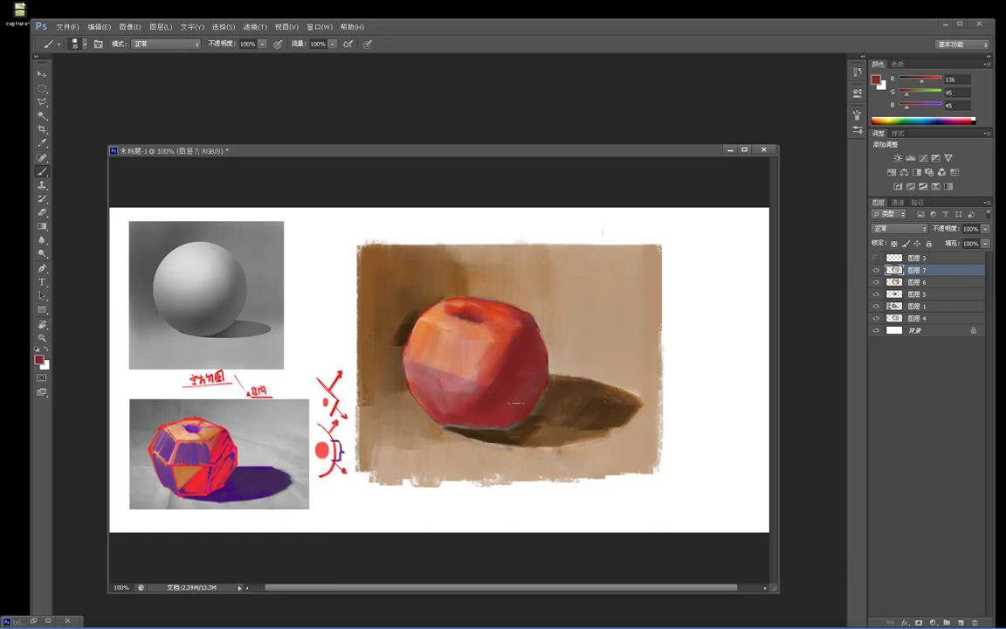
pyautogui.keyDown('alt'); pyautogui.click(520, 374); pyautogui.keyUp('alt')
pyautogui.keyDown('alt'); pyautogui.click(534, 350); pyautogui.keyUp('alt')
pyautogui.keyDown('alt'); pyautogui.click(499, 398); pyautogui.keyUp('alt')
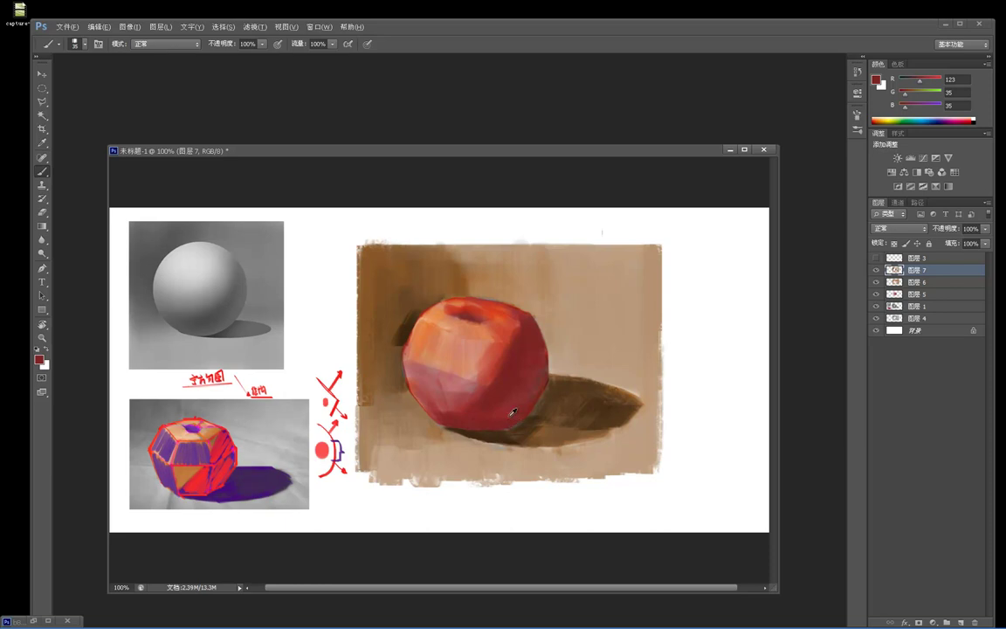
# Refine the apple's lower left edge, and deepen the background behind its upper left with dark browns (68, 44, 21) and (85, 56, 28).
pyautogui.keyDown('alt'); pyautogui.click(489, 430); pyautogui.keyUp('alt')
pyautogui.keyDown('alt'); pyautogui.click(428, 376); pyautogui.keyUp('alt')
pyautogui.keyDown('alt'); pyautogui.click(416, 309); pyautogui.keyUp('alt')
pyautogui.keyDown('alt'); pyautogui.click(410, 313); pyautogui.keyUp('alt')
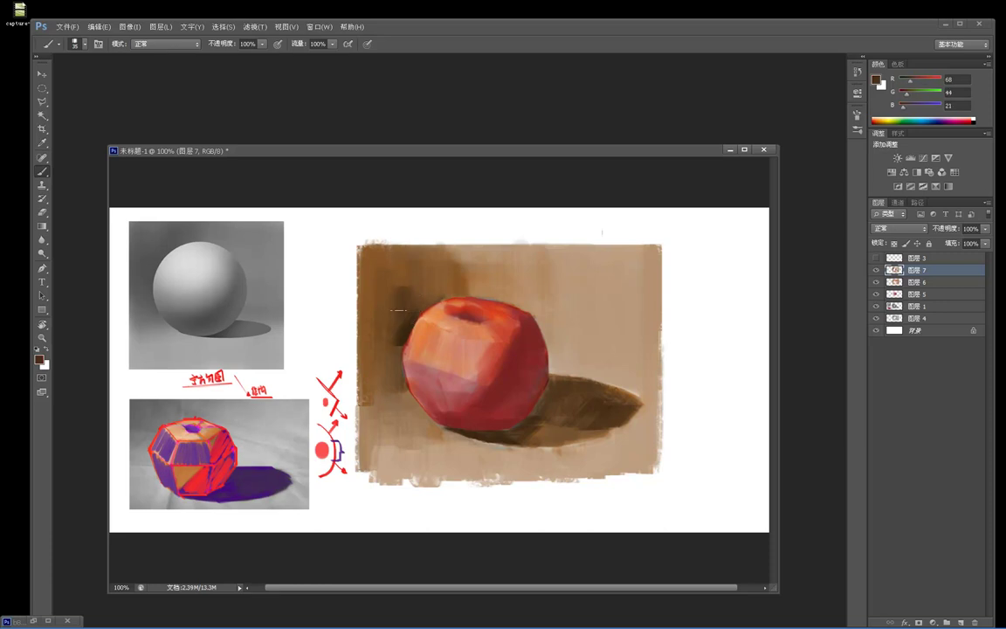
pyautogui.keyDown('alt'); pyautogui.click(401, 304); pyautogui.keyUp('alt')
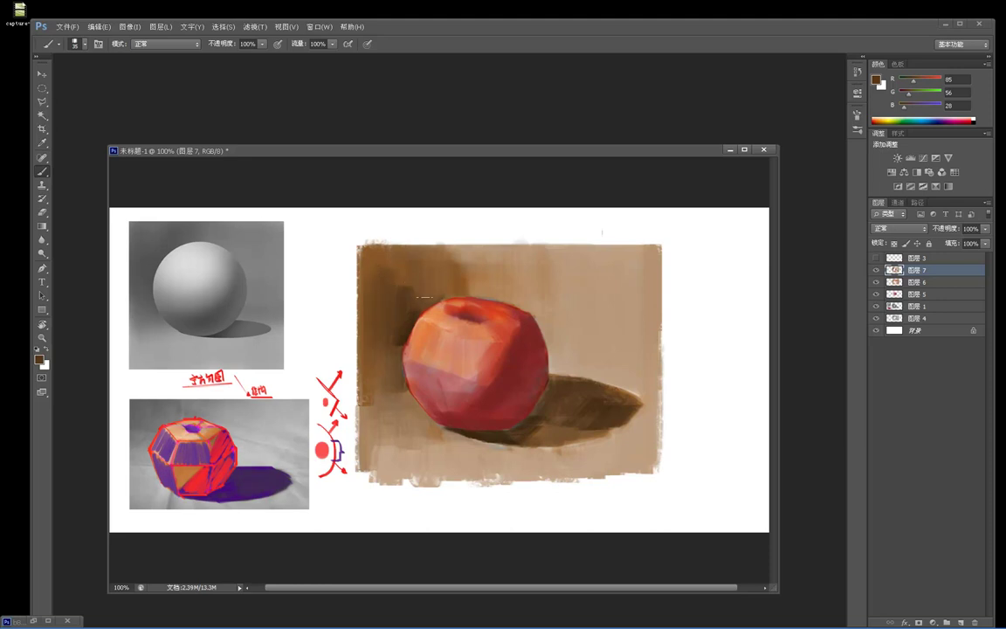
# Brighten the right background and the ground with light tan (199, 171, 145), extending ragged vertical strokes past the lower edge.
pyautogui.keyDown('alt'); pyautogui.click(637, 253); pyautogui.keyUp('alt')
pyautogui.keyDown('alt'); pyautogui.click(671, 284); pyautogui.keyUp('alt')
pyautogui.keyDown('alt'); pyautogui.click(653, 259); pyautogui.keyUp('alt')
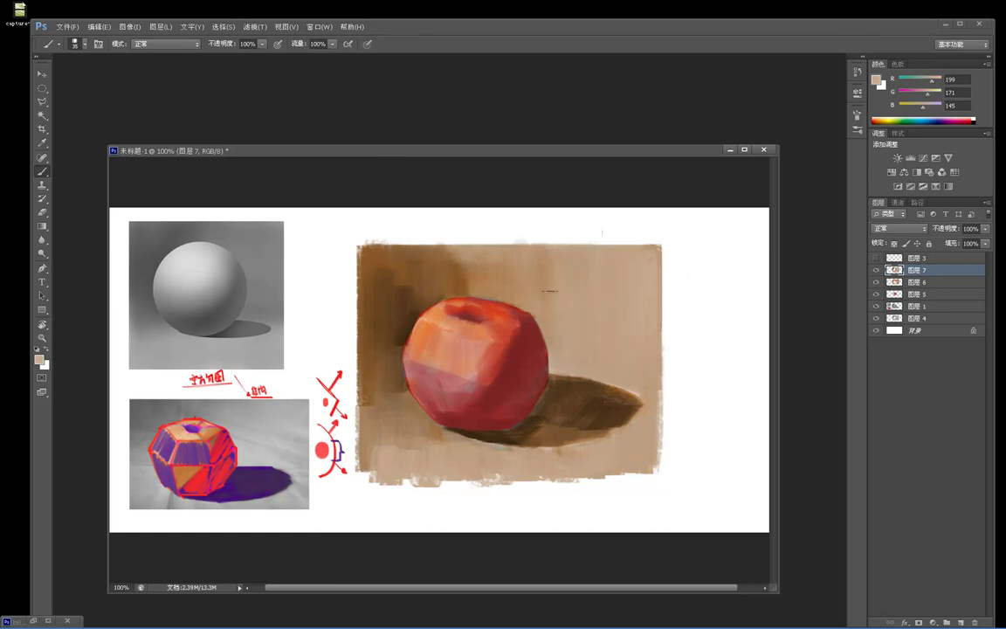
pyautogui.moveTo(650, 438)
pyautogui.mouseDown()
pyautogui.moveTo(607, 451)
pyautogui.moveTo(600, 442)
pyautogui.moveTo(596, 468)
pyautogui.moveTo(580, 456)
pyautogui.moveTo(572, 486)
pyautogui.moveTo(546, 478)
pyautogui.moveTo(536, 490)
pyautogui.moveTo(512, 490)
pyautogui.moveTo(491, 460)
pyautogui.moveTo(484, 501)
pyautogui.moveTo(468, 452)
pyautogui.moveTo(458, 446)
pyautogui.moveTo(449, 498)
pyautogui.moveTo(427, 449)
pyautogui.moveTo(414, 507)
pyautogui.moveTo(382, 422)
pyautogui.moveTo(362, 506)
pyautogui.moveTo(404, 415)
pyautogui.mouseUp()
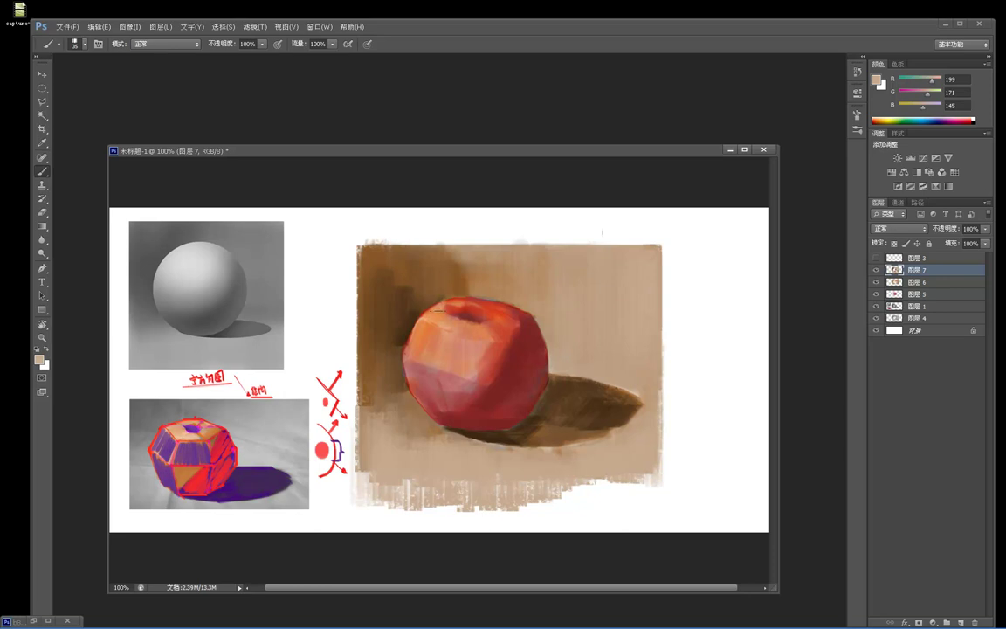
# Mix a brighter orange (234, 140, 89) and touch up the apple's top facets with it and sampled orange (222, 93, 42).
pyautogui.keyDown('alt'); pyautogui.click(427, 290); pyautogui.keyUp('alt')
pyautogui.click(39, 359)
pyautogui.moveTo(213, 199); pyautogui.dragTo(212, 191)
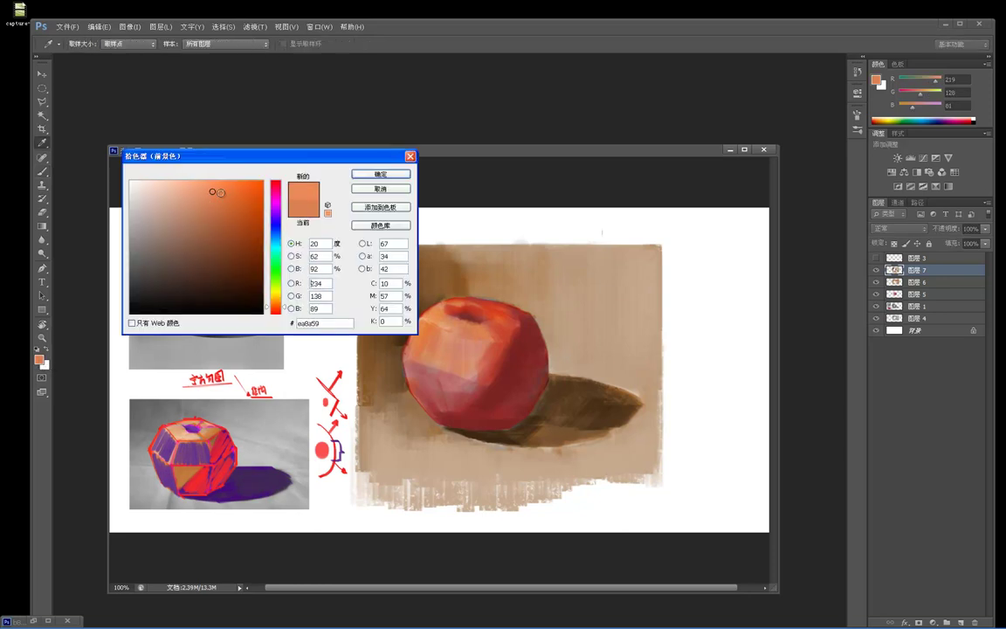
pyautogui.press('Return')
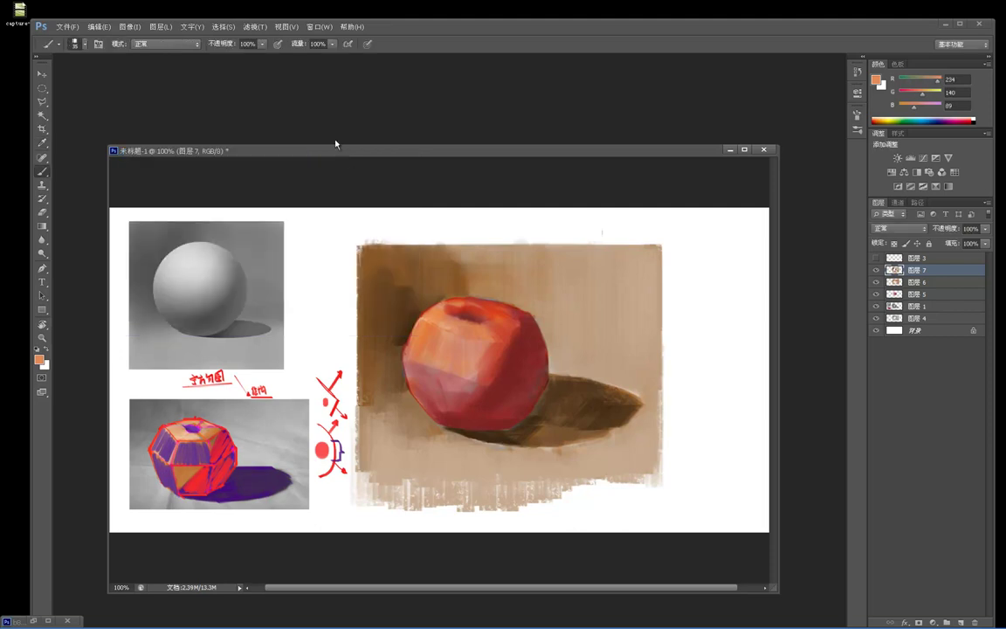
pyautogui.keyDown('alt'); pyautogui.click(453, 281); pyautogui.keyUp('alt')
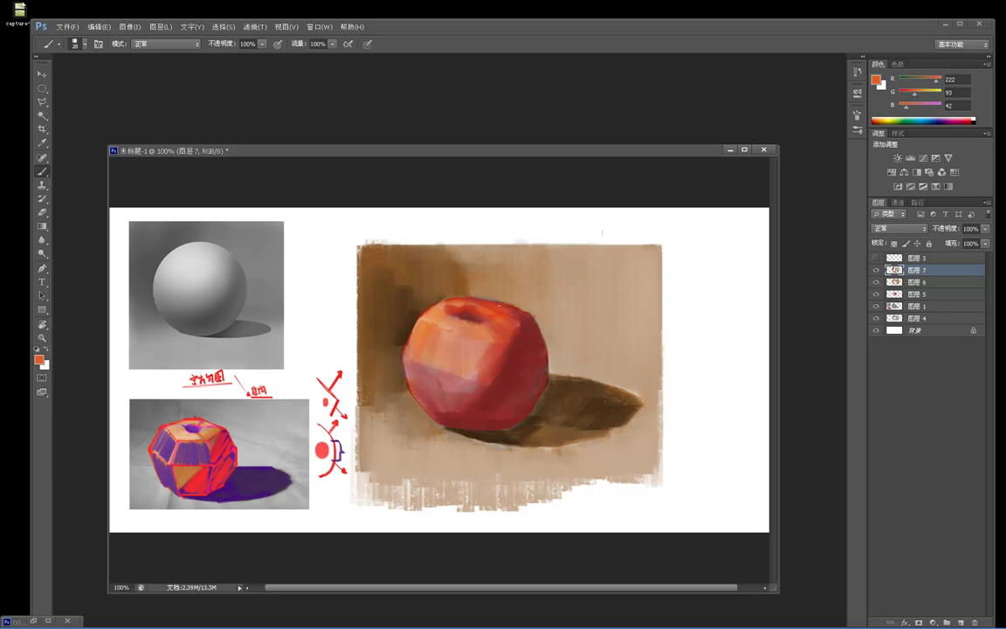
# Reshape the apple's left contour with brown (98, 68, 38) outside and oranges (224, 130, 75) and (208, 112, 74) inside.
pyautogui.keyDown('alt'); pyautogui.click(400, 351); pyautogui.keyUp('alt')
pyautogui.keyDown('alt'); pyautogui.click(396, 353); pyautogui.keyUp('alt')
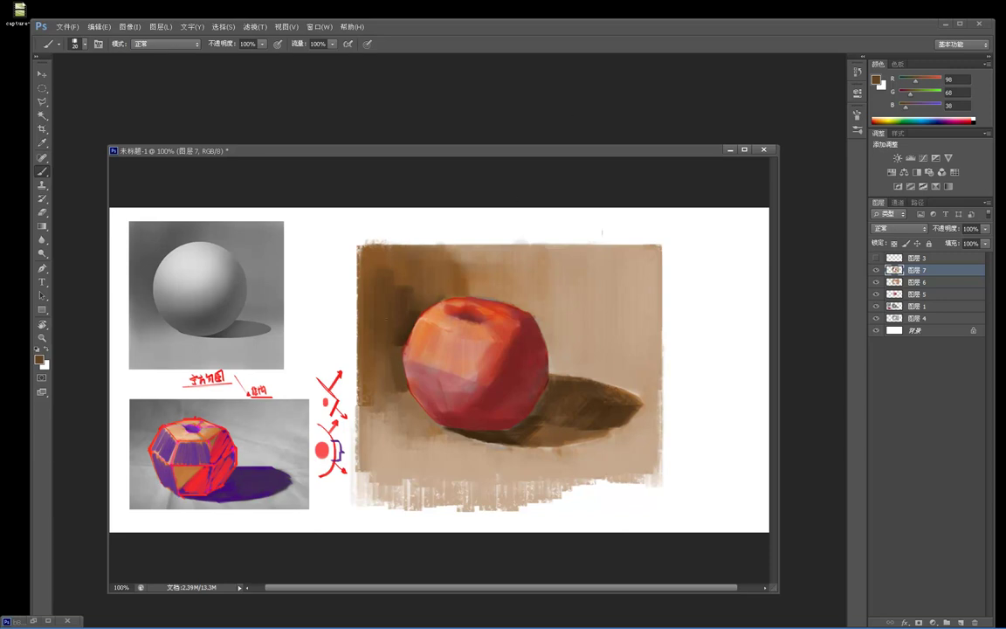
pyautogui.keyDown('alt'); pyautogui.click(416, 341); pyautogui.keyUp('alt')
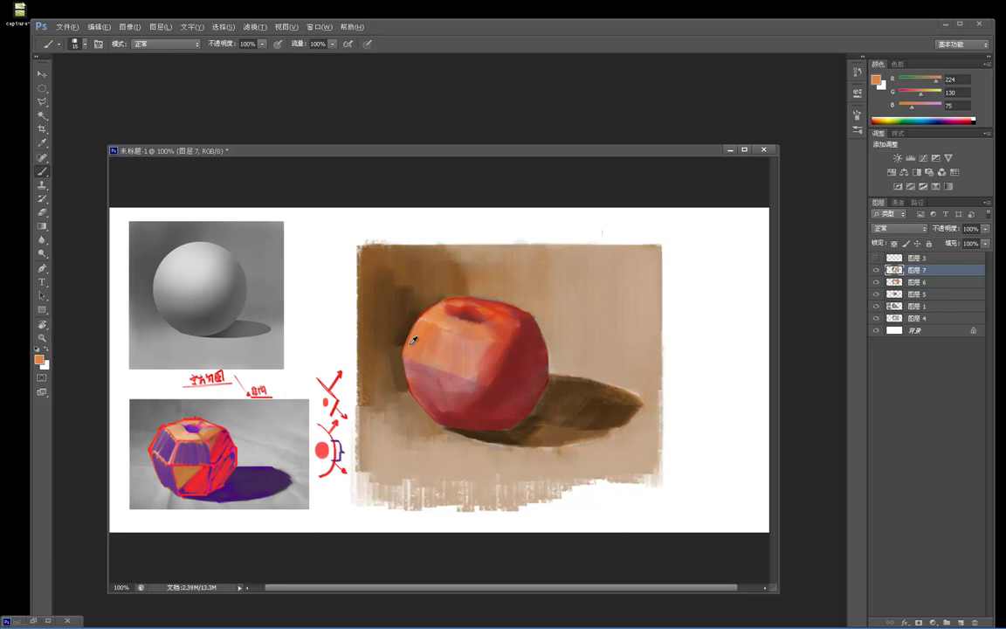
pyautogui.moveTo(412, 388); pyautogui.dragTo(405, 357)
pyautogui.hotkey('ctrl', 'z')
pyautogui.keyDown('alt'); pyautogui.click(415, 347); pyautogui.keyUp('alt')
pyautogui.keyDown('alt'); pyautogui.click(413, 385); pyautogui.keyUp('alt')
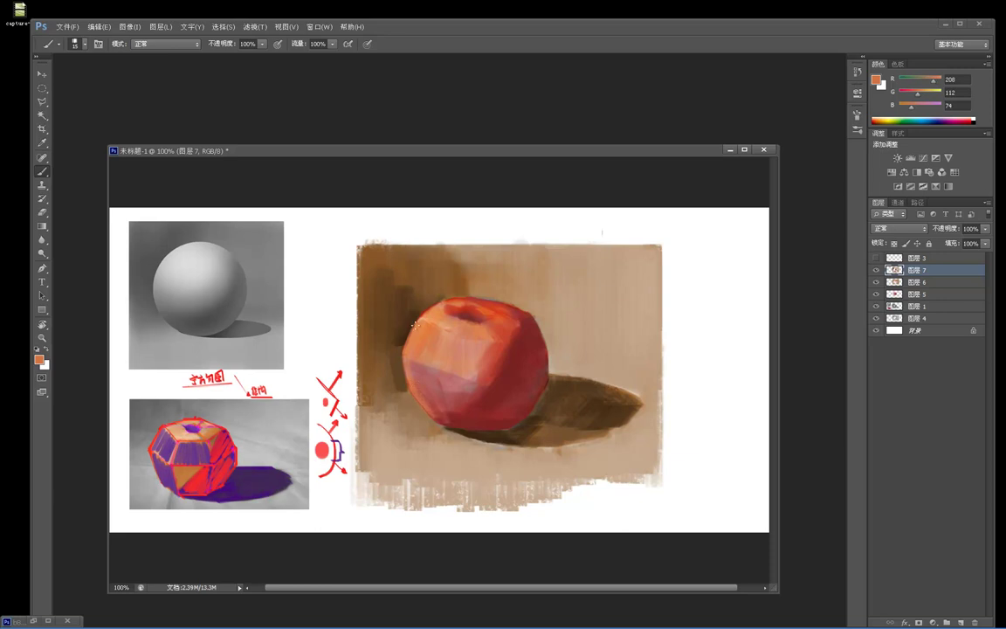
# Blend the apple's front and lower left facets with sampled reds (154, 62, 49) and (194, 72, 55), using a size 30 brush.
pyautogui.press(']')
pyautogui.keyDown('alt'); pyautogui.click(452, 417); pyautogui.keyUp('alt')
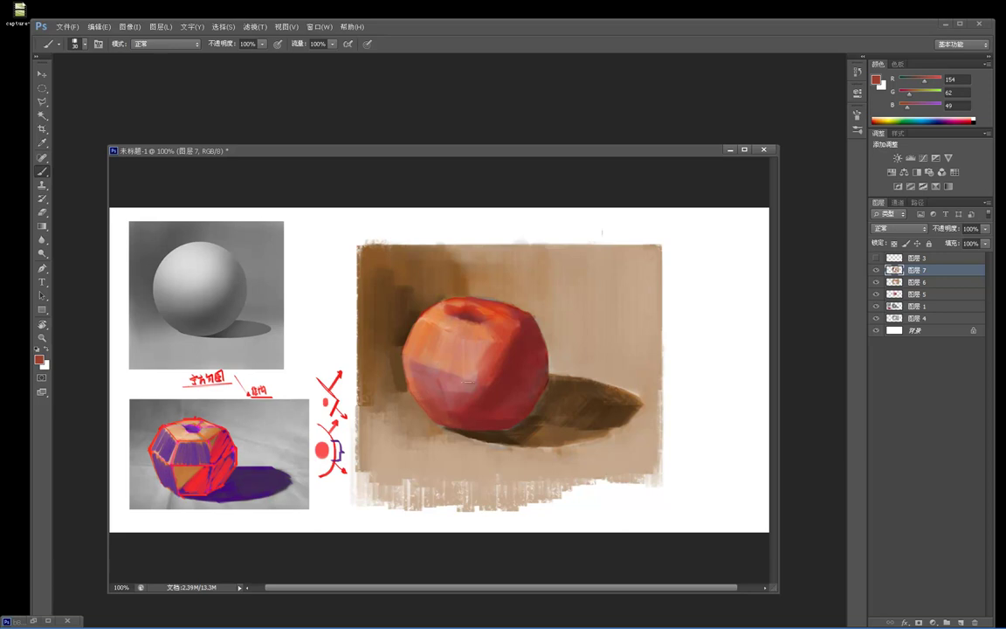
pyautogui.keyDown('alt'); pyautogui.click(499, 353); pyautogui.keyUp('alt')
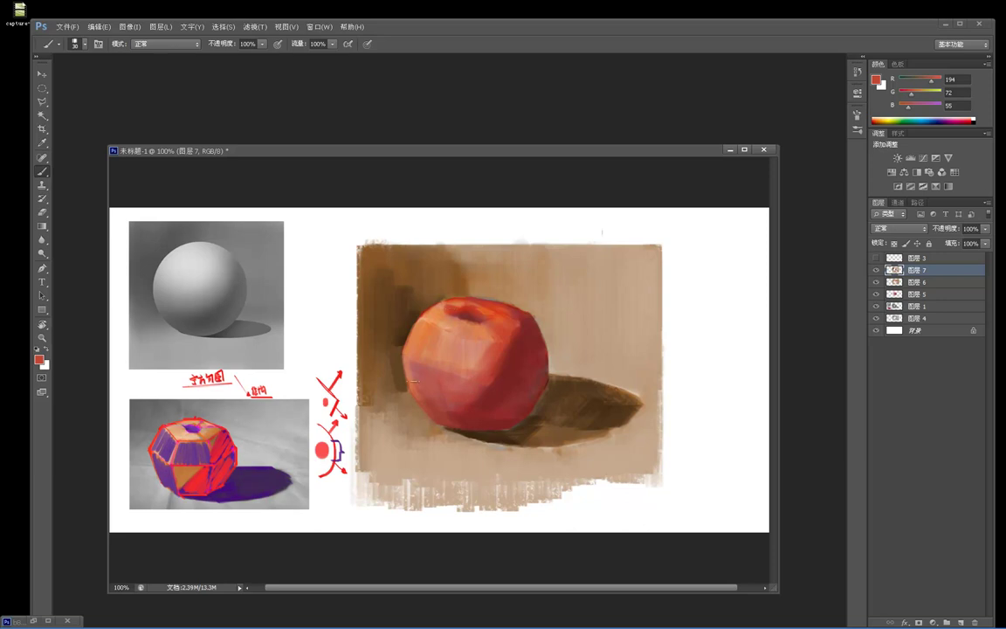
# Touch up the background around the apple with light tan (191, 162, 133) and sampled browns (145, 109, 74) and (74, 47, 23).
pyautogui.press('m')
pyautogui.press('b')
pyautogui.keyDown('alt'); pyautogui.click(580, 269); pyautogui.keyUp('alt')
pyautogui.keyDown('alt'); pyautogui.click(543, 286); pyautogui.keyUp('alt')
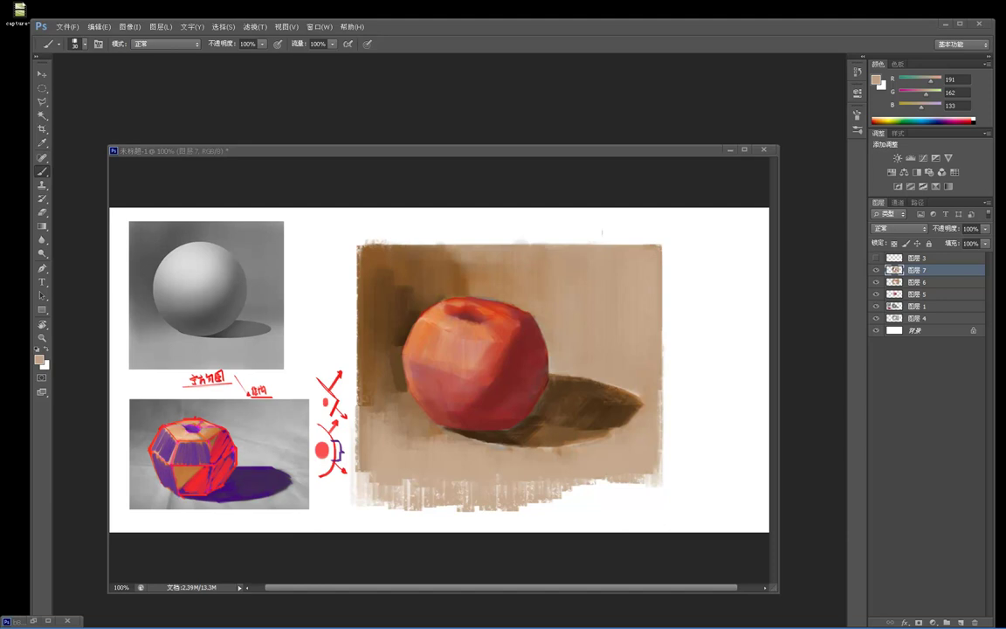
pyautogui.click(520, 426)
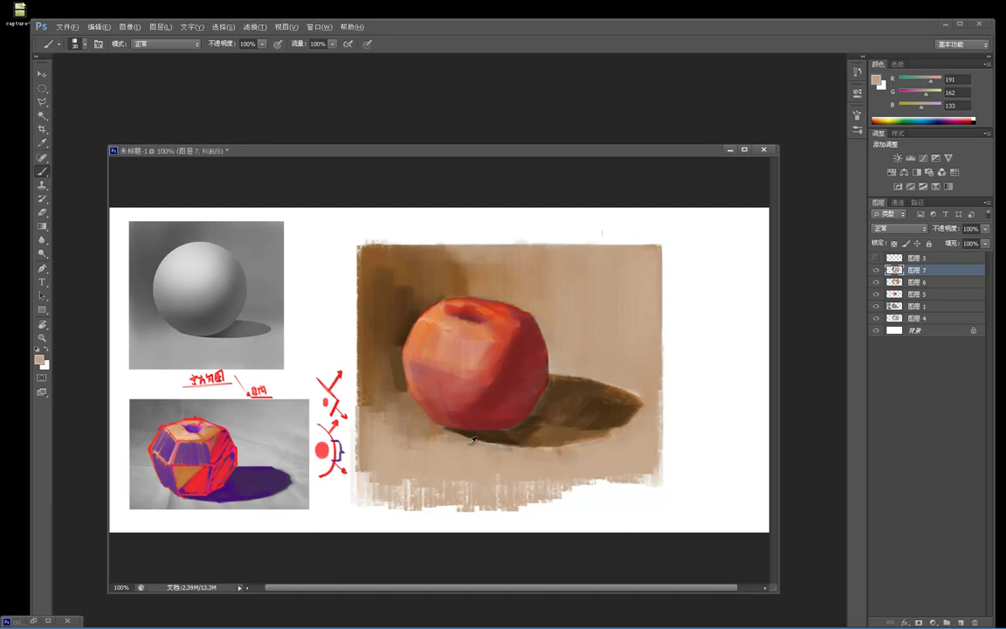
pyautogui.keyDown('alt'); pyautogui.click(398, 384); pyautogui.keyUp('alt')
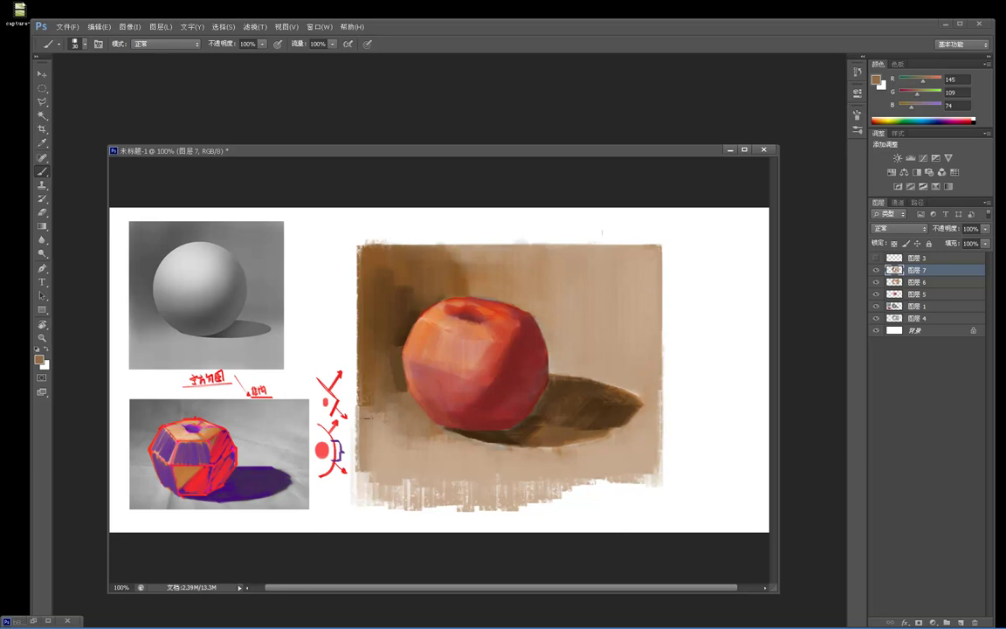
pyautogui.keyDown('alt'); pyautogui.click(403, 326); pyautogui.keyUp('alt')
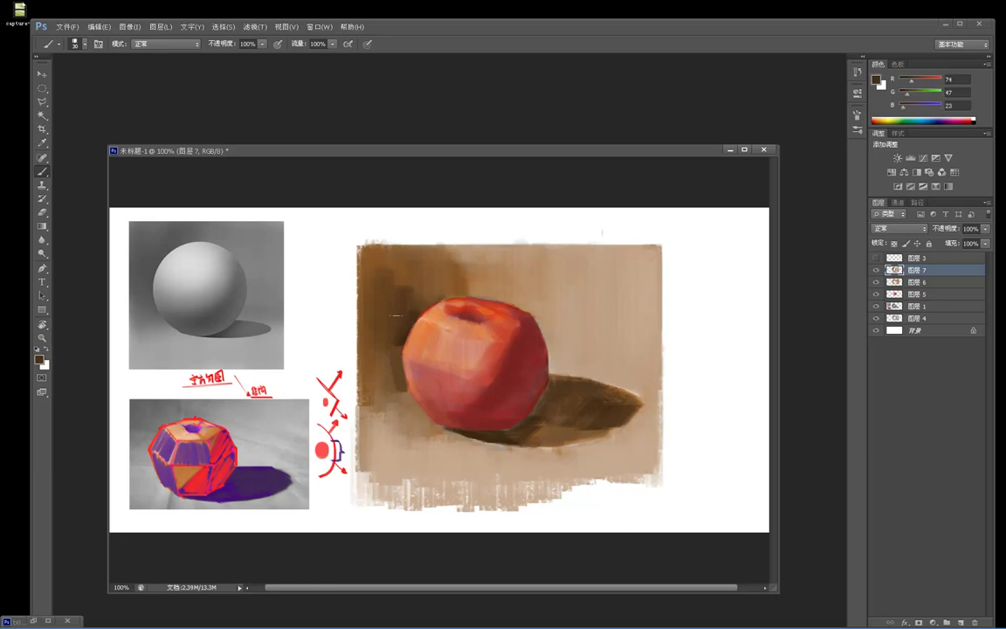
# Refine the apple's top facets and rim with oranges (214, 125, 84) and (231, 133, 66), using a size 20 brush.
pyautogui.press(']')
pyautogui.keyDown('alt'); pyautogui.click(426, 294); pyautogui.keyUp('alt')
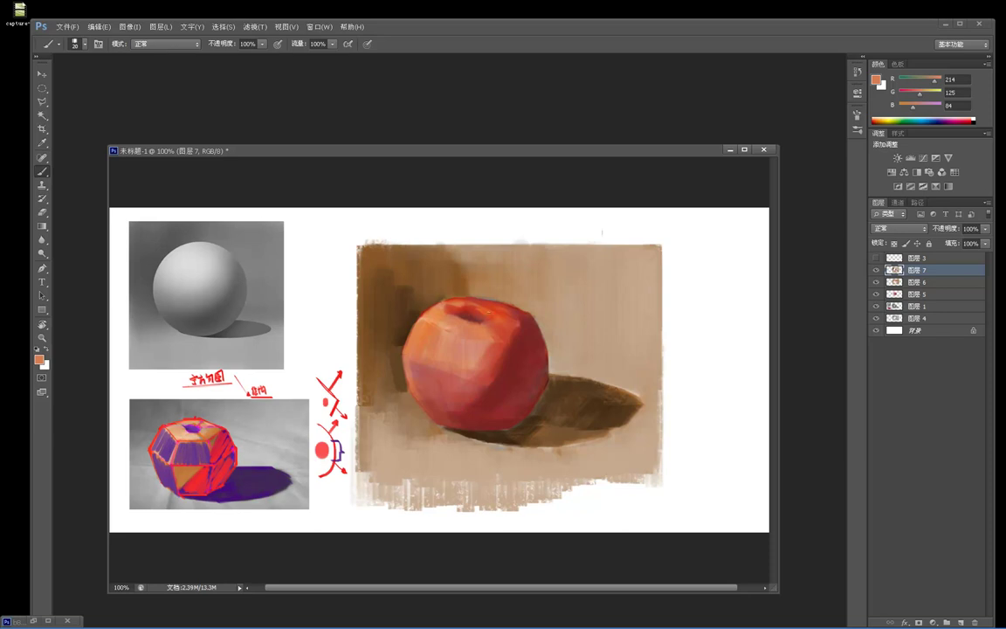
pyautogui.keyDown('alt'); pyautogui.click(400, 281); pyautogui.keyUp('alt')
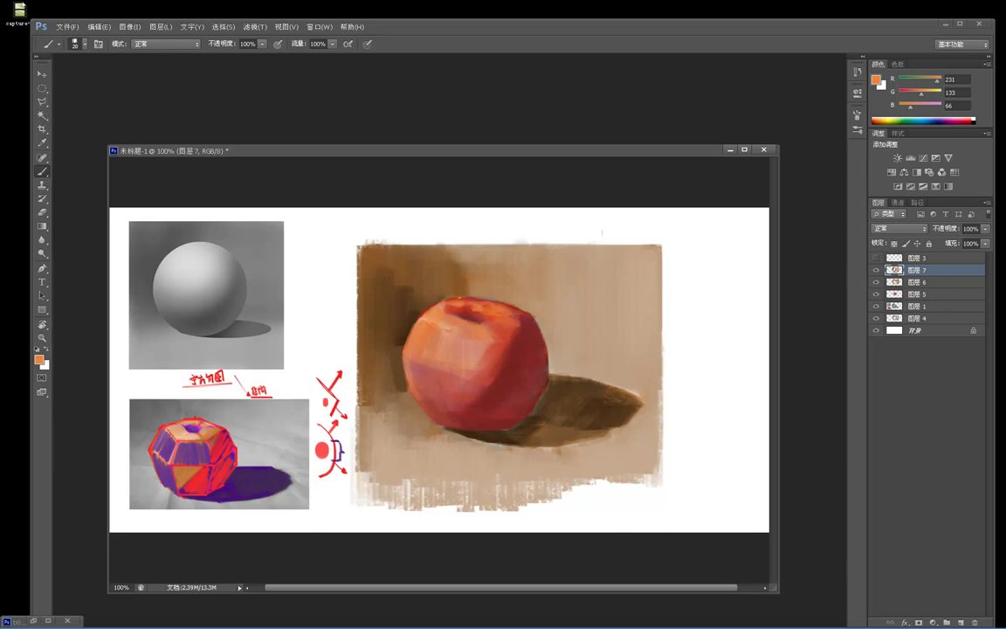
# Clean up the apple's top contour and the background above it with sampled browns (151, 99, 50), (177, 133, 91) and (174, 128, 82).
pyautogui.keyDown('alt'); pyautogui.click(425, 260); pyautogui.keyUp('alt')
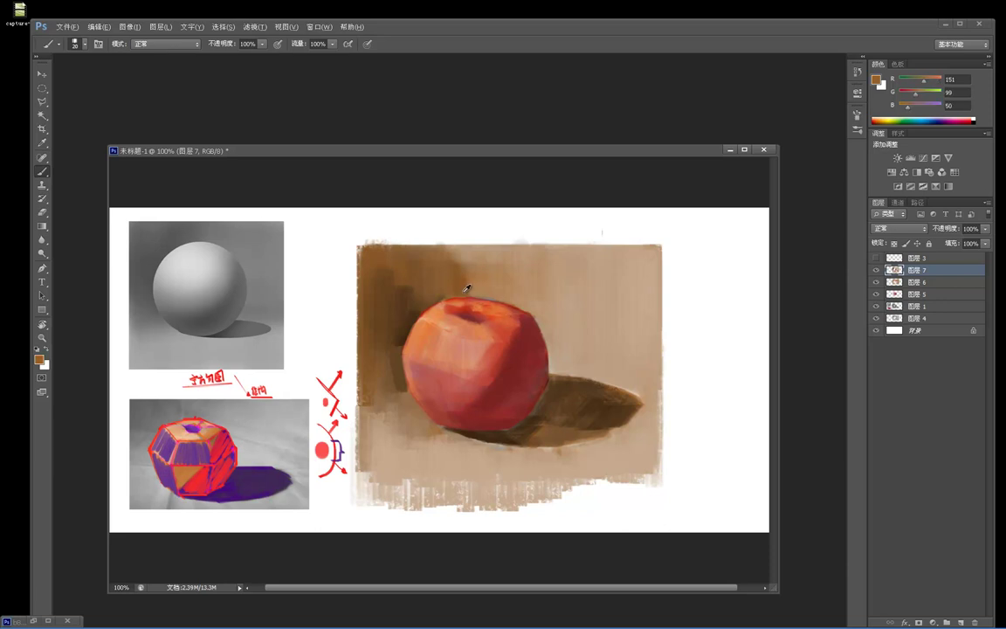
pyautogui.moveTo(475, 297); pyautogui.dragTo(514, 301)
pyautogui.keyDown('alt'); pyautogui.click(505, 287); pyautogui.keyUp('alt')
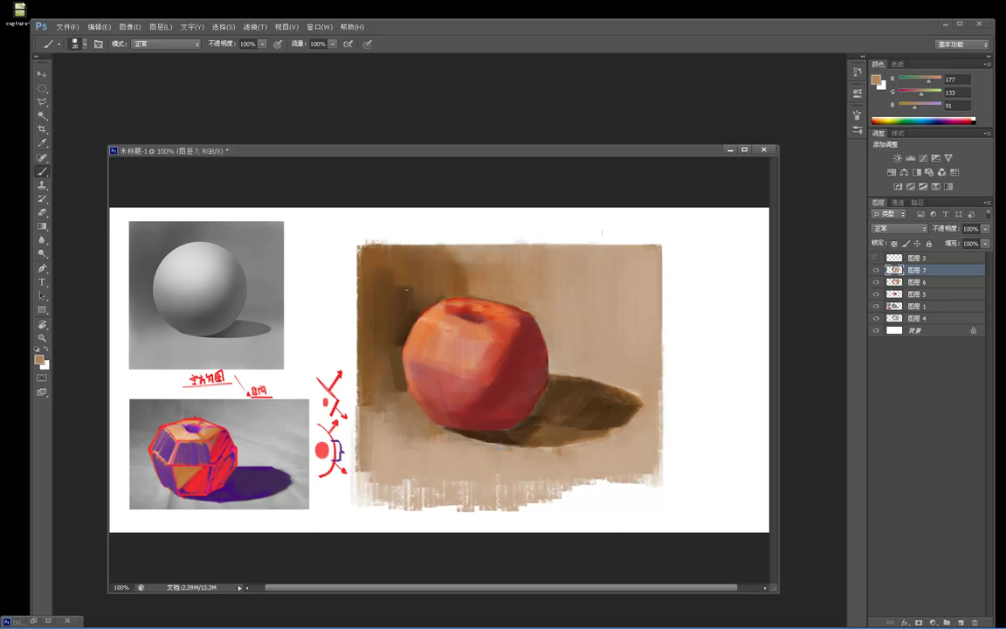
pyautogui.keyDown('alt'); pyautogui.click(484, 282); pyautogui.keyUp('alt')
pyautogui.keyDown('alt'); pyautogui.click(484, 282); pyautogui.keyUp('alt')
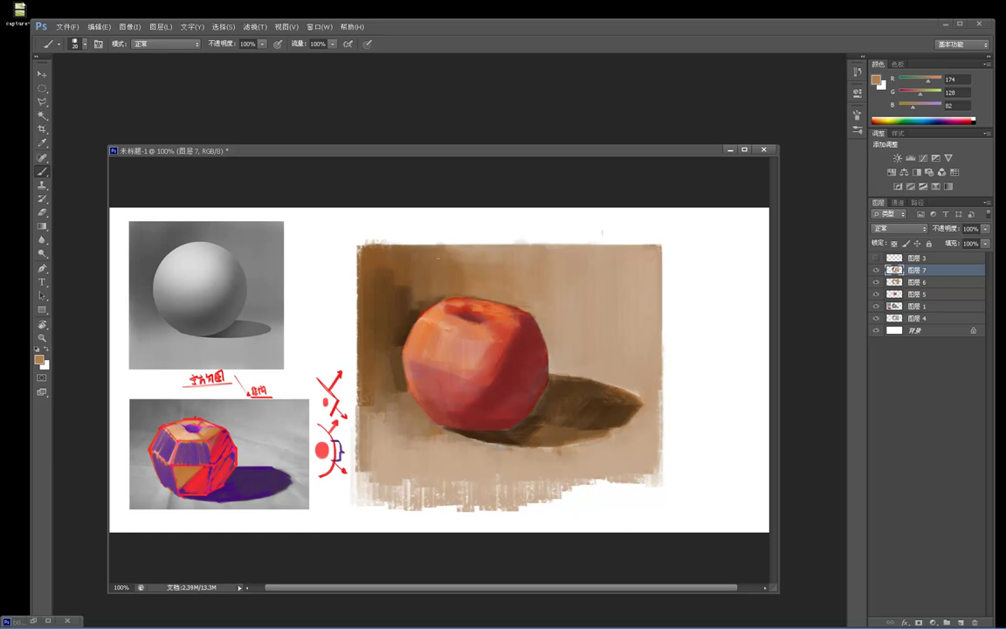
pyautogui.keyDown('alt'); pyautogui.click(648, 326); pyautogui.keyUp('alt')
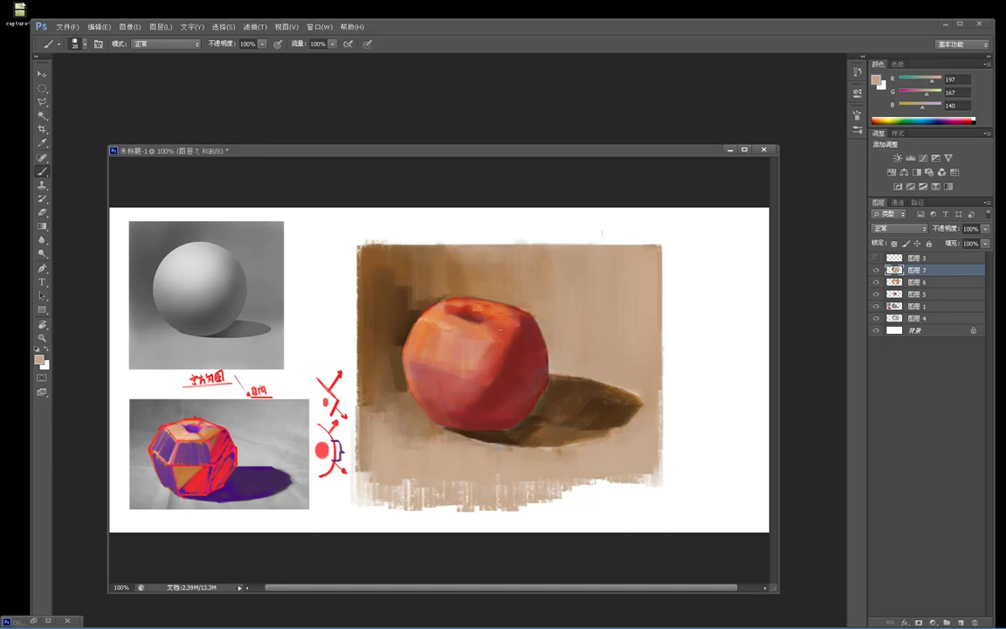
# Set the foreground color to orange (214, 125, 83) sampled from the apple's top facet.
pyautogui.keyDown('alt'); pyautogui.click(526, 345); pyautogui.keyUp('alt')
pyautogui.click(40, 360)
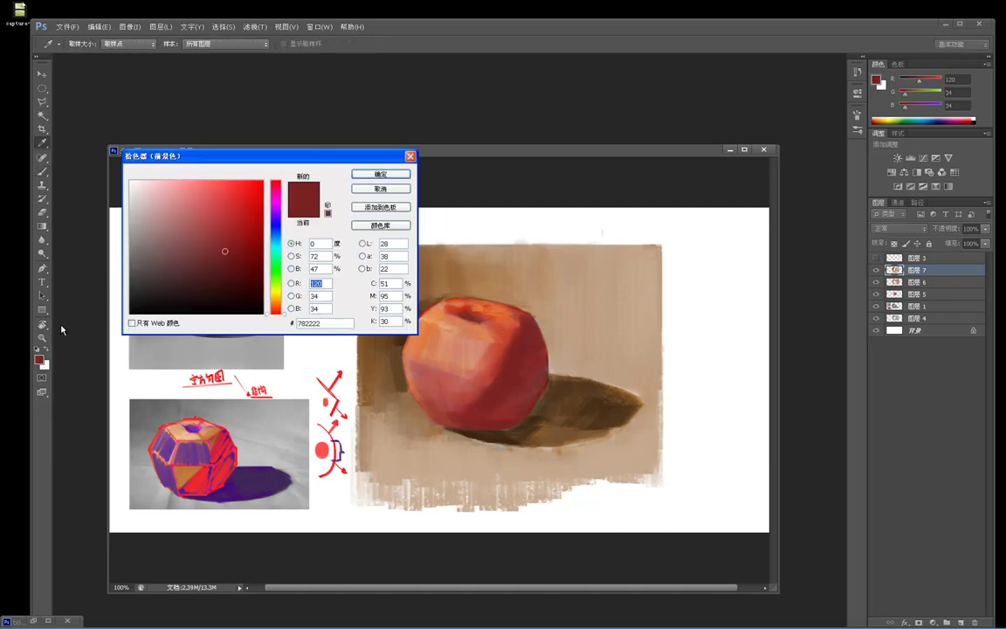
pyautogui.click(231, 268)
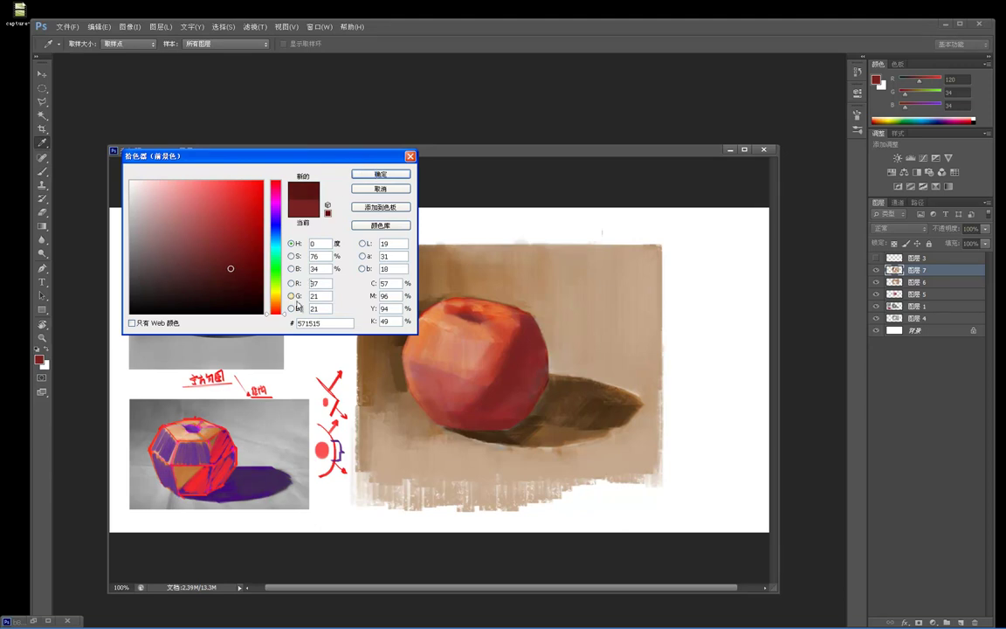
pyautogui.click(282, 179)
pyautogui.click(462, 322)
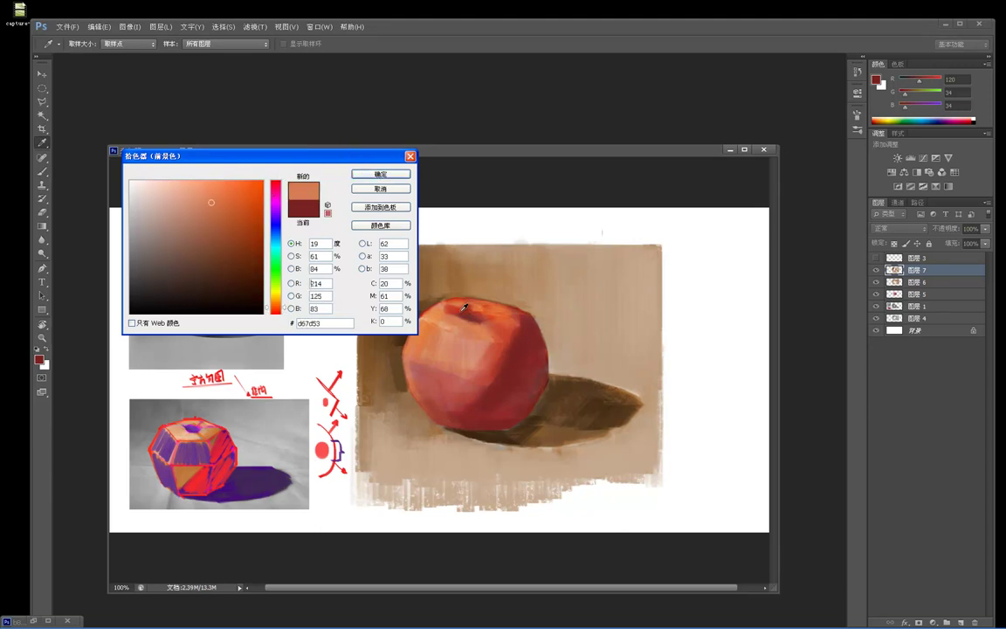
pyautogui.click(388, 175)
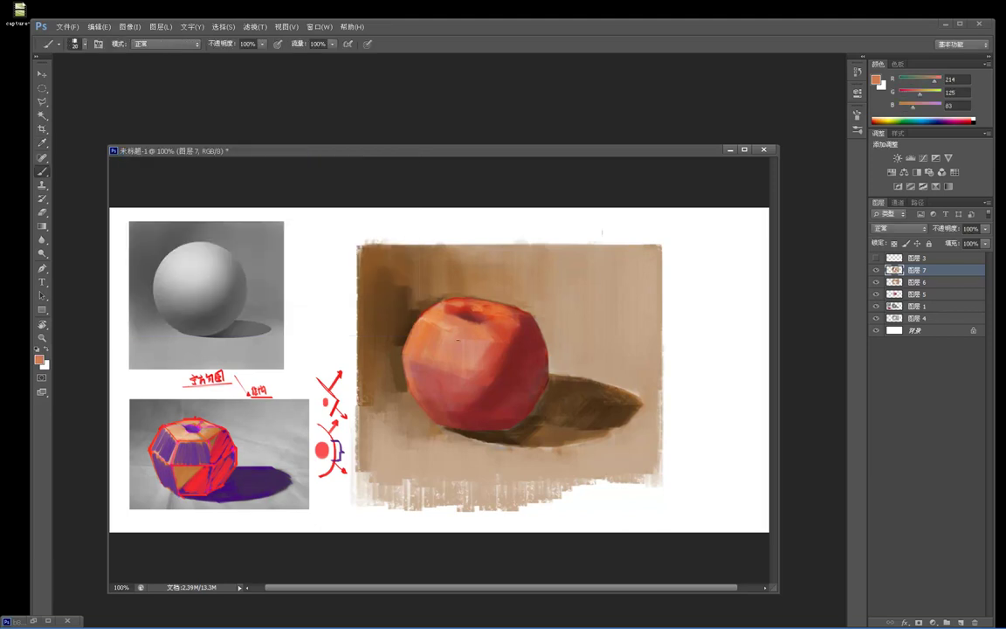
# Darken the apple's upper right facet with dark red (65, 5, 5) and blend it with sampled red (131, 36, 36).
pyautogui.click(40, 359)
pyautogui.click(517, 349)
pyautogui.click(253, 281)
pyautogui.click(378, 174)
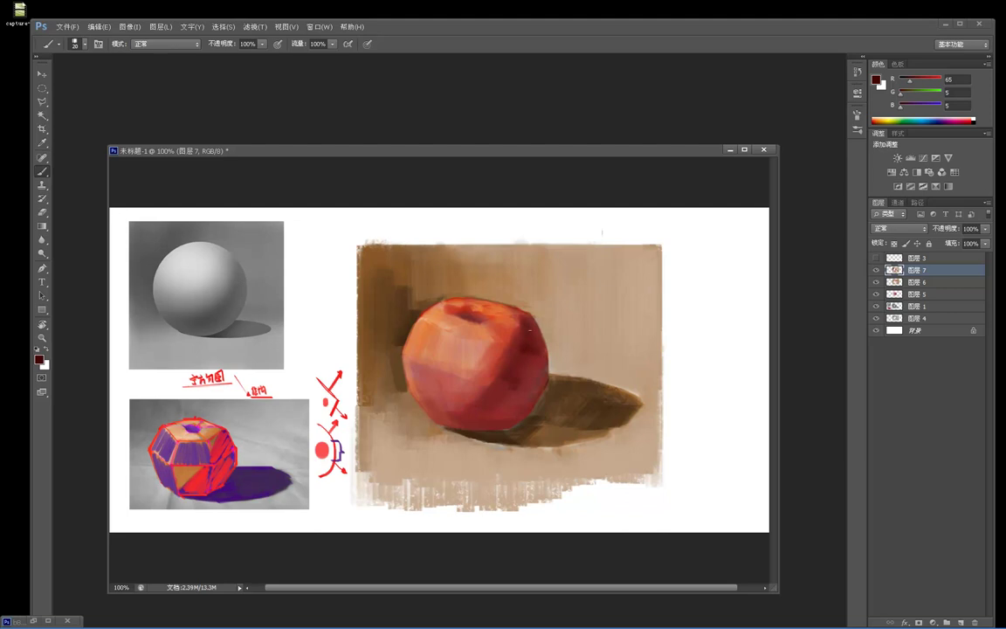
pyautogui.keyDown('alt'); pyautogui.click(540, 357); pyautogui.keyUp('alt')
pyautogui.keyDown('alt'); pyautogui.click(528, 379); pyautogui.keyUp('alt')
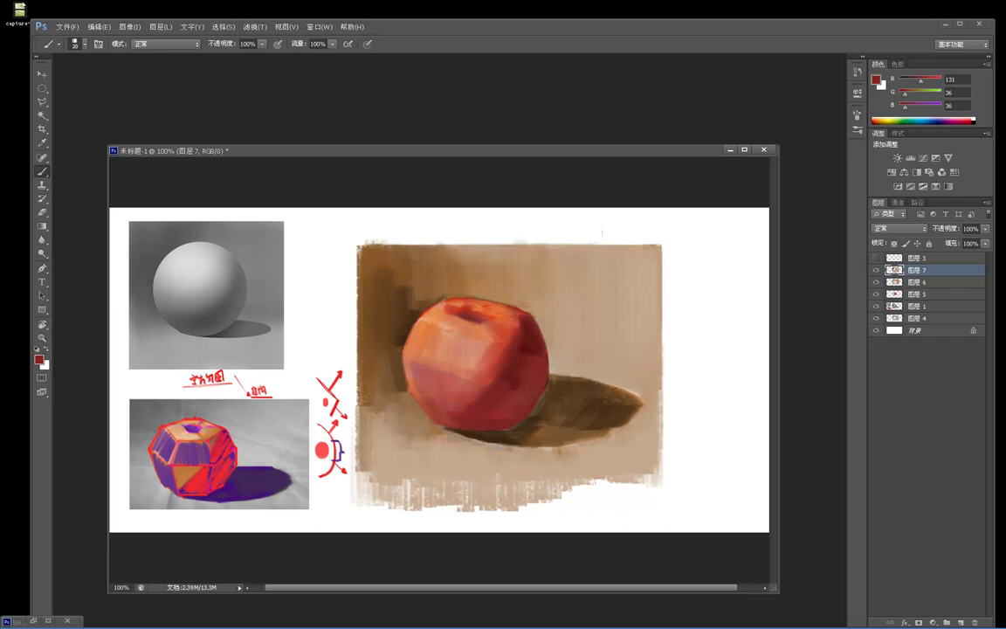
# Deepen the apple's right side with reddish brown (96, 28, 13) at brush size 25, and sample rim orange (226, 114, 57).
pyautogui.keyDown('alt'); pyautogui.click(526, 346); pyautogui.keyUp('alt')
pyautogui.click(39, 359)
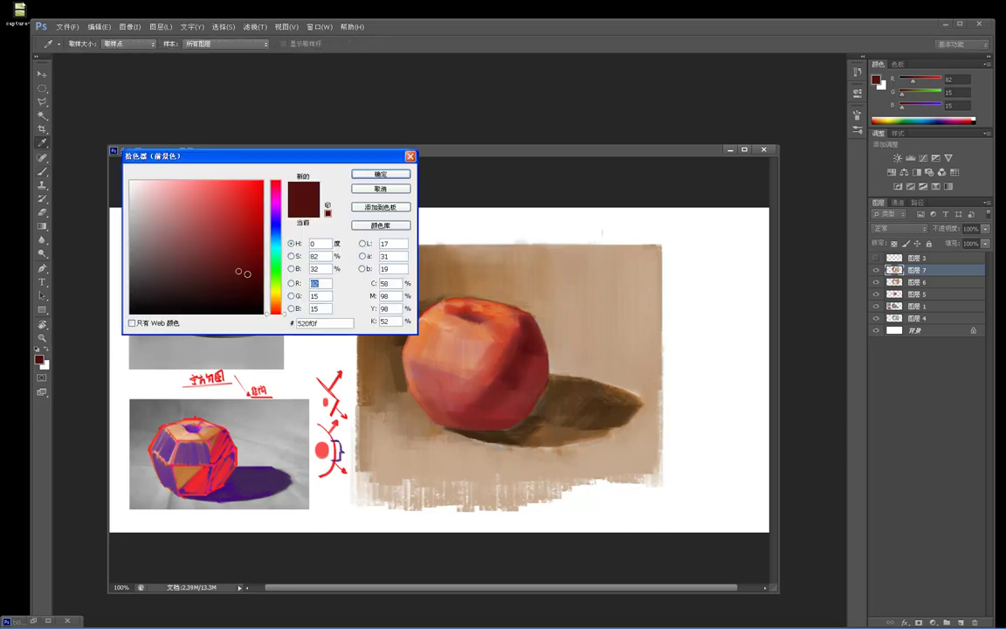
pyautogui.click(246, 263)
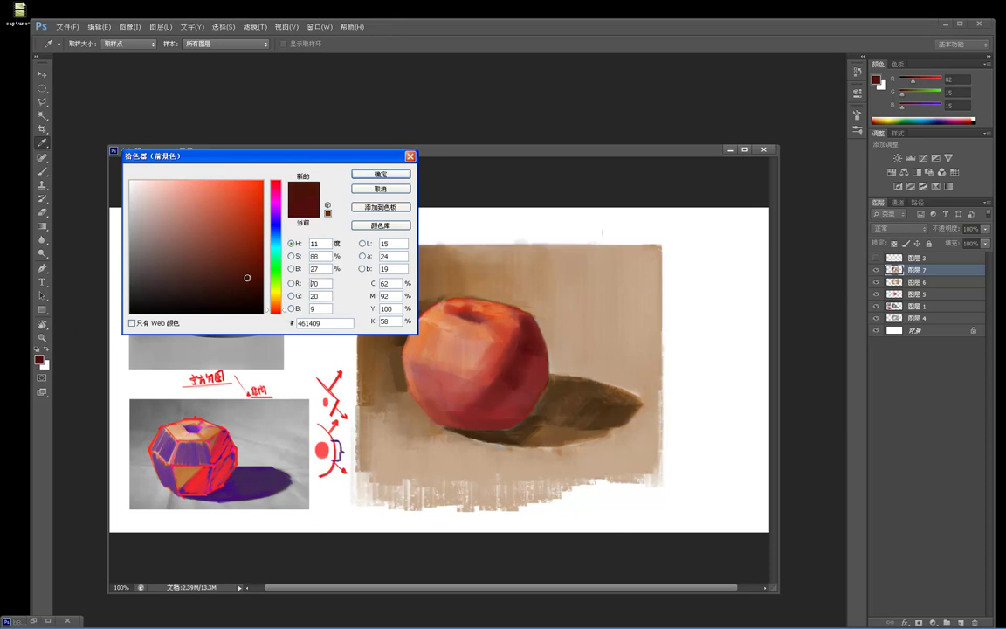
pyautogui.click(371, 175)
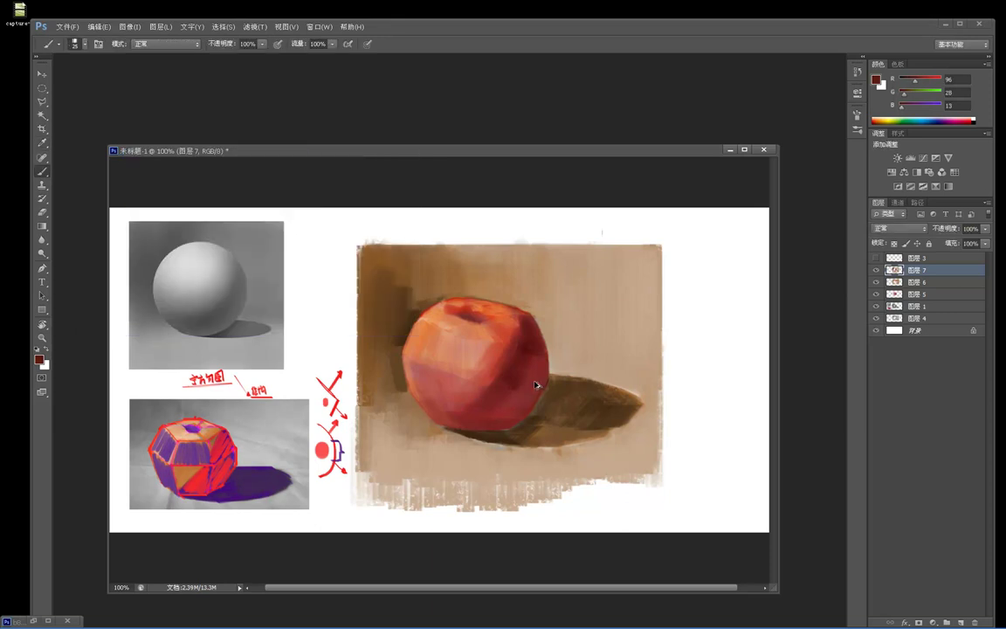
pyautogui.keyDown('alt'); pyautogui.click(526, 324); pyautogui.keyUp('alt')
pyautogui.keyDown('alt'); pyautogui.click(526, 323); pyautogui.keyUp('alt')
pyautogui.keyDown('alt'); pyautogui.click(431, 328); pyautogui.keyUp('alt')
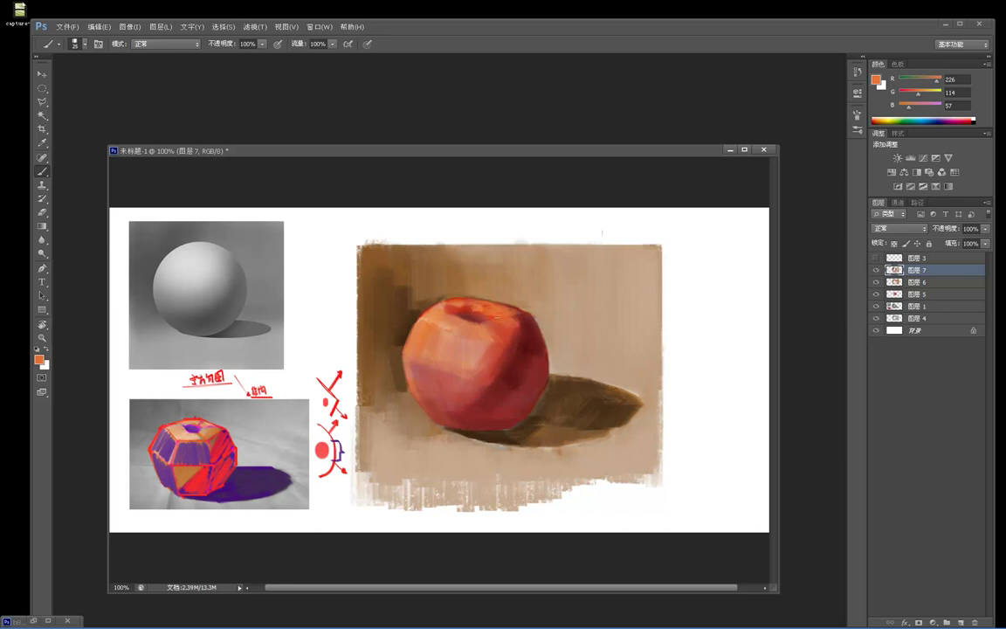
# Sample the background tan (176, 131, 89) and outline the background above the apple's top right contour with the Polygonal Lasso.
pyautogui.keyDown('alt'); pyautogui.click(487, 284); pyautogui.keyUp('alt')
pyautogui.scroll(1, 489, 287)
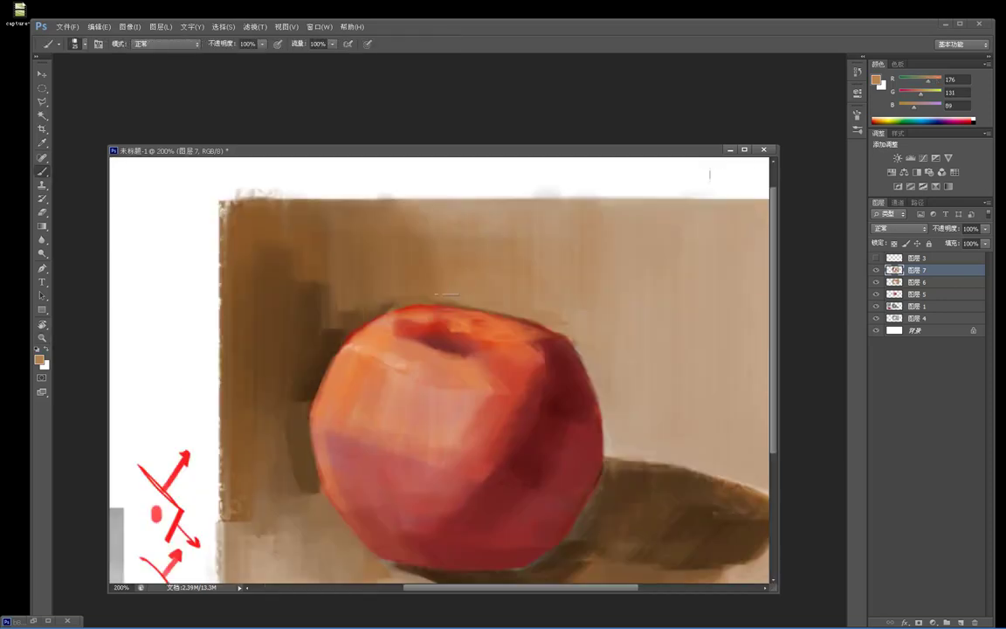
pyautogui.press('m')
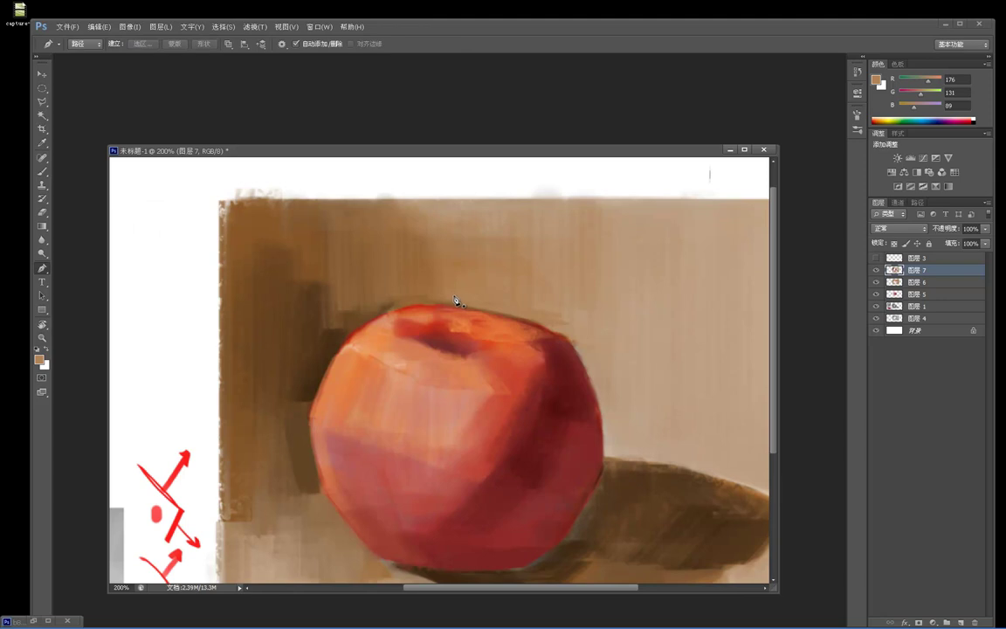
pyautogui.press('l')
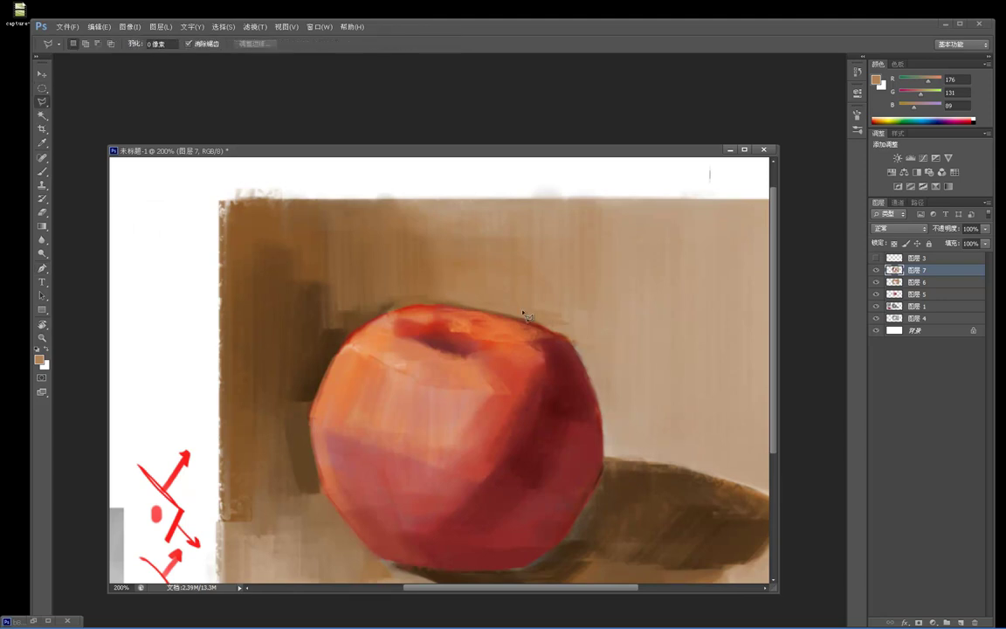
pyautogui.click(571, 344)
pyautogui.click(402, 305)
pyautogui.click(398, 218)
pyautogui.click(521, 218)
pyautogui.click(559, 251)
pyautogui.click(603, 408)
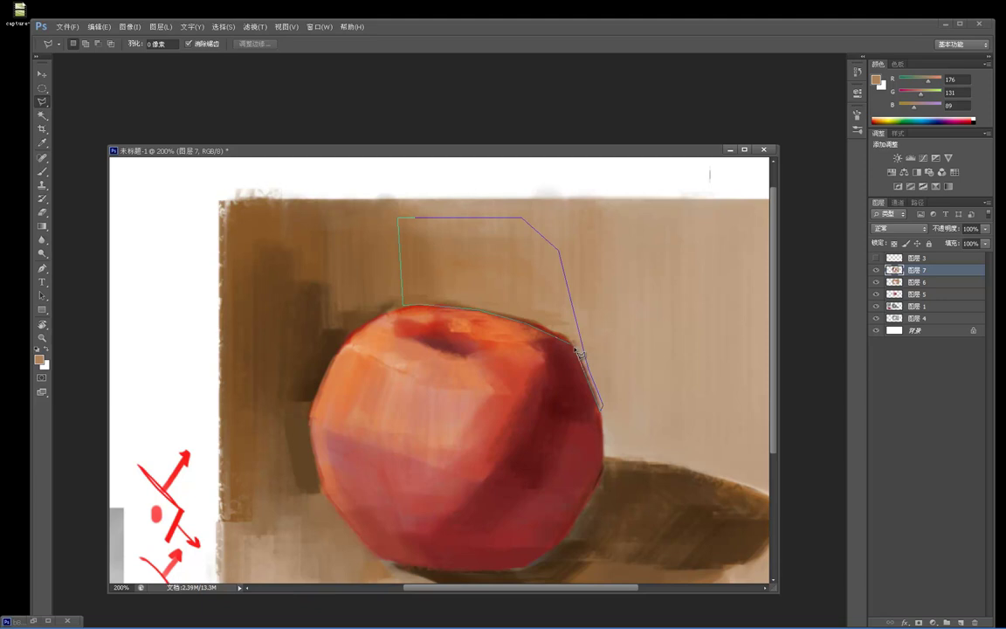
pyautogui.click(573, 346)
# Paint the selected background above the apple with tan (176, 133, 90), deselect it and check the whole picture.
pyautogui.press('b')
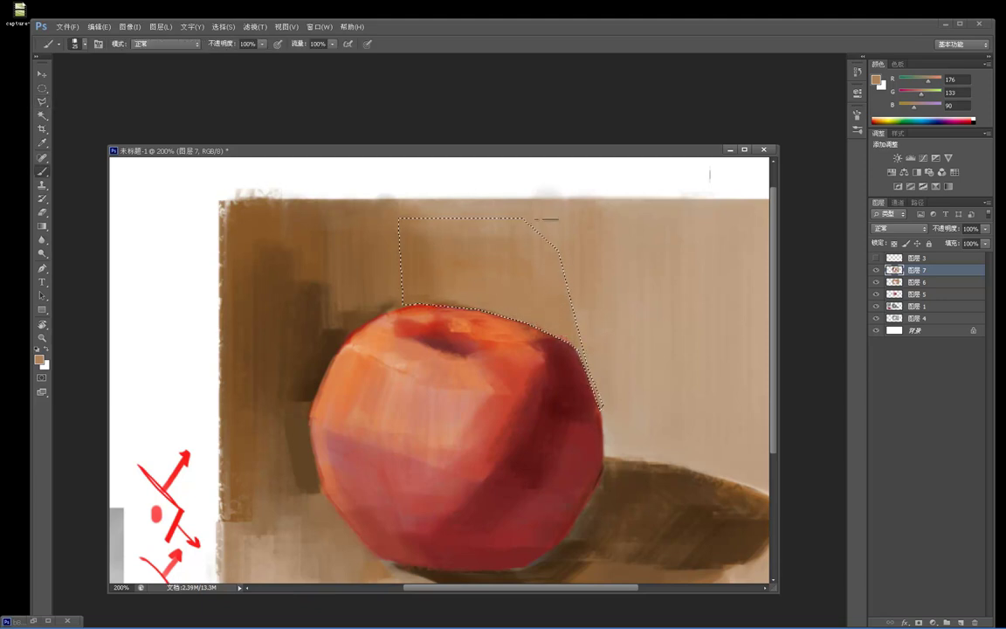
pyautogui.moveTo(428, 293); pyautogui.dragTo(396, 281)
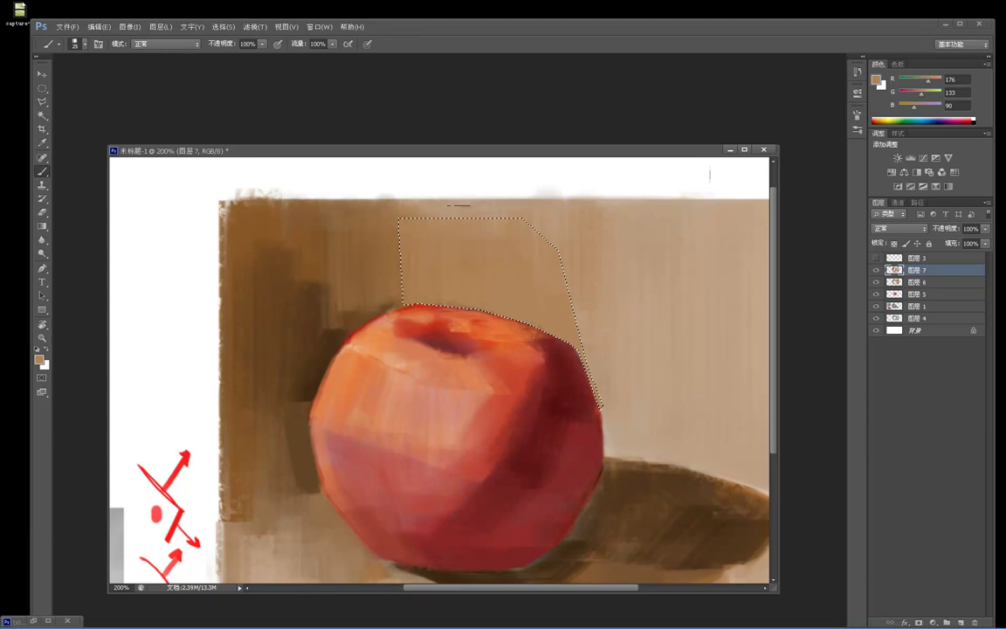
pyautogui.press('m')
pyautogui.click(555, 199)
pyautogui.press('z')
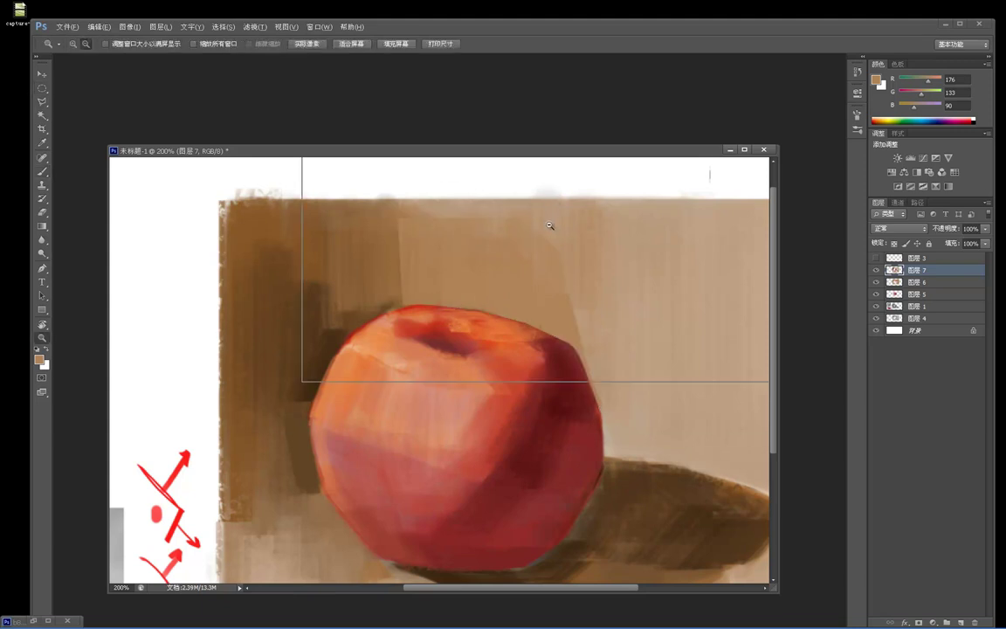
pyautogui.keyDown('alt'); pyautogui.click(549, 225); pyautogui.keyUp('alt')
pyautogui.keyDown('alt'); pyautogui.click(547, 224); pyautogui.keyUp('alt')
pyautogui.keyDown('alt'); pyautogui.click(528, 214); pyautogui.keyUp('alt')
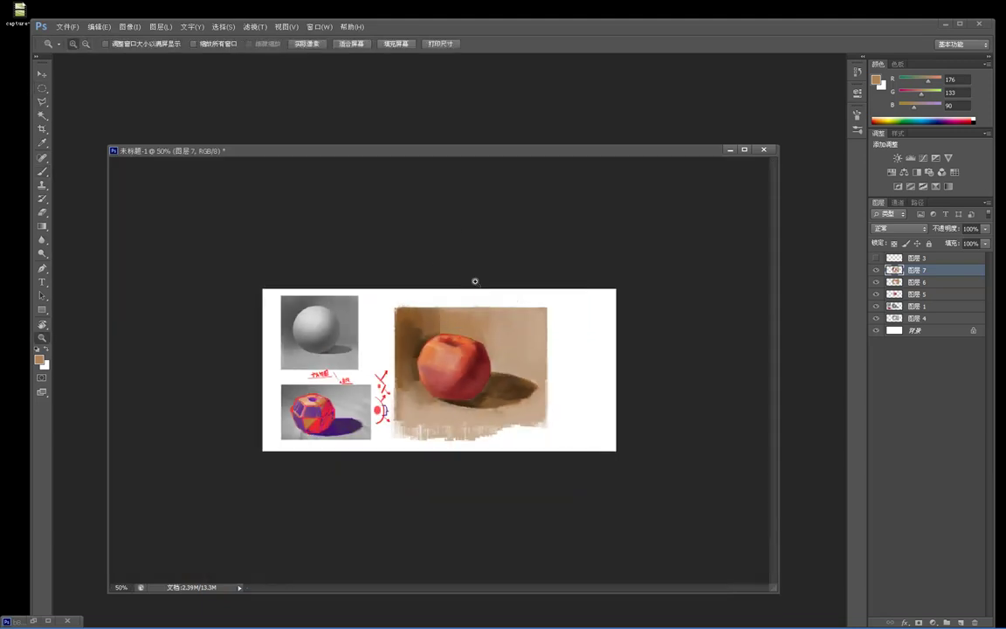
# Select the background left of the apple with the Polygonal Lasso, following its contour from top to base and the picture's left edge.
pyautogui.click(442, 308)
pyautogui.click(440, 302)
pyautogui.moveTo(441, 300); pyautogui.dragTo(455, 292)
pyautogui.press('l')
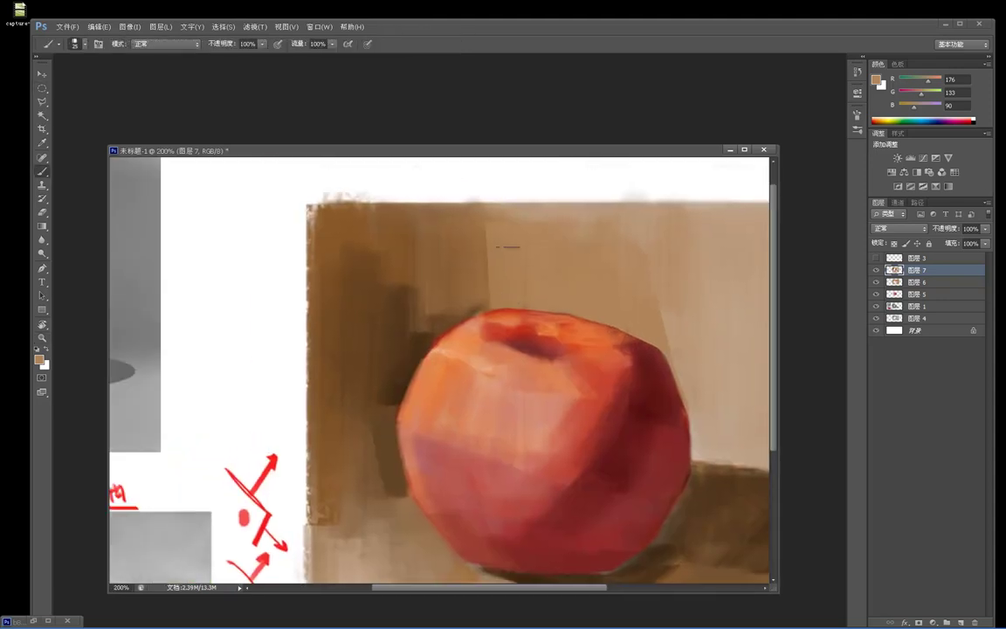
pyautogui.click(491, 204)
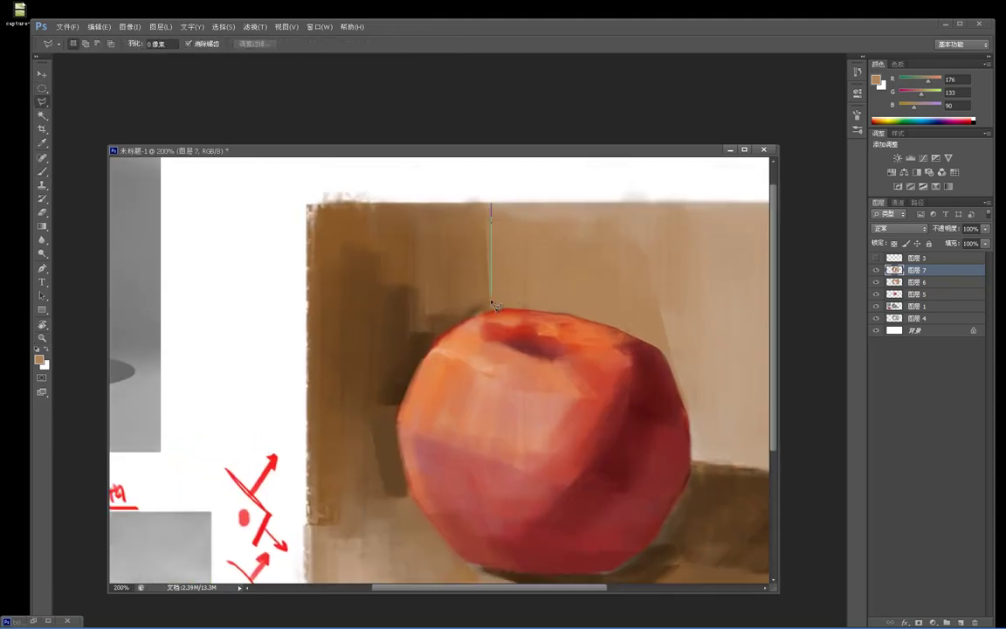
pyautogui.click(491, 310)
pyautogui.click(435, 338)
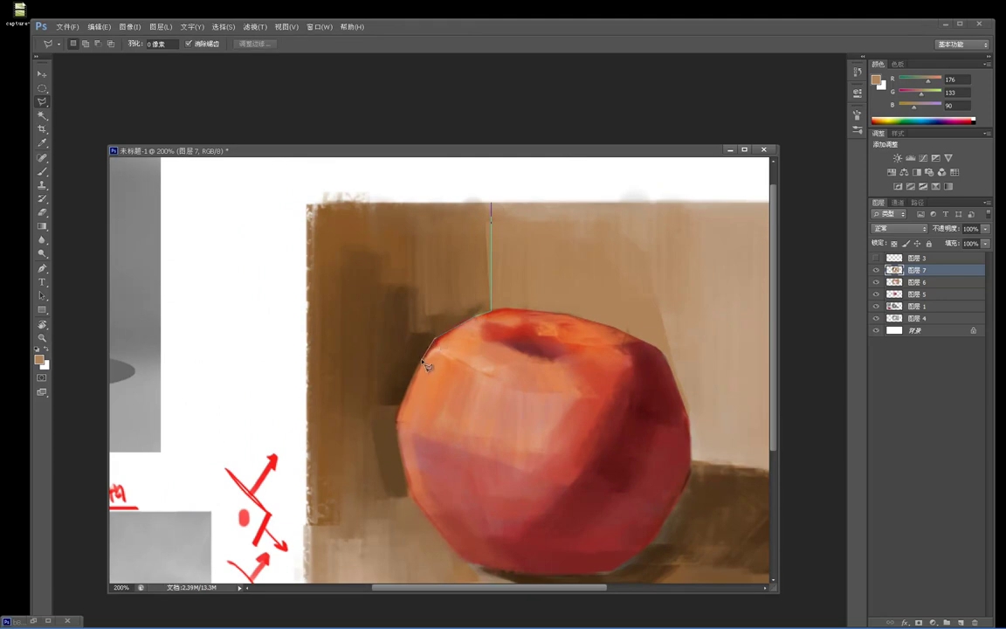
pyautogui.click(398, 421)
pyautogui.click(403, 456)
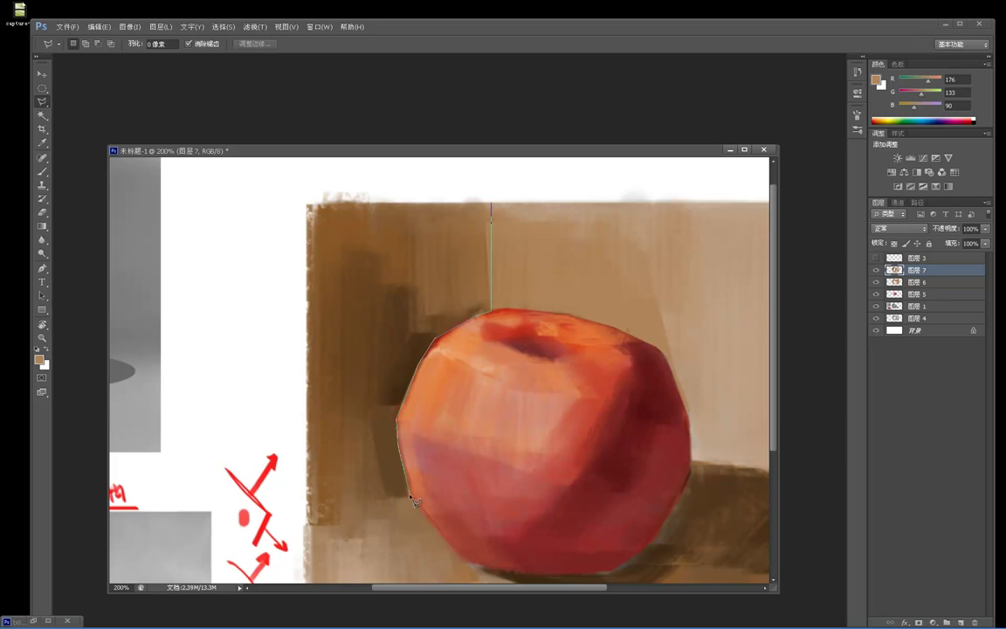
pyautogui.click(470, 563)
pyautogui.click(483, 565)
pyautogui.moveTo(489, 594)
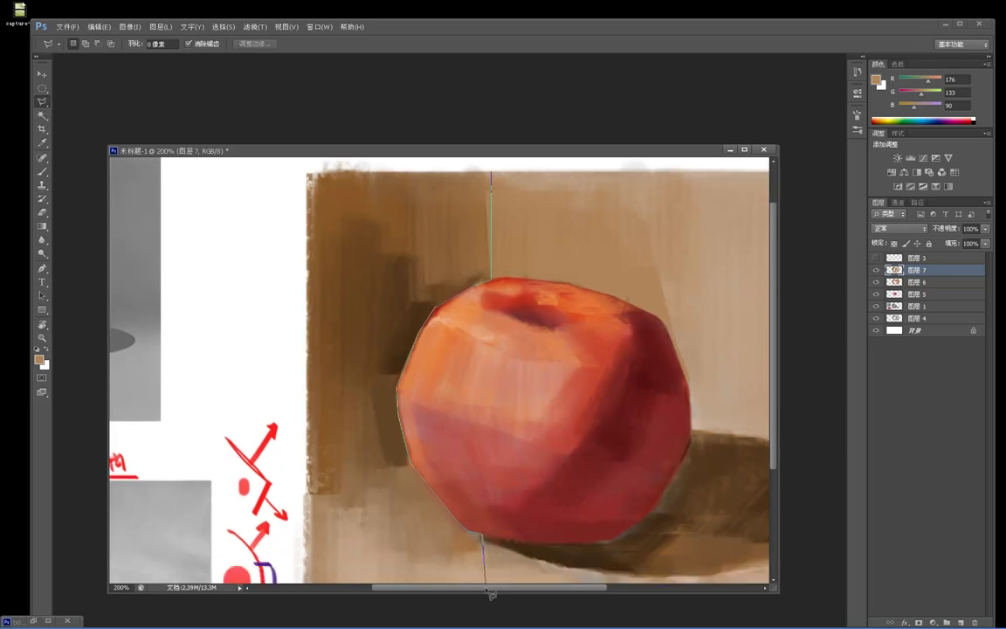
pyautogui.click(486, 561)
pyautogui.click(303, 539)
pyautogui.click(307, 233)
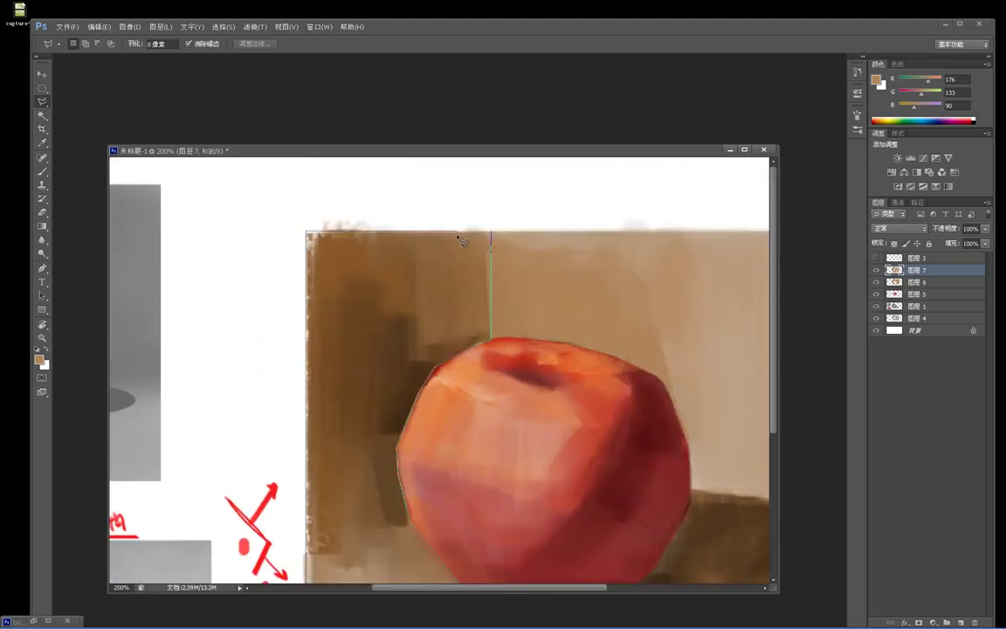
pyautogui.click(491, 232)
# Hide the selection outline and darken the background left of the apple with vertical strokes of sampled brown (106, 69, 36).
pyautogui.hotkey('ctrl', 'd')
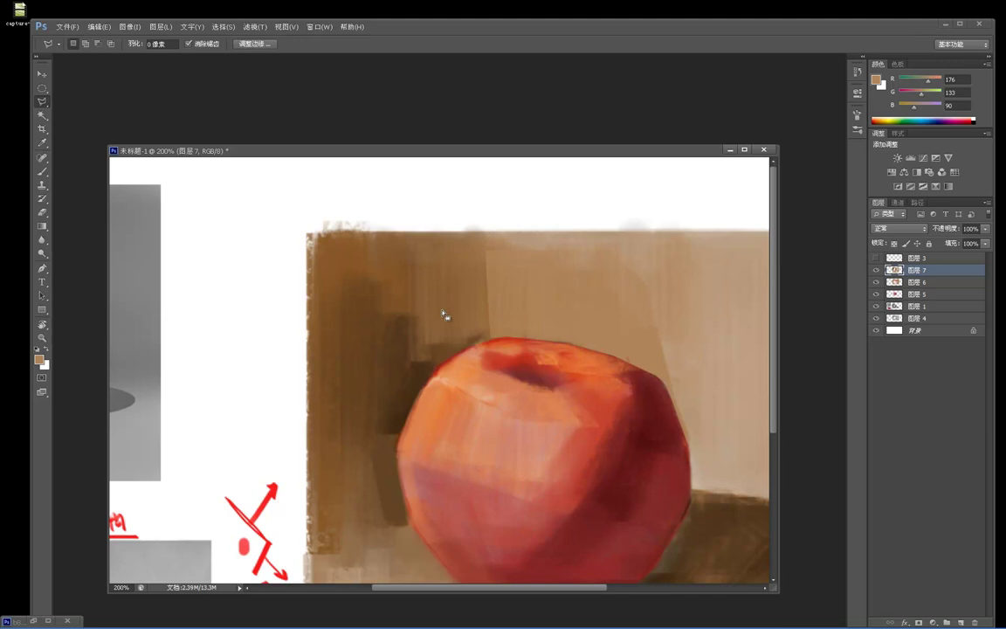
pyautogui.press('h')
pyautogui.press('b')
pyautogui.keyDown('alt'); pyautogui.click(467, 339); pyautogui.keyUp('alt')
pyautogui.keyDown('alt'); pyautogui.click(453, 349); pyautogui.keyUp('alt')
pyautogui.moveTo(481, 253); pyautogui.dragTo(482, 319)
pyautogui.moveTo(479, 234); pyautogui.dragTo(479, 330)
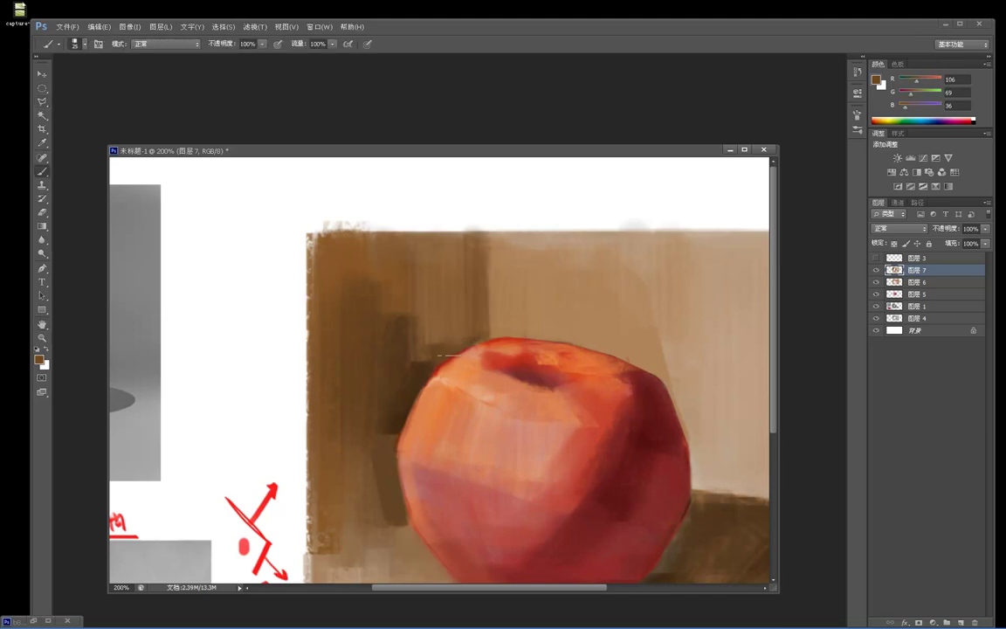
pyautogui.moveTo(427, 249); pyautogui.dragTo(428, 315)
pyautogui.moveTo(384, 231)
pyautogui.mouseDown()
pyautogui.moveTo(384, 310)
pyautogui.moveTo(357, 389)
pyautogui.mouseUp()
pyautogui.moveTo(381, 493); pyautogui.dragTo(384, 419)
pyautogui.moveTo(360, 232)
pyautogui.mouseDown()
pyautogui.moveTo(358, 490)
pyautogui.moveTo(339, 505)
pyautogui.mouseUp()
pyautogui.moveTo(316, 241); pyautogui.dragTo(315, 524)
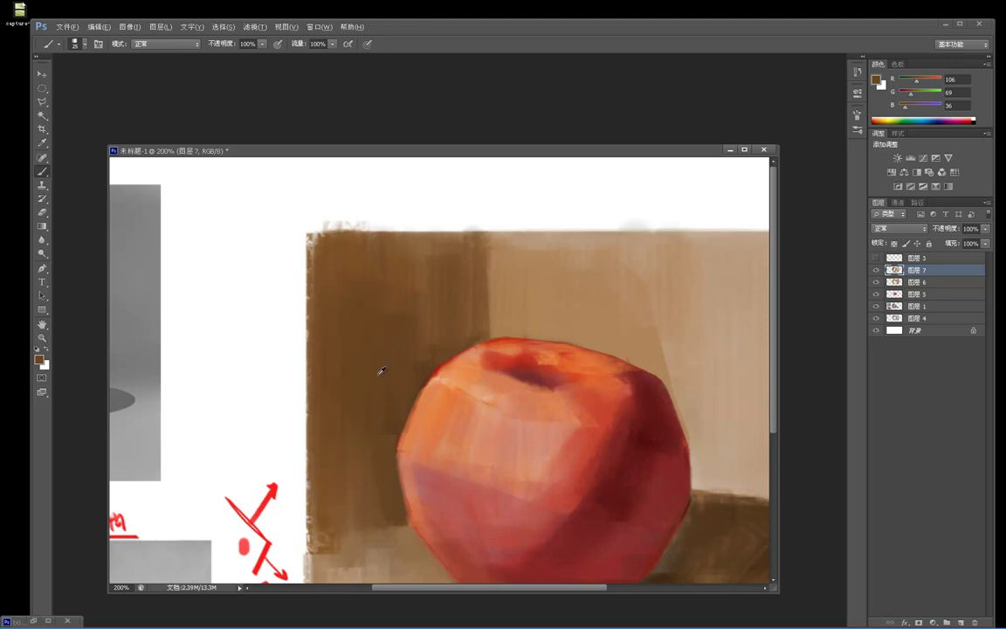
# Lighten the far left edge of the background with vertical strokes of sampled tan (169, 134, 100).
pyautogui.keyDown('alt'); pyautogui.click(323, 572); pyautogui.keyUp('alt')
pyautogui.moveTo(327, 534); pyautogui.dragTo(327, 241)
pyautogui.moveTo(319, 428); pyautogui.dragTo(322, 346)
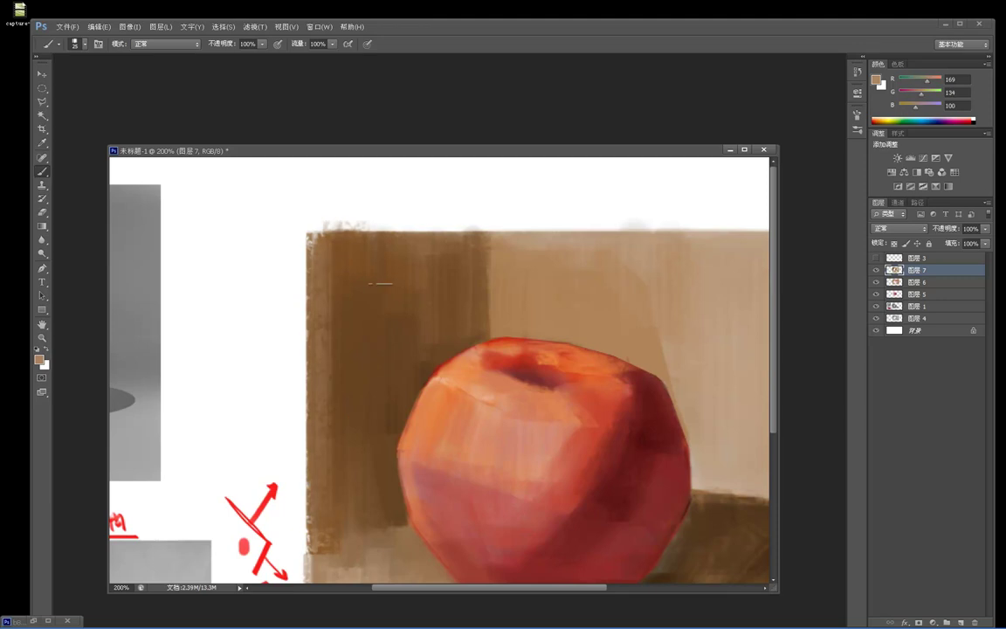
# Paint the upper left background with sampled dark brown (101, 66, 34), using a size 50 brush.
pyautogui.hotkey('alt', 'space')
pyautogui.keyDown('alt'); pyautogui.click(394, 283); pyautogui.keyUp('alt')
pyautogui.keyDown('alt'); pyautogui.click(392, 288); pyautogui.keyUp('alt')
pyautogui.hotkey('ctrl', 'space')
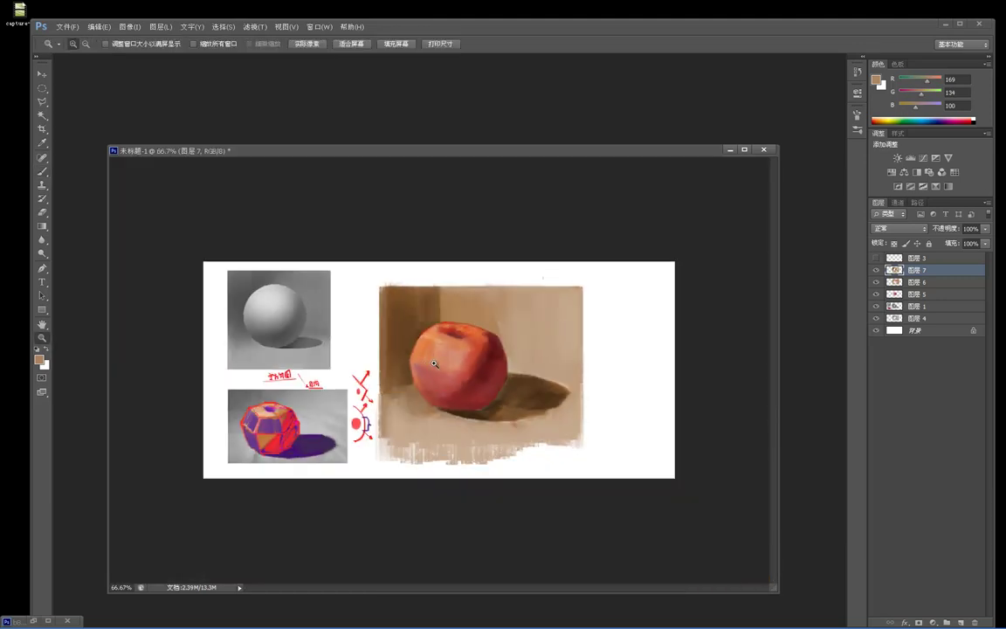
pyautogui.keyDown('ctrl'); pyautogui.click(432, 364); pyautogui.keyUp('ctrl')
pyautogui.keyDown('alt'); pyautogui.click(350, 284); pyautogui.keyUp('alt')
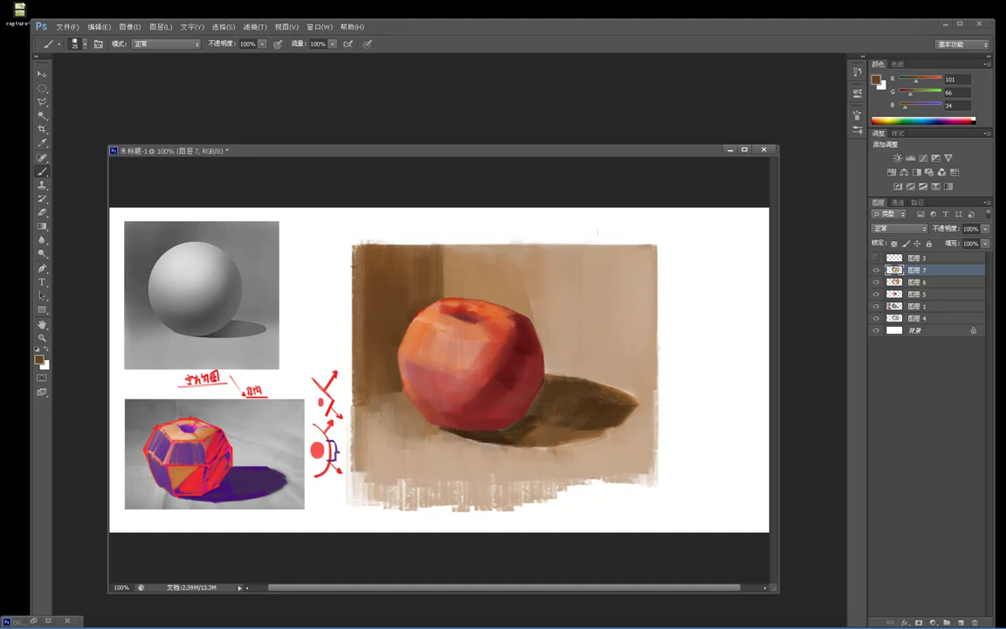
pyautogui.press(']')
pyautogui.press(']')
pyautogui.press(']')
pyautogui.moveTo(377, 244)
pyautogui.mouseDown()
pyautogui.moveTo(377, 407)
pyautogui.moveTo(408, 329)
pyautogui.mouseUp()
# Repaint the background left of and below the apple with sampled tan (171, 126, 82) in long vertical strokes.
pyautogui.keyDown('alt'); pyautogui.click(463, 277); pyautogui.keyUp('alt')
pyautogui.moveTo(439, 248); pyautogui.dragTo(439, 302)
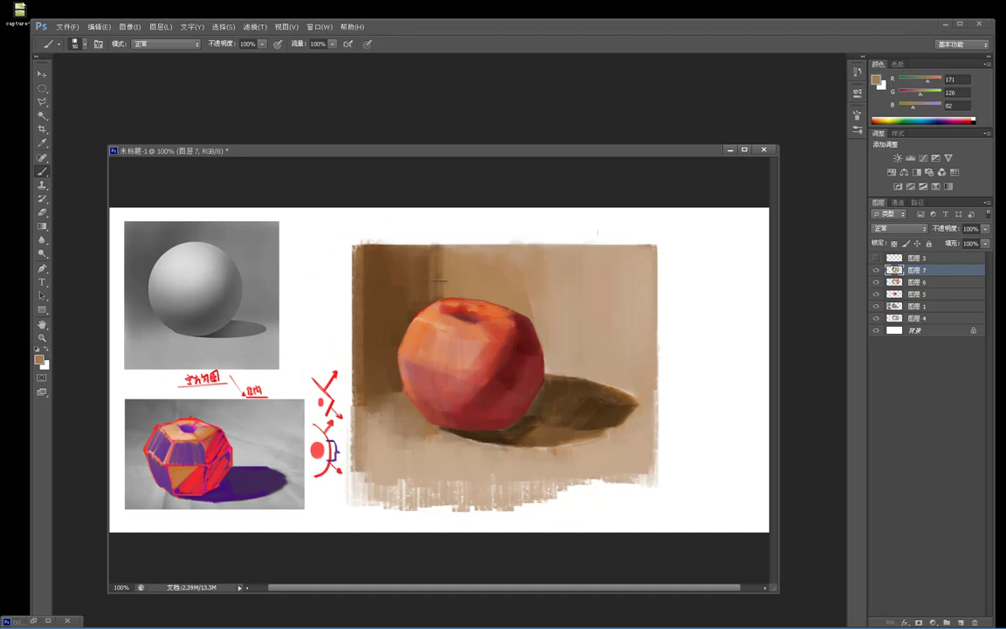
pyautogui.moveTo(430, 249); pyautogui.dragTo(429, 287)
pyautogui.moveTo(425, 249); pyautogui.dragTo(421, 313)
pyautogui.moveTo(416, 251)
pyautogui.mouseDown()
pyautogui.moveTo(414, 325)
pyautogui.moveTo(402, 352)
pyautogui.mouseUp()
pyautogui.moveTo(399, 251)
pyautogui.mouseDown()
pyautogui.moveTo(398, 390)
pyautogui.moveTo(387, 390)
pyautogui.mouseUp()
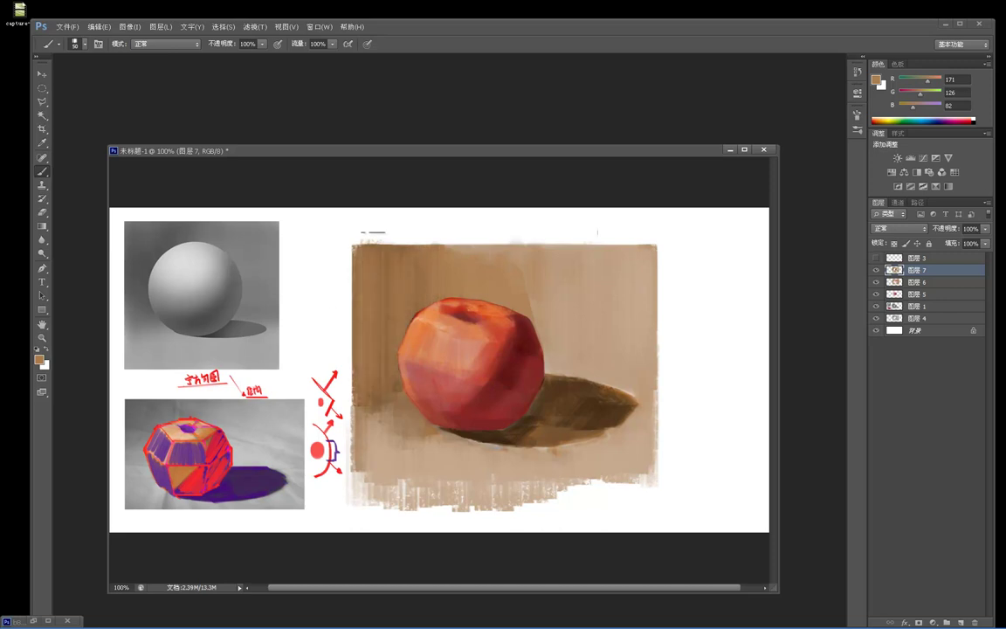
pyautogui.moveTo(385, 426); pyautogui.dragTo(383, 510)
pyautogui.moveTo(406, 442)
pyautogui.mouseDown()
pyautogui.moveTo(409, 506)
pyautogui.moveTo(430, 509)
pyautogui.mouseUp()
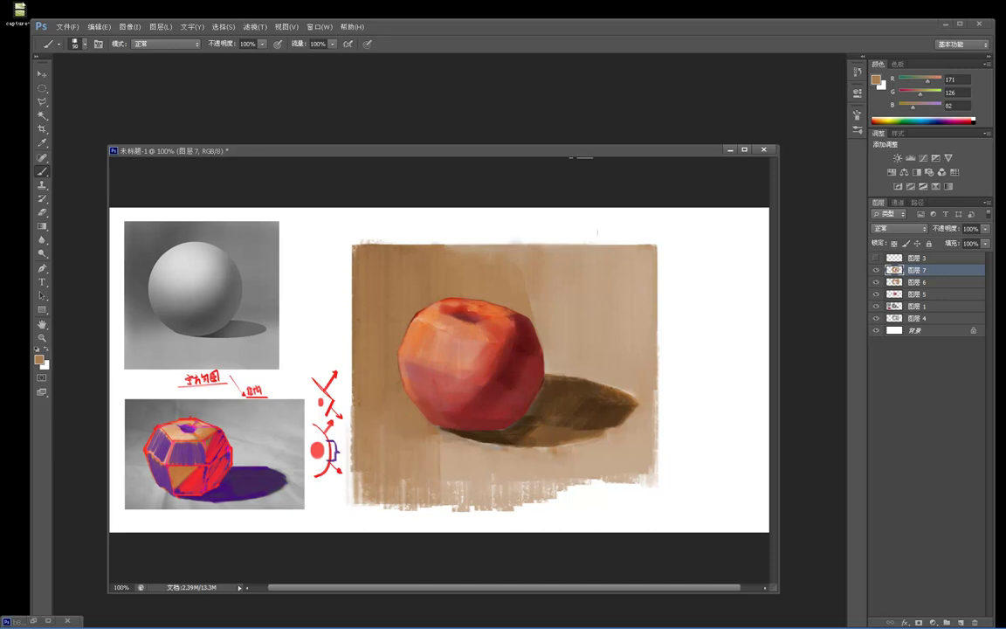
# Select the rectangular area of the apple painting with the polygonal lasso, leaving out the ragged strokes along the lower edge.
pyautogui.press('l')
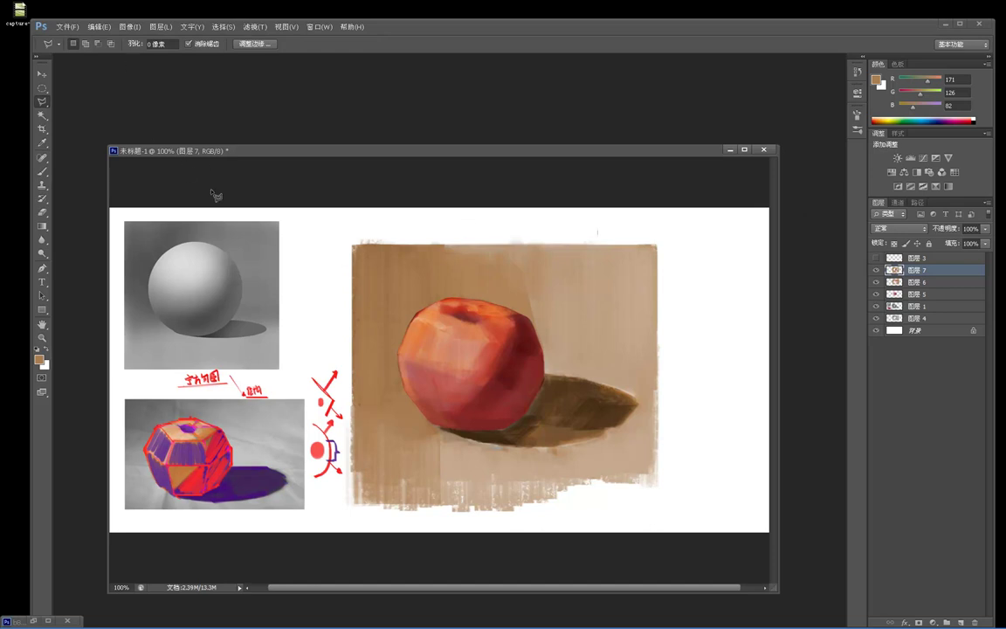
pyautogui.click(355, 249)
pyautogui.click(657, 246)
pyautogui.click(656, 408)
pyautogui.click(639, 408)
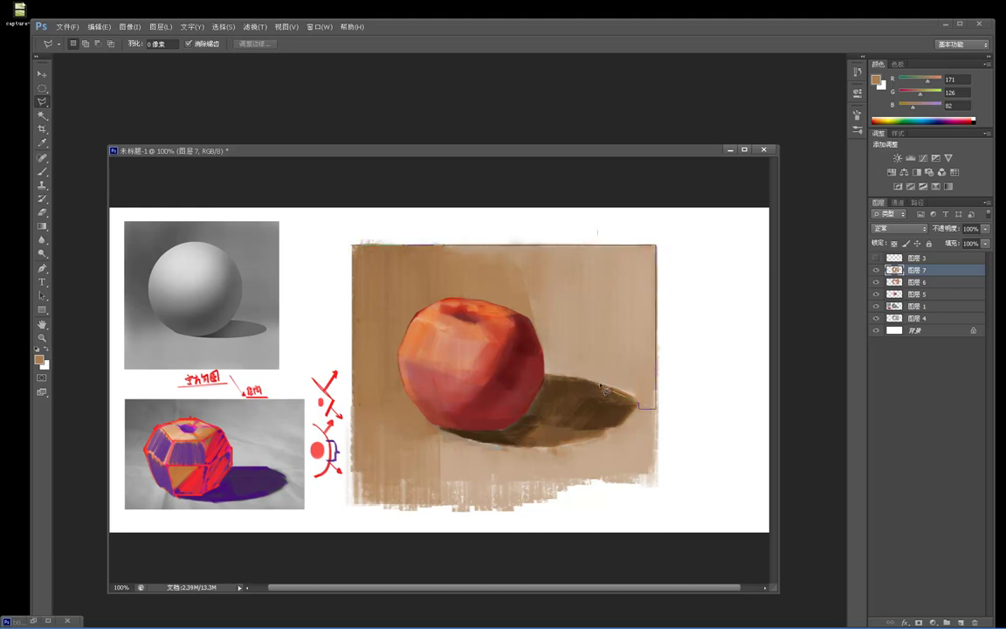
pyautogui.press('Delete')
pyautogui.keyDown('shift'); pyautogui.click(657, 473); pyautogui.keyUp('shift')
pyautogui.click(352, 474)
pyautogui.click(352, 245)
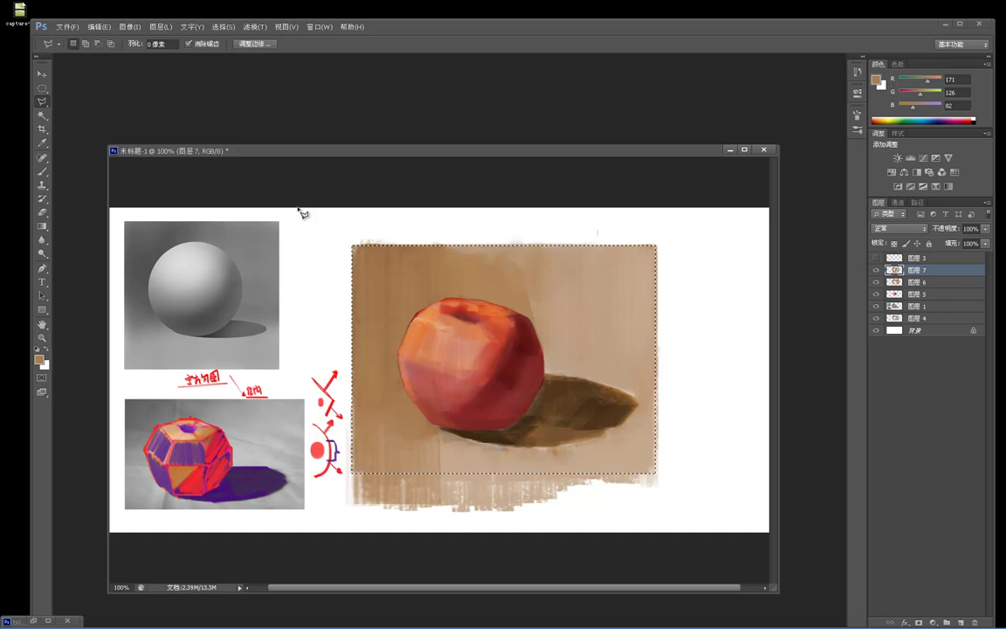
# Subtract the apple and its cast shadow from the rectangular selection by tracing their combined outer contour with the polygonal lasso.
pyautogui.click(97, 42)
pyautogui.click(437, 299)
pyautogui.click(543, 308)
pyautogui.click(557, 391)
pyautogui.click(555, 427)
pyautogui.click(485, 438)
pyautogui.click(424, 414)
pyautogui.click(392, 359)
pyautogui.click(419, 292)
pyautogui.click(420, 311)
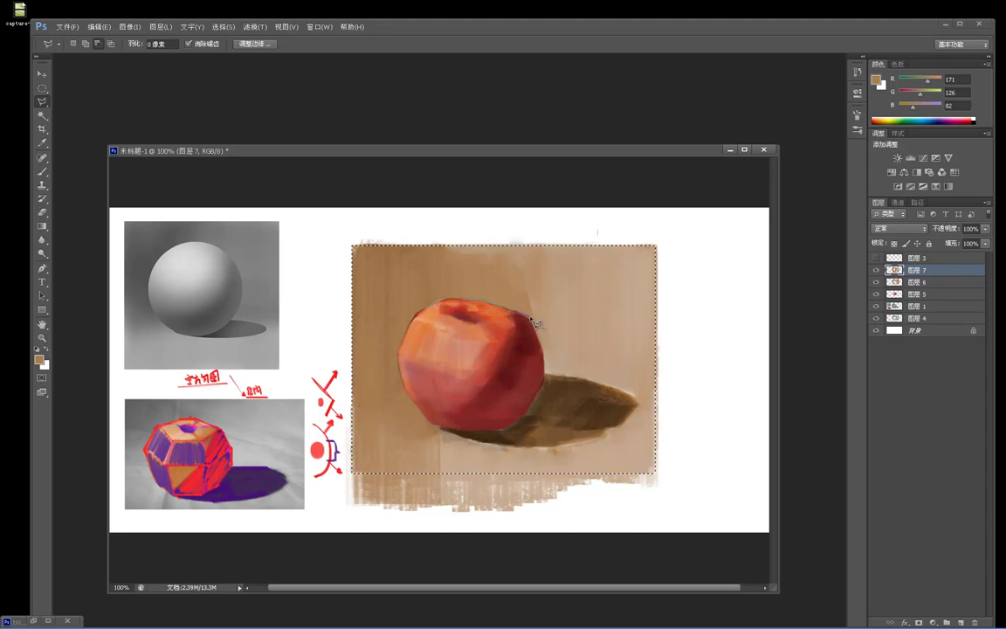
pyautogui.click(543, 352)
pyautogui.click(544, 375)
pyautogui.click(581, 377)
pyautogui.click(638, 403)
pyautogui.click(587, 444)
pyautogui.click(528, 447)
pyautogui.click(464, 440)
pyautogui.click(444, 432)
pyautogui.click(400, 369)
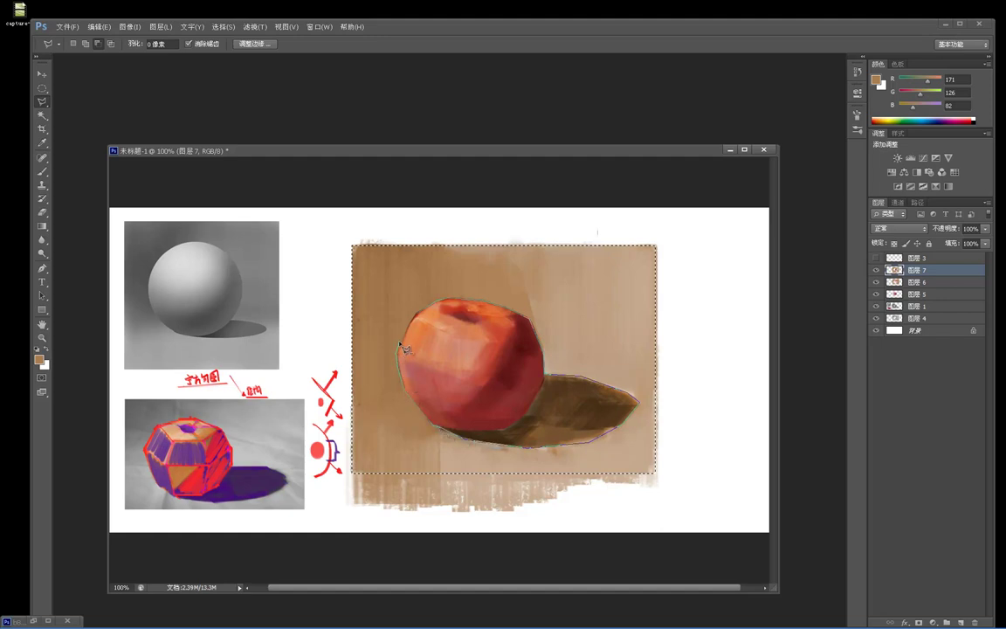
pyautogui.click(420, 317)
# Copy the selected background onto its own new layer, keeping the layer that contains the apple beneath it.
pyautogui.hotkey('ctrl', 'j')
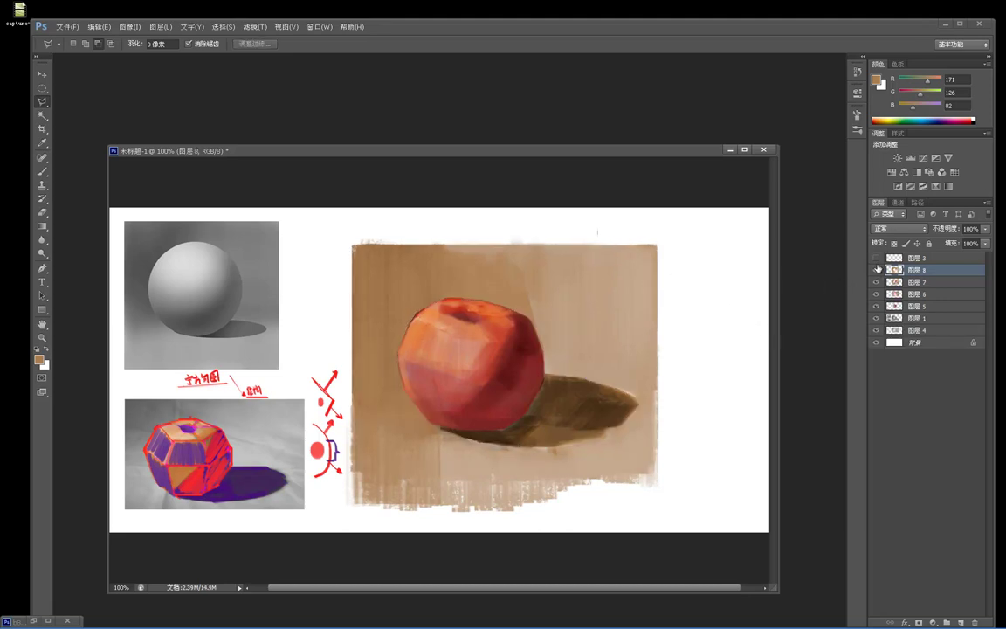
pyautogui.keyDown('ctrl'); pyautogui.click(897, 295); pyautogui.keyUp('ctrl')
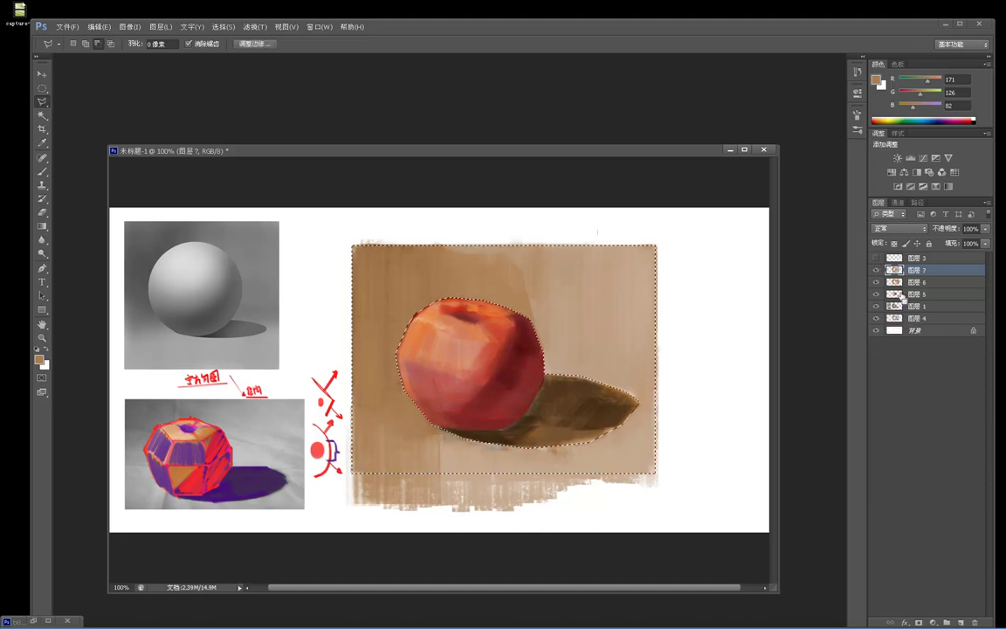
pyautogui.hotkey('ctrl', 'j')
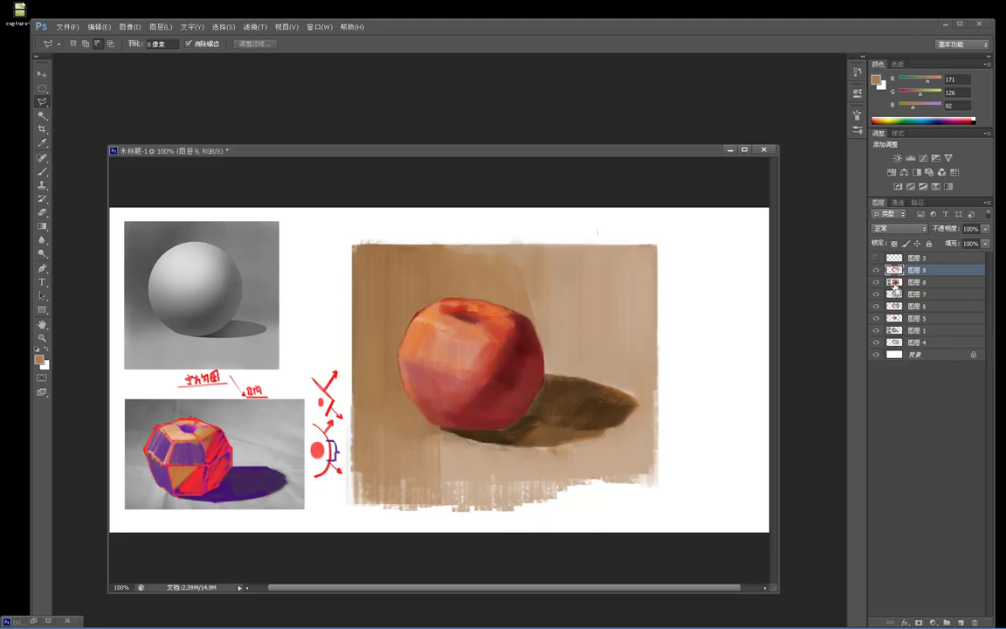
# Shift the hue of the copied background slightly toward red with Hue/Saturation, leaving its saturation and lightness at 0.
pyautogui.hotkey('ctrl', 'u')
pyautogui.moveTo(712, 319); pyautogui.dragTo(844, 319)
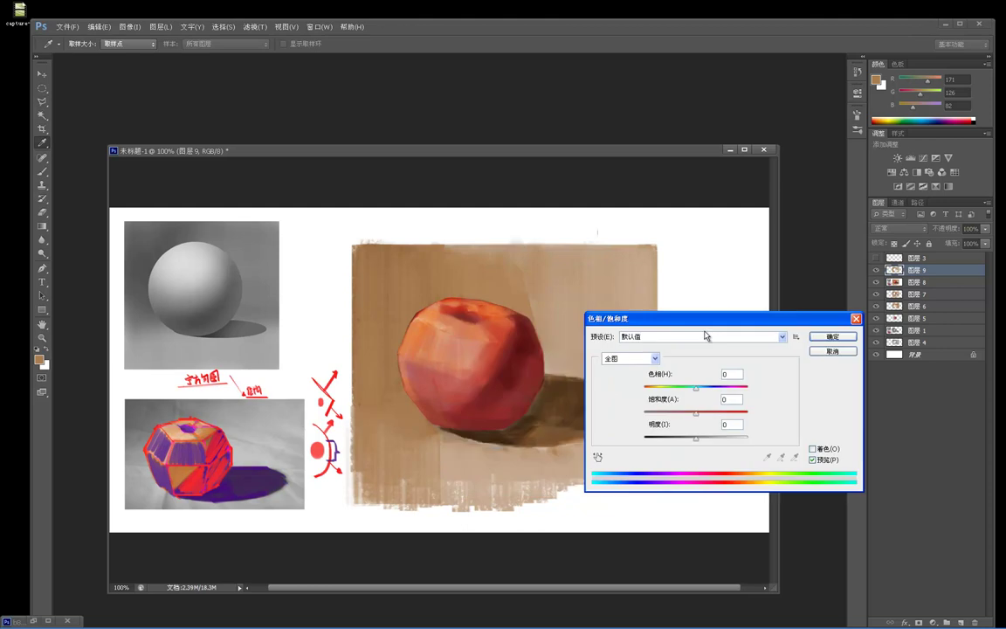
pyautogui.moveTo(698, 394)
pyautogui.mouseDown()
pyautogui.moveTo(677, 395)
pyautogui.moveTo(693, 395)
pyautogui.mouseUp()
pyautogui.hotkey('ctrl', 'z')
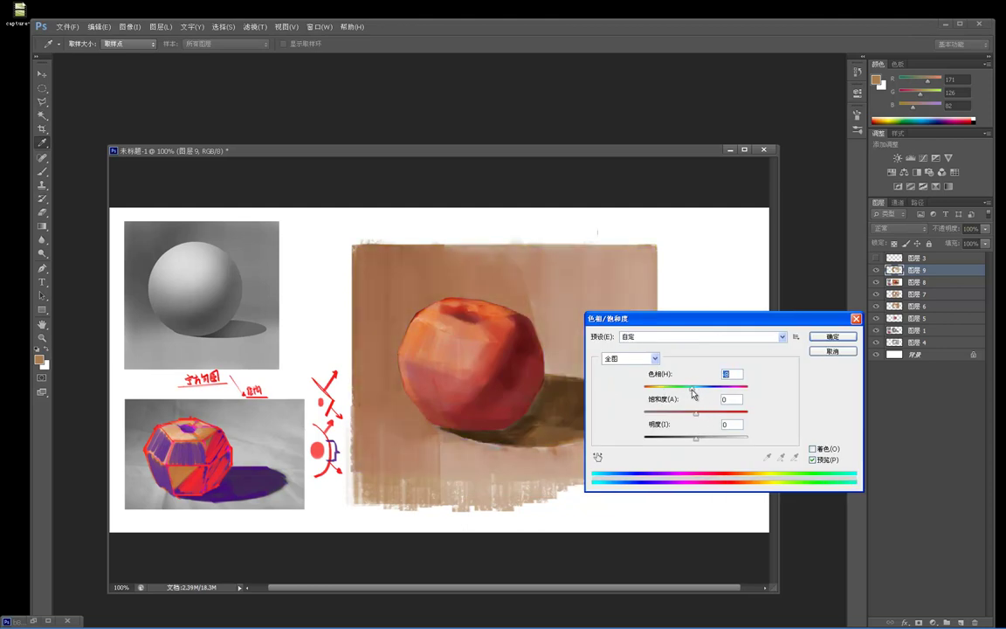
pyautogui.moveTo(699, 439); pyautogui.dragTo(697, 441)
pyautogui.press('Return')
pyautogui.press('l')
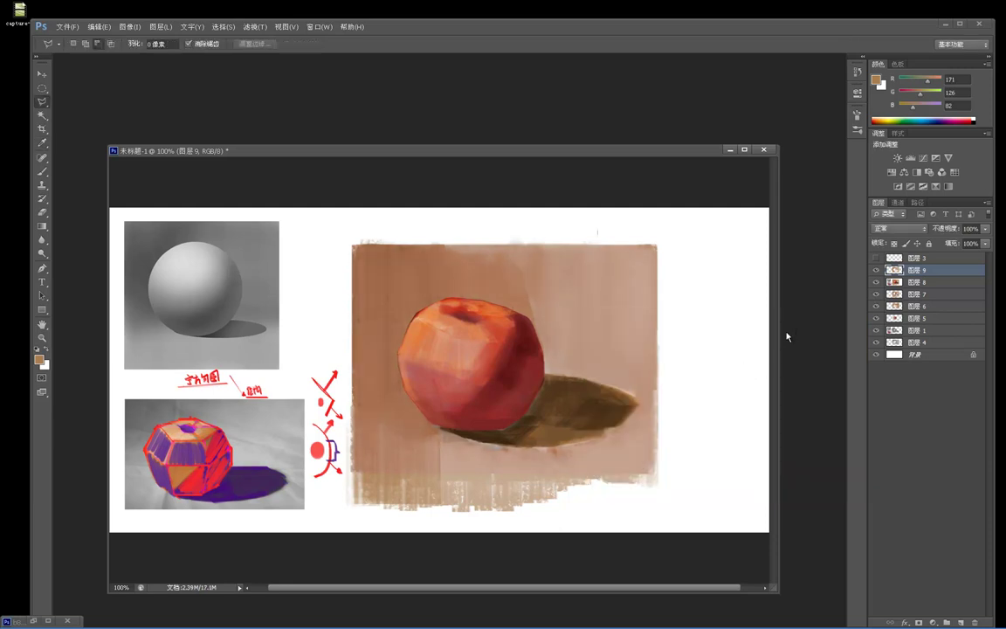
# Sample the white canvas and paint a straight white line along the painting's lower edge with the size 50 brush.
pyautogui.press('b')
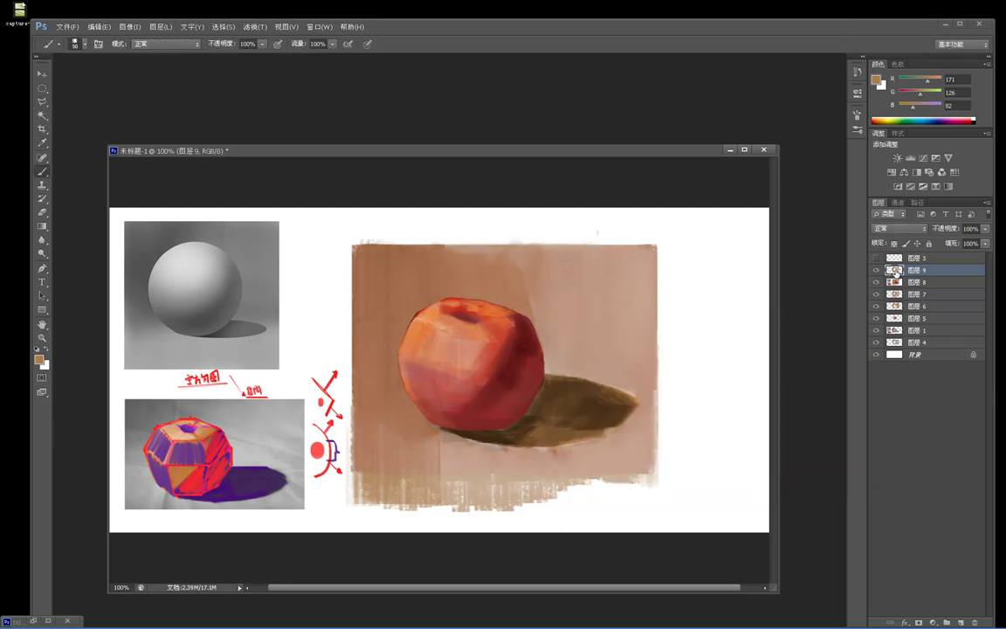
pyautogui.keyDown('alt'); pyautogui.click(681, 466); pyautogui.keyUp('alt')
pyautogui.moveTo(367, 472); pyautogui.dragTo(655, 473)
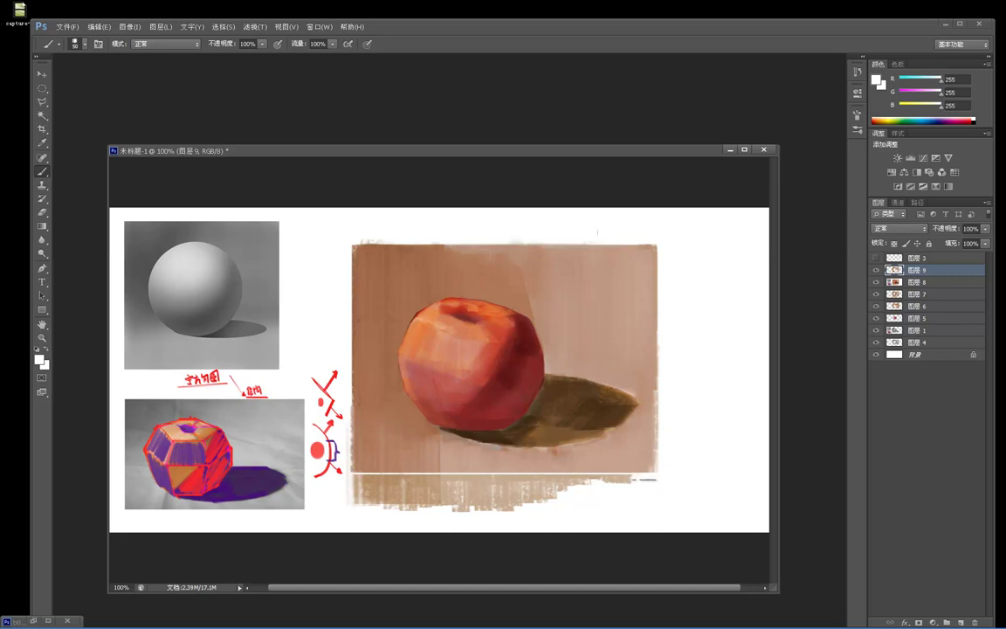
# Clear the ragged strokes below and to the right of the painting to white using rectangular marquee selections.
pyautogui.press('m')
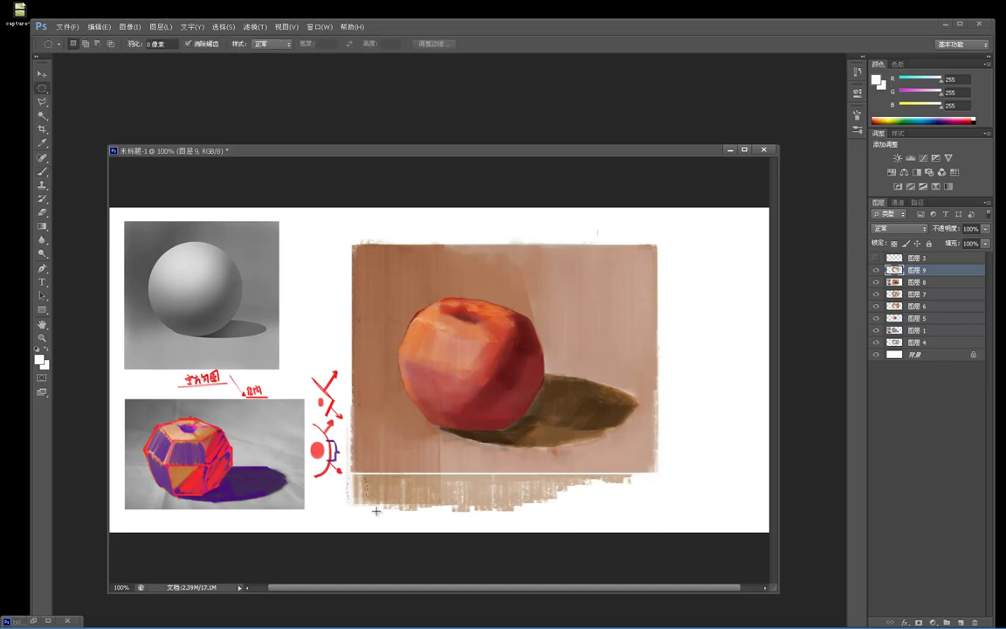
pyautogui.moveTo(41, 91); pyautogui.dragTo(55, 81)
pyautogui.moveTo(347, 473); pyautogui.dragTo(659, 530)
pyautogui.press('Delete')
pyautogui.hotkey('ctrl', 'd')
pyautogui.moveTo(719, 220); pyautogui.dragTo(653, 493)
pyautogui.press('Delete')
pyautogui.hotkey('ctrl', 'd')
# Trim the painting's left and top edges to white with rectangular selections and compare the result with layer 图层 9 hidden and shown.
pyautogui.moveTo(334, 217); pyautogui.dragTo(351, 475)
pyautogui.hotkey('ctrl', 'd')
pyautogui.moveTo(347, 227)
pyautogui.mouseDown()
pyautogui.moveTo(364, 494)
pyautogui.moveTo(353, 488)
pyautogui.mouseUp()
pyautogui.hotkey('ctrl', 'Delete')
pyautogui.hotkey('ctrl', 'd')
pyautogui.moveTo(339, 202)
pyautogui.mouseDown()
pyautogui.moveTo(690, 254)
pyautogui.moveTo(694, 245)
pyautogui.mouseUp()
pyautogui.hotkey('ctrl', 'Delete')
pyautogui.hotkey('ctrl', 'd')
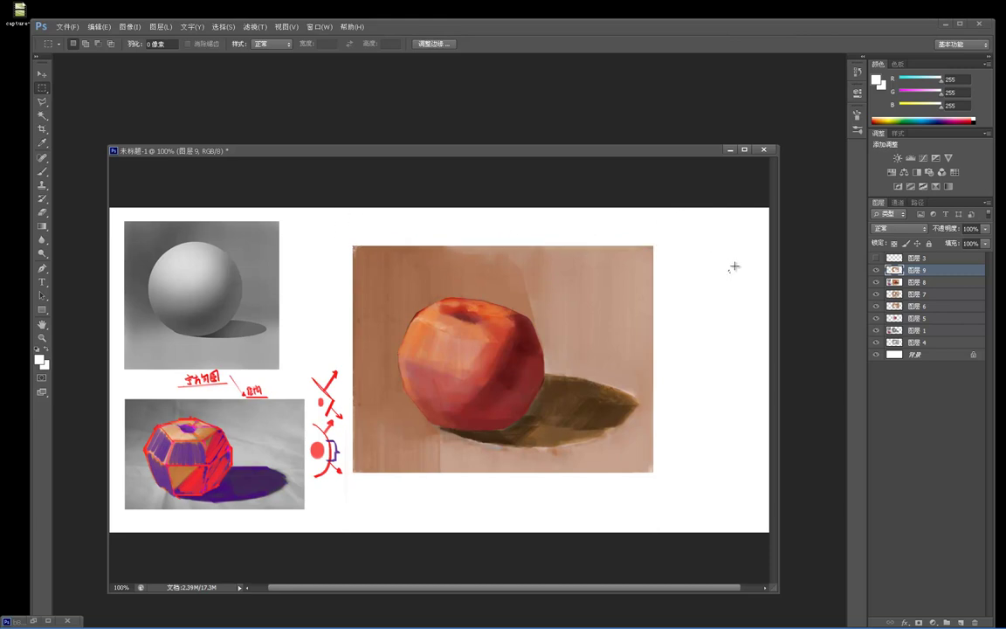
pyautogui.click(877, 271)
pyautogui.click(877, 271)
pyautogui.click(876, 270)
pyautogui.click(876, 271)
# Sample the reddish background, darken it to brown (121, 66, 33) and repaint the cast shadow with it.
pyautogui.press('b')
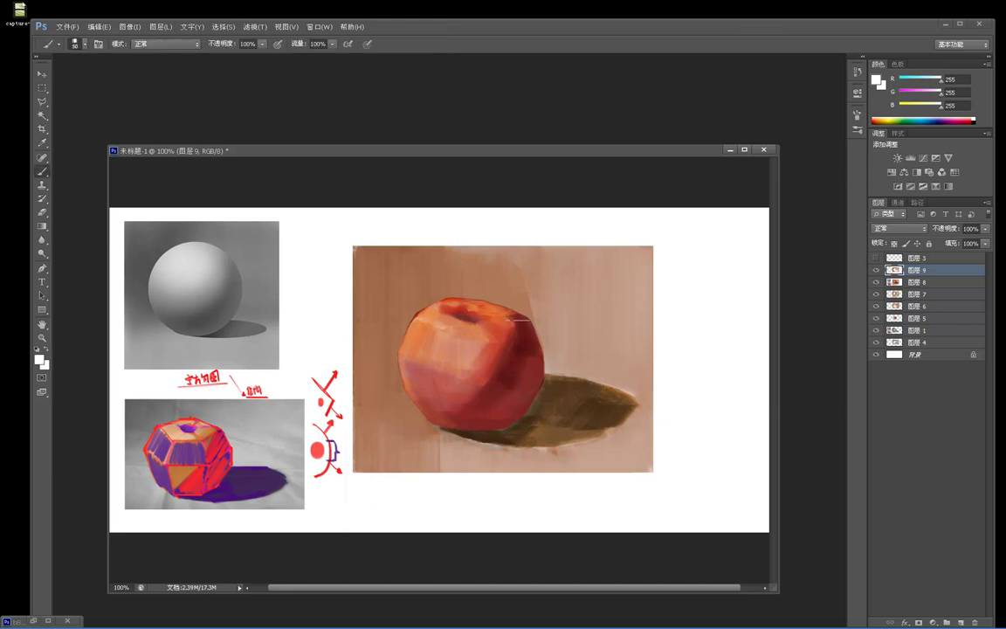
pyautogui.keyDown('alt'); pyautogui.click(525, 289); pyautogui.keyUp('alt')
pyautogui.moveTo(568, 396)
pyautogui.mouseDown()
pyautogui.moveTo(560, 420)
pyautogui.moveTo(569, 421)
pyautogui.mouseUp()
pyautogui.click(40, 360)
pyautogui.moveTo(210, 236); pyautogui.dragTo(227, 250)
pyautogui.click(368, 176)
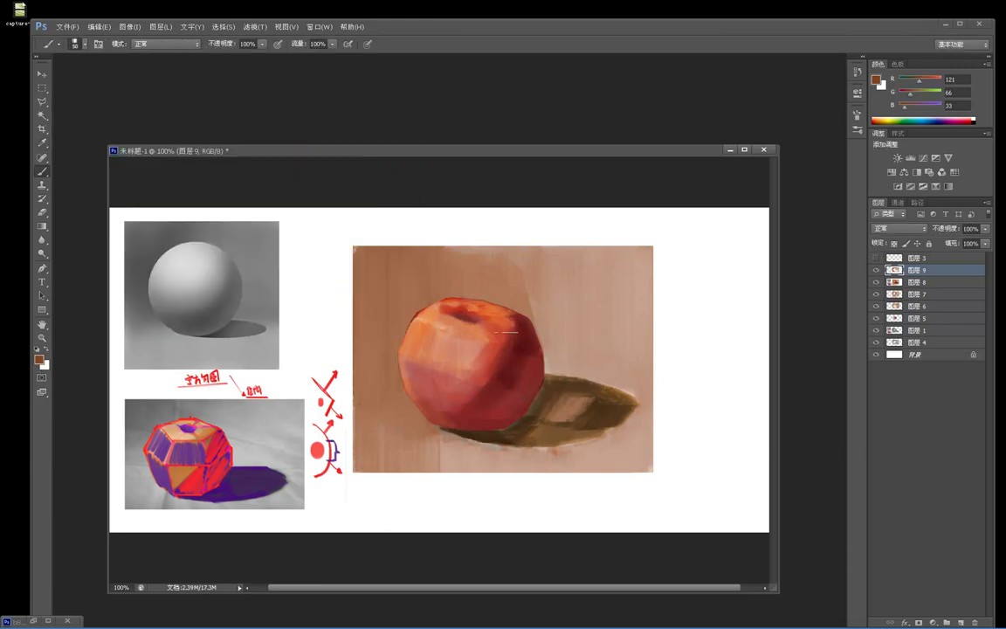
pyautogui.moveTo(584, 395)
pyautogui.mouseDown()
pyautogui.moveTo(553, 408)
pyautogui.moveTo(616, 406)
pyautogui.mouseUp()
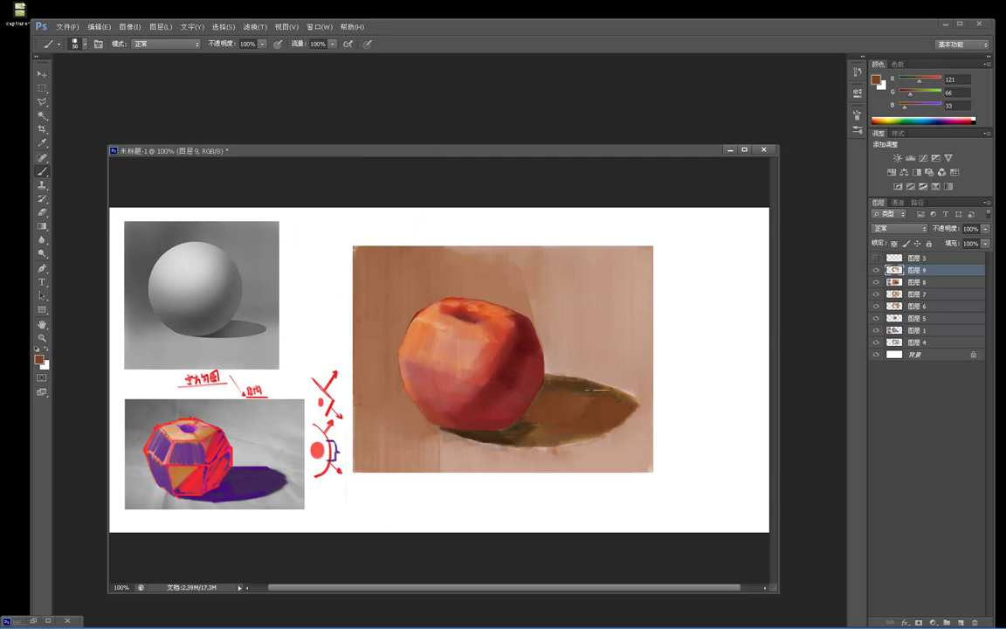
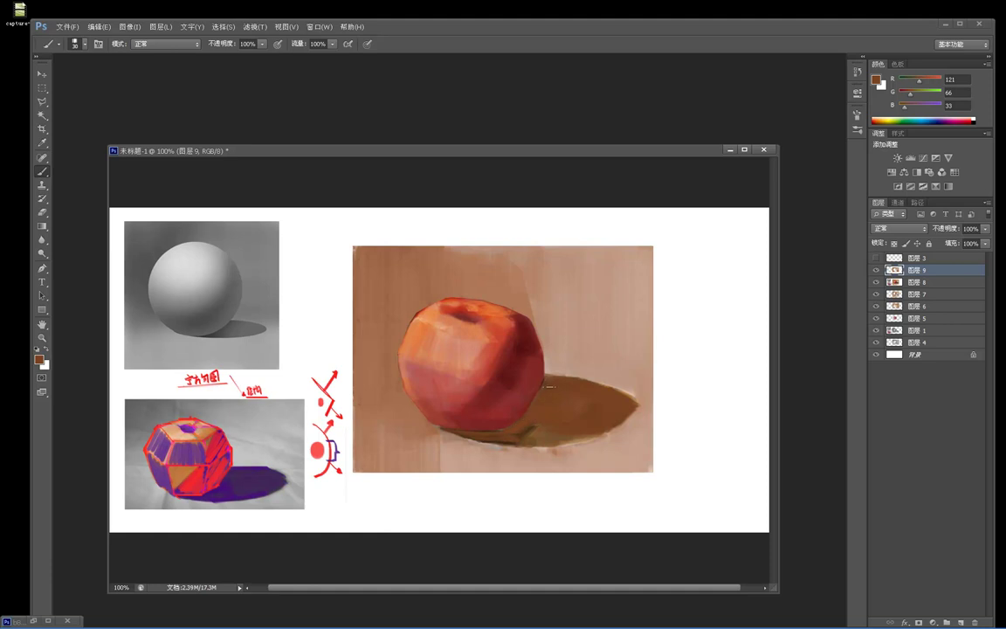
pyautogui.moveTo(563, 438); pyautogui.dragTo(603, 431)
# Sample the apple's dark red and shift its hue to 20 degrees for a foreground brown of (101, 49, 23).
pyautogui.keyDown('alt'); pyautogui.click(643, 414); pyautogui.keyUp('alt')
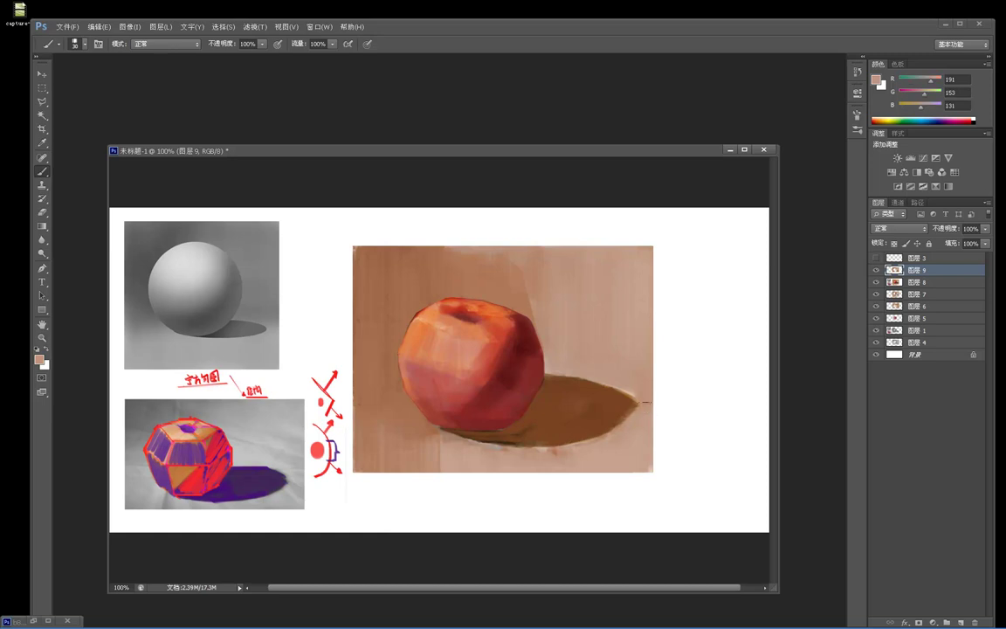
pyautogui.keyDown('alt'); pyautogui.click(410, 248); pyautogui.keyUp('alt')
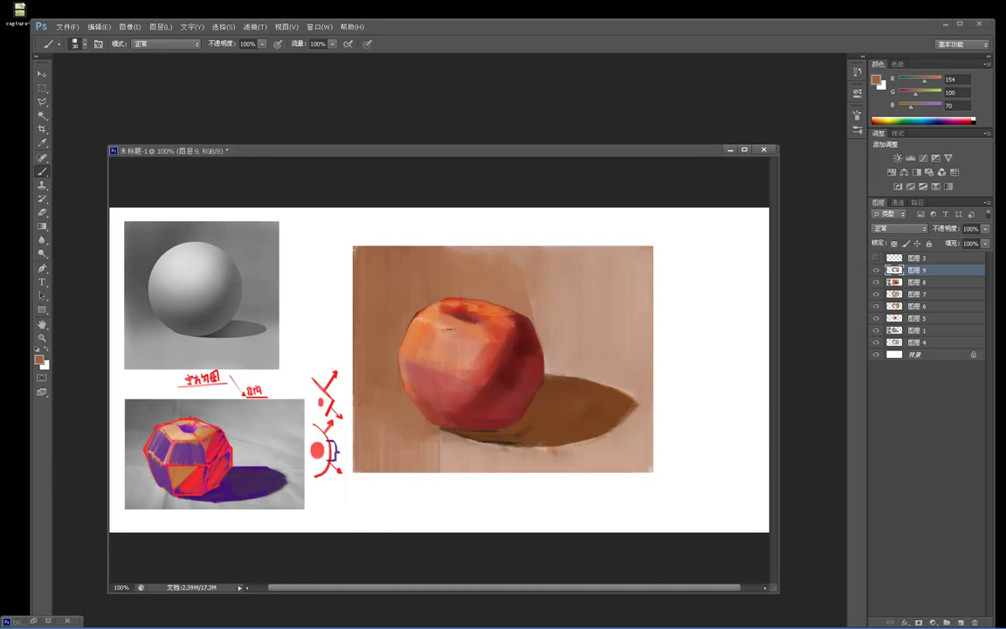
pyautogui.keyDown('alt'); pyautogui.click(516, 356); pyautogui.keyUp('alt')
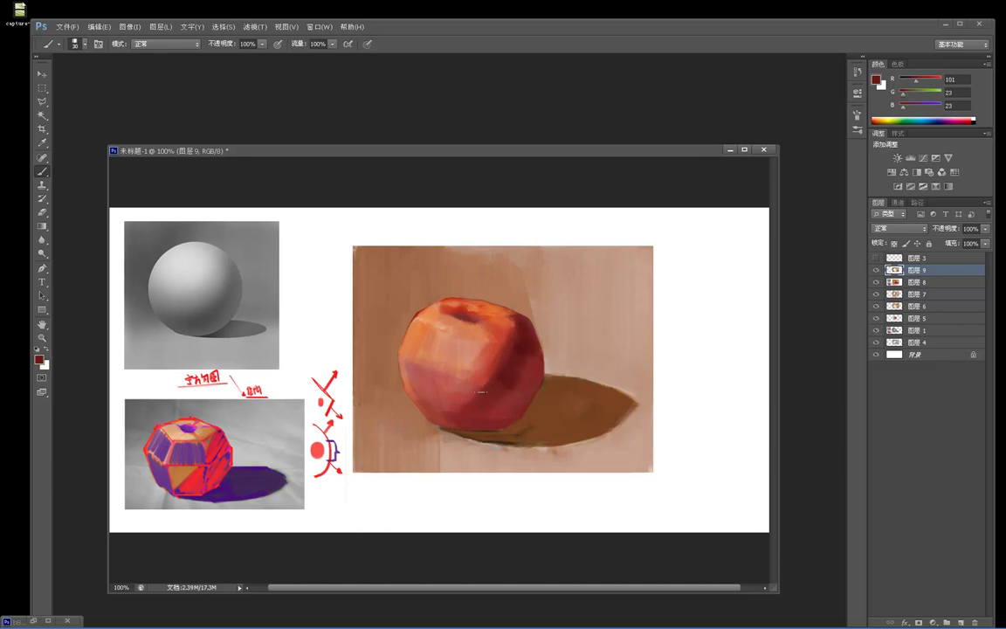
pyautogui.click(38, 359)
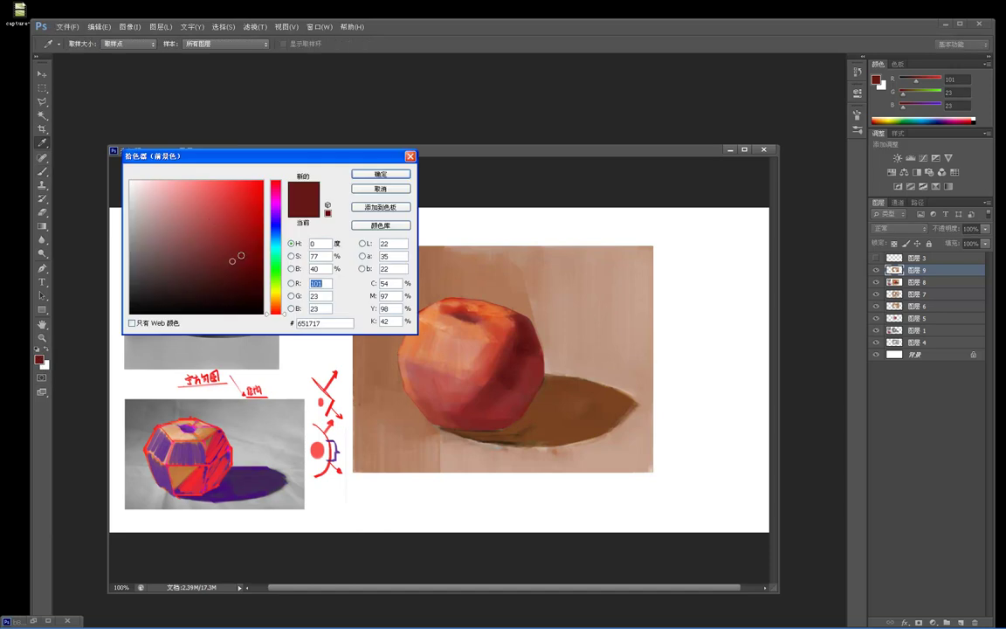
pyautogui.moveTo(285, 315); pyautogui.dragTo(285, 308)
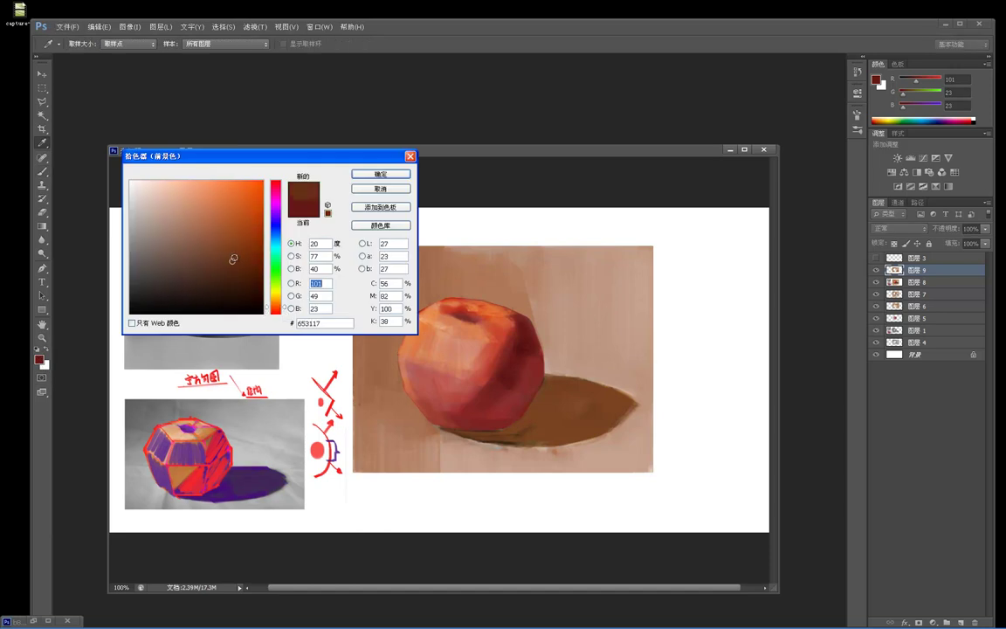
pyautogui.click(366, 175)
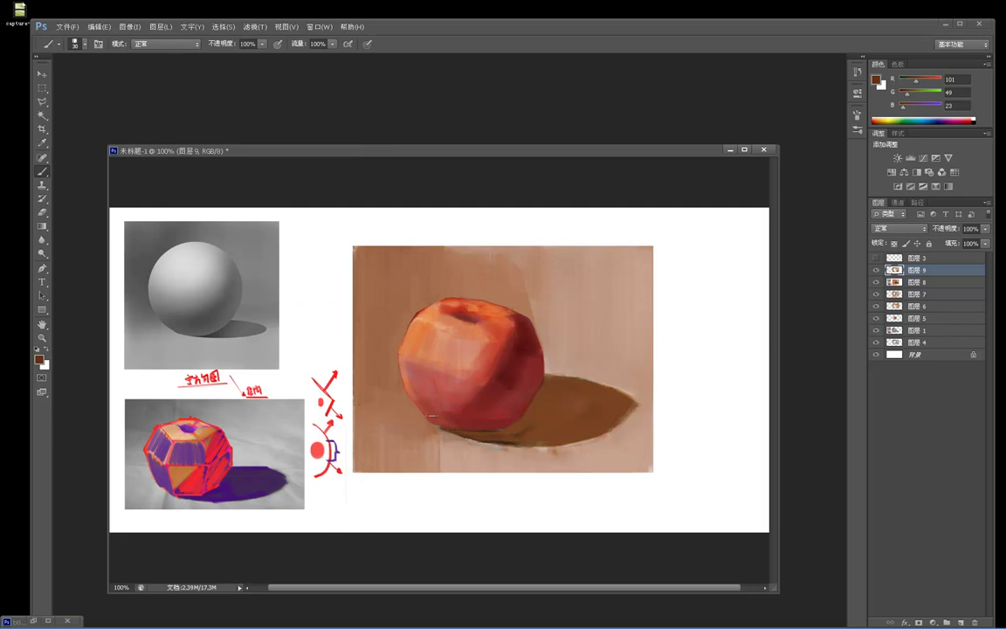
# Sample the light orange on the apple's upper left and darken it to (145, 69, 19).
pyautogui.keyDown('alt'); pyautogui.click(424, 327); pyautogui.keyUp('alt')
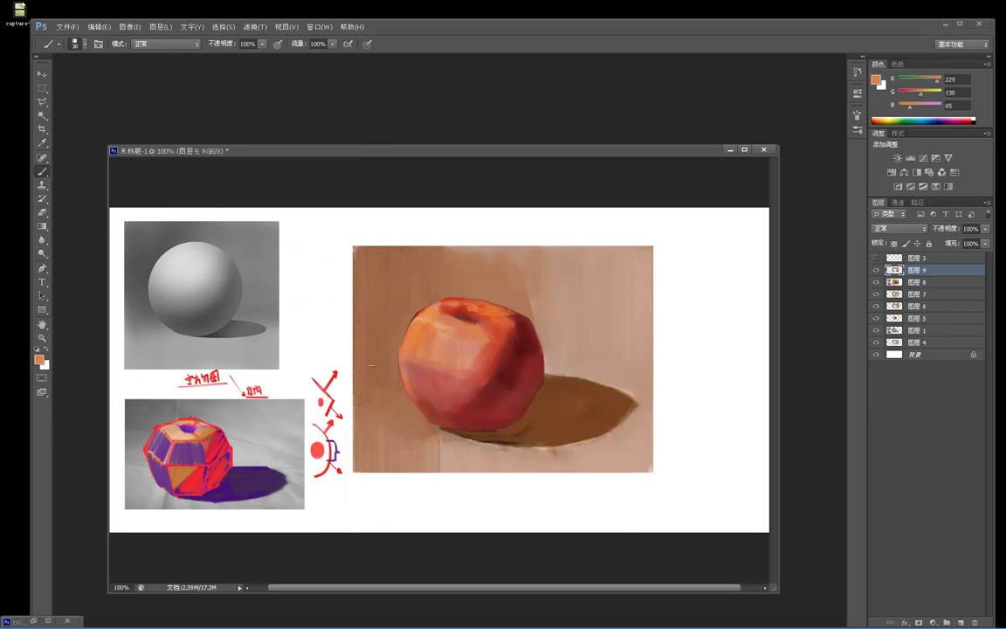
pyautogui.click(39, 359)
pyautogui.click(246, 237)
pyautogui.press('Return')
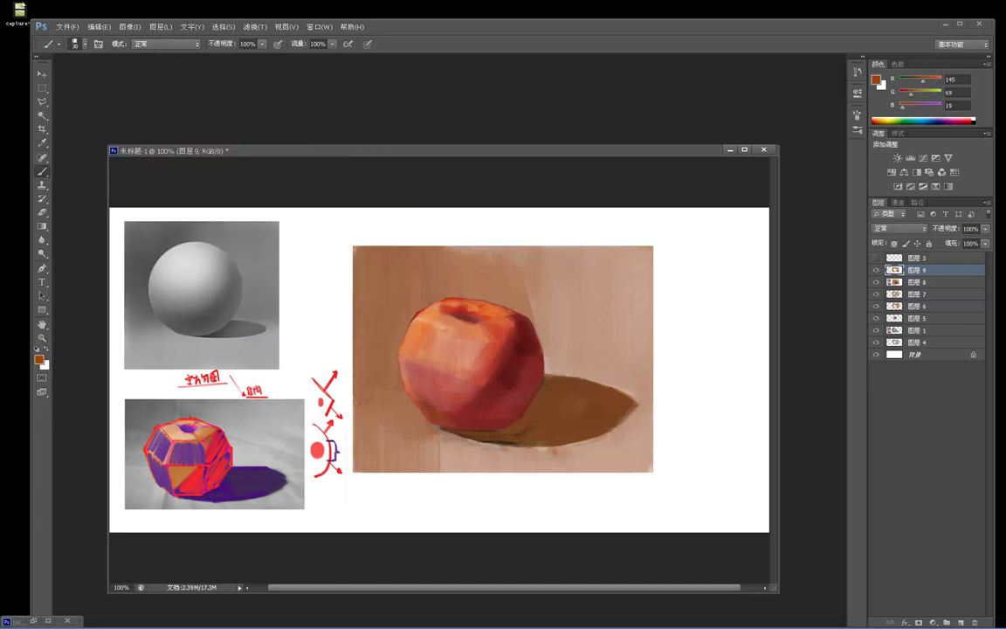
# Sample the shadow brown (120, 66, 33), select the cast shadow along the apple's lower edge with the polygonal lasso, and hide the selection outline.
pyautogui.keyDown('alt'); pyautogui.click(565, 393); pyautogui.keyUp('alt')
pyautogui.press('l')
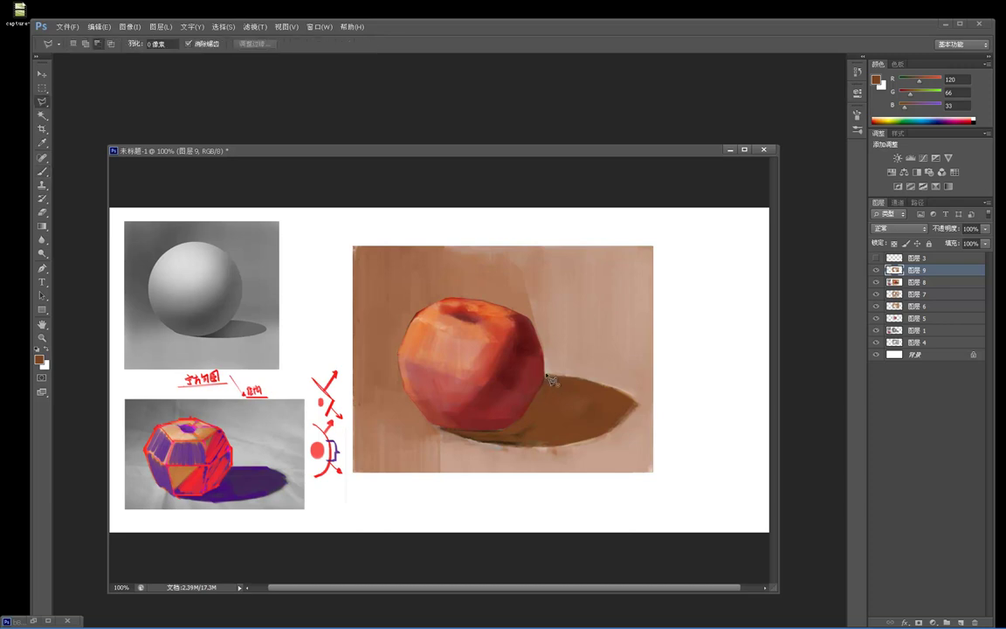
pyautogui.click(545, 376)
pyautogui.click(506, 431)
pyautogui.click(439, 428)
pyautogui.click(495, 443)
pyautogui.click(537, 447)
pyautogui.click(639, 402)
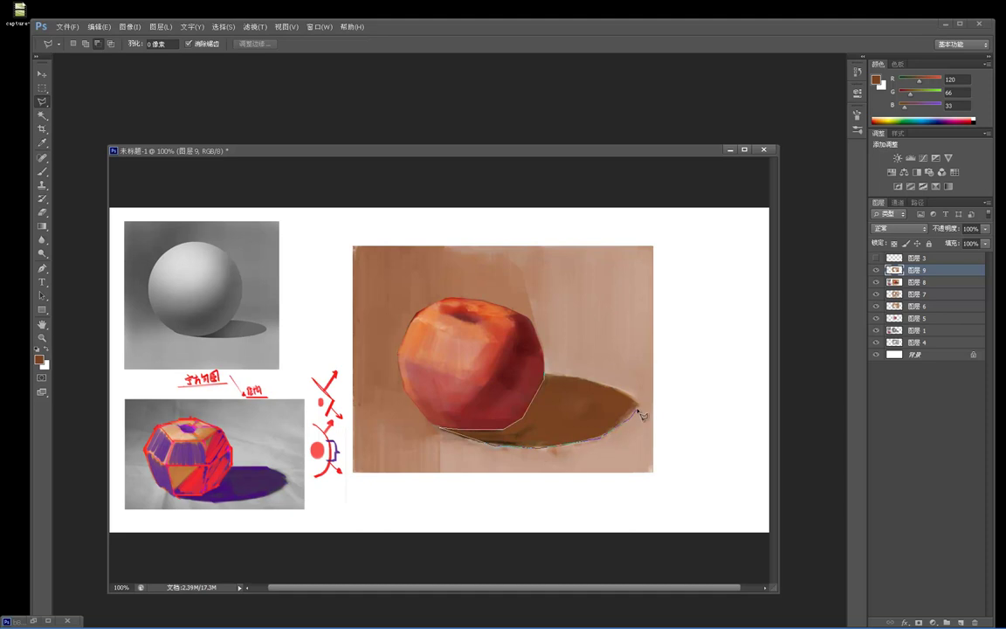
pyautogui.click(543, 372)
pyautogui.hotkey('ctrl', 'd')
pyautogui.press('b')
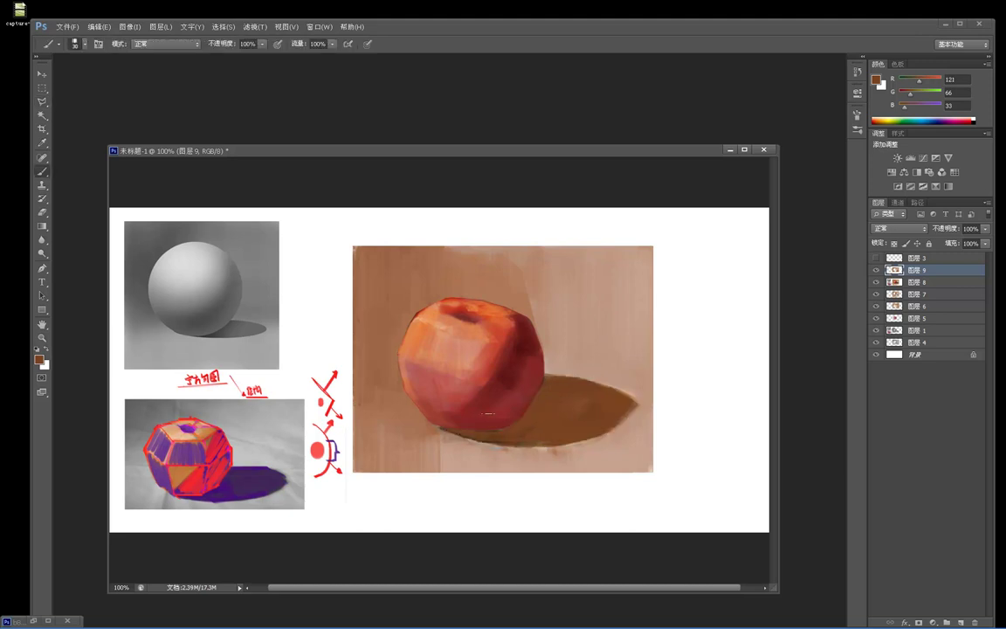
# Sample the background brown, darken it to (98, 53, 27) and deepen the cast shadow beside the apple.
pyautogui.keyDown('alt'); pyautogui.click(397, 304); pyautogui.keyUp('alt')
pyautogui.click(40, 360)
pyautogui.click(226, 263)
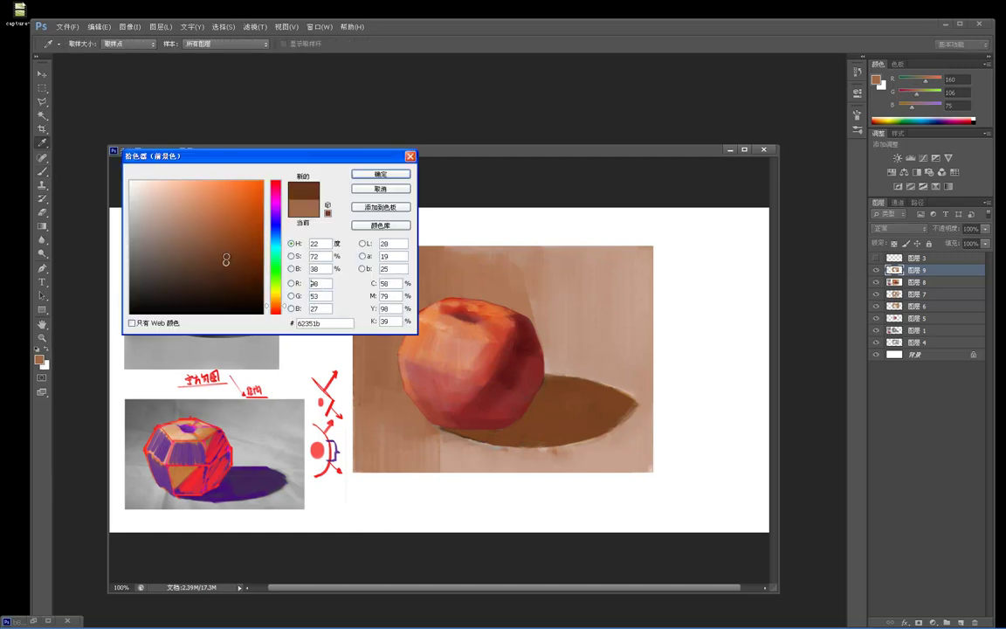
pyautogui.press('Return')
pyautogui.press('b')
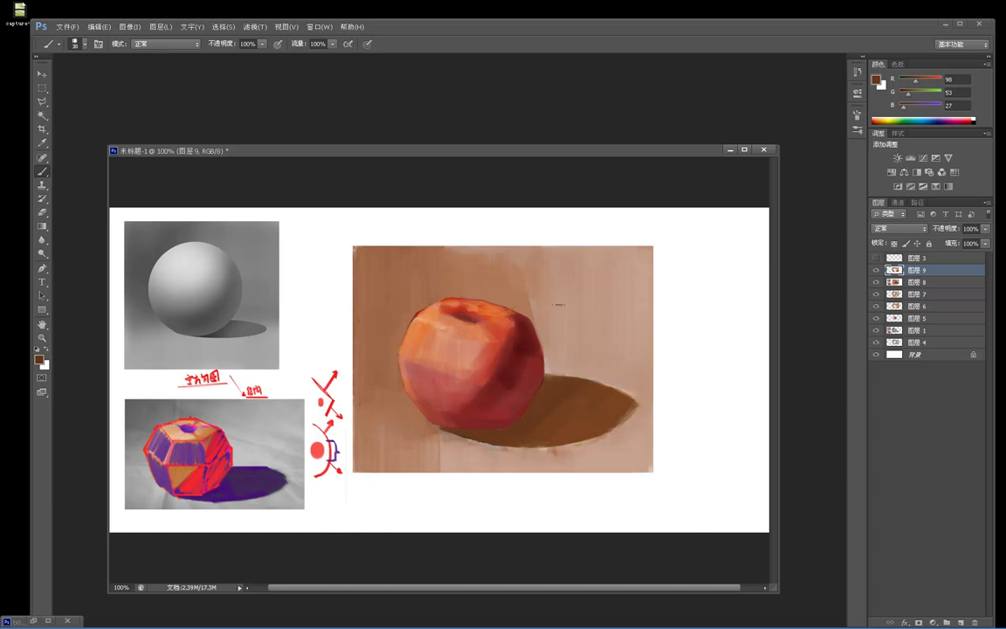
# Lower the saturation of the cast shadow slightly with Hue/Saturation, keeping hue and lightness at 0.
pyautogui.hotkey('ctrl', 'u')
pyautogui.moveTo(700, 386)
pyautogui.mouseDown()
pyautogui.moveTo(712, 387)
pyautogui.moveTo(689, 395)
pyautogui.mouseUp()
pyautogui.moveTo(659, 388); pyautogui.dragTo(697, 387)
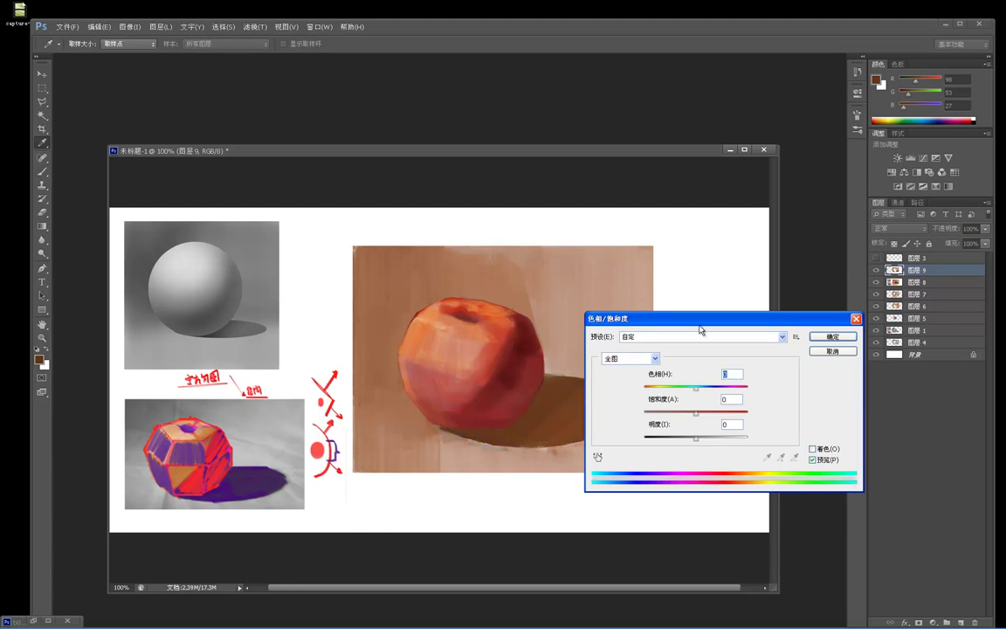
pyautogui.moveTo(724, 319); pyautogui.dragTo(801, 320)
pyautogui.moveTo(774, 414); pyautogui.dragTo(762, 415)
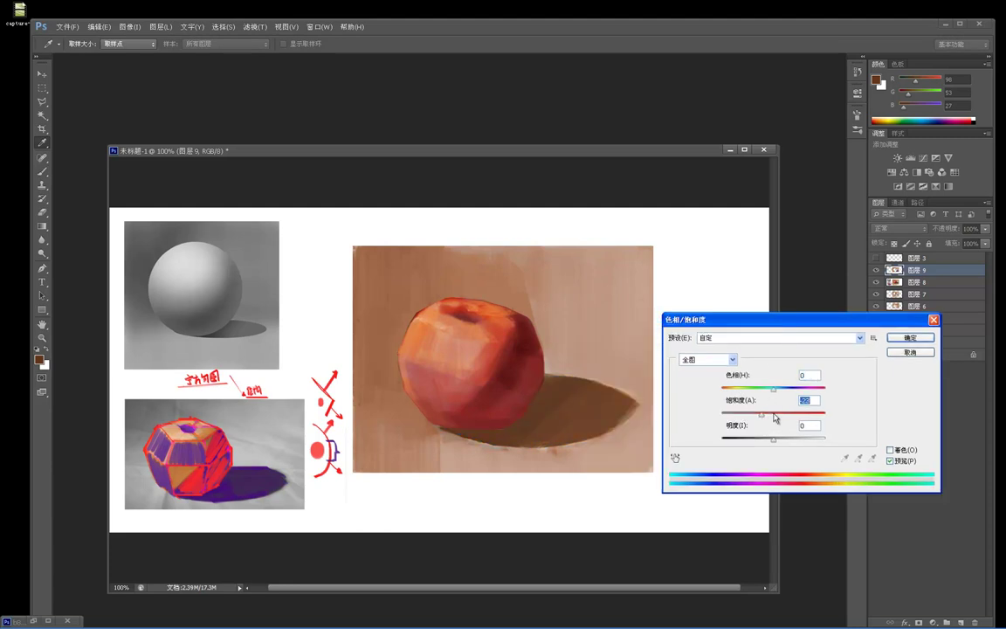
pyautogui.moveTo(763, 416); pyautogui.dragTo(766, 421)
pyautogui.press('Return')
pyautogui.press('b')
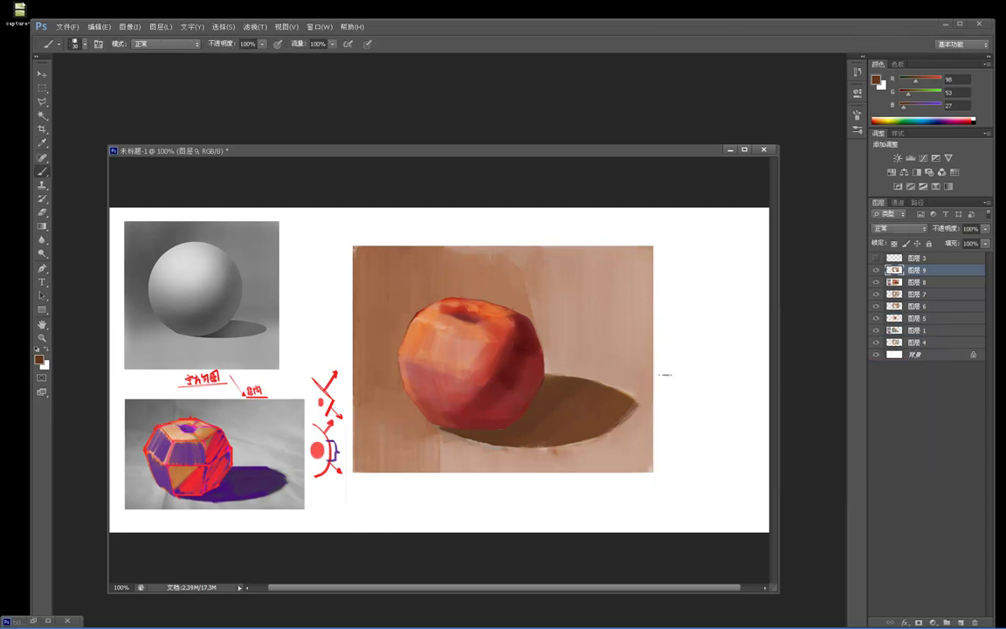
# Deselect the cast shadow, sample the background tan (191, 148, 123) and soften the shadow's upper right edge with the brush.
pyautogui.press('m')
pyautogui.click(650, 376)
pyautogui.press('b')
pyautogui.keyDown('alt'); pyautogui.click(639, 399); pyautogui.keyUp('alt')
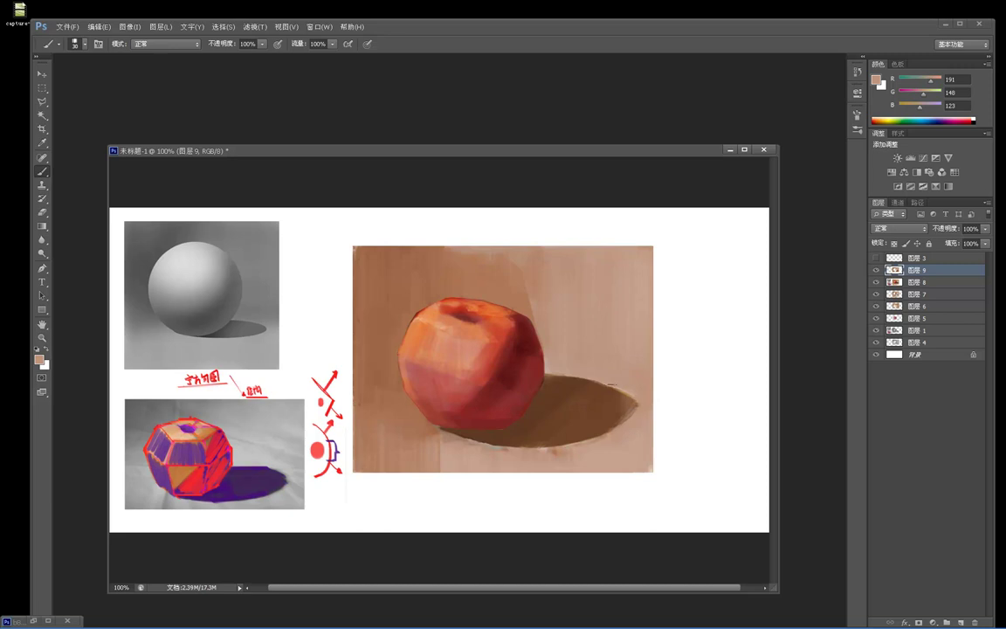
pyautogui.keyDown('alt'); pyautogui.click(600, 361); pyautogui.keyUp('alt')
pyautogui.moveTo(619, 390); pyautogui.dragTo(589, 376)
# Sample the background browns (148, 96, 67) and (164, 116, 88) and blend the background tones above and beside the apple's upper right.
pyautogui.keyDown('alt'); pyautogui.click(401, 252); pyautogui.keyUp('alt')
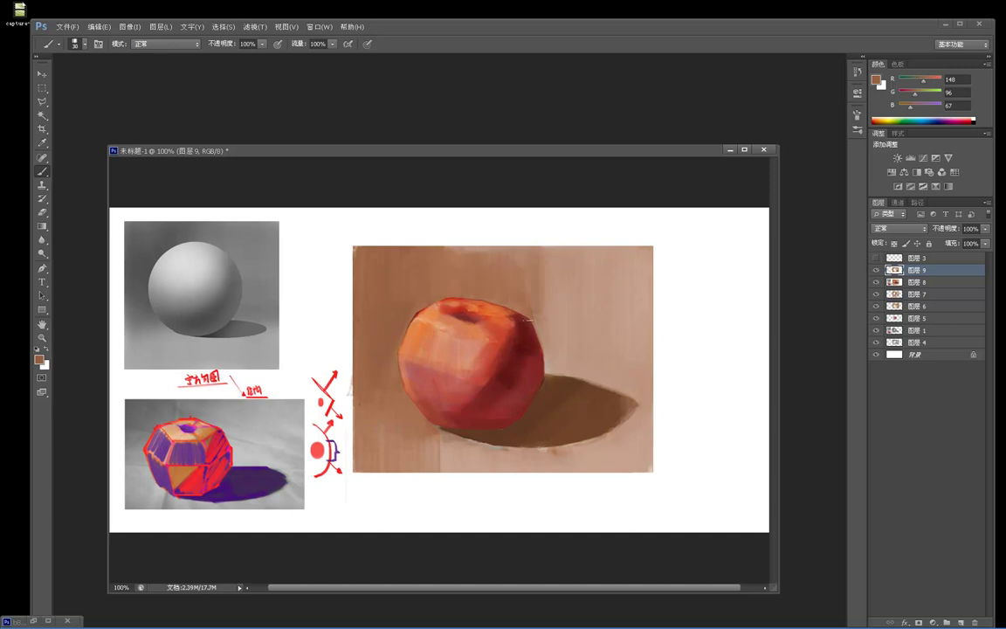
pyautogui.keyDown('alt'); pyautogui.click(540, 270); pyautogui.keyUp('alt')
pyautogui.moveTo(541, 271)
pyautogui.mouseDown()
pyautogui.moveTo(534, 318)
pyautogui.moveTo(575, 329)
pyautogui.mouseUp()
pyautogui.keyDown('alt'); pyautogui.click(540, 304); pyautogui.keyUp('alt')
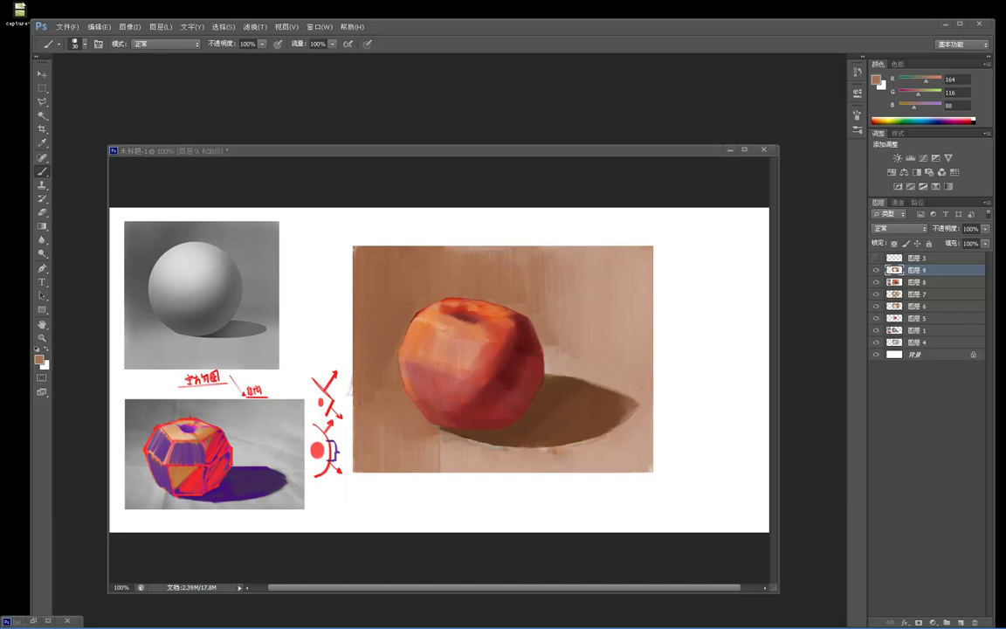
pyautogui.click(564, 386)
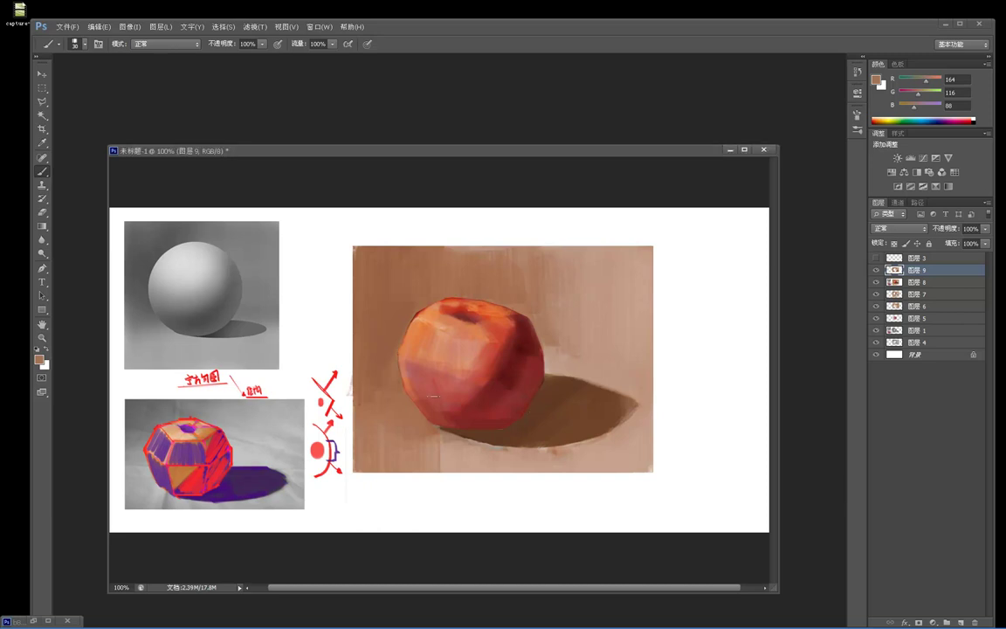
# Sample the shadow brown, darken it to (45, 18, 8) and paint a contact shadow under the apple with a smaller brush.
pyautogui.keyDown('alt'); pyautogui.click(437, 390); pyautogui.keyUp('alt')
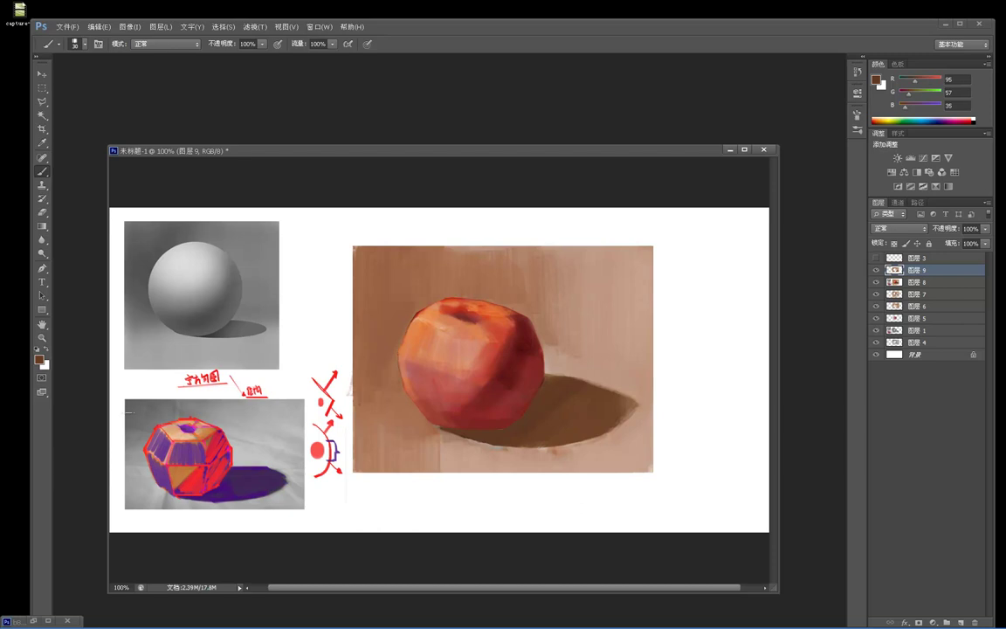
pyautogui.click(41, 359)
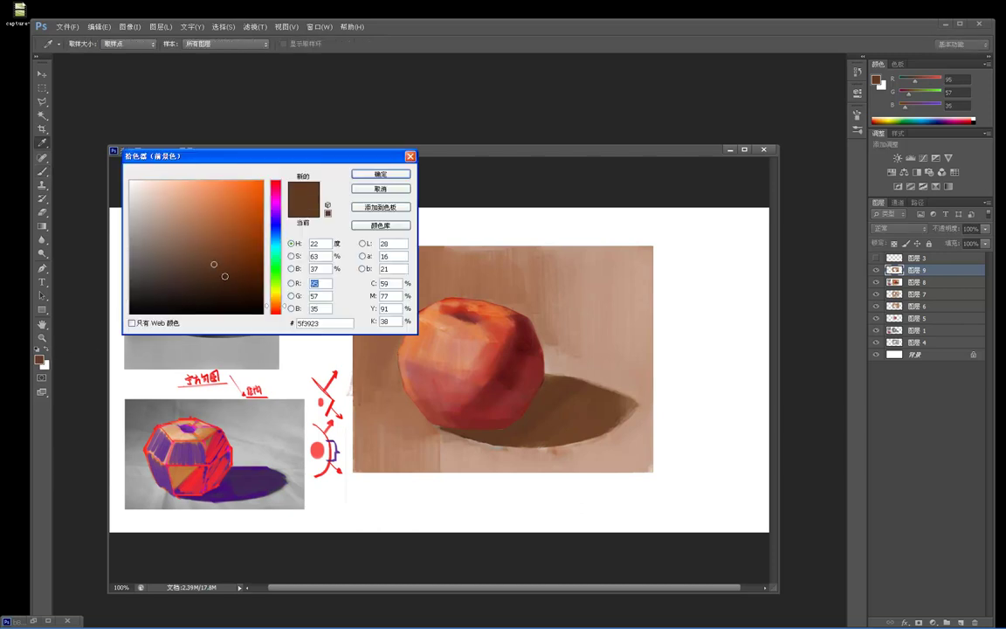
pyautogui.click(239, 290)
pyautogui.click(287, 309)
pyautogui.click(366, 174)
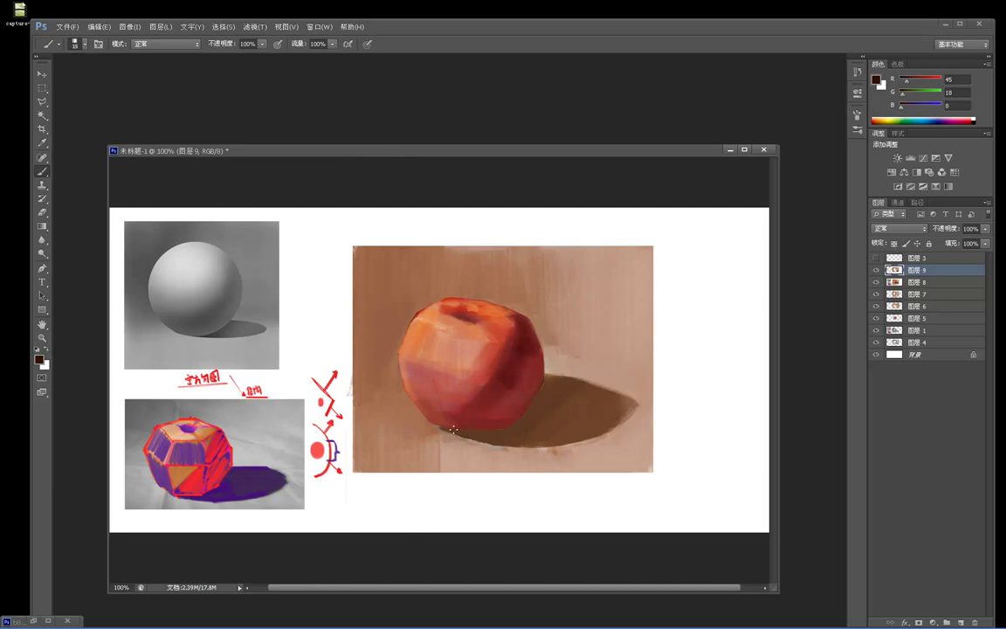
pyautogui.press('[')
pyautogui.moveTo(448, 428)
pyautogui.mouseDown()
pyautogui.moveTo(474, 419)
pyautogui.moveTo(470, 435)
pyautogui.moveTo(485, 438)
pyautogui.moveTo(478, 417)
pyautogui.moveTo(476, 432)
pyautogui.moveTo(504, 429)
pyautogui.mouseUp()
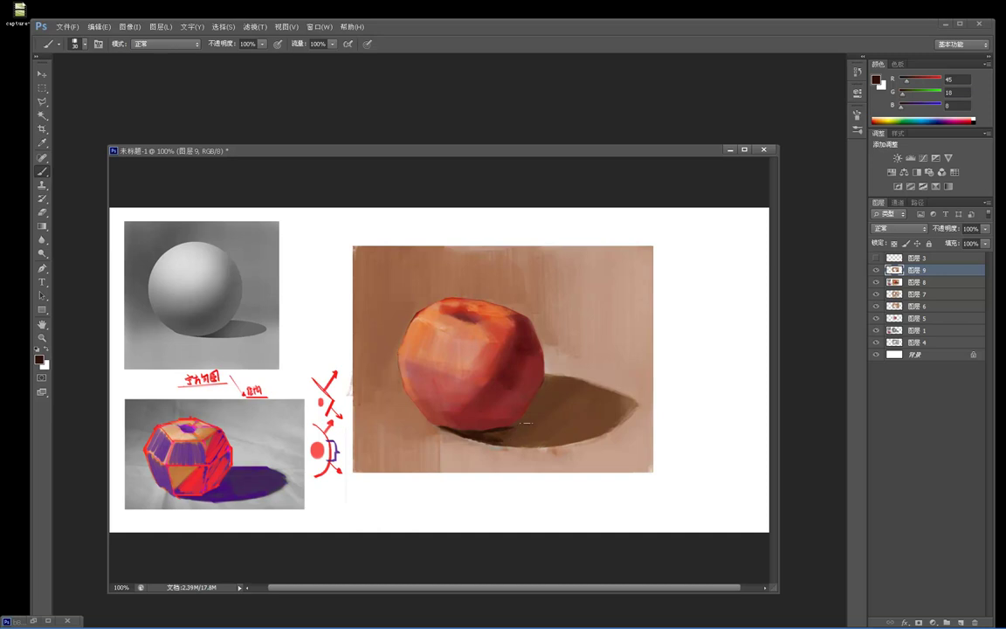
# Sample the shadow brown (88, 52, 32) and blend the dark contact shadow into the cast shadow's lower edge.
pyautogui.keyDown('alt'); pyautogui.click(505, 440); pyautogui.keyUp('alt')
pyautogui.keyDown('alt'); pyautogui.click(532, 419); pyautogui.keyUp('alt')
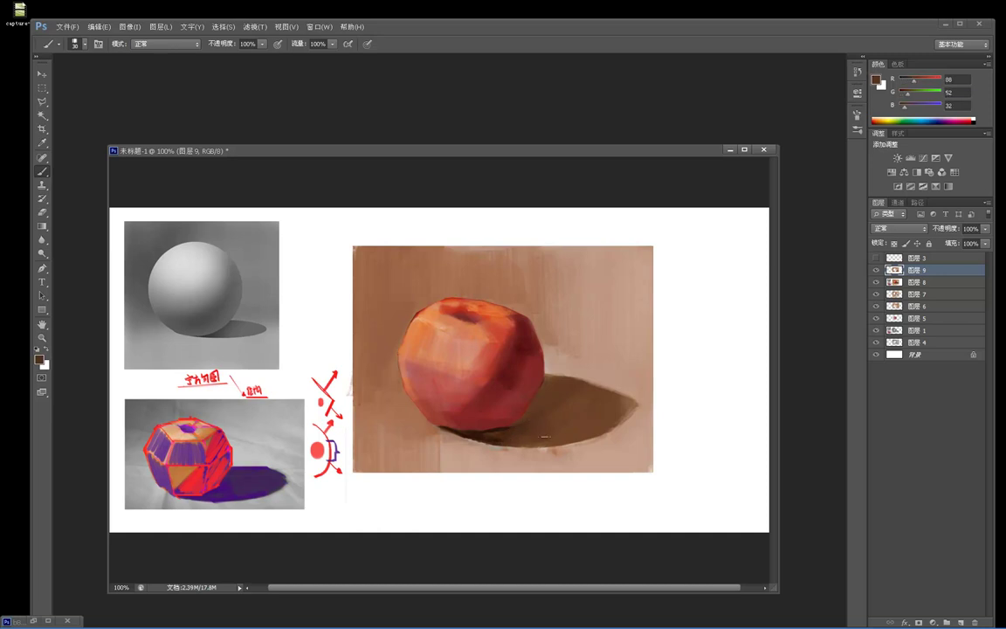
pyautogui.moveTo(540, 444); pyautogui.dragTo(557, 445)
pyautogui.hotkey('alt', 'Tab')
# Deepen the apple's stem cavity with dark brown sampled from the contact shadow, adjusting the color to (45, 16, 8).
pyautogui.keyDown('alt'); pyautogui.click(473, 432); pyautogui.keyUp('alt')
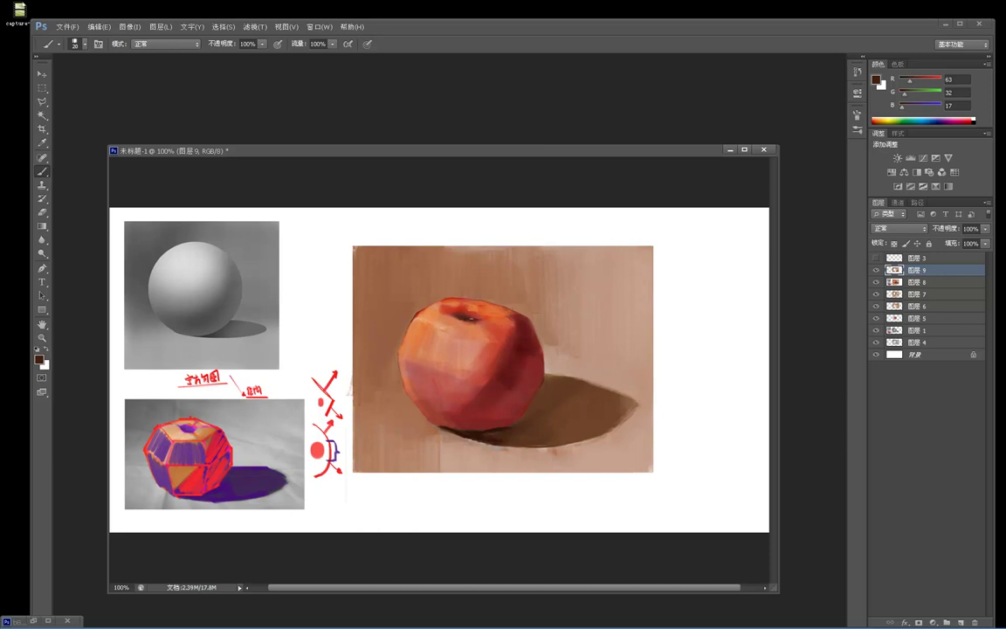
pyautogui.keyDown('alt'); pyautogui.click(526, 347); pyautogui.keyUp('alt')
pyautogui.moveTo(478, 316); pyautogui.dragTo(467, 311)
pyautogui.keyDown('alt'); pyautogui.click(466, 433); pyautogui.keyUp('alt')
pyautogui.click(39, 360)
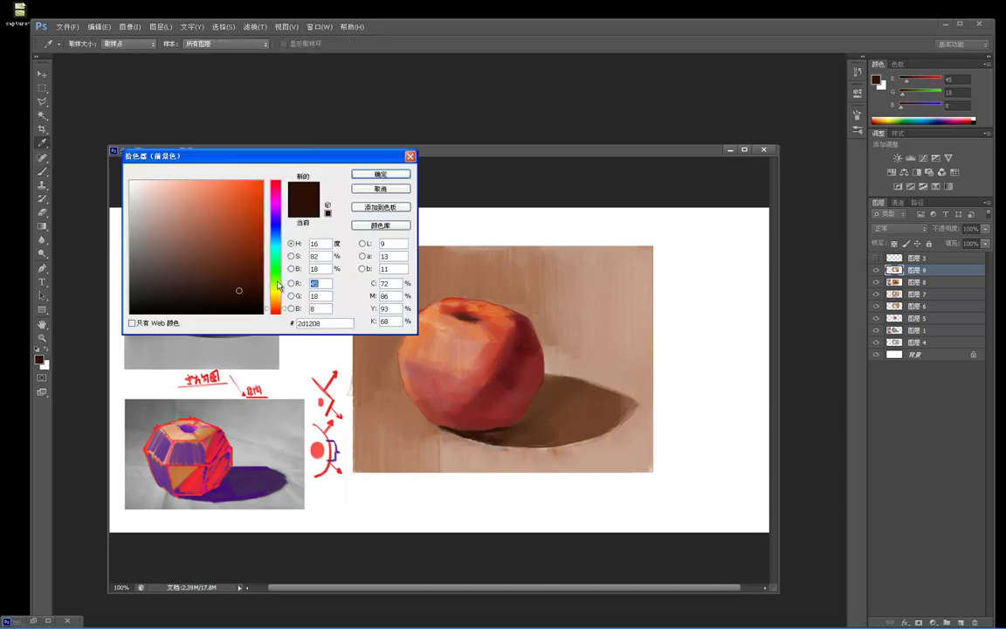
pyautogui.click(284, 311)
pyautogui.click(381, 174)
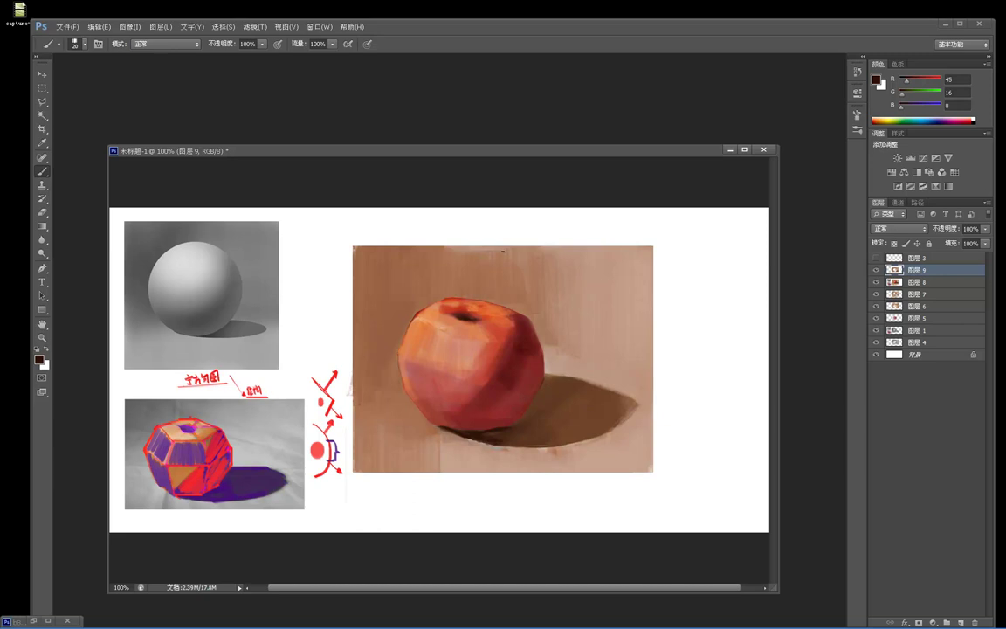
# Try a brown touch-up stroke on the background near the painting's left edge, undo it and resample the background brown.
pyautogui.hotkey('ctrl', 'space')
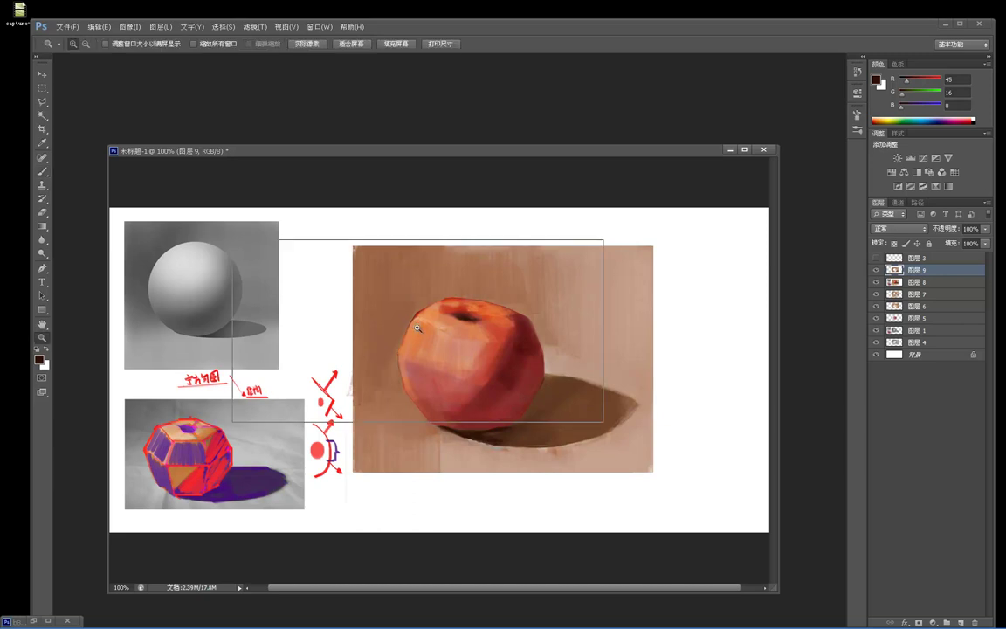
pyautogui.keyDown('ctrl'); pyautogui.click(420, 333); pyautogui.keyUp('ctrl')
pyautogui.keyDown('alt'); pyautogui.click(373, 345); pyautogui.keyUp('alt')
pyautogui.keyDown('alt'); pyautogui.click(595, 259); pyautogui.keyUp('alt')
pyautogui.moveTo(351, 284); pyautogui.dragTo(341, 372)
pyautogui.hotkey('ctrl', 'z')
pyautogui.keyDown('alt'); pyautogui.click(344, 262); pyautogui.keyUp('alt')
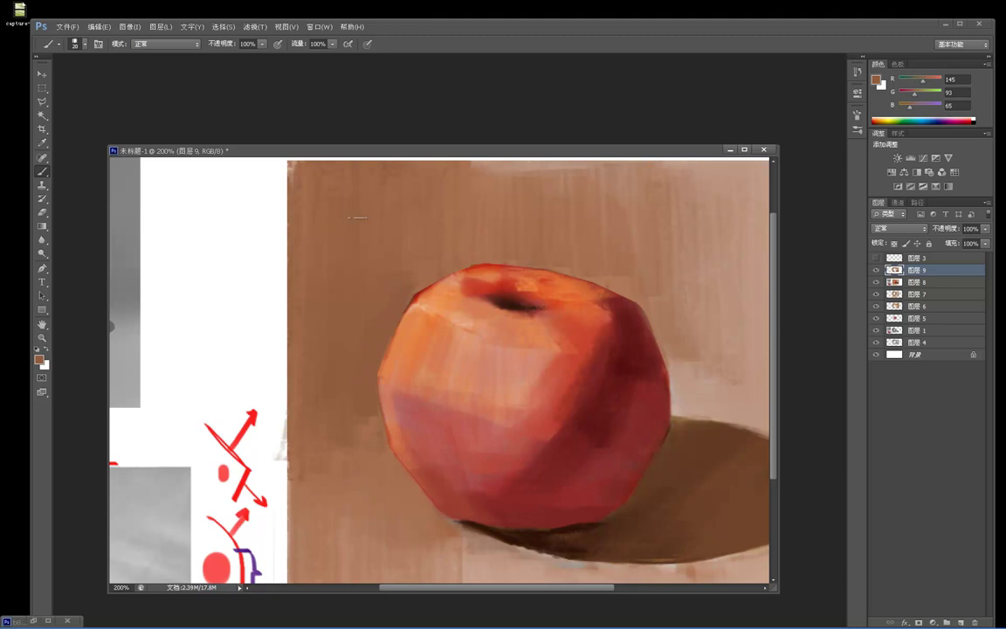
# Sample light oranges from the apple's upper left and repaint its dark upper left rim with a smaller brush.
pyautogui.keyDown('alt'); pyautogui.click(408, 311); pyautogui.keyUp('alt')
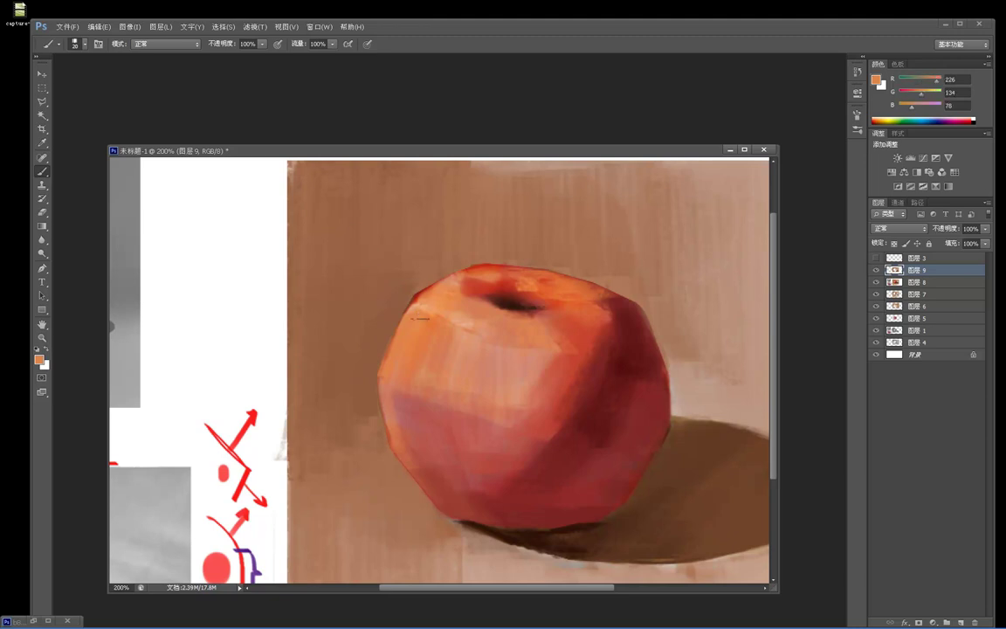
pyautogui.press('[')
pyautogui.keyDown('alt'); pyautogui.click(422, 301); pyautogui.keyUp('alt')
pyautogui.keyDown('alt'); pyautogui.click(425, 303); pyautogui.keyUp('alt')
pyautogui.moveTo(442, 282); pyautogui.dragTo(418, 296)
# Sample the red (182, 49, 34) and orange (227, 135, 75) and refine the apple's top surface around the stem cavity.
pyautogui.press('z')
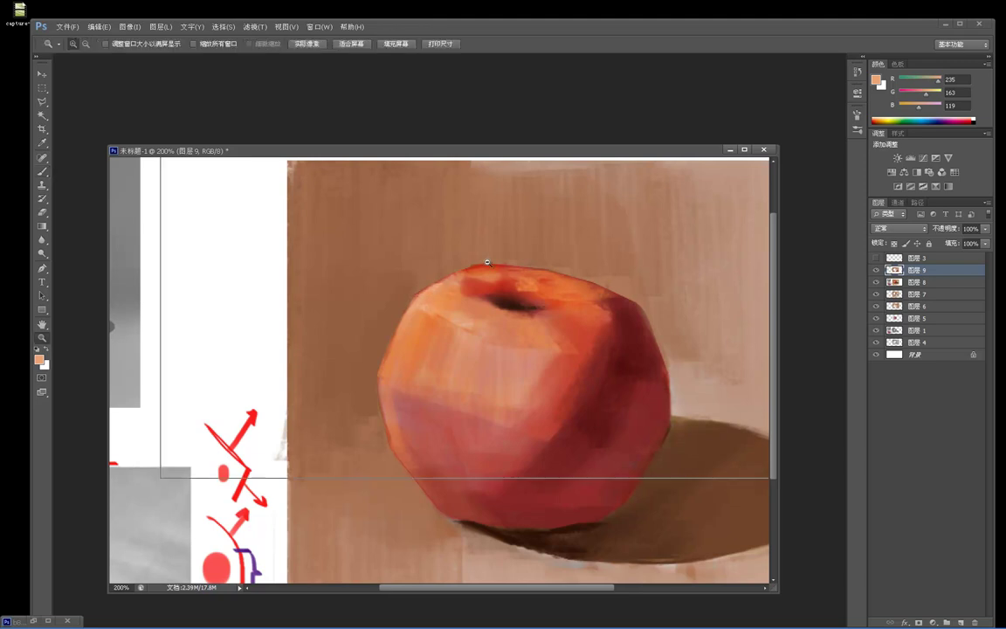
pyautogui.keyDown('alt'); pyautogui.click(507, 225); pyautogui.keyUp('alt')
pyautogui.keyDown('alt'); pyautogui.click(507, 224); pyautogui.keyUp('alt')
pyautogui.click(463, 310)
pyautogui.click(463, 310)
pyautogui.click(463, 310)
pyautogui.press('b')
pyautogui.keyDown('alt'); pyautogui.click(422, 294); pyautogui.keyUp('alt')
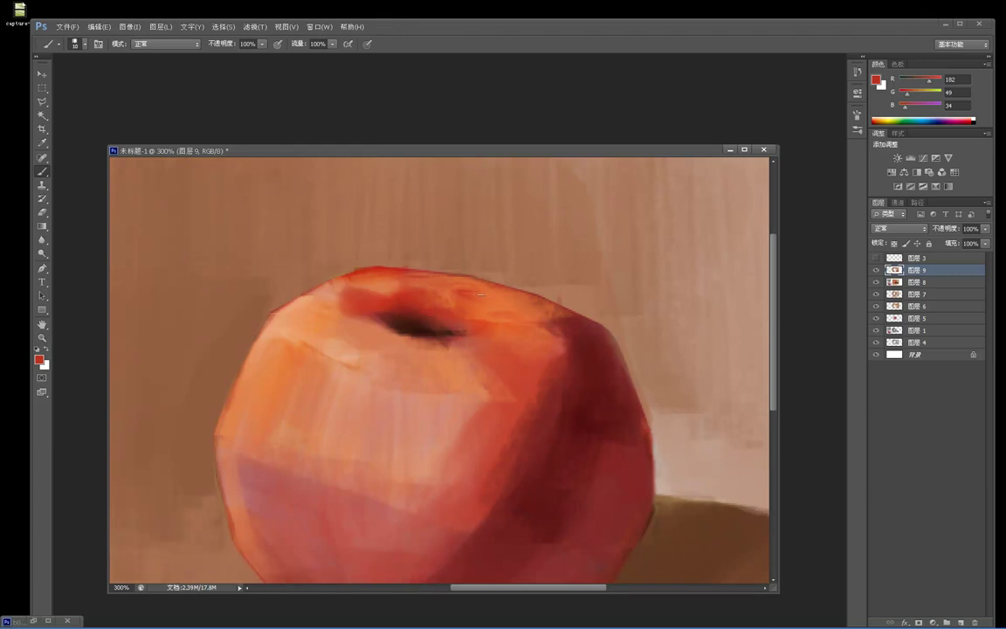
pyautogui.keyDown('alt'); pyautogui.click(396, 302); pyautogui.keyUp('alt')
pyautogui.keyDown('alt'); pyautogui.click(384, 302); pyautogui.keyUp('alt')
pyautogui.keyDown('alt'); pyautogui.click(383, 302); pyautogui.keyUp('alt')
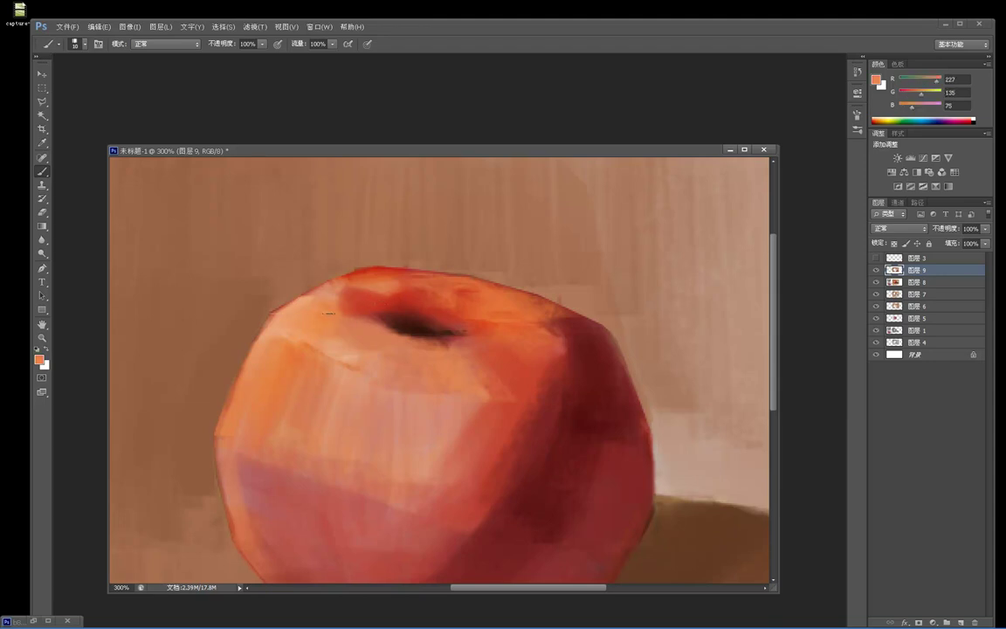
pyautogui.keyDown('alt'); pyautogui.click(359, 277); pyautogui.keyUp('alt')
# Sample the dark red (119, 33, 33) and paint it along the apple's upper right rim toward the top.
pyautogui.press('z')
pyautogui.click(367, 283)
pyautogui.keyDown('alt'); pyautogui.click(383, 289); pyautogui.keyUp('alt')
pyautogui.keyDown('alt'); pyautogui.click(418, 306); pyautogui.keyUp('alt')
pyautogui.keyDown('alt'); pyautogui.click(437, 308); pyautogui.keyUp('alt')
pyautogui.click(506, 326)
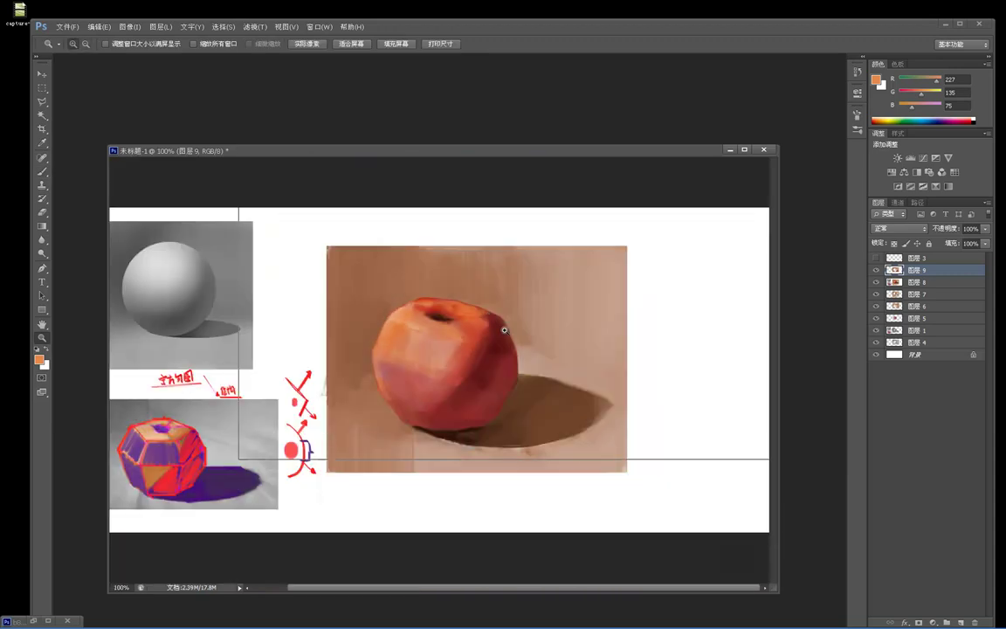
pyautogui.click(510, 322)
pyautogui.press('b')
pyautogui.keyDown('alt'); pyautogui.click(461, 295); pyautogui.keyUp('alt')
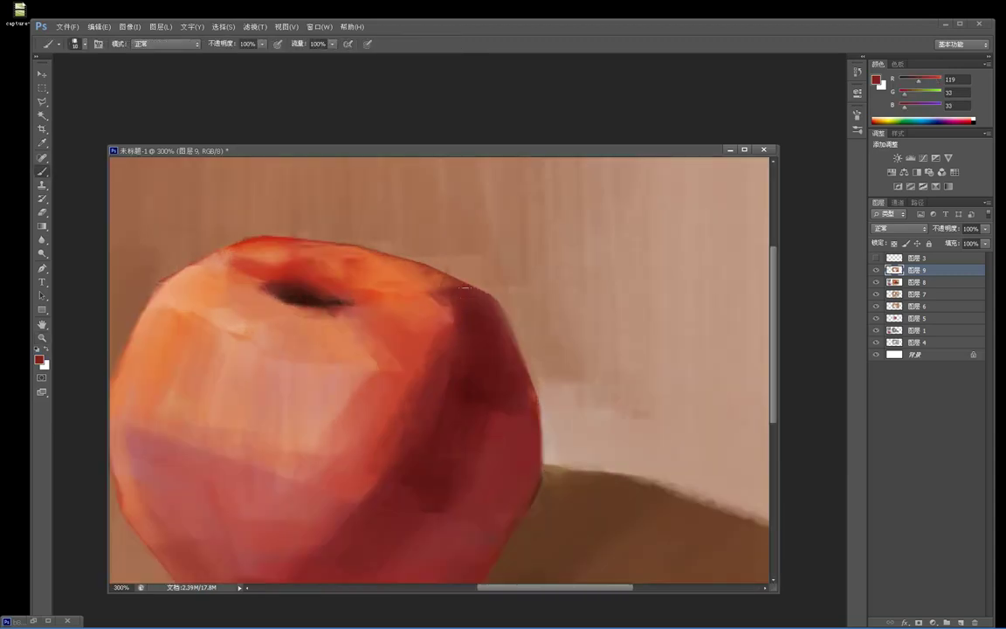
pyautogui.moveTo(441, 282)
pyautogui.mouseDown()
pyautogui.moveTo(388, 281)
pyautogui.moveTo(371, 255)
pyautogui.moveTo(346, 259)
pyautogui.mouseUp()
# Sample the dark red (121, 35, 34) and extend the shaded tone on the apple's upper right rim.
pyautogui.press('z')
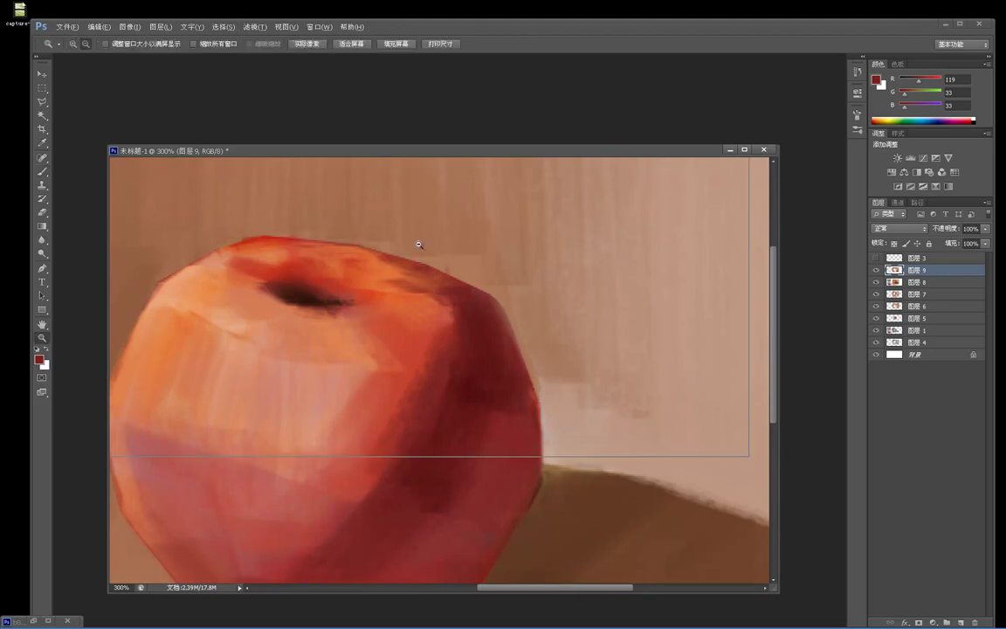
pyautogui.keyDown('alt'); pyautogui.click(419, 245); pyautogui.keyUp('alt')
pyautogui.keyDown('alt'); pyautogui.click(497, 309); pyautogui.keyUp('alt')
pyautogui.click(503, 325)
pyautogui.click(504, 327)
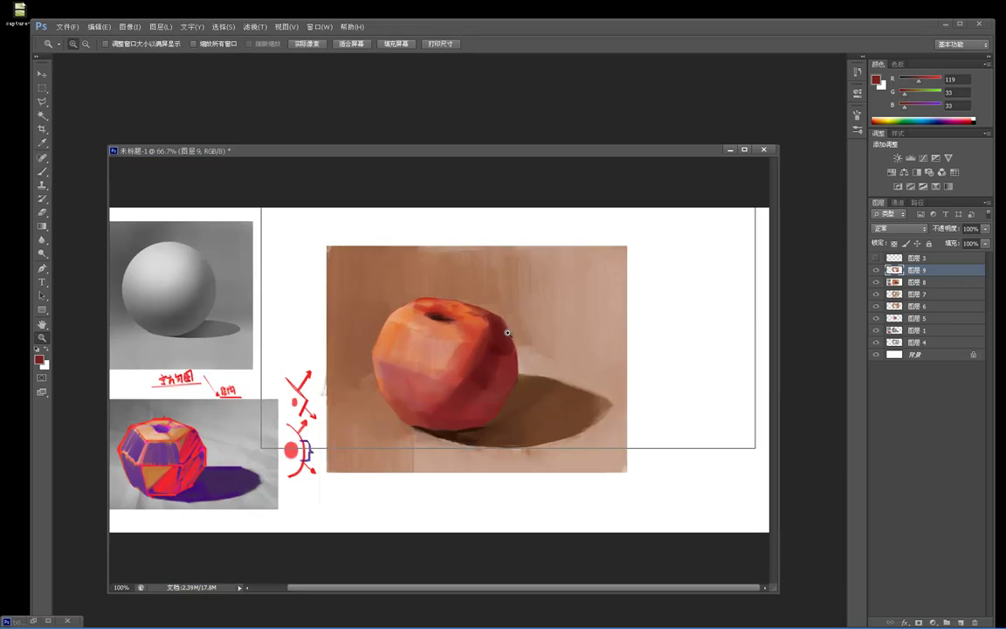
pyautogui.click(508, 325)
pyautogui.press('b')
pyautogui.keyDown('alt'); pyautogui.click(452, 290); pyautogui.keyUp('alt')
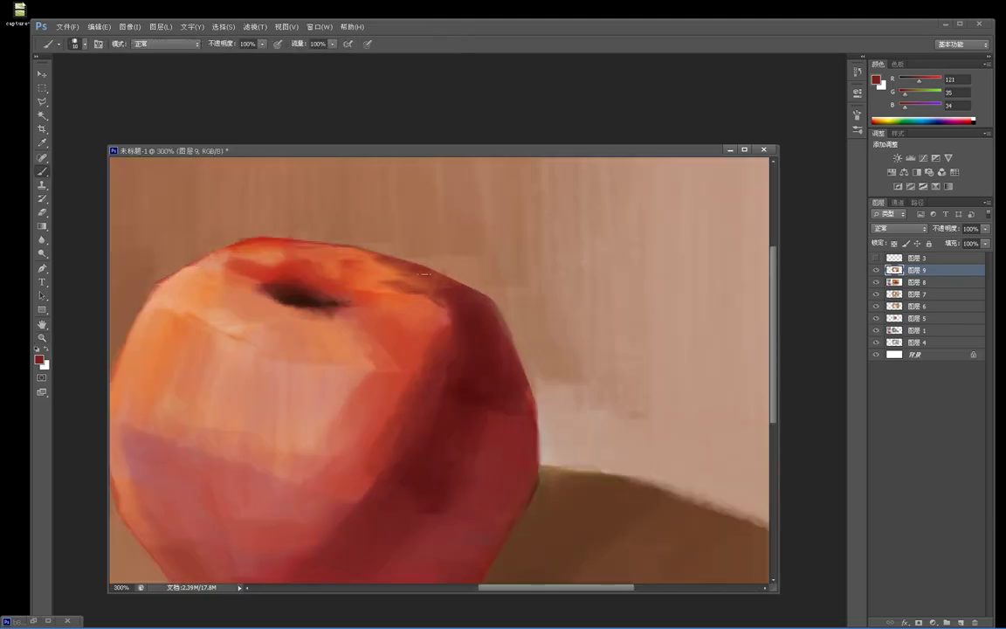
# Sample the background browns (176, 122, 90) and (167, 114, 84) and retouch the background along the apple's right side above the shadow.
pyautogui.keyDown('alt'); pyautogui.click(435, 256); pyautogui.keyUp('alt')
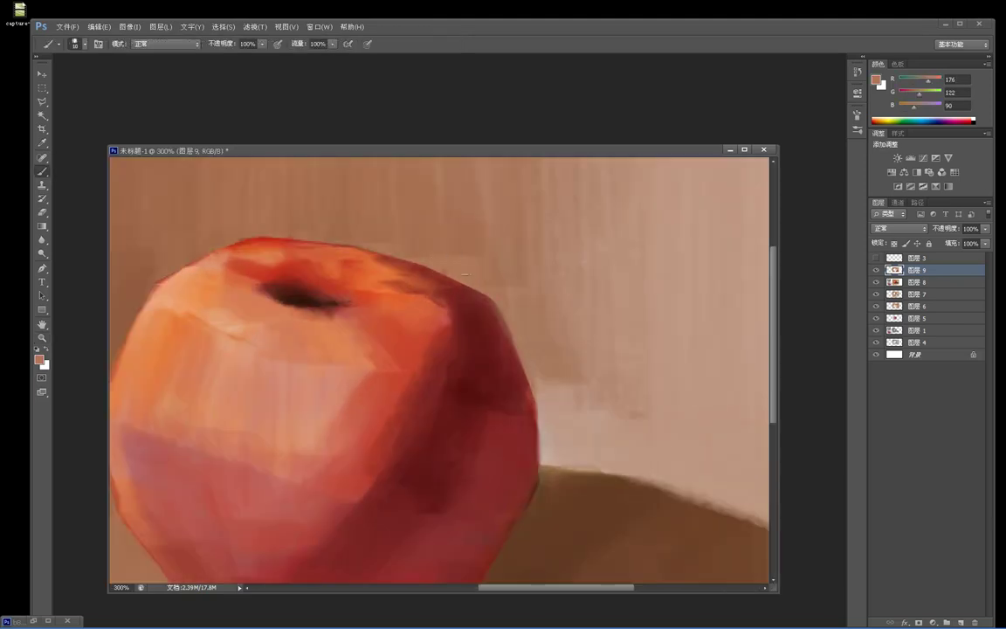
pyautogui.press('z')
pyautogui.keyDown('alt'); pyautogui.click(485, 210); pyautogui.keyUp('alt')
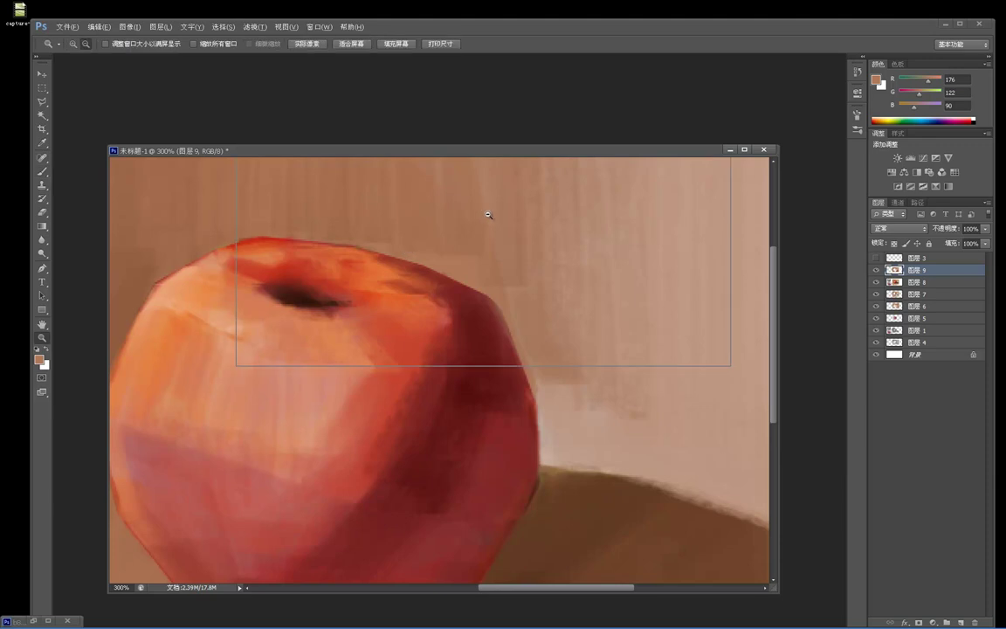
pyautogui.keyDown('alt'); pyautogui.click(515, 236); pyautogui.keyUp('alt')
pyautogui.keyDown('alt'); pyautogui.click(531, 270); pyautogui.keyUp('alt')
pyautogui.click(501, 322)
pyautogui.scroll(3, 501, 322)
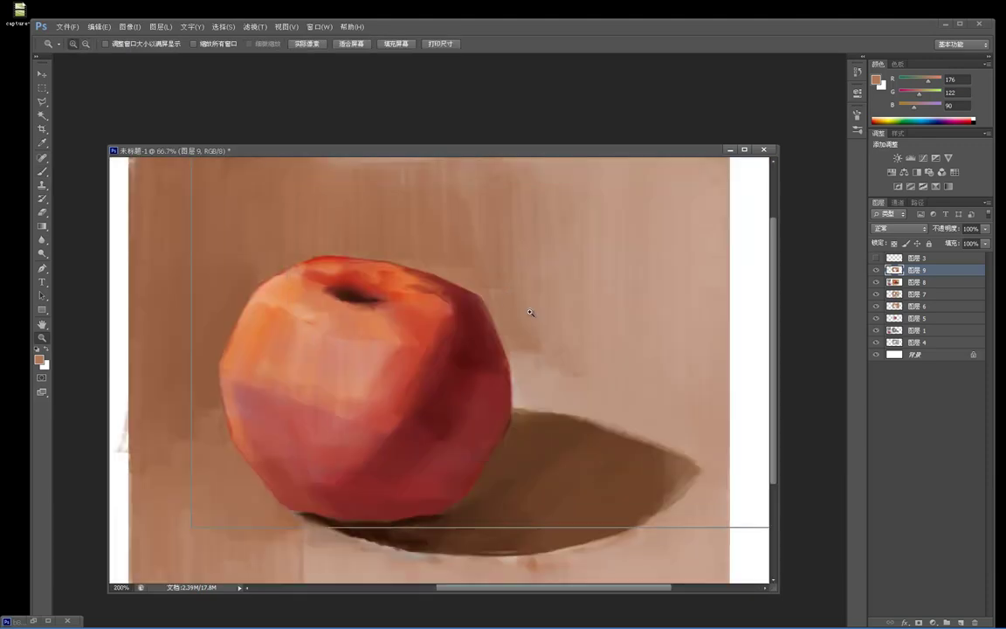
pyautogui.press('b')
pyautogui.keyDown('alt'); pyautogui.click(461, 255); pyautogui.keyUp('alt')
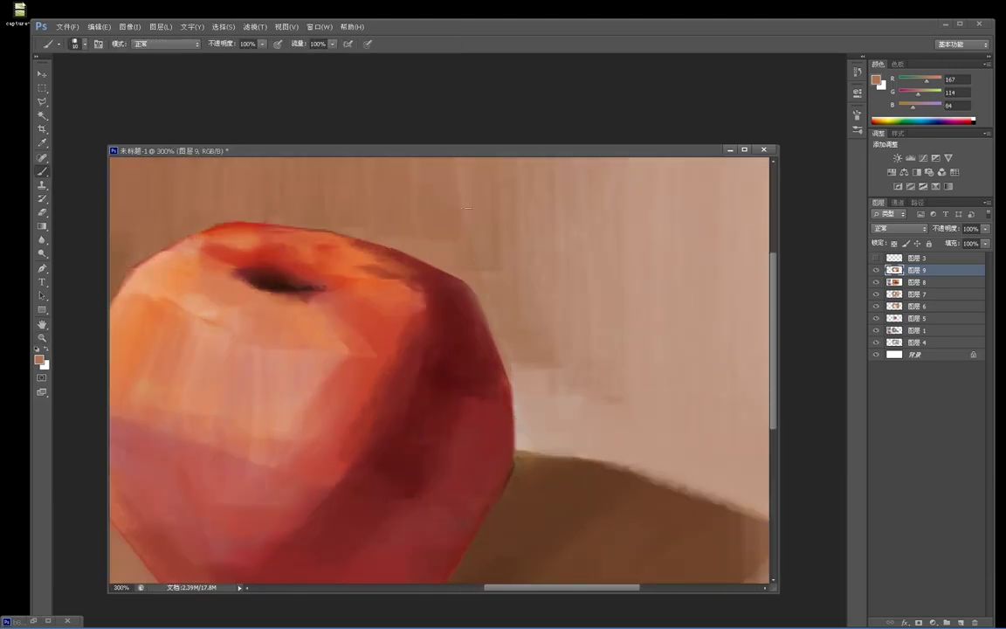
pyautogui.moveTo(526, 397)
pyautogui.mouseDown()
pyautogui.moveTo(526, 444)
pyautogui.moveTo(543, 441)
pyautogui.mouseUp()
pyautogui.moveTo(557, 396); pyautogui.dragTo(557, 444)
# Sample the dark red (94, 19, 19), enlarge the brush to 35 and darken the purple facets on the apple's lower left.
pyautogui.press('z')
pyautogui.scroll(-2, 606, 299)
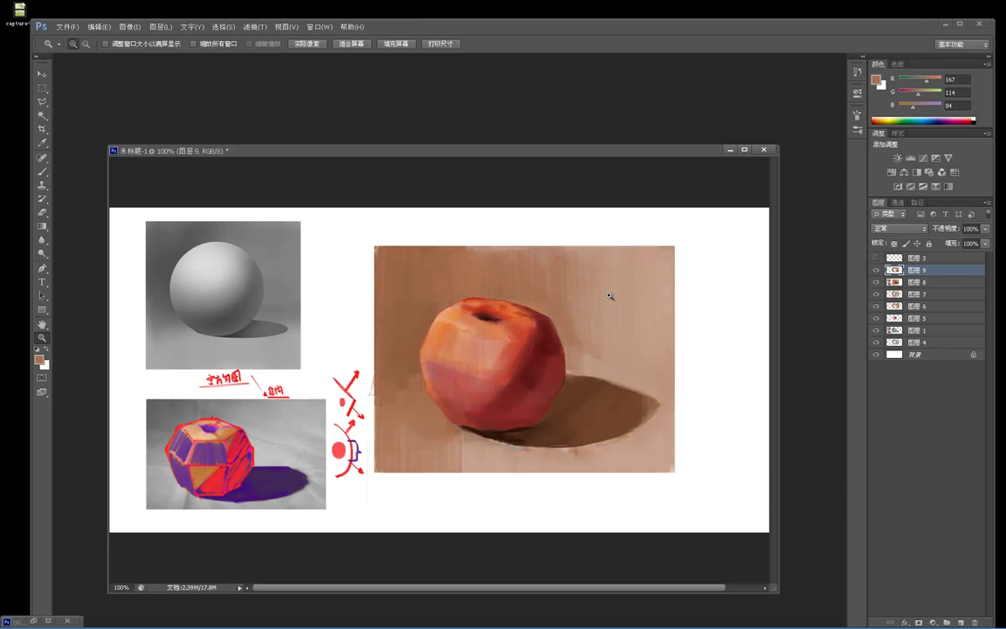
pyautogui.scroll(2, 485, 362)
pyautogui.press('b')
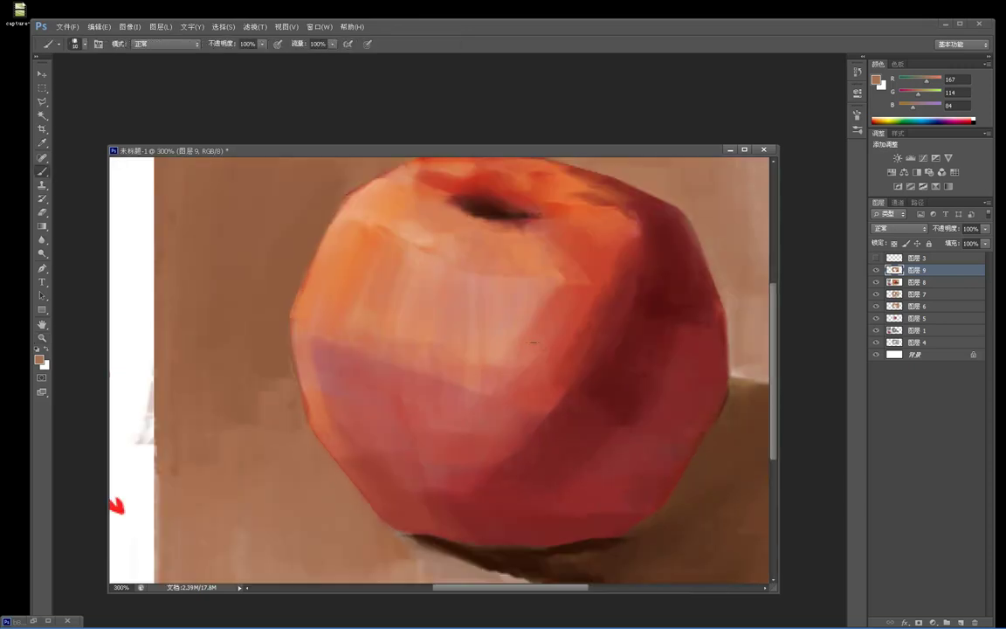
pyautogui.keyDown('alt'); pyautogui.click(633, 303); pyautogui.keyUp('alt')
pyautogui.press(']')
pyautogui.press(']')
pyautogui.press(']')
pyautogui.press(']')
pyautogui.press(']')
pyautogui.moveTo(454, 413)
pyautogui.mouseDown()
pyautogui.moveTo(453, 423)
pyautogui.moveTo(434, 383)
pyautogui.moveTo(437, 472)
pyautogui.mouseUp()
pyautogui.moveTo(395, 384); pyautogui.dragTo(424, 490)
pyautogui.moveTo(348, 387); pyautogui.dragTo(377, 473)
# Sample the apple's orange, darken it to (158, 76, 33) and tone the boundary between the light front facet and the purple one.
pyautogui.hotkey('alt', 'space')
pyautogui.keyDown('alt'); pyautogui.click(477, 391); pyautogui.keyUp('alt')
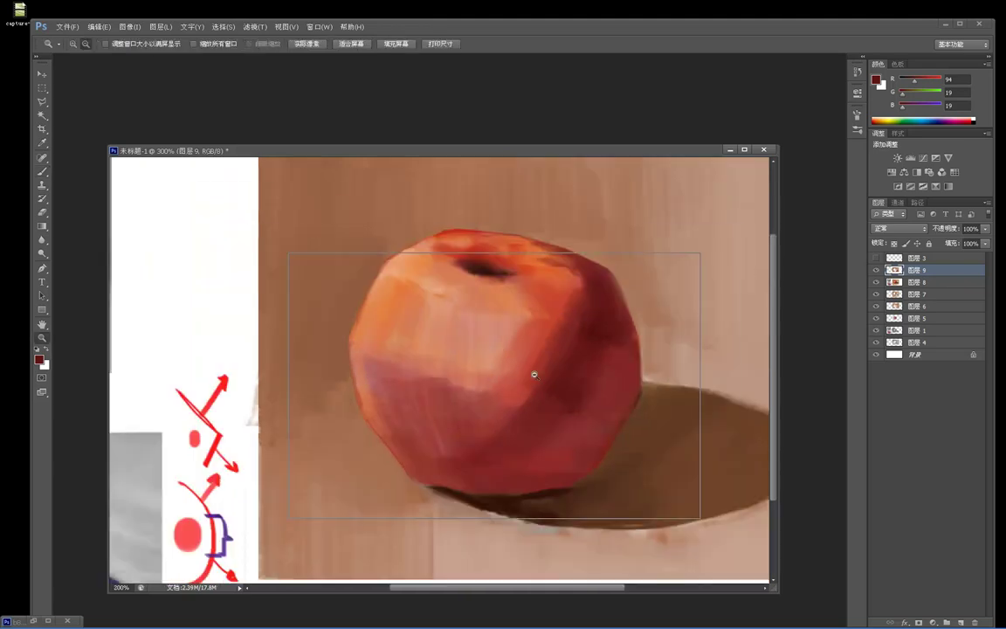
pyautogui.keyDown('alt'); pyautogui.click(524, 371); pyautogui.keyUp('alt')
pyautogui.keyDown('ctrl'); pyautogui.click(514, 378); pyautogui.keyUp('ctrl')
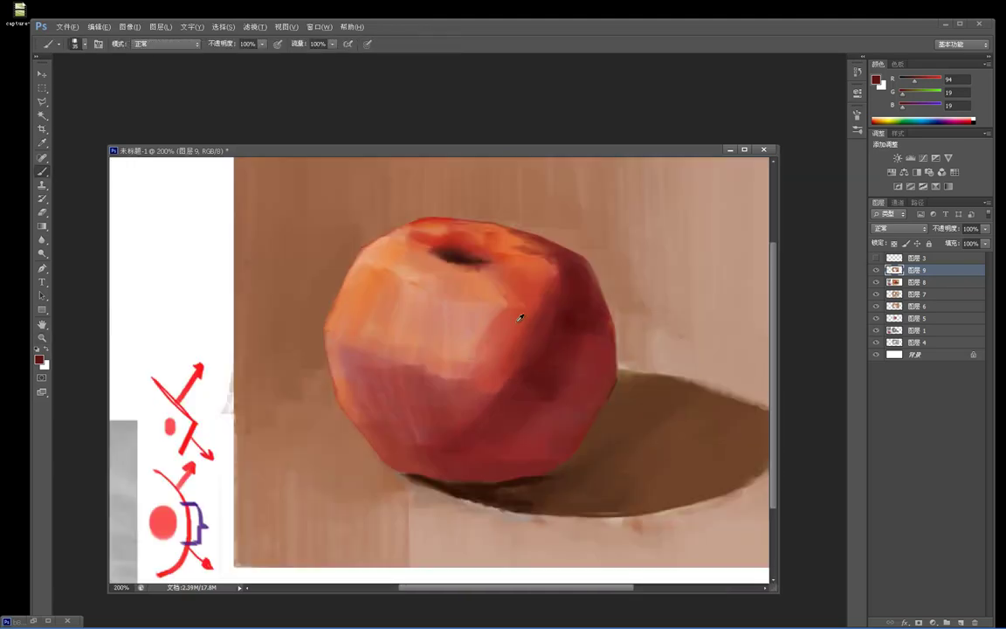
pyautogui.keyDown('alt'); pyautogui.click(376, 286); pyautogui.keyUp('alt')
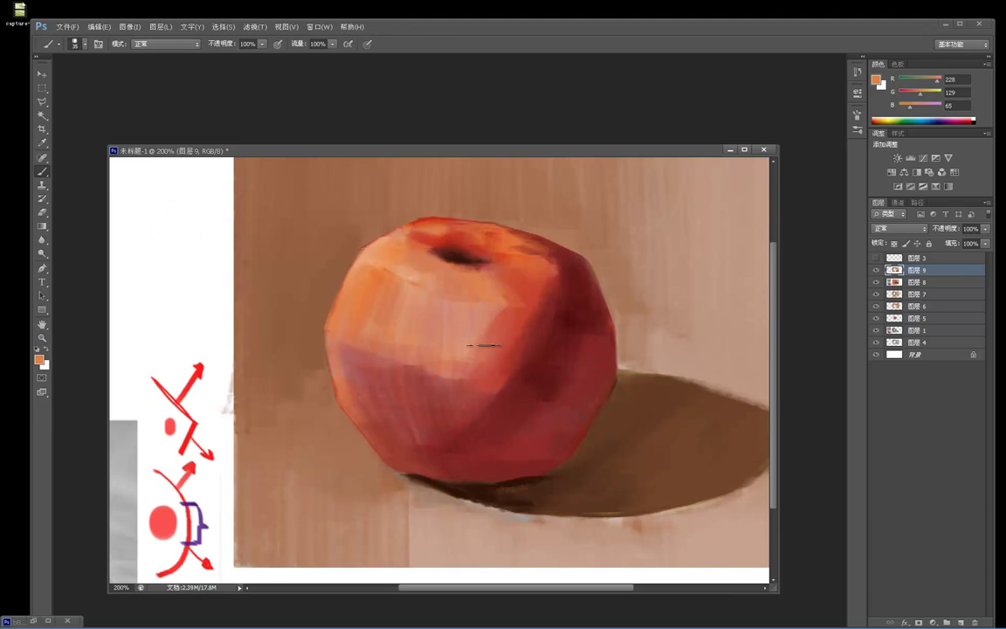
pyautogui.keyDown('alt'); pyautogui.click(332, 269); pyautogui.keyUp('alt')
pyautogui.click(38, 359)
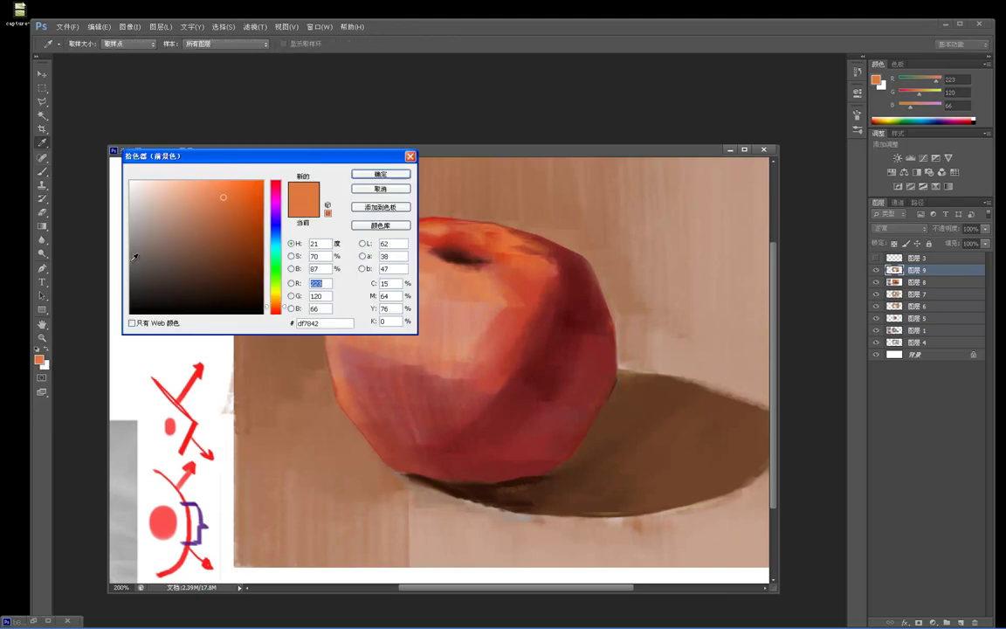
pyautogui.click(234, 229)
pyautogui.click(381, 174)
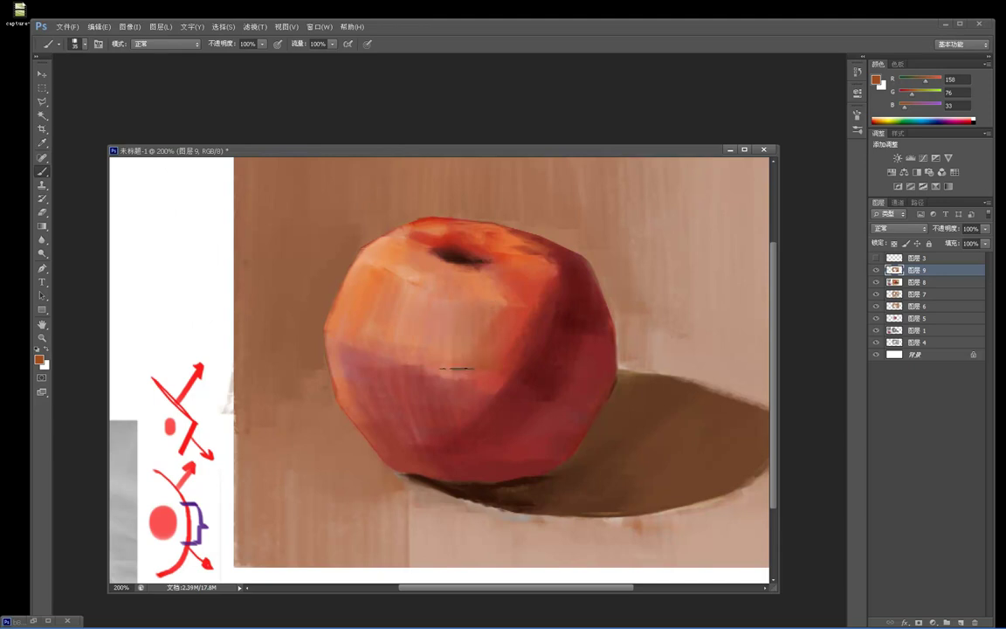
pyautogui.press('z')
pyautogui.keyDown('alt'); pyautogui.click(496, 273); pyautogui.keyUp('alt')
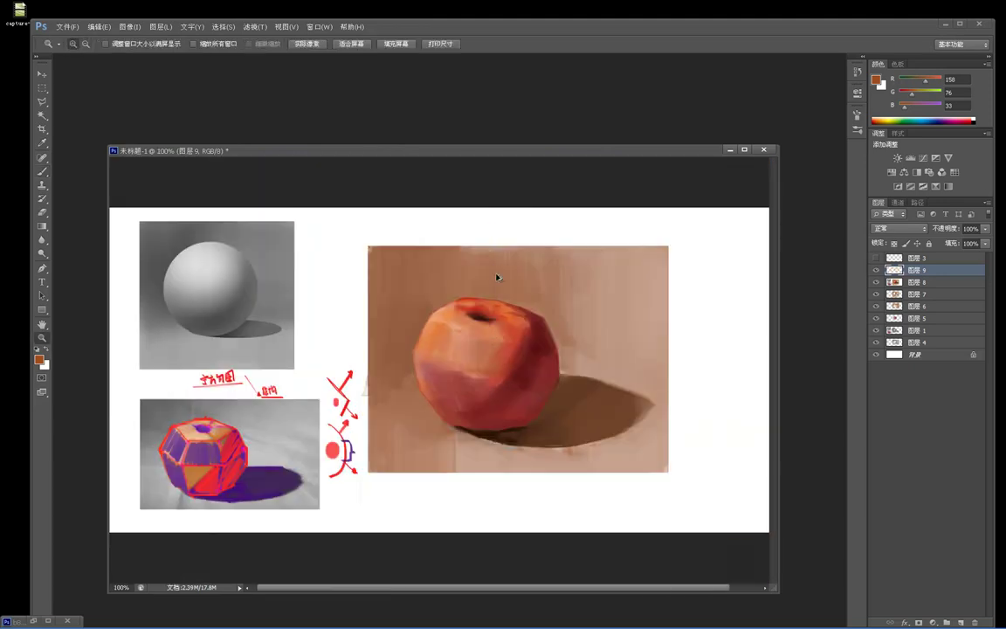
# Sample the orange (218, 95, 45) and dark red (127, 37, 35) and blend the apple's front facet into its right shaded facets.
pyautogui.press('b')
pyautogui.keyDown('alt'); pyautogui.click(494, 344); pyautogui.keyUp('alt')
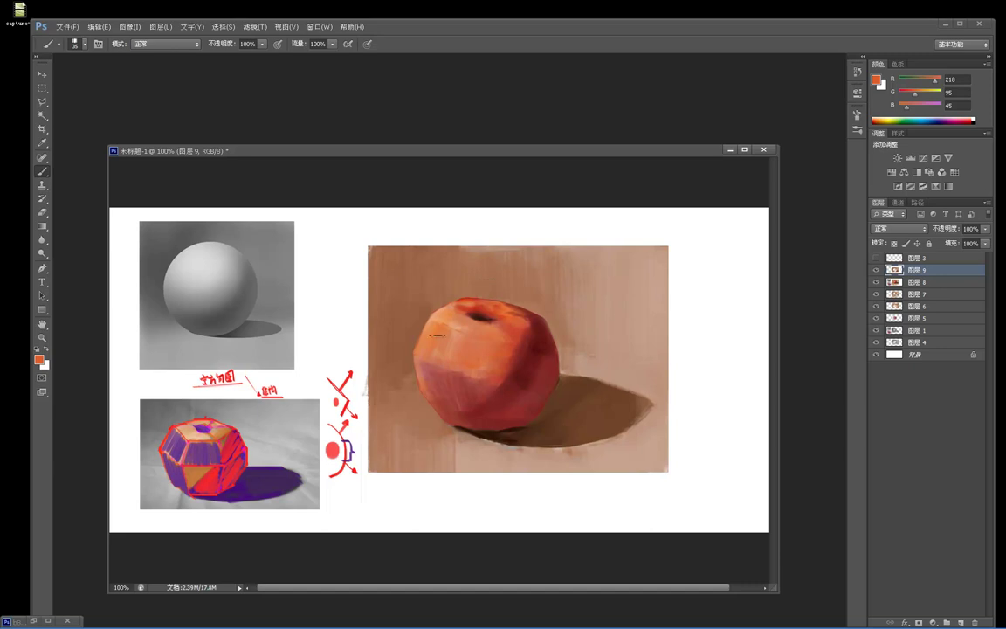
pyautogui.keyDown('alt'); pyautogui.click(515, 348); pyautogui.keyUp('alt')
pyautogui.keyDown('alt'); pyautogui.click(509, 332); pyautogui.keyUp('alt')
pyautogui.keyDown('alt'); pyautogui.click(530, 340); pyautogui.keyUp('alt')
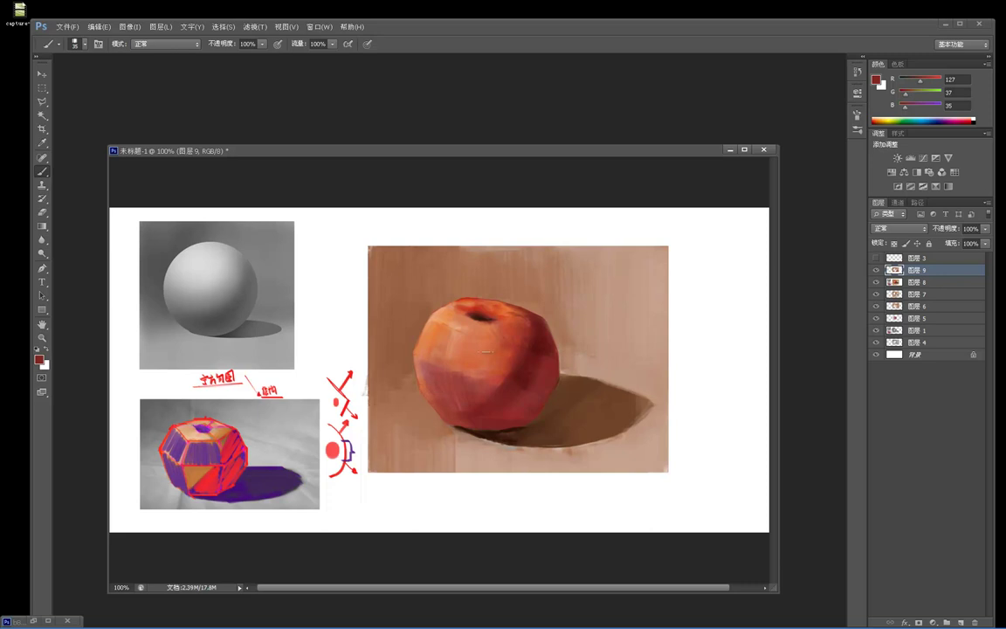
# Sample reds such as (172, 54, 40) from the apple and soften the transition between the orange front facet and the lower facets.
pyautogui.keyDown('alt'); pyautogui.click(496, 378); pyautogui.keyUp('alt')
pyautogui.keyDown('alt'); pyautogui.click(515, 384); pyautogui.keyUp('alt')
pyautogui.keyDown('alt'); pyautogui.click(492, 310); pyautogui.keyUp('alt')
pyautogui.keyDown('alt'); pyautogui.click(470, 379); pyautogui.keyUp('alt')
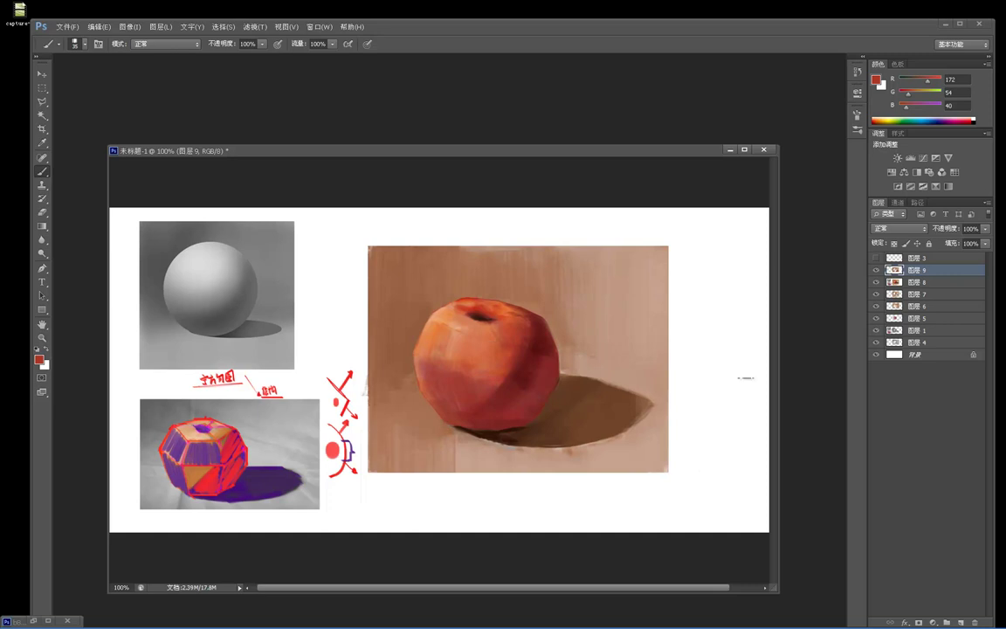
# Switch to a different brush preset, undo the trial stroke on the light front facet and reduce the brush size.
pyautogui.rightClick(456, 311)
pyautogui.click(504, 393)
pyautogui.moveTo(451, 328); pyautogui.dragTo(444, 346)
pyautogui.hotkey('ctrl', 'z')
pyautogui.press('[')
pyautogui.press('[')
pyautogui.press('[')
pyautogui.press('[')
# Darken the sampled background brown to (94, 54, 31) and deepen the background at the apple's upper left, blending with (145, 93, 65).
pyautogui.keyDown('alt'); pyautogui.click(504, 306); pyautogui.keyUp('alt')
pyautogui.keyDown('alt'); pyautogui.click(428, 309); pyautogui.keyUp('alt')
pyautogui.keyDown('alt'); pyautogui.click(376, 260); pyautogui.keyUp('alt')
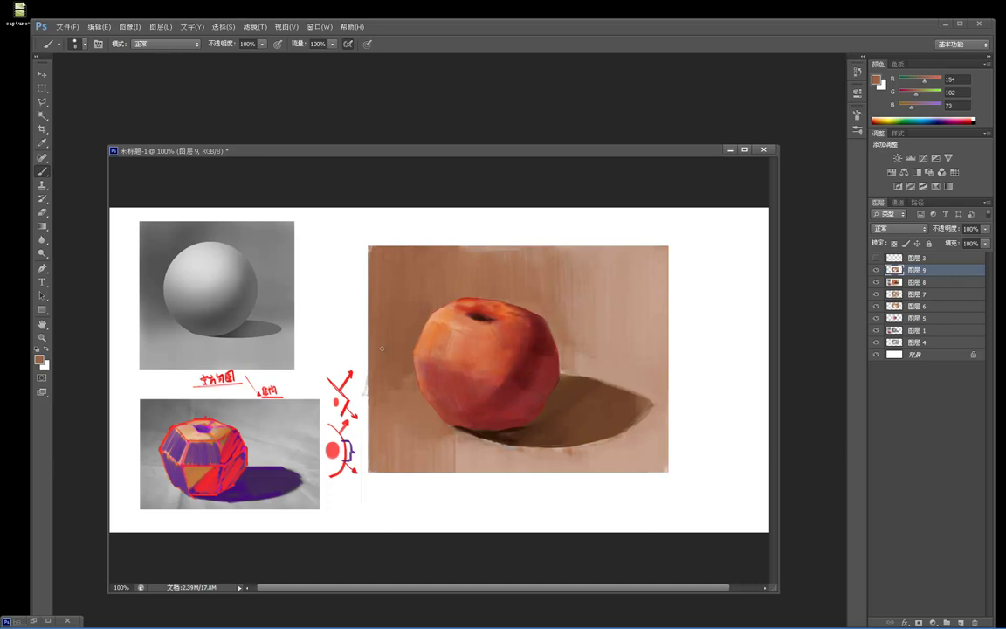
pyautogui.click(39, 359)
pyautogui.click(218, 265)
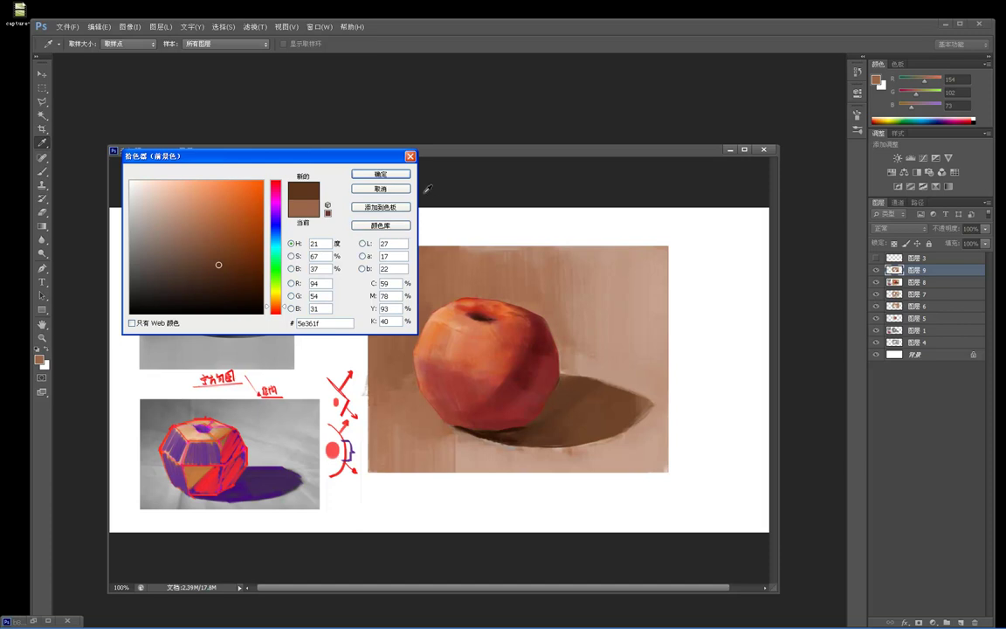
pyautogui.click(381, 174)
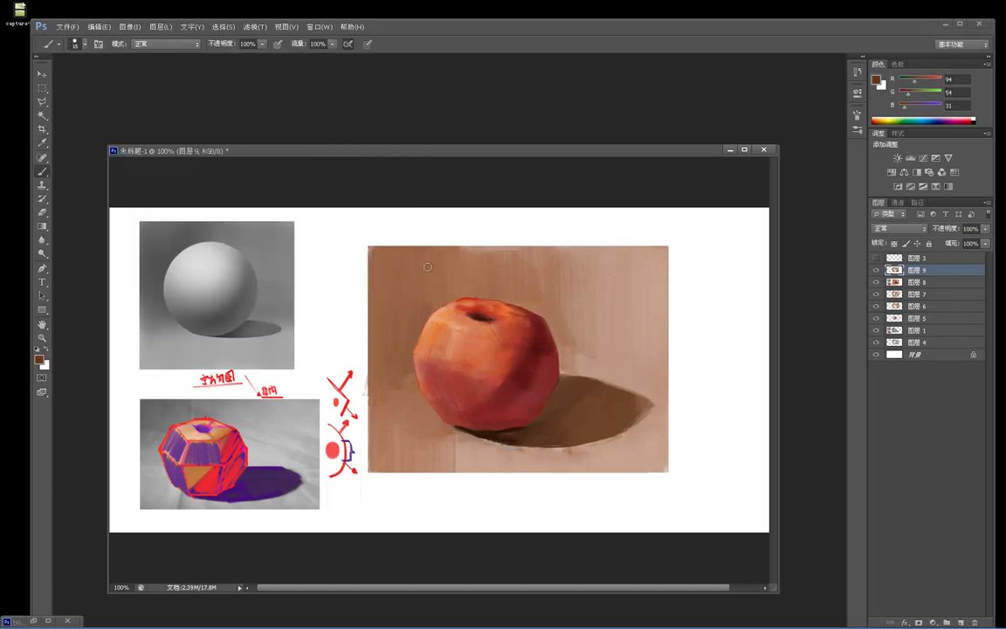
pyautogui.keyDown('alt'); pyautogui.click(427, 305); pyautogui.keyUp('alt')
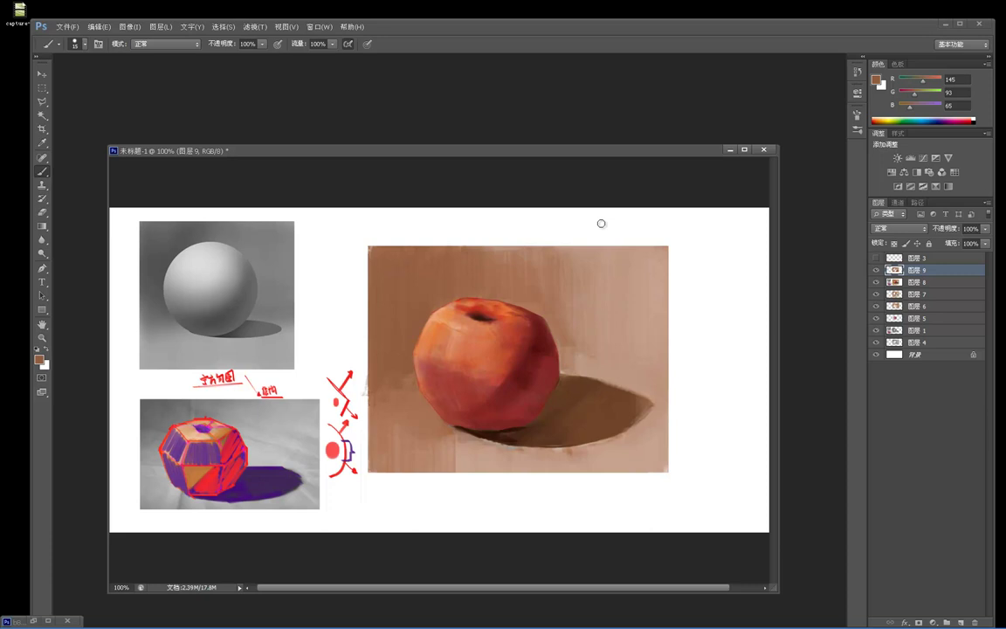
# Sample the dark brown (45, 18, 0) and ground brown (164, 105, 72) and retouch the contact shadow's edge beneath the apple.
pyautogui.keyDown('alt'); pyautogui.click(509, 427); pyautogui.keyUp('alt')
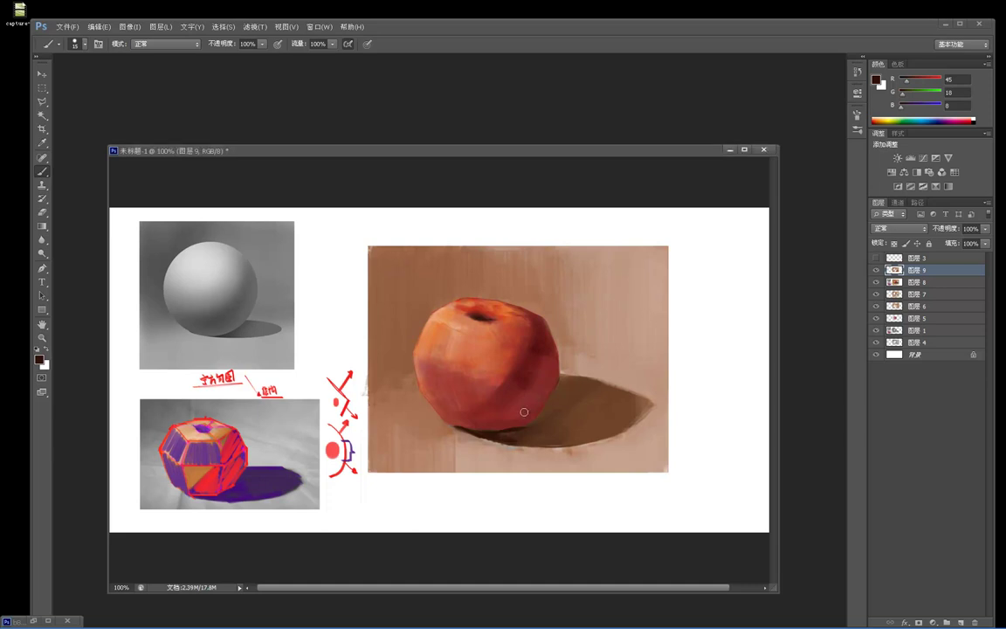
pyautogui.keyDown('alt'); pyautogui.click(445, 431); pyautogui.keyUp('alt')
pyautogui.keyDown('alt'); pyautogui.click(457, 440); pyautogui.keyUp('alt')
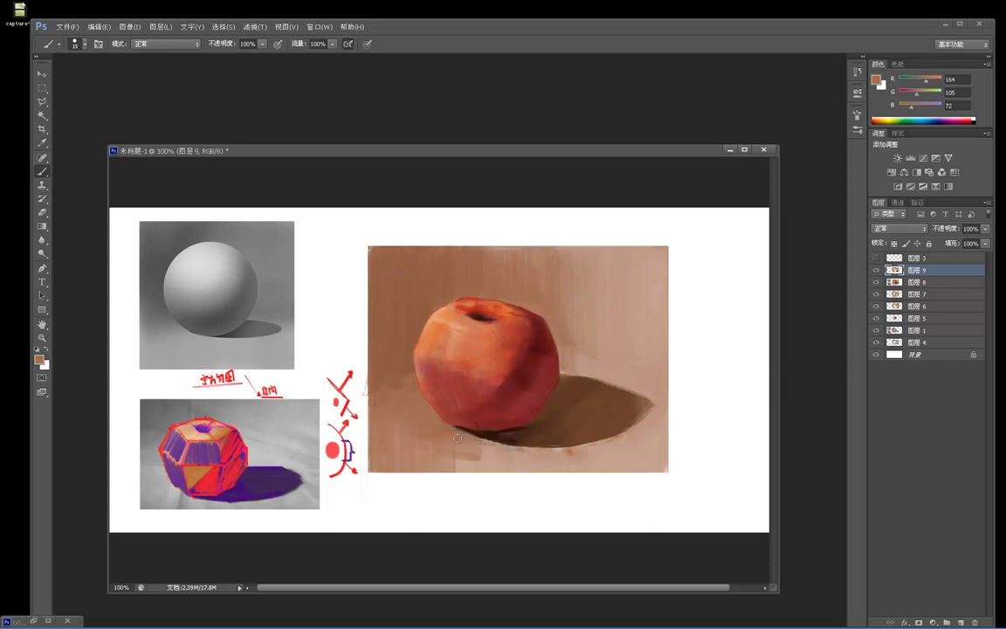
# Sample the surrounding browns and blend the ground below and to the left of the apple, undoing the stroke along the painting's lower edge.
pyautogui.keyDown('alt'); pyautogui.click(450, 441); pyautogui.keyUp('alt')
pyautogui.moveTo(407, 471); pyautogui.dragTo(482, 470)
pyautogui.hotkey('ctrl', 'z')
pyautogui.keyDown('alt'); pyautogui.click(455, 439); pyautogui.keyUp('alt')
pyautogui.keyDown('alt'); pyautogui.click(430, 413); pyautogui.keyUp('alt')
pyautogui.keyDown('alt'); pyautogui.click(393, 377); pyautogui.keyUp('alt')
pyautogui.keyDown('alt'); pyautogui.click(402, 440); pyautogui.keyUp('alt')
# Sample the dark red (100, 25, 25), enlarge the brush to 25 and blend the shaded facets on the apple's lower front.
pyautogui.keyDown('alt'); pyautogui.click(521, 369); pyautogui.keyUp('alt')
pyautogui.press(']')
pyautogui.press(']')
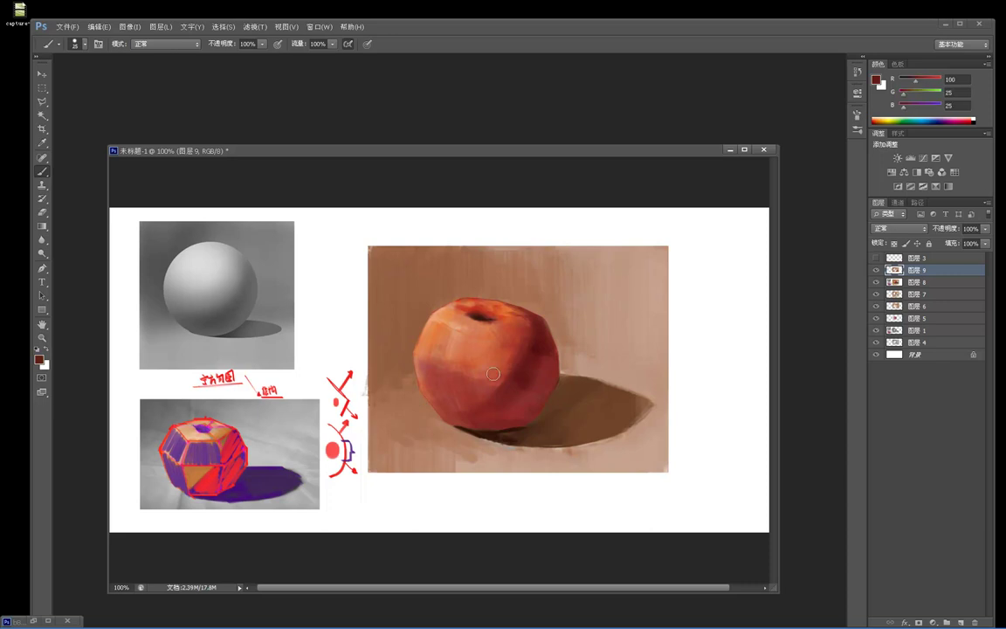
pyautogui.keyDown('alt'); pyautogui.click(533, 387); pyautogui.keyUp('alt')
# Reduce the brush to 20, sample the light orange (229, 163, 123) and work a highlight into the apple's front facet.
pyautogui.press('[')
pyautogui.press('[')
pyautogui.press('[')
pyautogui.keyDown('alt'); pyautogui.click(460, 327); pyautogui.keyUp('alt')
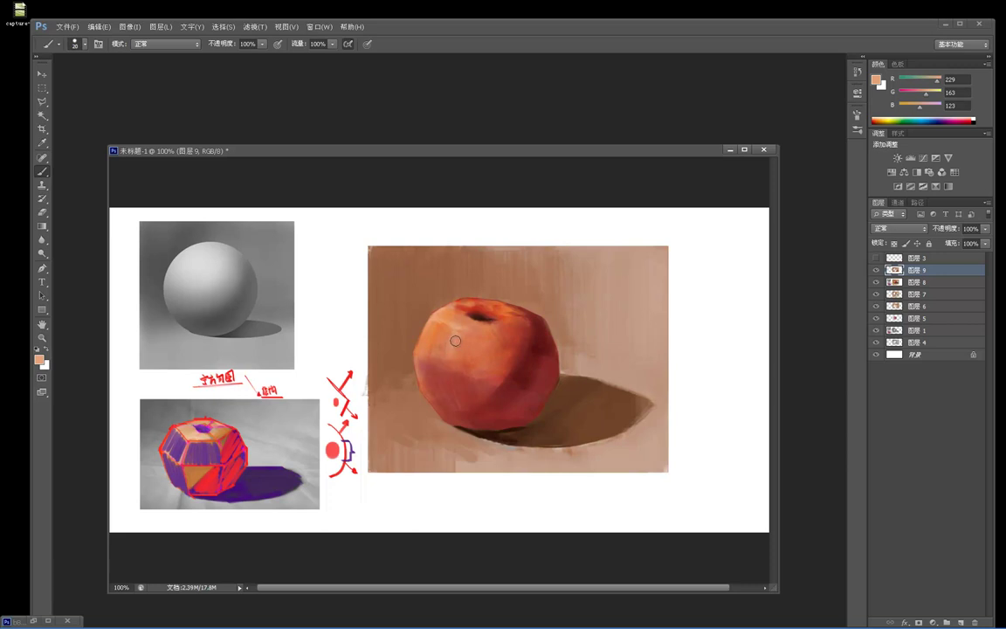
pyautogui.keyDown('alt'); pyautogui.click(459, 328); pyautogui.keyUp('alt')
pyautogui.moveTo(452, 342); pyautogui.dragTo(444, 350)
pyautogui.hotkey('ctrl', 'z')
pyautogui.keyDown('alt'); pyautogui.click(454, 331); pyautogui.keyUp('alt')
# Shrink the brush, sample the dark tones (60, 23, 15), (120, 34, 33) and (132, 44, 36) and refine the apple's top and upper right rim.
pyautogui.press('[')
pyautogui.keyDown('alt'); pyautogui.click(473, 307); pyautogui.keyUp('alt')
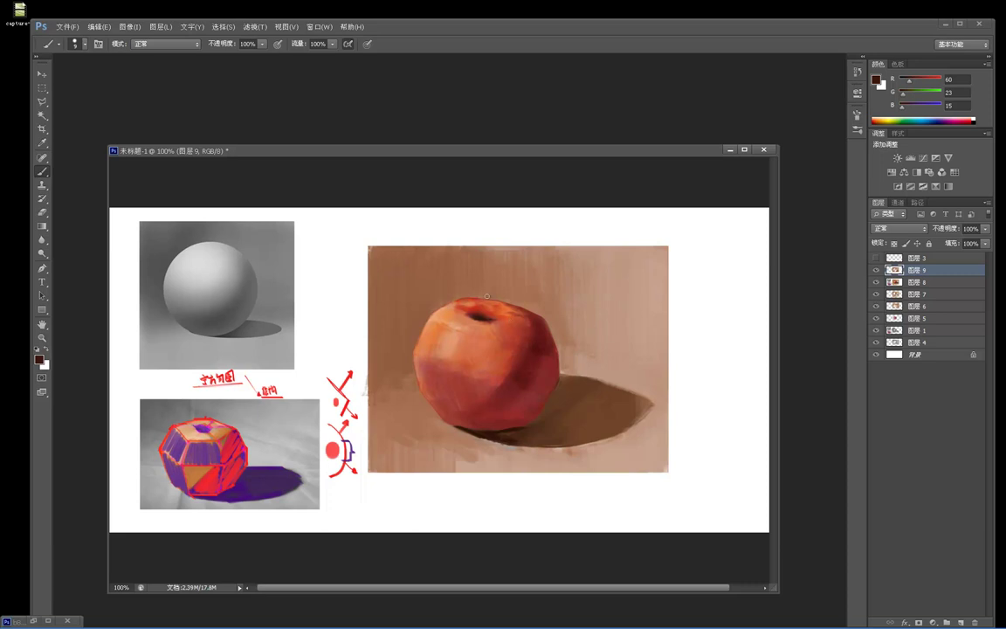
pyautogui.keyDown('alt'); pyautogui.click(526, 314); pyautogui.keyUp('alt')
pyautogui.hotkey('ctrl', 'space')
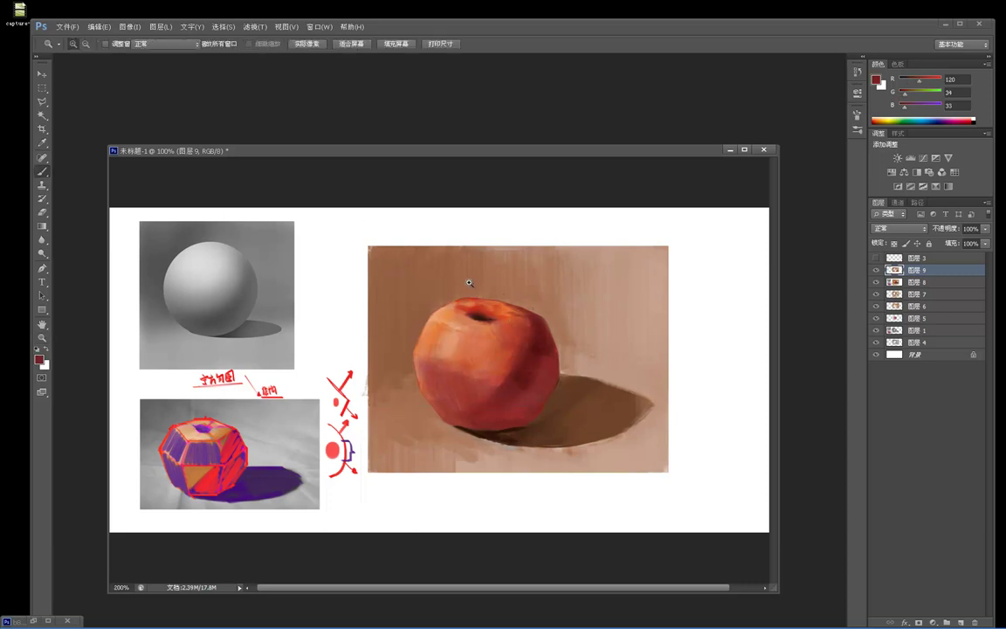
pyautogui.keyDown('ctrl'); pyautogui.click(527, 306); pyautogui.keyUp('ctrl')
pyautogui.keyDown('alt'); pyautogui.click(514, 310); pyautogui.keyUp('alt')
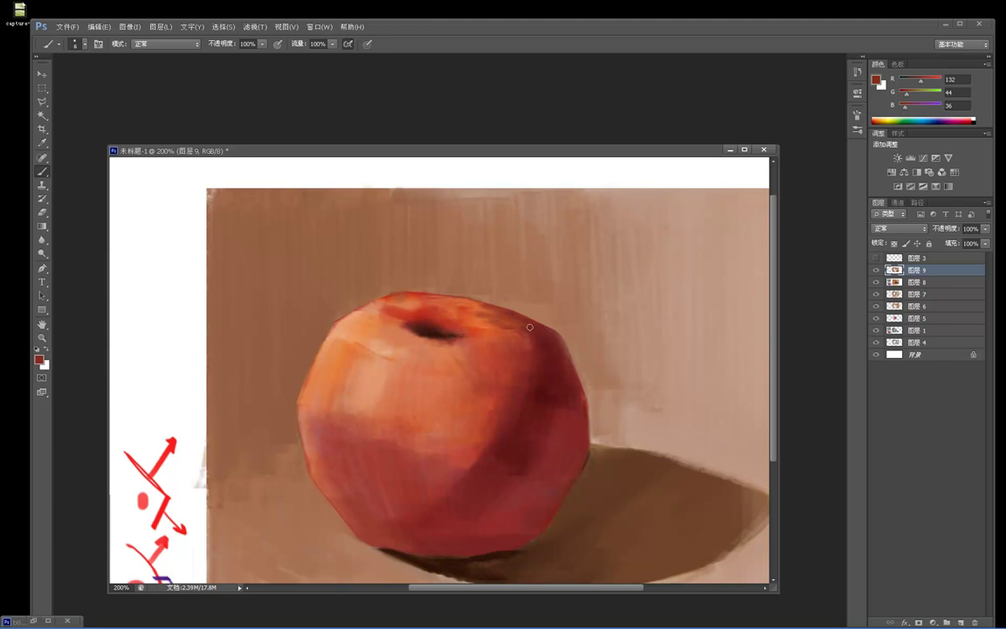
# Sample the orange (221, 106, 53) and blend the top facet between the stem cavity and the right rim.
pyautogui.keyDown('alt'); pyautogui.click(473, 319); pyautogui.keyUp('alt')
pyautogui.keyDown('alt'); pyautogui.click(487, 311); pyautogui.keyUp('alt')
pyautogui.keyDown('alt'); pyautogui.click(467, 301); pyautogui.keyUp('alt')
pyautogui.moveTo(479, 311); pyautogui.dragTo(485, 316)
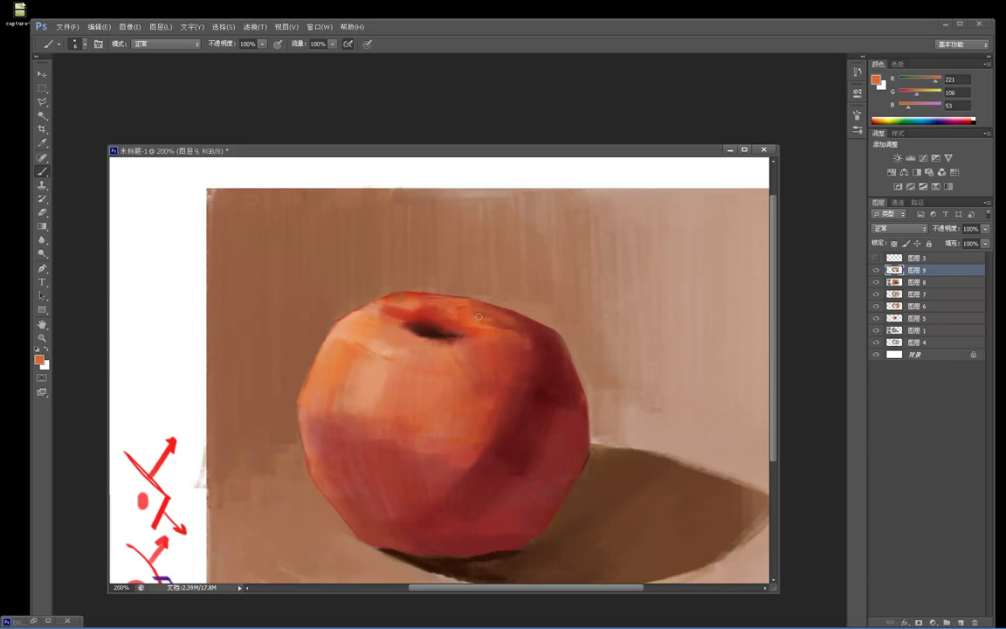
# Sample the pale peach (229, 169, 135) and add a small highlight on the apple's light front facet.
pyautogui.press('z')
pyautogui.keyDown('alt'); pyautogui.click(536, 287); pyautogui.keyUp('alt')
pyautogui.keyDown('alt'); pyautogui.click(551, 295); pyautogui.keyUp('alt')
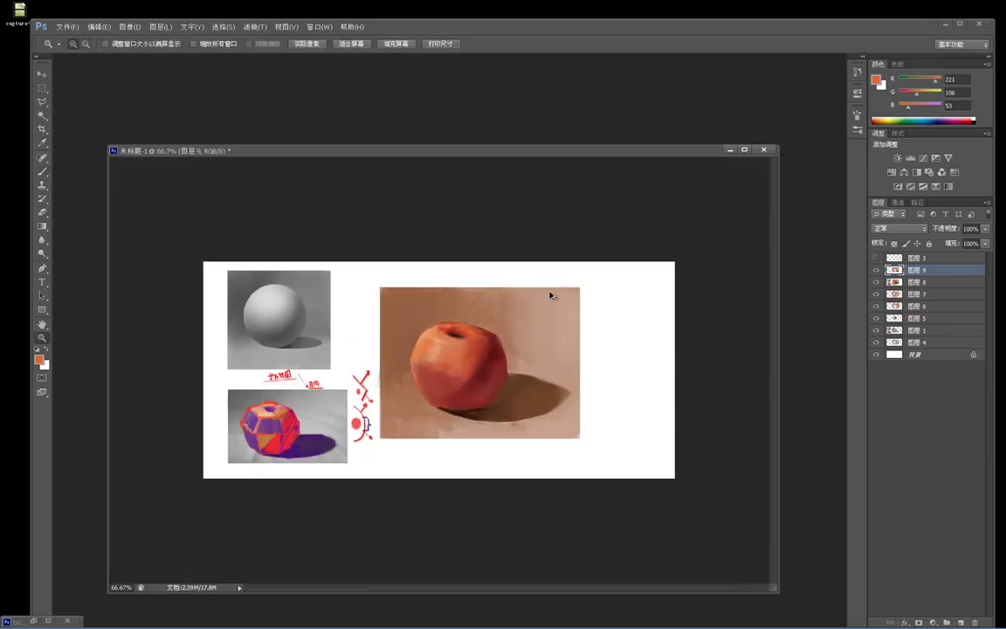
pyautogui.click(442, 361)
pyautogui.moveTo(439, 366); pyautogui.dragTo(439, 366)
pyautogui.press('b')
pyautogui.keyDown('alt'); pyautogui.click(436, 288); pyautogui.keyUp('alt')
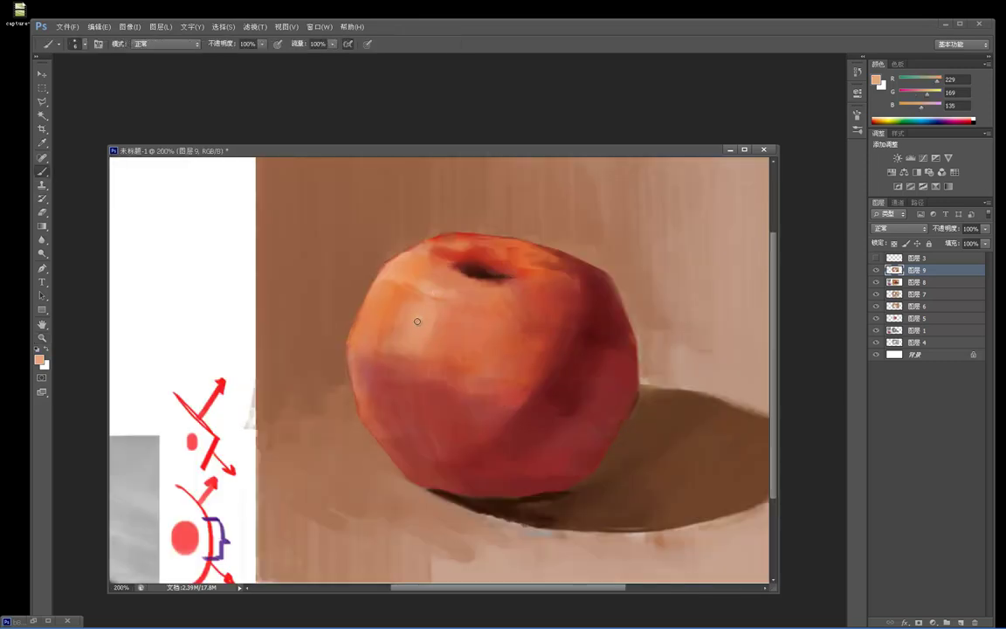
# Sample the reds (199, 60, 38) and (198, 53, 33) and redden the top facet along the apple's upper left rim.
pyautogui.press('z')
pyautogui.keyDown('alt'); pyautogui.click(434, 287); pyautogui.keyUp('alt')
pyautogui.keyDown('alt'); pyautogui.click(435, 240); pyautogui.keyUp('alt')
pyautogui.keyDown('alt'); pyautogui.click(435, 231); pyautogui.keyUp('alt')
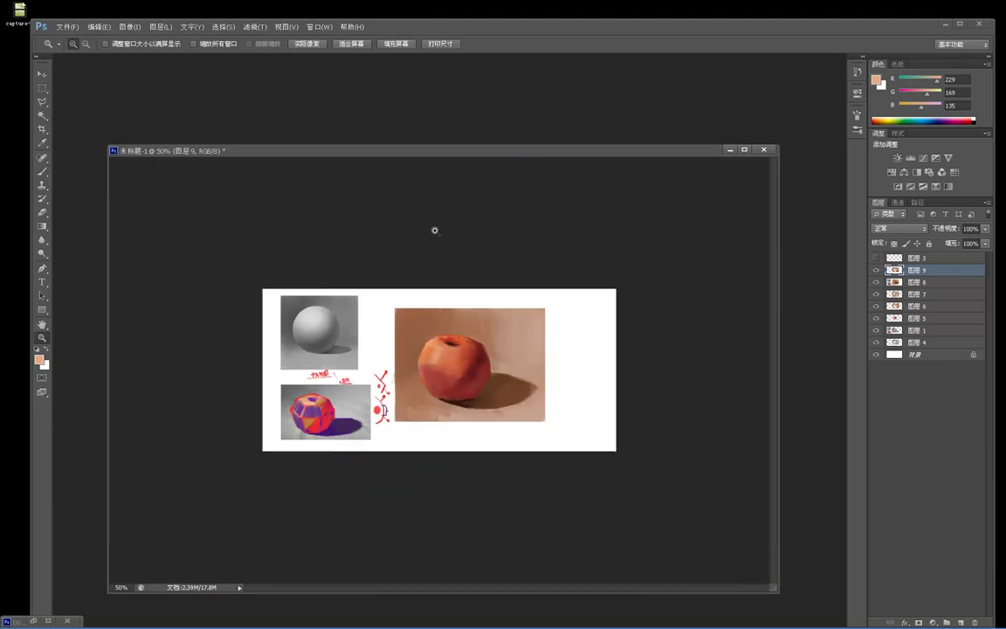
pyautogui.click(402, 283)
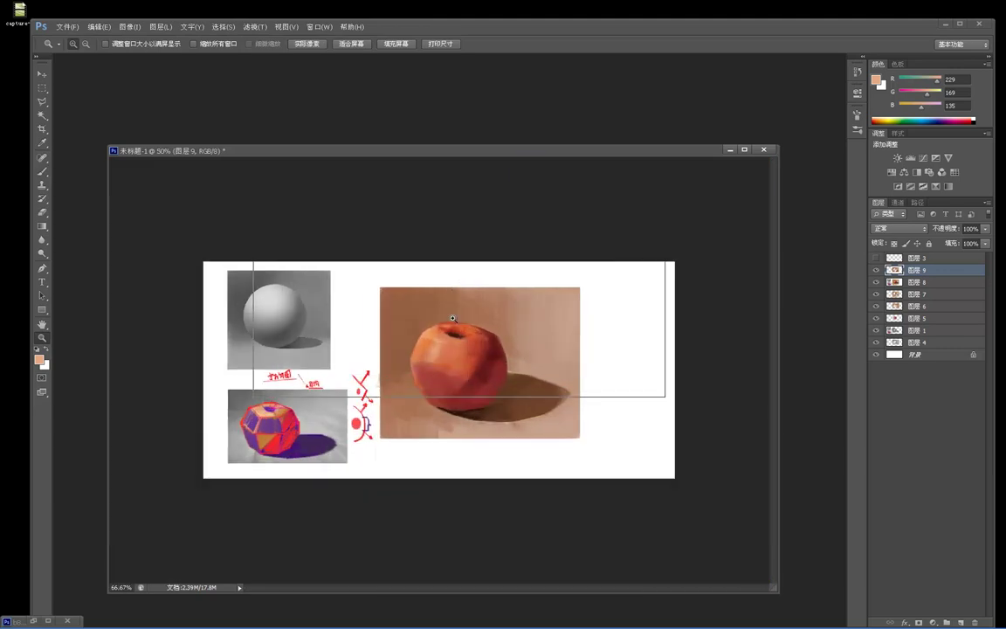
pyautogui.click(442, 305)
pyautogui.press('b')
pyautogui.keyDown('alt'); pyautogui.click(484, 302); pyautogui.keyUp('alt')
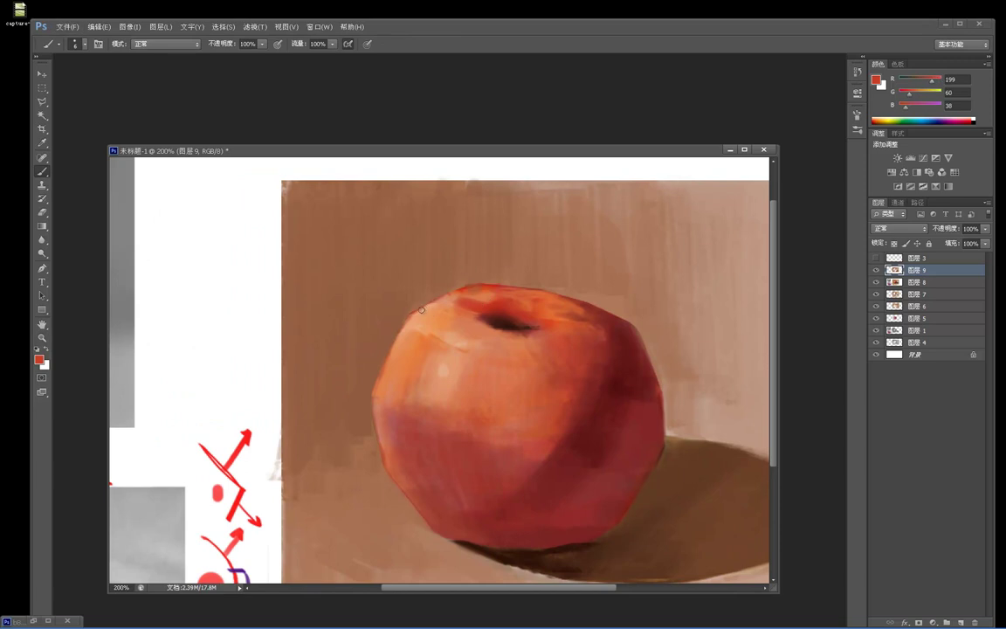
pyautogui.keyDown('alt'); pyautogui.click(448, 297); pyautogui.keyUp('alt')
pyautogui.keyDown('alt'); pyautogui.click(486, 302); pyautogui.keyUp('alt')
pyautogui.moveTo(474, 307); pyautogui.dragTo(430, 324)
pyautogui.moveTo(467, 299); pyautogui.dragTo(415, 319)
# Sample the oranges (212, 97, 67) and (210, 93, 63) and tone the edge of the apple's left facet below the rim.
pyautogui.press('z')
pyautogui.keyDown('alt'); pyautogui.click(523, 194); pyautogui.keyUp('alt')
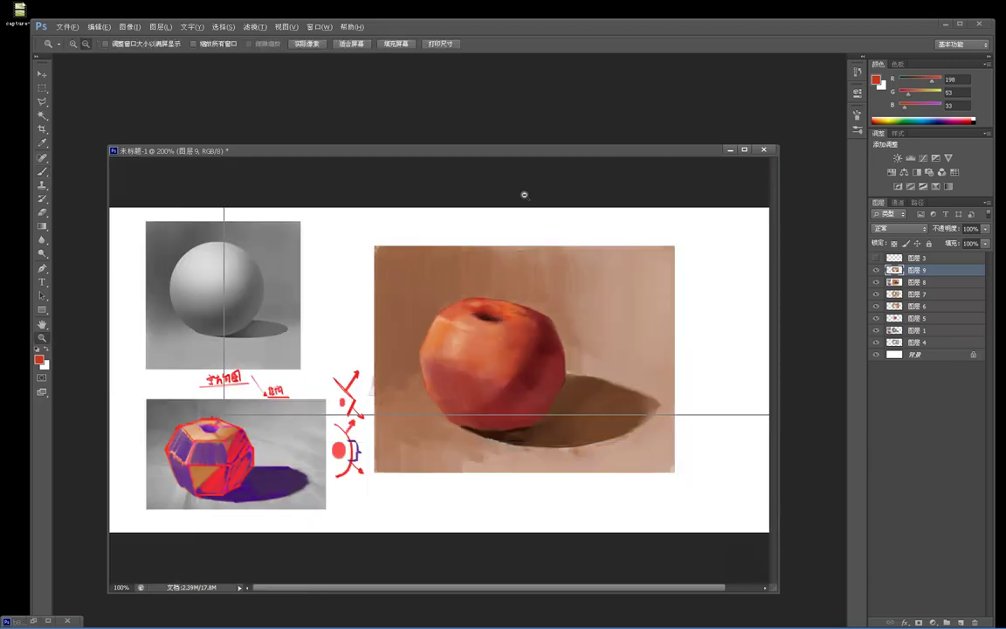
pyautogui.keyDown('alt'); pyautogui.click(523, 194); pyautogui.keyUp('alt')
pyautogui.click(500, 292)
pyautogui.click(499, 292)
pyautogui.press('b')
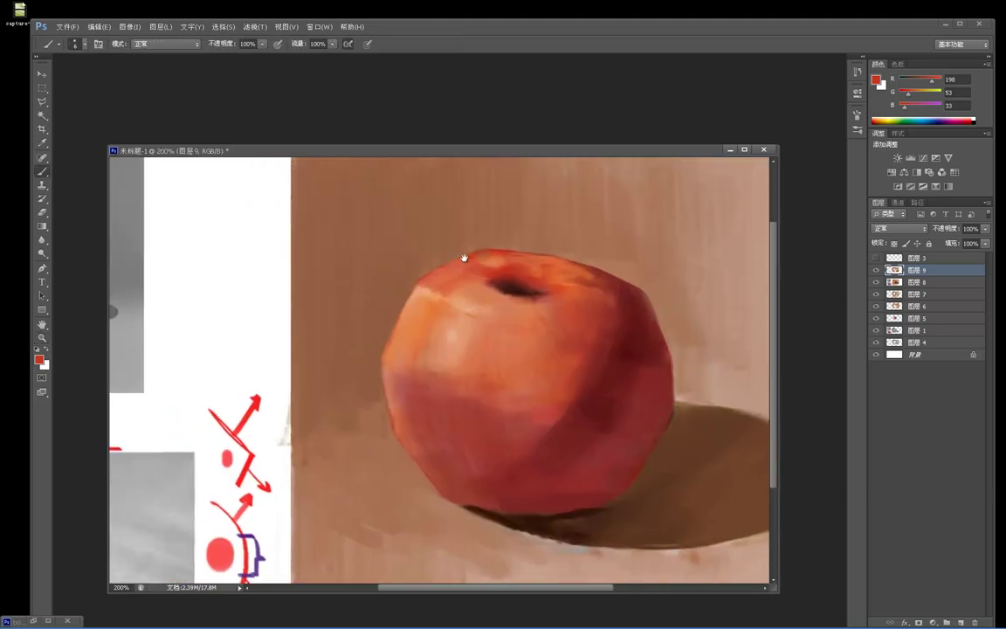
pyautogui.keyDown('alt'); pyautogui.click(418, 284); pyautogui.keyUp('alt')
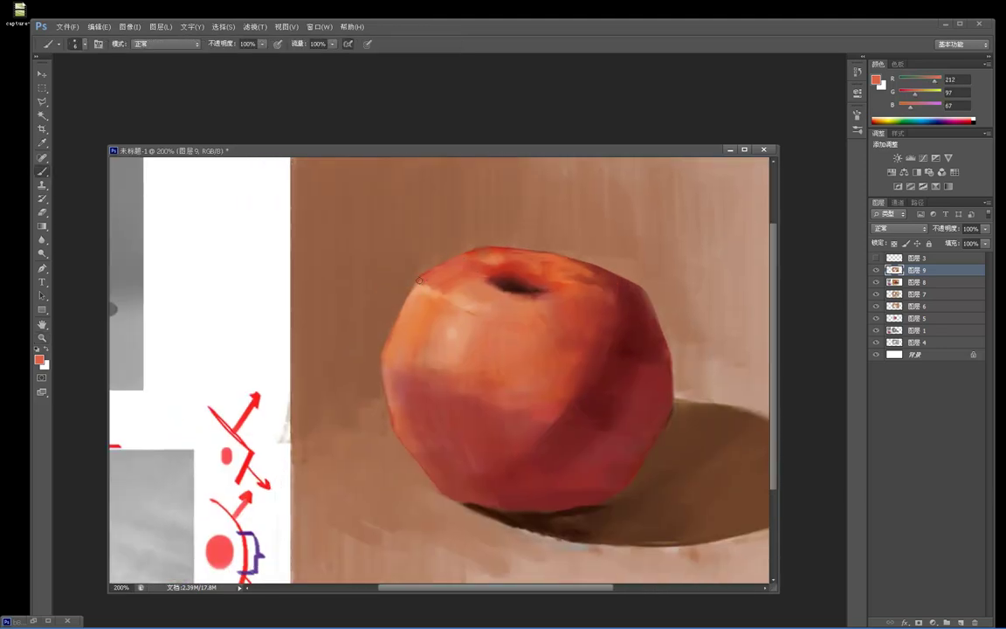
pyautogui.keyDown('alt'); pyautogui.click(425, 280); pyautogui.keyUp('alt')
pyautogui.moveTo(420, 292)
pyautogui.mouseDown()
pyautogui.moveTo(384, 357)
pyautogui.moveTo(396, 342)
pyautogui.mouseUp()
pyautogui.moveTo(425, 286); pyautogui.dragTo(406, 323)
# Sample the dark reds (94, 22, 22) and (104, 27, 27) and deepen the shaded band on the apple's lower right facets.
pyautogui.press('z')
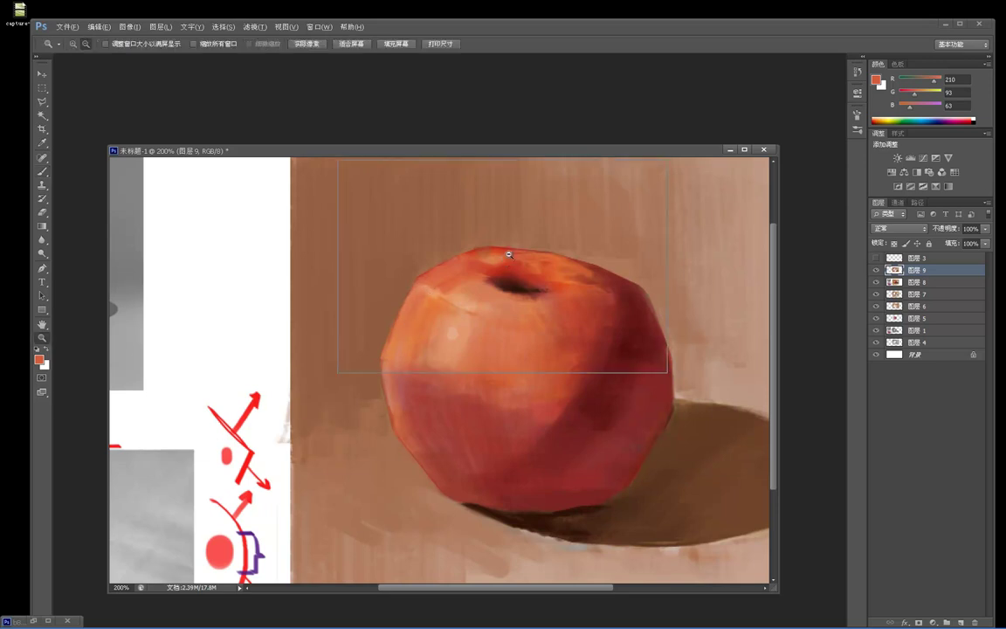
pyautogui.keyDown('alt'); pyautogui.click(502, 261); pyautogui.keyUp('alt')
pyautogui.keyDown('alt'); pyautogui.click(503, 261); pyautogui.keyUp('alt')
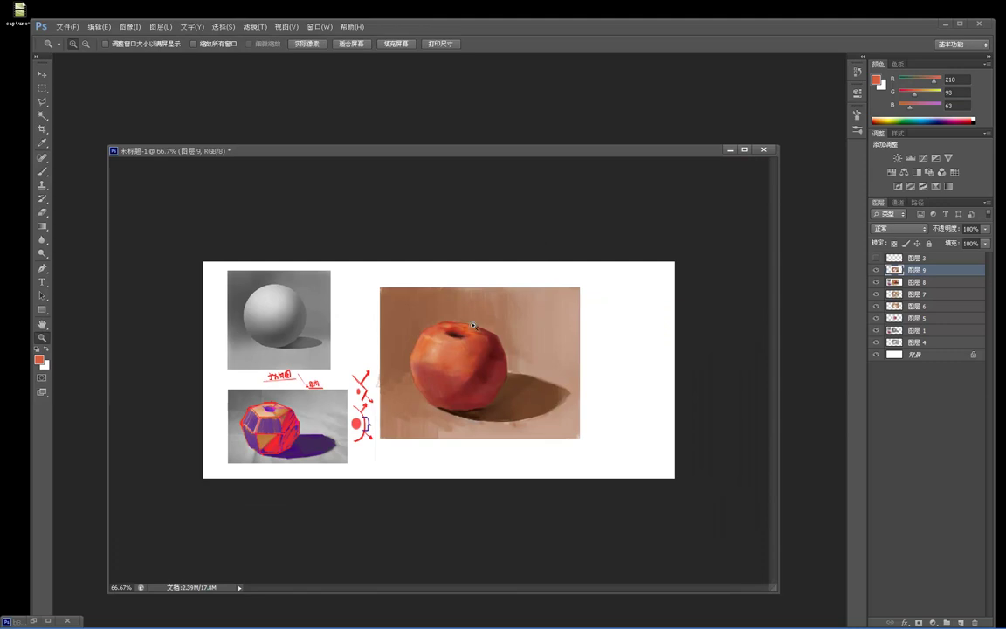
pyautogui.click(496, 350)
pyautogui.click(496, 349)
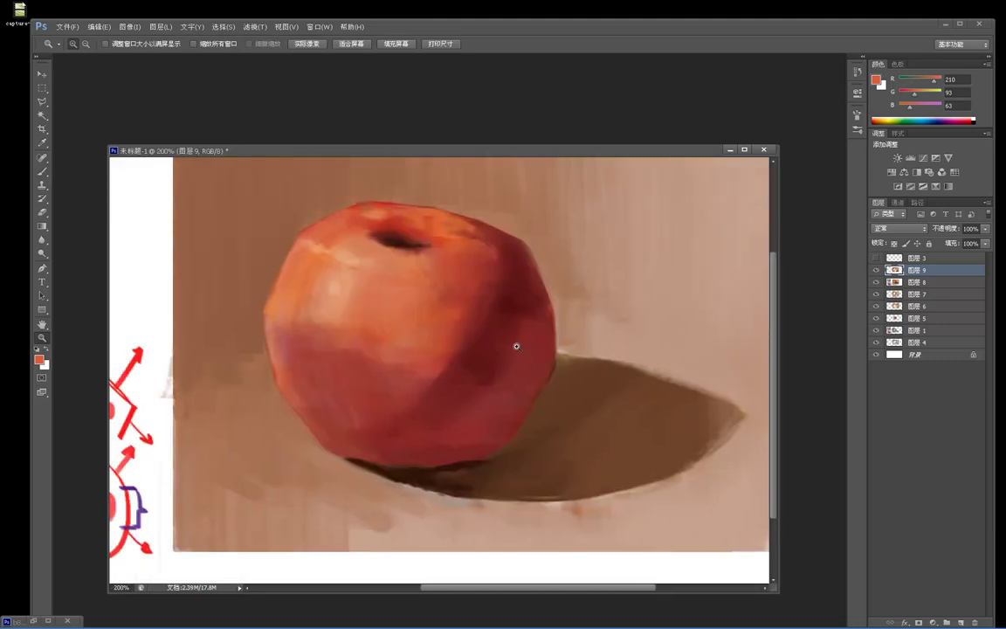
pyautogui.press('b')
pyautogui.keyDown('alt'); pyautogui.click(477, 362); pyautogui.keyUp('alt')
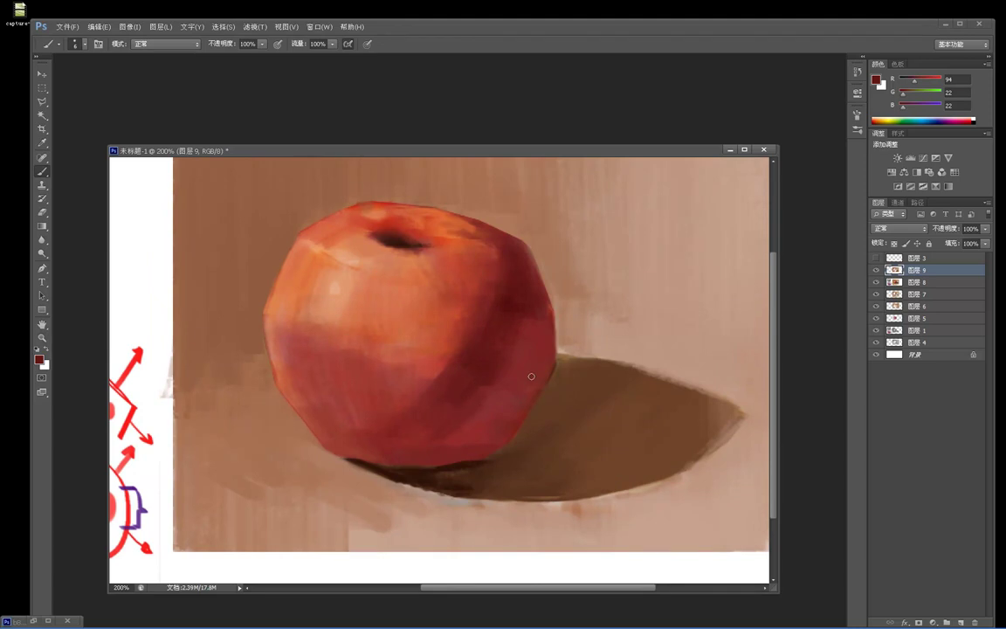
pyautogui.keyDown('alt'); pyautogui.click(489, 395); pyautogui.keyUp('alt')
pyautogui.keyDown('alt'); pyautogui.click(472, 391); pyautogui.keyUp('alt')
# Sample reds from the apple's right and lower left facets and blend the dark band across the lower front.
pyautogui.press('z')
pyautogui.keyDown('alt'); pyautogui.click(531, 351); pyautogui.keyUp('alt')
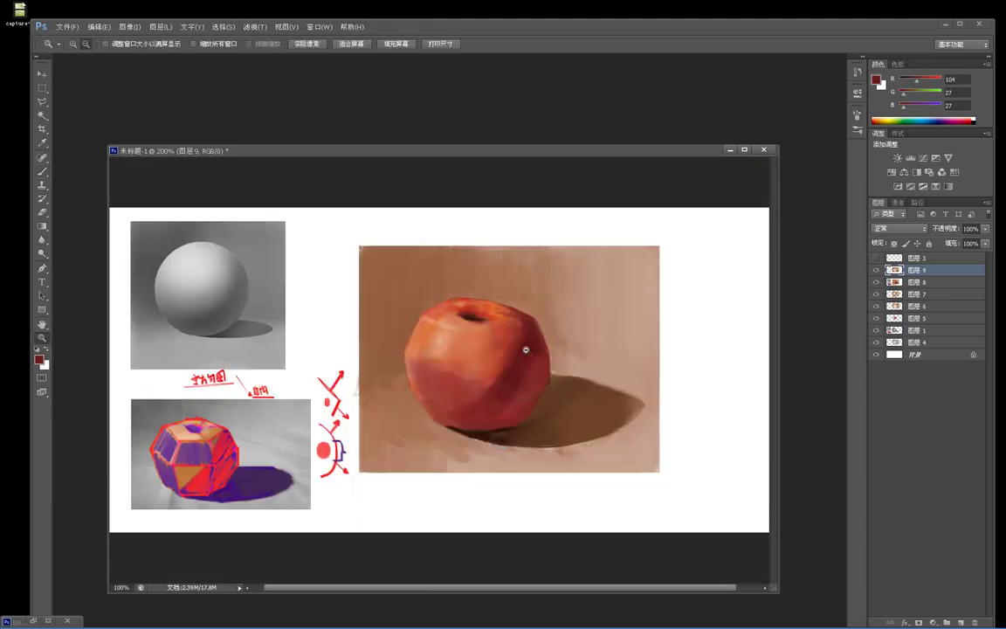
pyautogui.keyDown('alt'); pyautogui.click(530, 351); pyautogui.keyUp('alt')
pyautogui.click(478, 380)
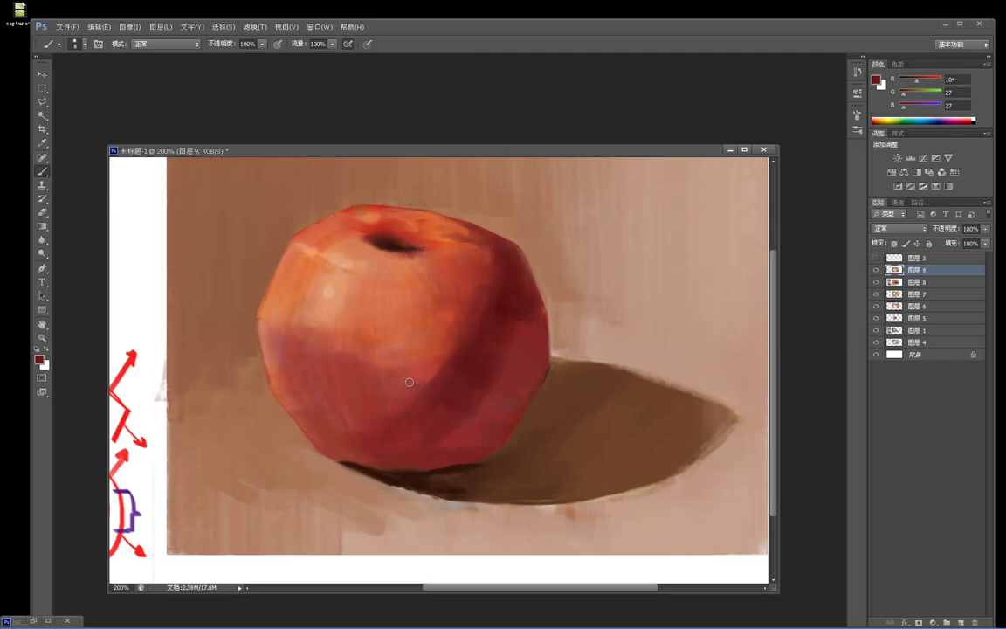
pyautogui.keyDown('alt'); pyautogui.click(514, 302); pyautogui.keyUp('alt')
pyautogui.keyDown('alt'); pyautogui.click(305, 437); pyautogui.keyUp('alt')
# Sample the tan (172, 129, 97) and retouch the background along the apple's lower left contour.
pyautogui.moveTo(254, 328); pyautogui.dragTo(353, 343)
pyautogui.keyDown('alt'); pyautogui.click(255, 376); pyautogui.keyUp('alt')
pyautogui.moveTo(254, 384)
pyautogui.mouseDown()
pyautogui.moveTo(259, 376)
pyautogui.moveTo(263, 425)
pyautogui.mouseUp()
pyautogui.keyDown('alt'); pyautogui.click(271, 425); pyautogui.keyUp('alt')
# Darken the foreground colour to (120, 71, 43) and paint the background left of the apple, blending with (135, 84, 56).
pyautogui.click(40, 357)
pyautogui.click(215, 251)
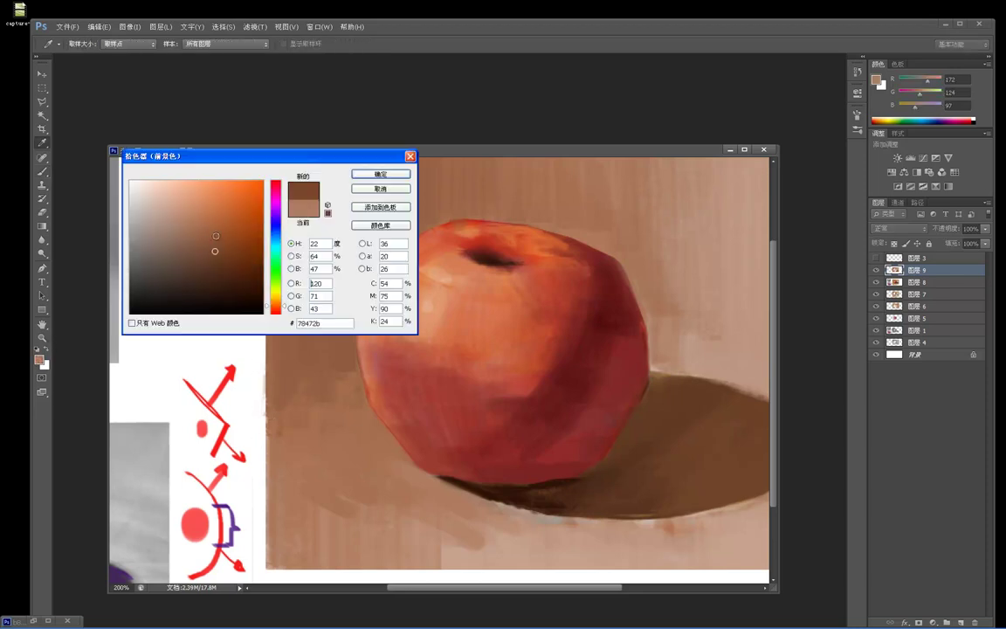
pyautogui.click(367, 173)
pyautogui.moveTo(332, 334)
pyautogui.mouseDown()
pyautogui.moveTo(332, 368)
pyautogui.moveTo(357, 383)
pyautogui.mouseUp()
pyautogui.keyDown('alt'); pyautogui.click(330, 336); pyautogui.keyUp('alt')
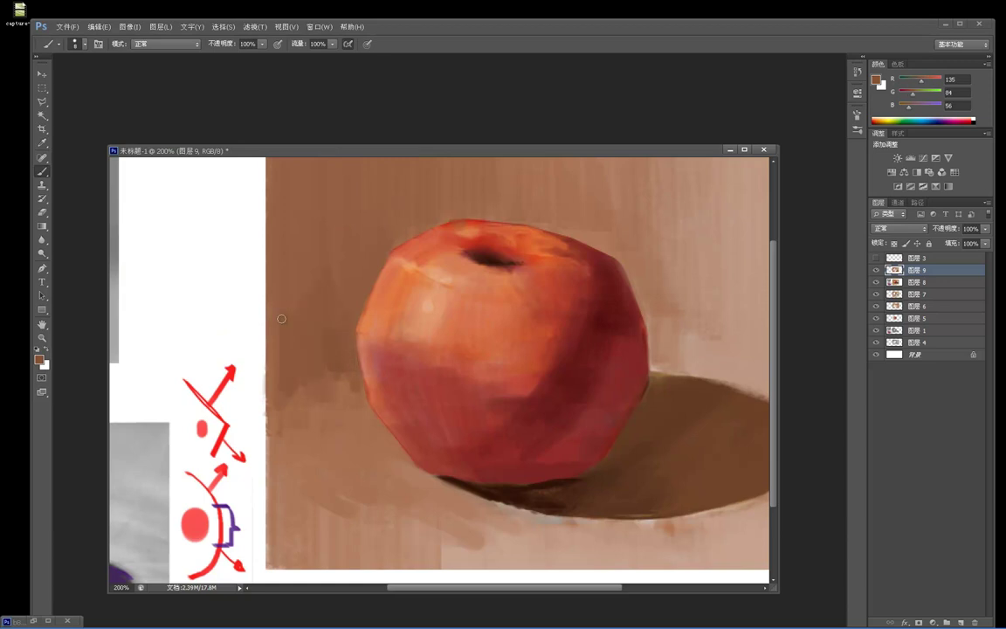
# Sample the nearby background brown and retouch the background along the apple's upper right contour.
pyautogui.press('z')
pyautogui.keyDown('alt'); pyautogui.click(382, 244); pyautogui.keyUp('alt')
pyautogui.keyDown('alt'); pyautogui.click(382, 244); pyautogui.keyUp('alt')
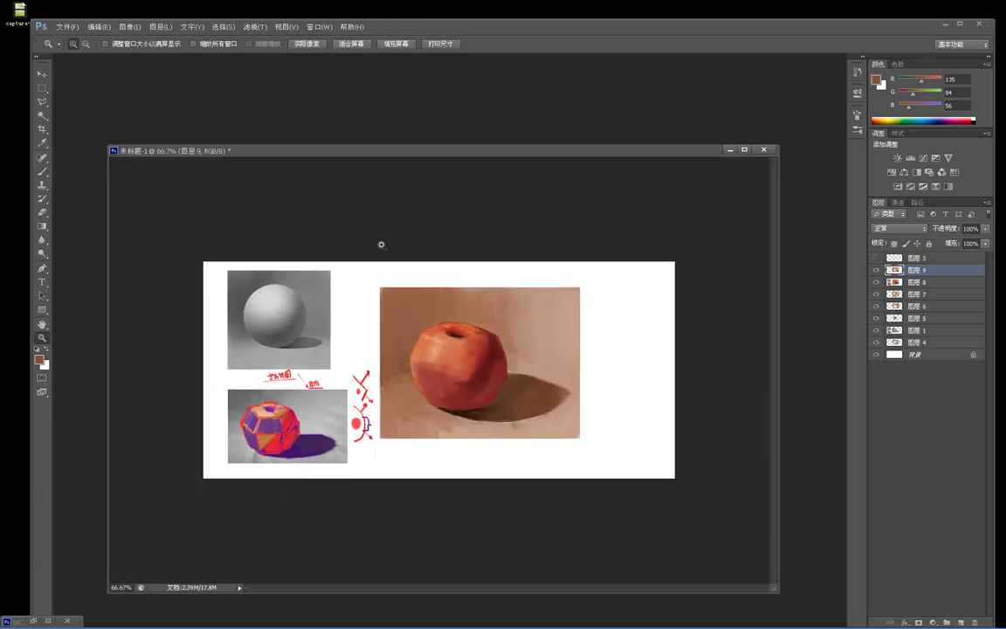
pyautogui.moveTo(322, 208); pyautogui.dragTo(735, 407)
pyautogui.press('b')
pyautogui.keyDown('alt'); pyautogui.click(508, 316); pyautogui.keyUp('alt')
pyautogui.moveTo(507, 335); pyautogui.dragTo(523, 357)
# Enlarge the brush to 25, paint vertical brown strokes right of the apple and blend the background with (175, 128, 102).
pyautogui.press(']')
pyautogui.press(']')
pyautogui.press(']')
pyautogui.moveTo(540, 243); pyautogui.dragTo(545, 363)
pyautogui.moveTo(563, 229); pyautogui.dragTo(566, 367)
pyautogui.keyDown('alt'); pyautogui.click(571, 303); pyautogui.keyUp('alt')
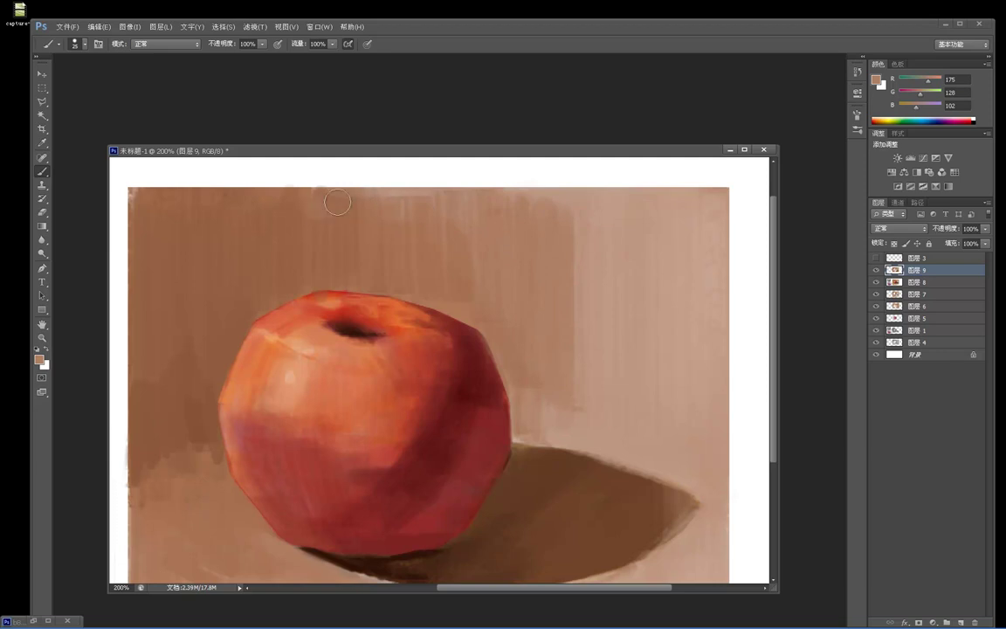
pyautogui.keyDown('alt'); pyautogui.click(430, 251); pyautogui.keyUp('alt')
# Sample the shadow brown (99, 66, 40), adjust its hue and brightness and extend the vertical background strokes, blending with (157, 117, 83).
pyautogui.keyDown('alt'); pyautogui.click(541, 457); pyautogui.keyUp('alt')
pyautogui.keyDown('alt'); pyautogui.click(512, 460); pyautogui.keyUp('alt')
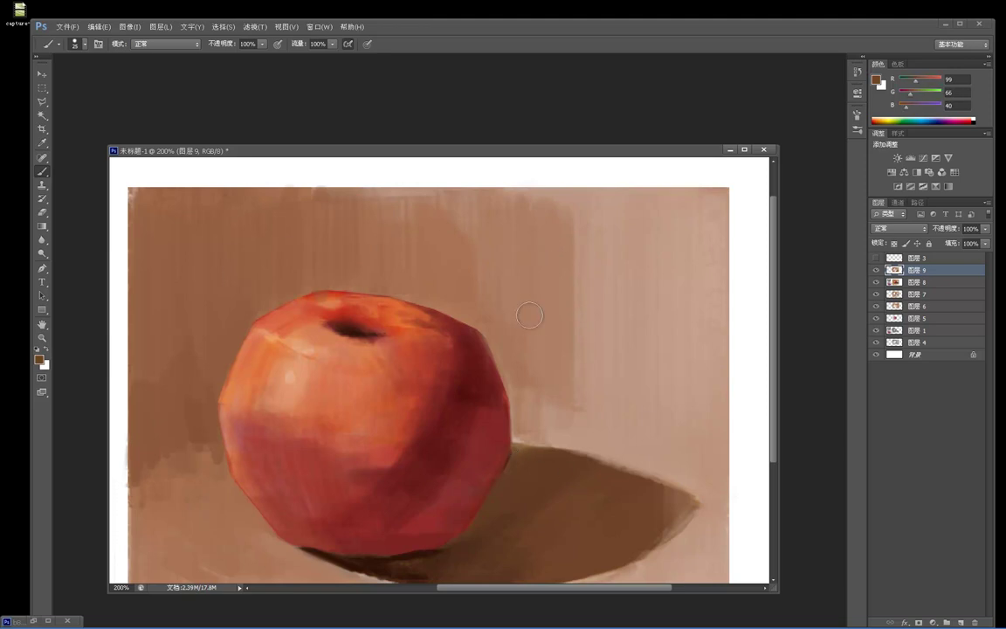
pyautogui.moveTo(537, 256); pyautogui.dragTo(537, 374)
pyautogui.hotkey('ctrl', 'z')
pyautogui.click(40, 359)
pyautogui.moveTo(285, 305); pyautogui.dragTo(285, 298)
pyautogui.moveTo(238, 248); pyautogui.dragTo(225, 259)
pyautogui.click(376, 174)
pyautogui.moveTo(502, 227)
pyautogui.mouseDown()
pyautogui.moveTo(503, 262)
pyautogui.moveTo(546, 314)
pyautogui.moveTo(595, 252)
pyautogui.moveTo(606, 380)
pyautogui.mouseUp()
pyautogui.keyDown('alt'); pyautogui.click(511, 218); pyautogui.keyUp('alt')
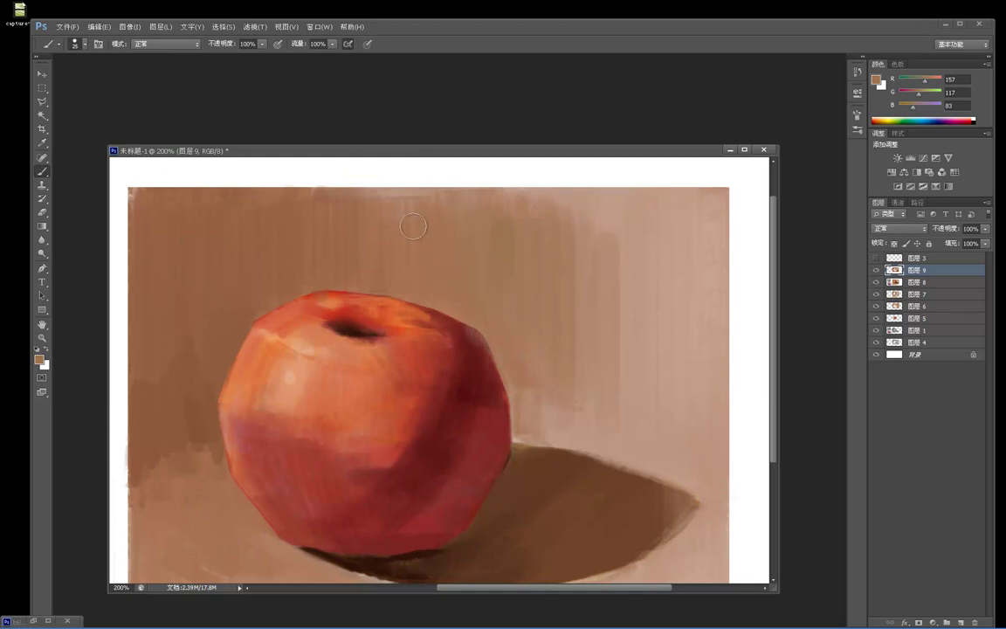
# Sample the brown (162, 120, 88) and extend the vertical strokes across the background above the cast shadow's far end.
pyautogui.press('z')
pyautogui.keyDown('alt'); pyautogui.click(553, 257); pyautogui.keyUp('alt')
pyautogui.keyDown('alt'); pyautogui.click(564, 217); pyautogui.keyUp('alt')
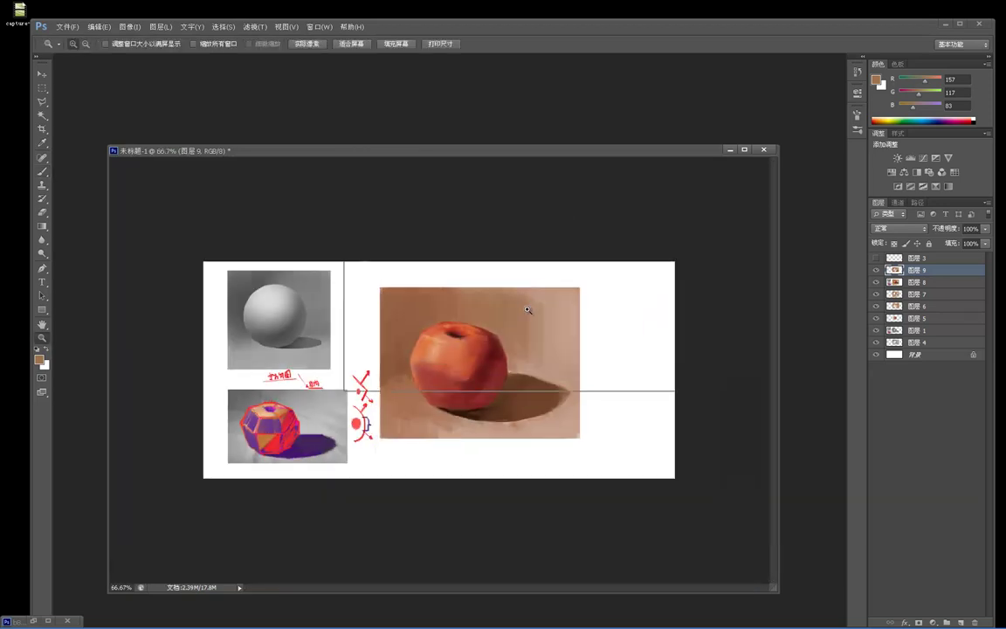
pyautogui.click(526, 305)
pyautogui.click(527, 264)
pyautogui.press('b')
pyautogui.keyDown('alt'); pyautogui.click(542, 282); pyautogui.keyUp('alt')
pyautogui.moveTo(626, 264)
pyautogui.mouseDown()
pyautogui.moveTo(646, 260)
pyautogui.moveTo(658, 396)
pyautogui.mouseUp()
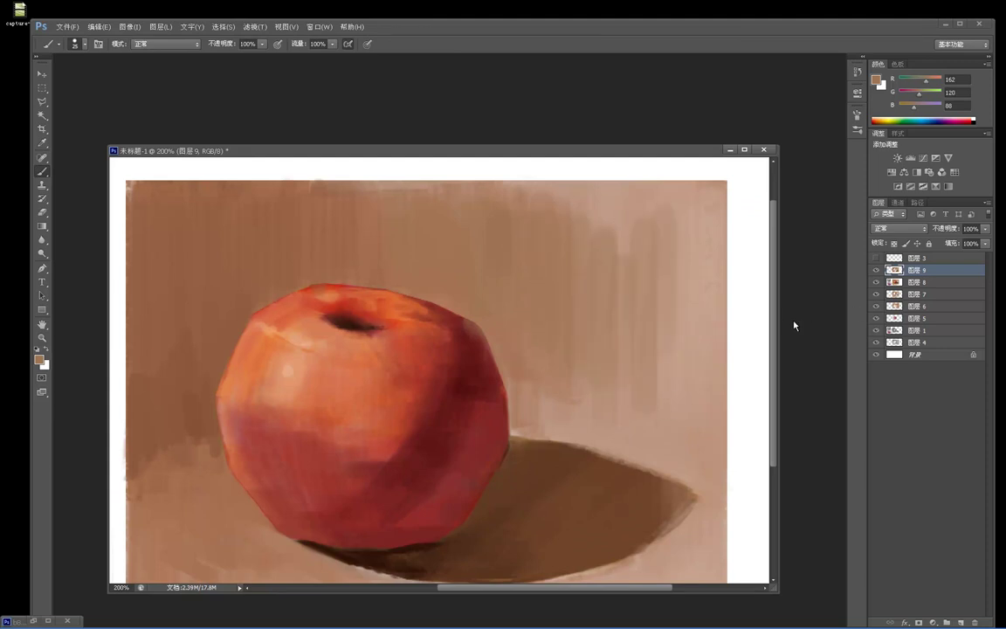